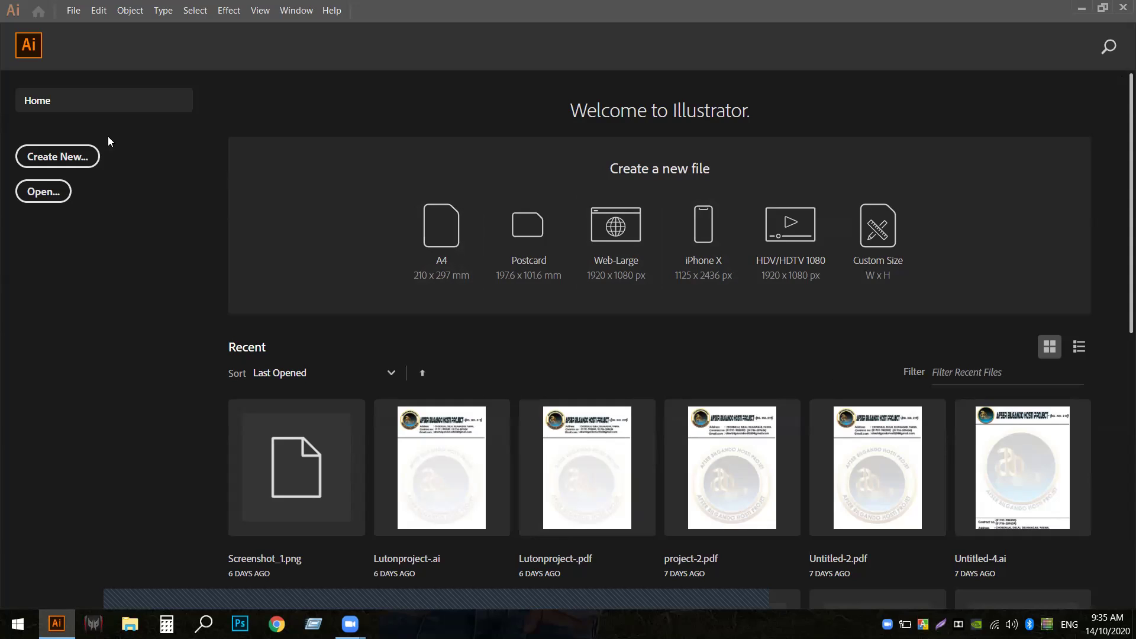
# Start a new document from the Web-Large 1920 x 1080 px web preset, keeping pixels as the unit
pyautogui.click(69, 156)
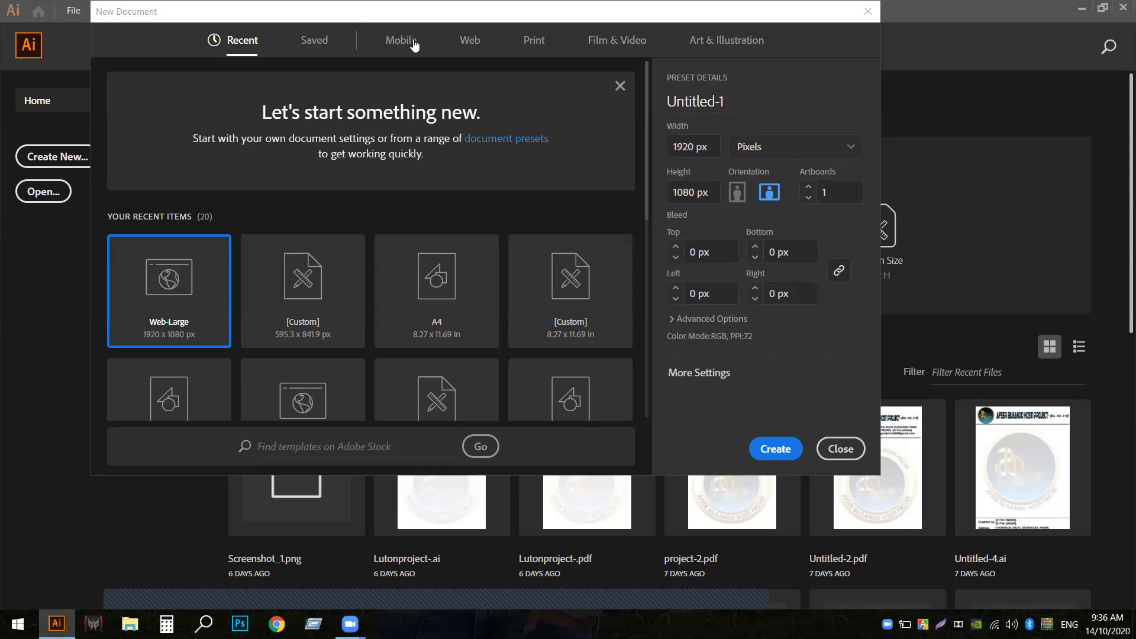
pyautogui.click(463, 41)
pyautogui.click(282, 152)
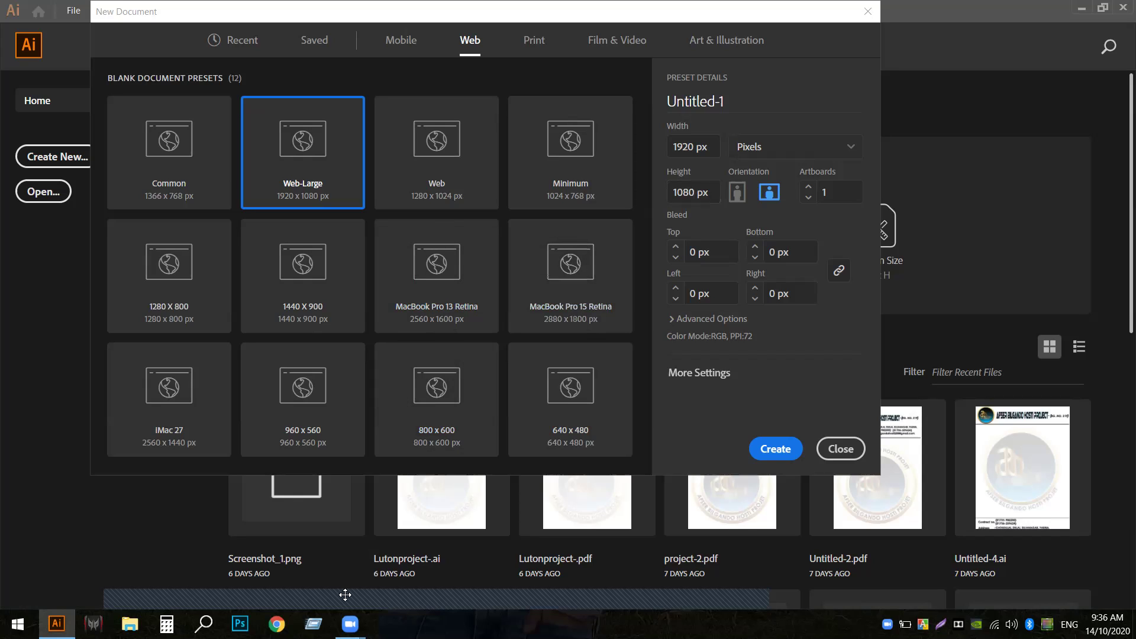
pyautogui.moveTo(344, 594); pyautogui.dragTo(143, 590)
pyautogui.click(854, 149)
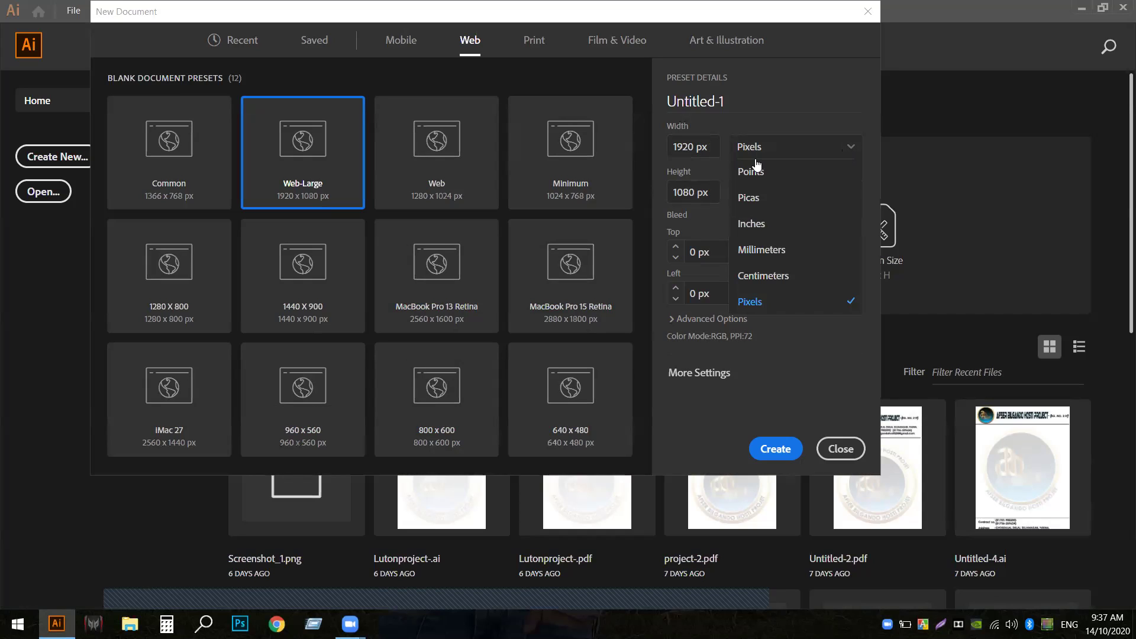
pyautogui.click(787, 155)
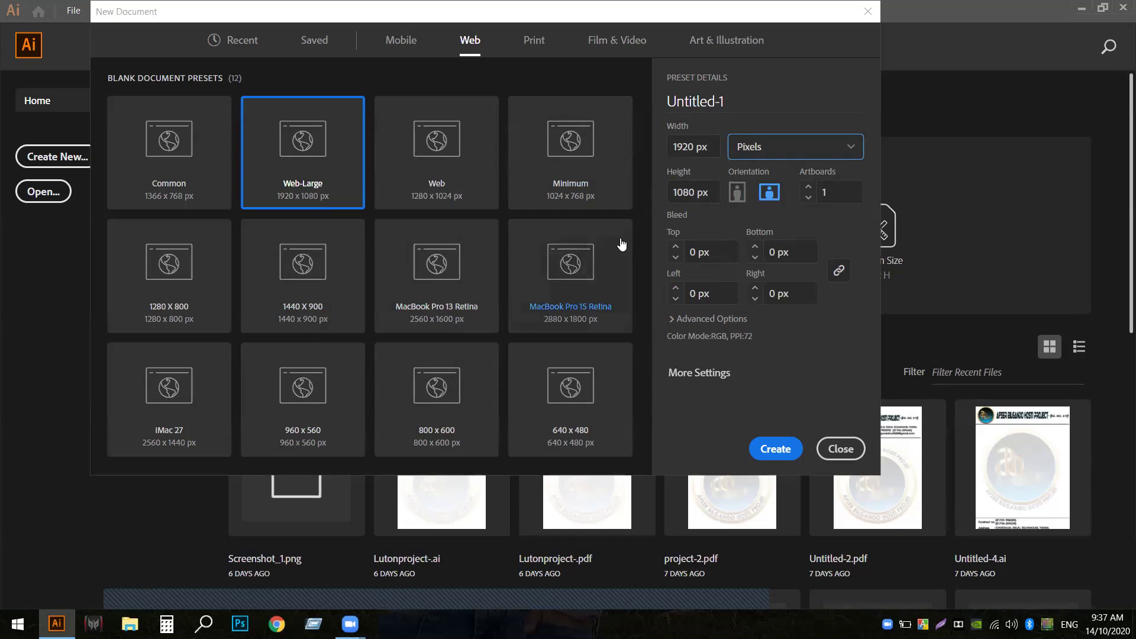
# Raise the number of artboards to 5, and set it back to 1
pyautogui.click(808, 186)
pyautogui.click(808, 186)
pyautogui.click(837, 191)
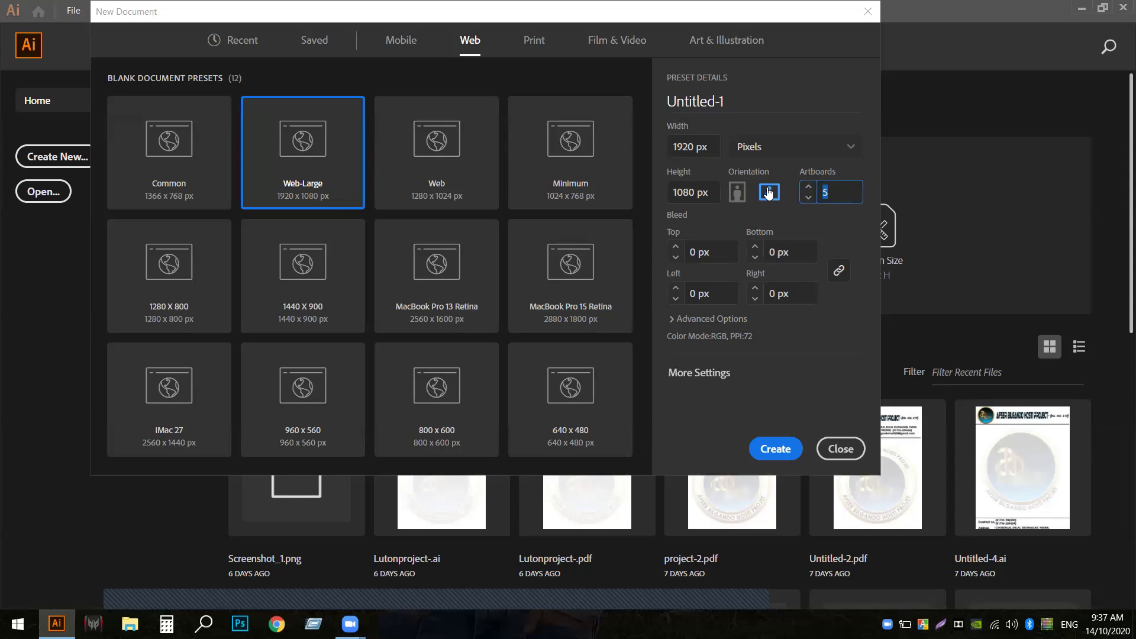
pyautogui.press('BackSpace')
pyautogui.write('1')
# Set the raster effects to High (300 ppi) in the additional settings and create the document
pyautogui.click(689, 380)
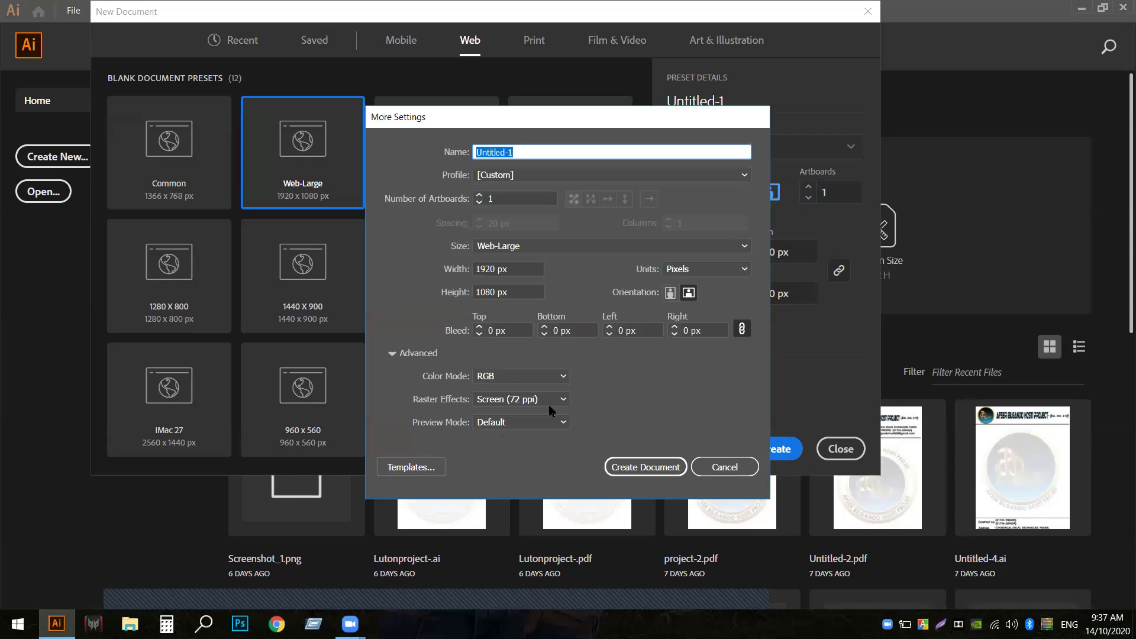
pyautogui.click(562, 398)
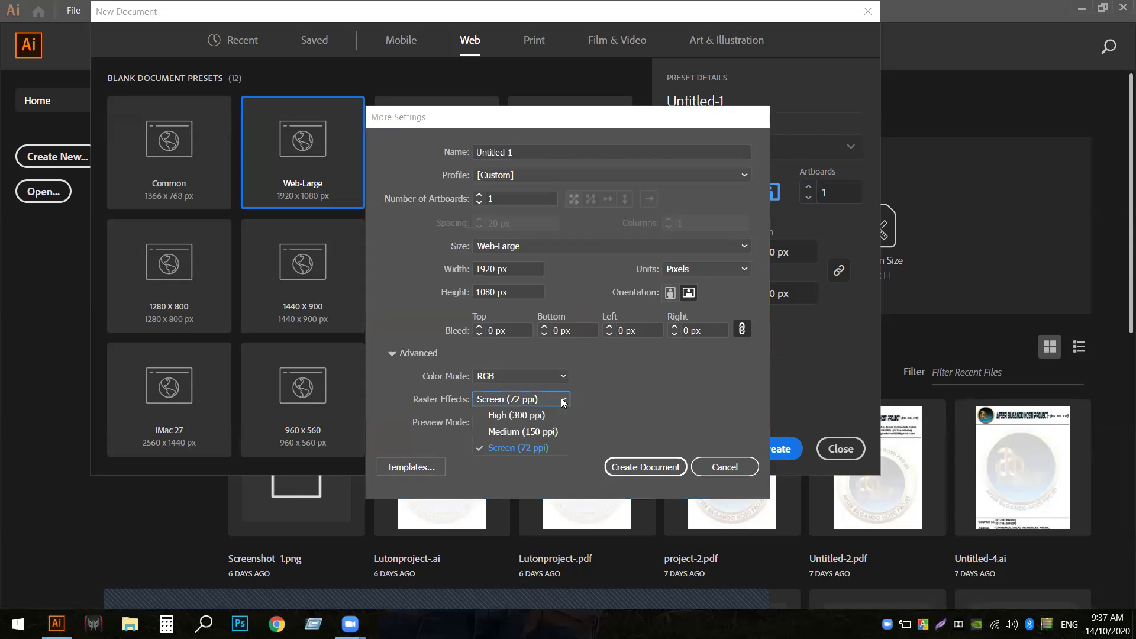
pyautogui.click(520, 416)
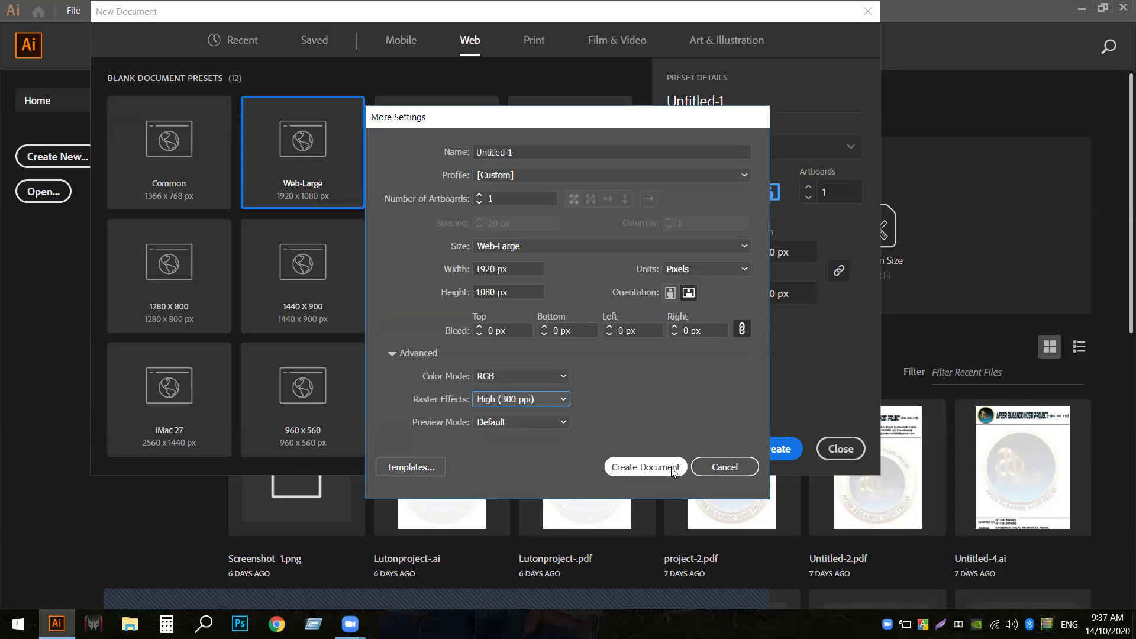
pyautogui.click(652, 471)
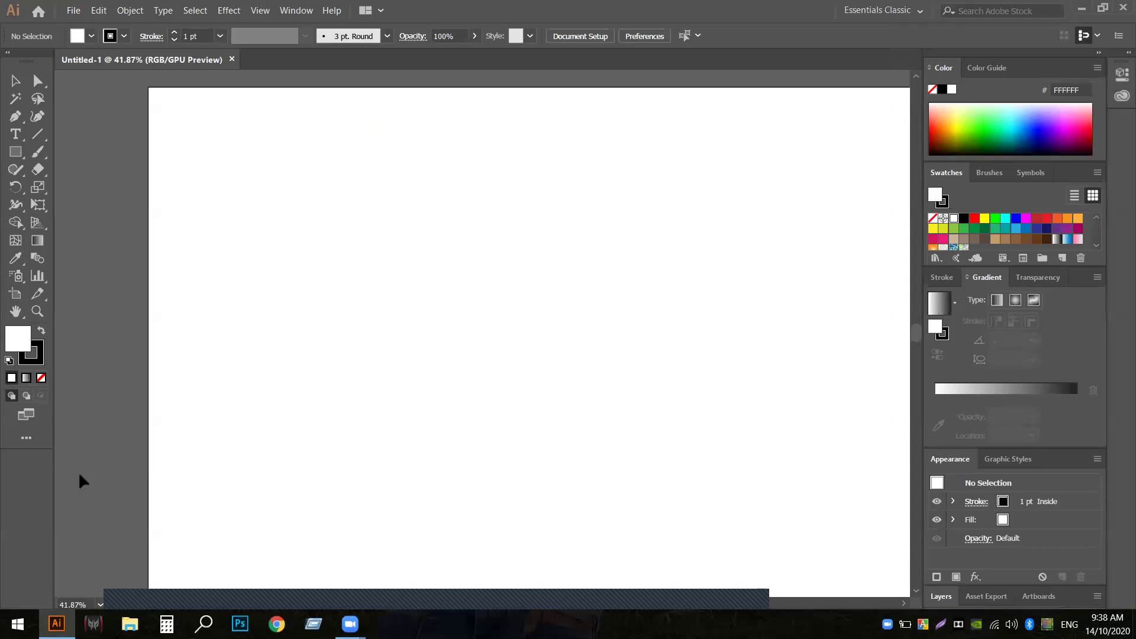
# Zoom the view to 33.33% and pan so the whole artboard fits in the workspace
pyautogui.click(15, 311)
pyautogui.moveTo(413, 341); pyautogui.dragTo(327, 321)
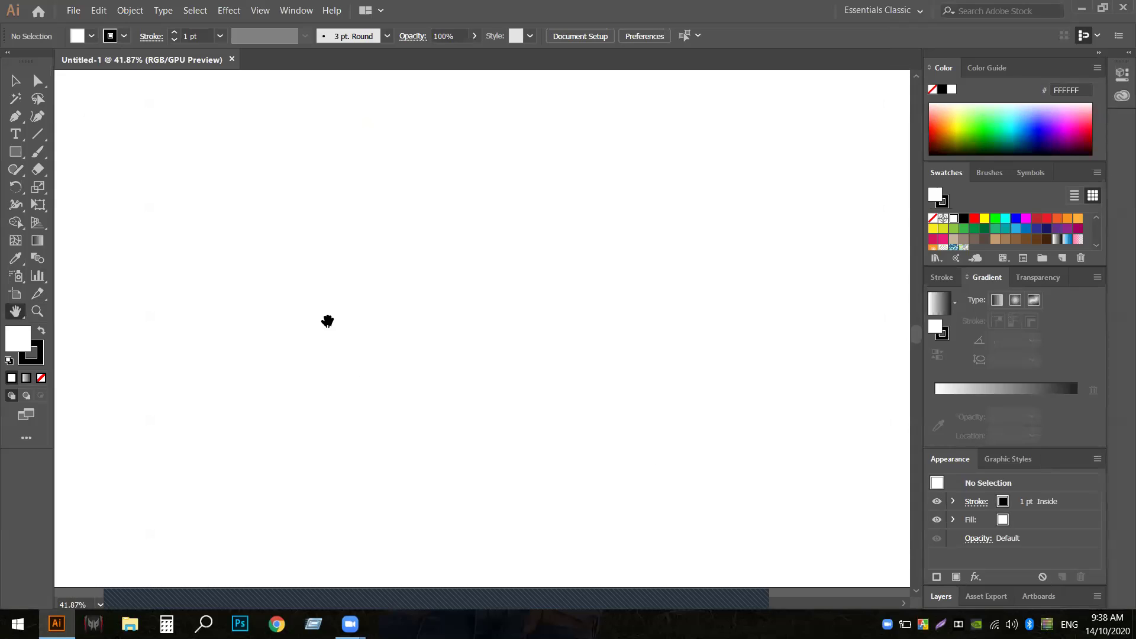
pyautogui.moveTo(110, 591)
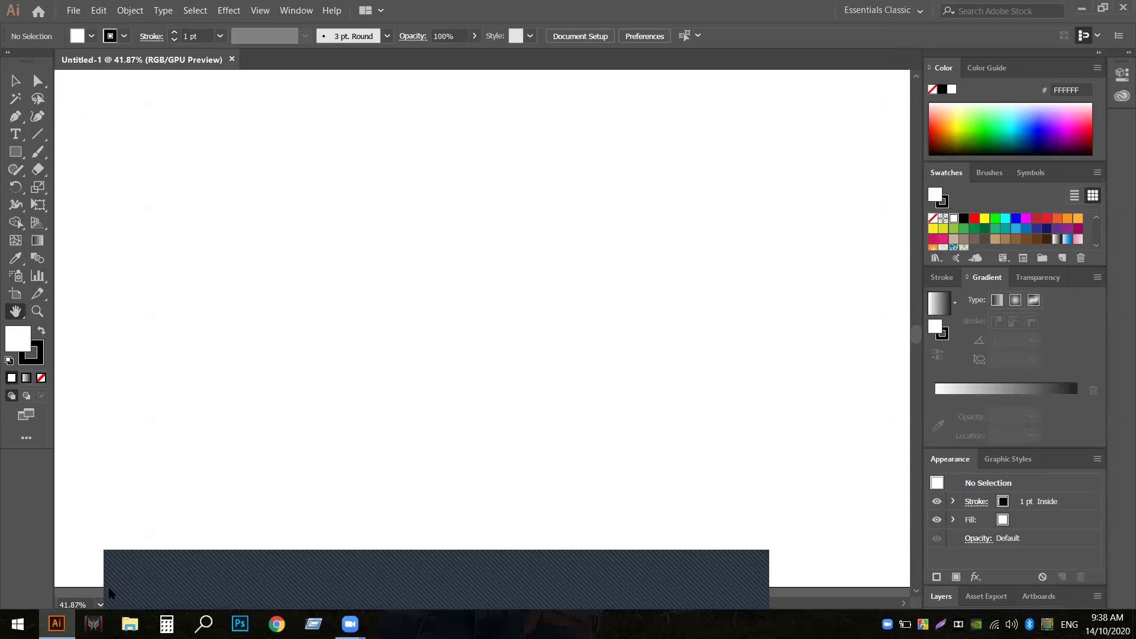
pyautogui.click(101, 604)
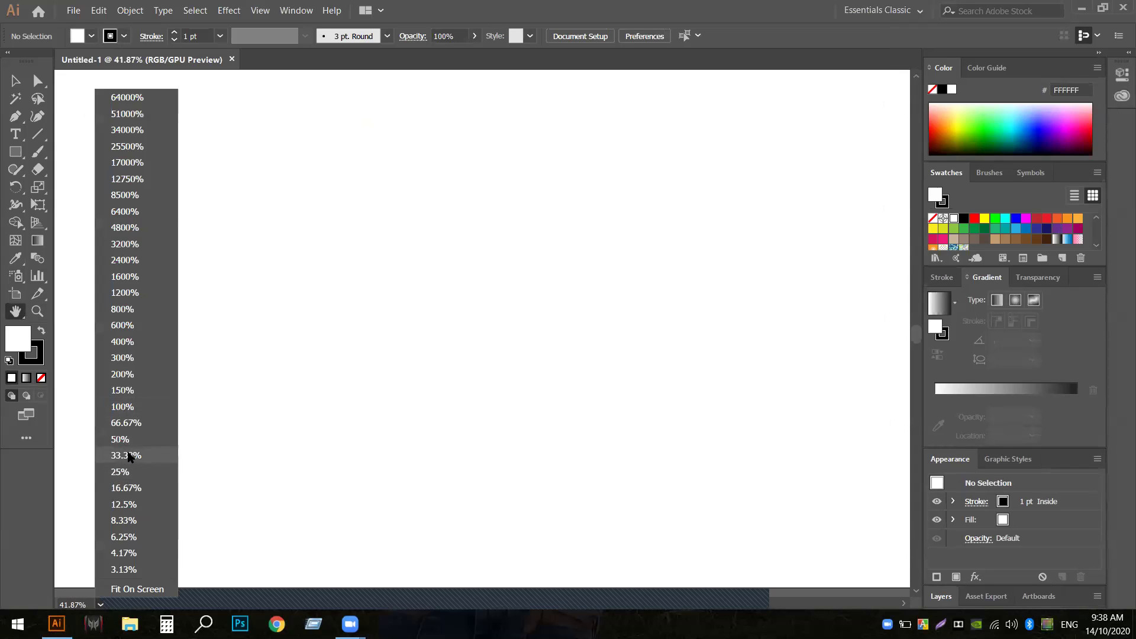
pyautogui.click(126, 455)
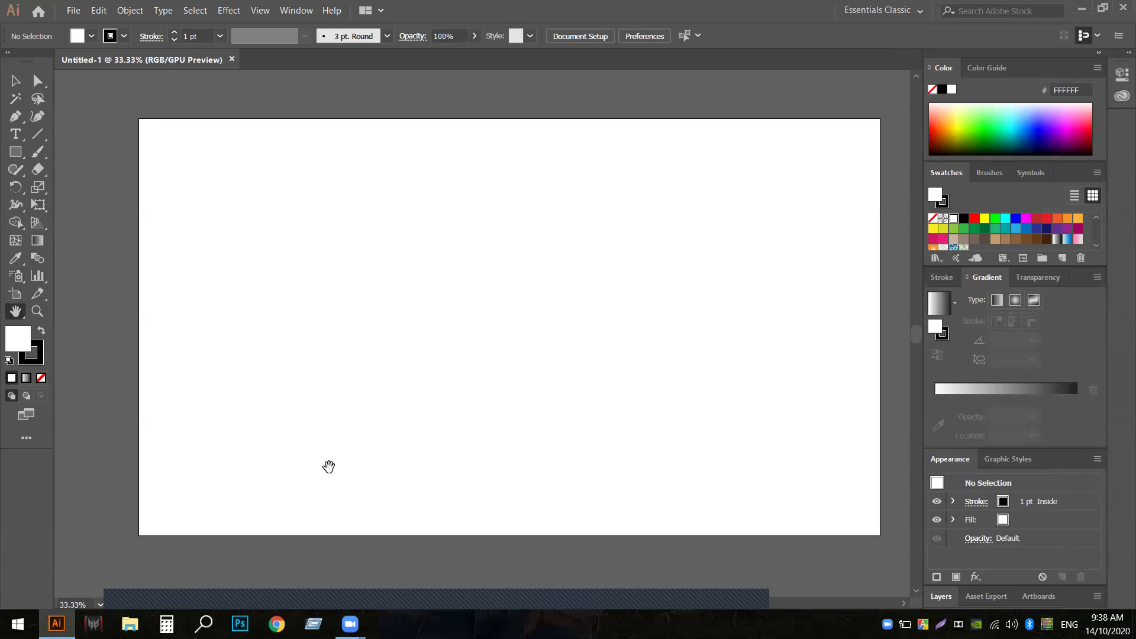
pyautogui.moveTo(419, 315); pyautogui.dragTo(396, 309)
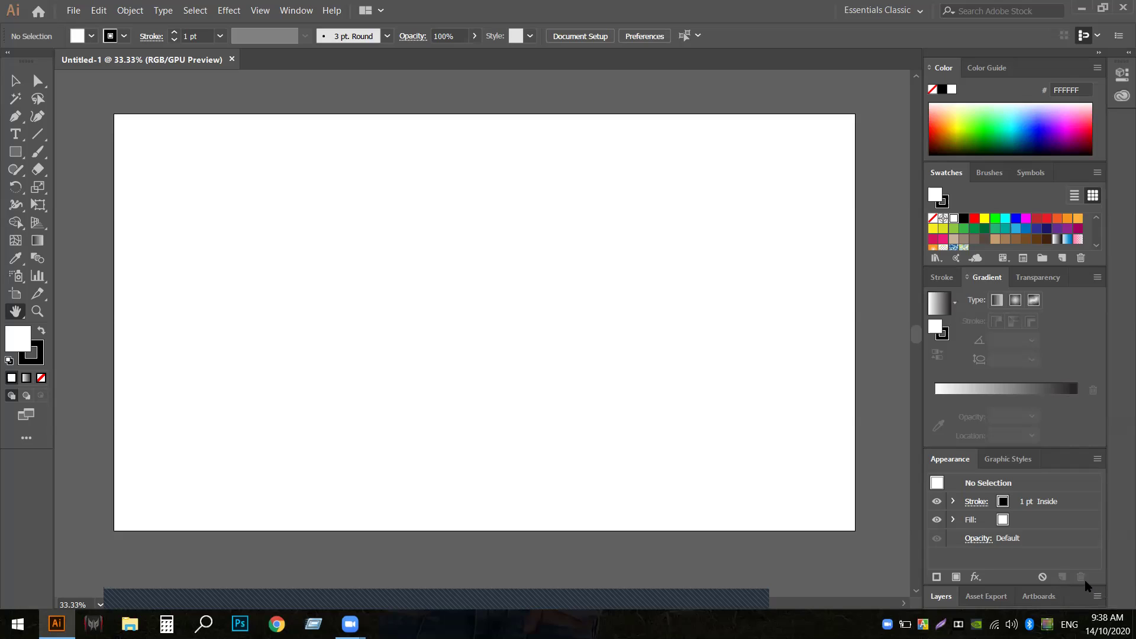
# Examine the selection tools: Selection, the Direct Selection variants, Magic Wand and Lasso
pyautogui.click(16, 79)
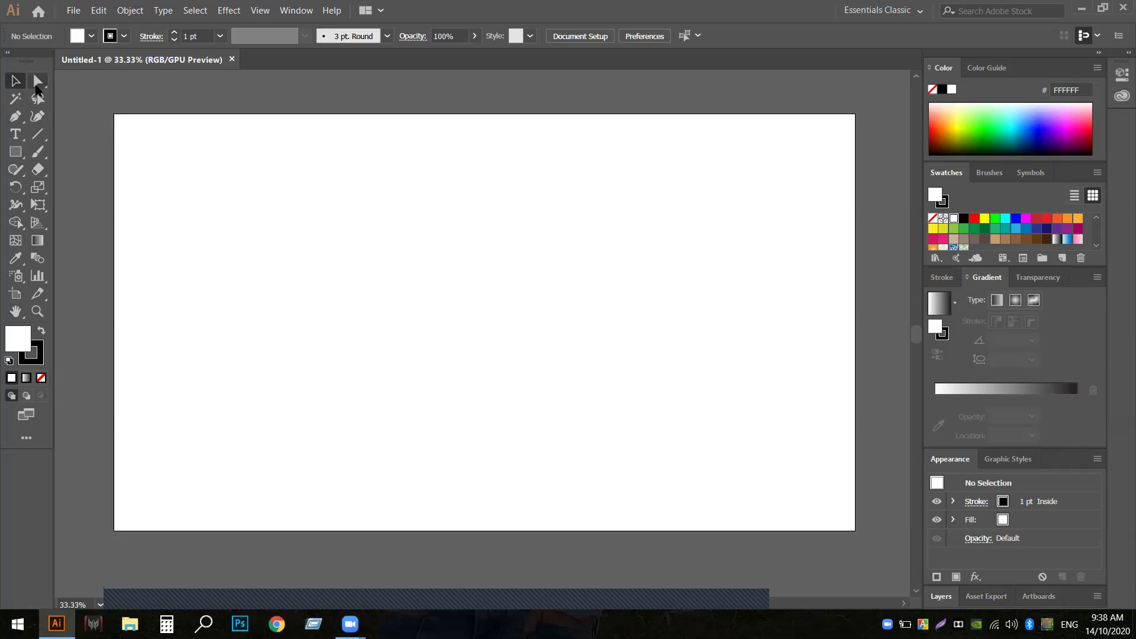
pyautogui.click(37, 87)
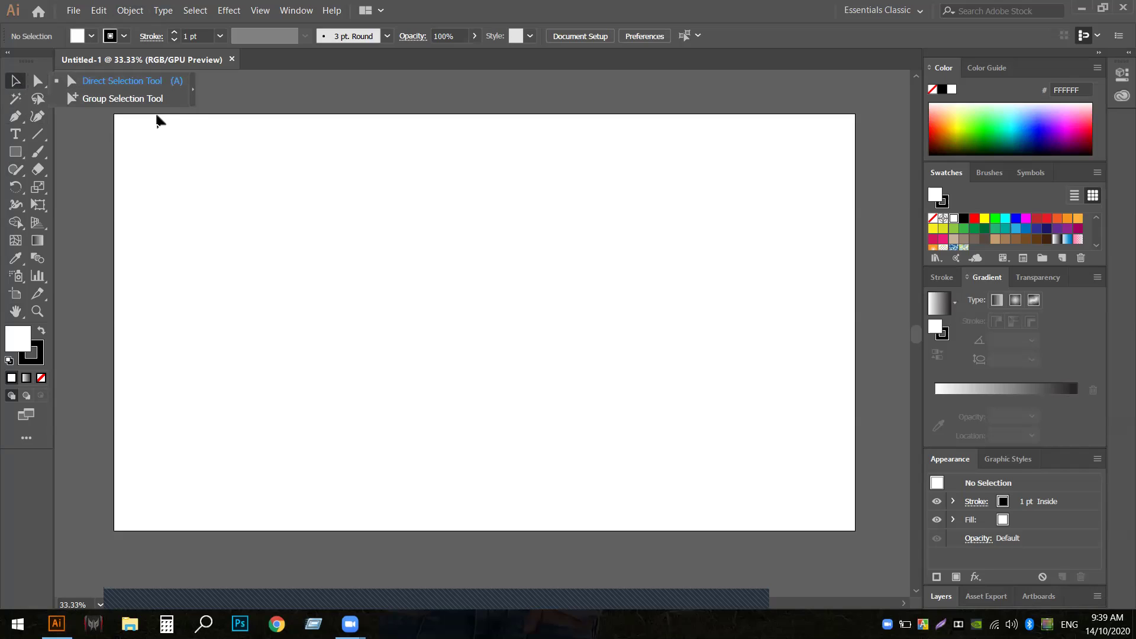
pyautogui.click(289, 107)
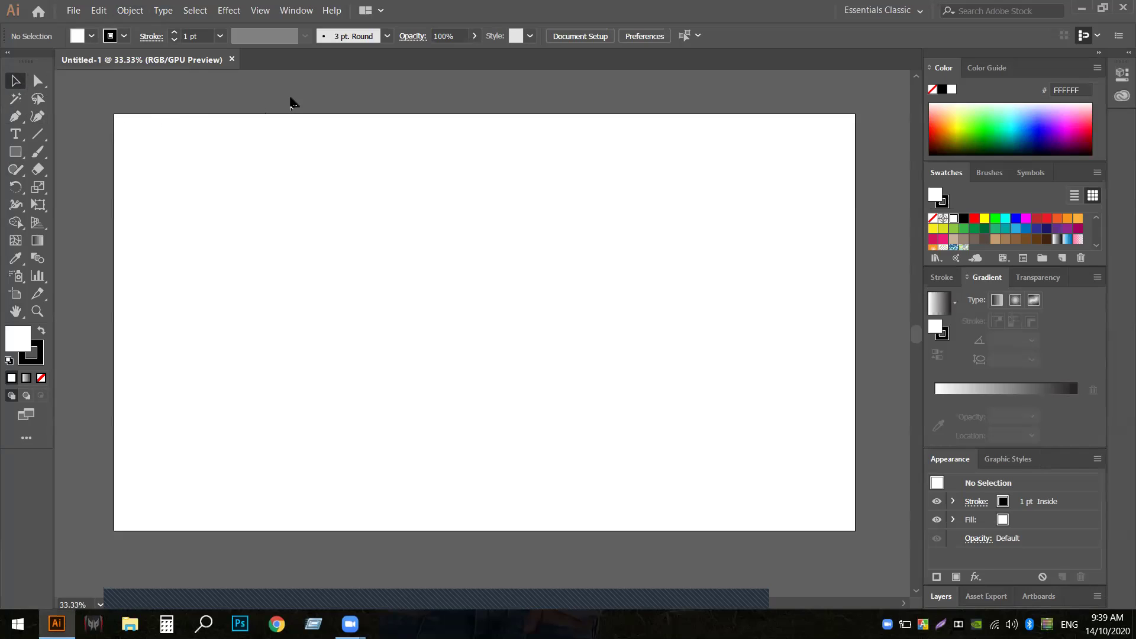
pyautogui.click(8, 102)
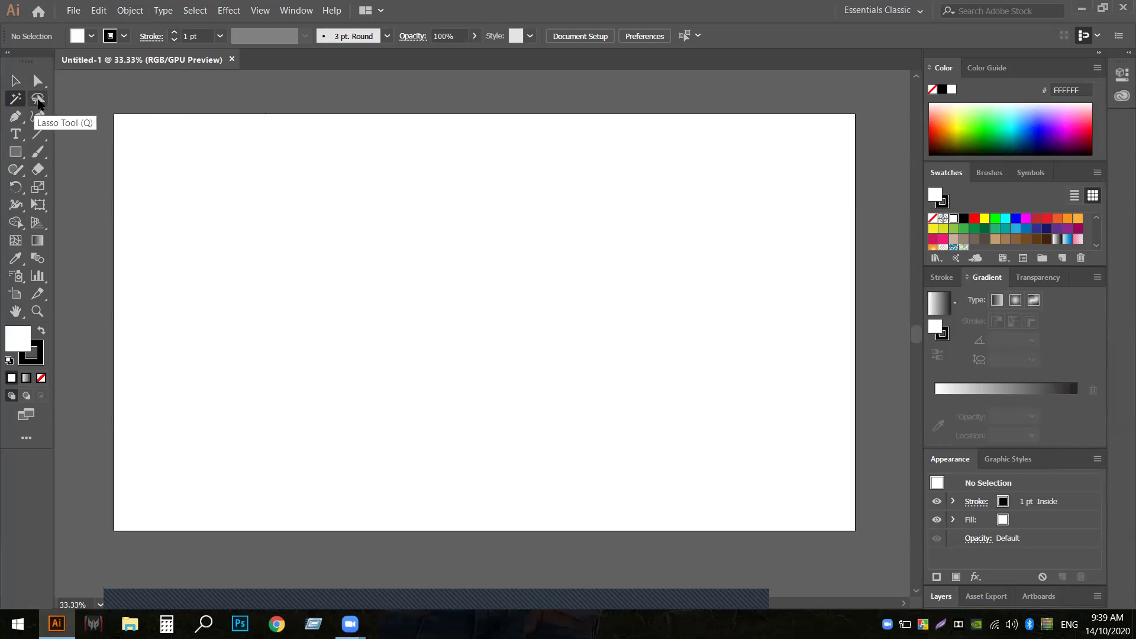
pyautogui.click(37, 102)
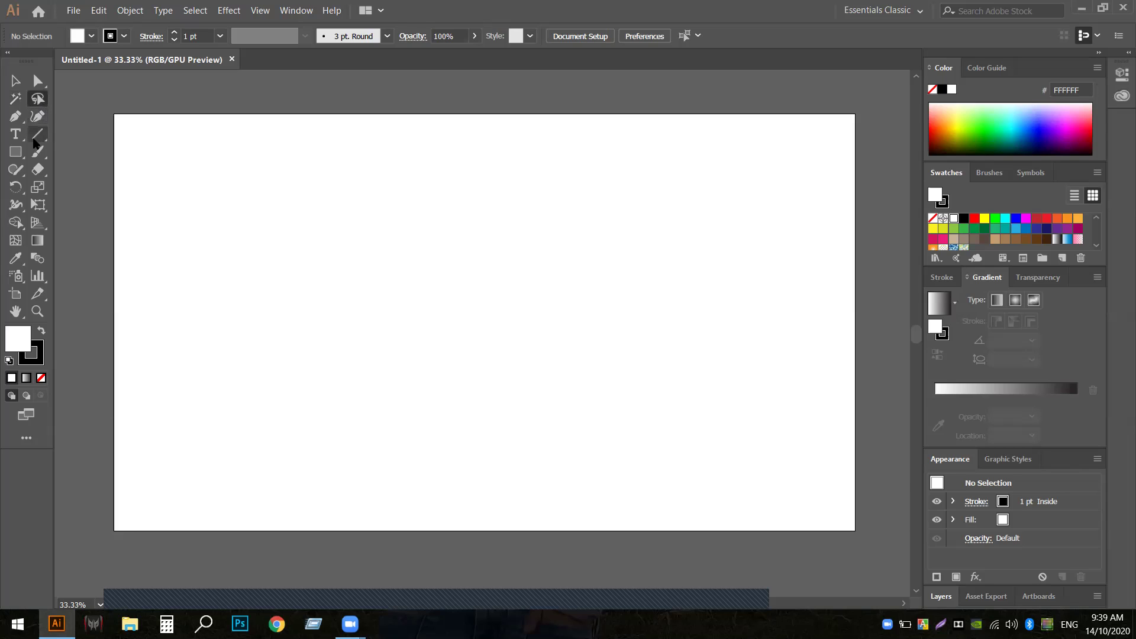
# View the Pen tool variants and undo the stray anchor point placed above the artboard
pyautogui.click(14, 118)
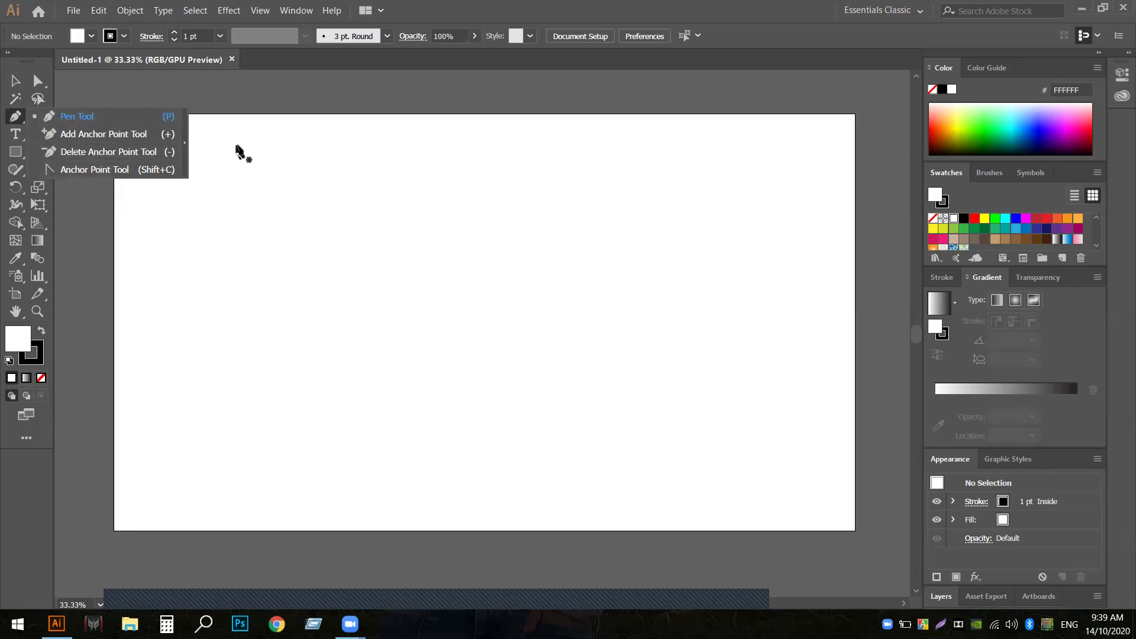
pyautogui.click(145, 88)
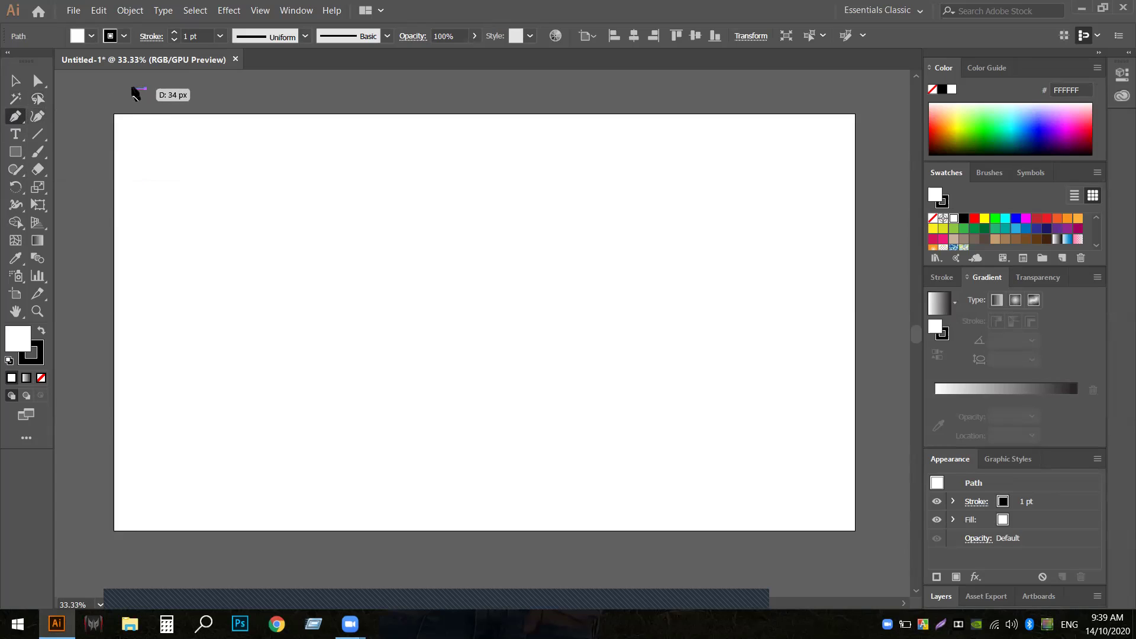
pyautogui.hotkey('ctrl', 'z')
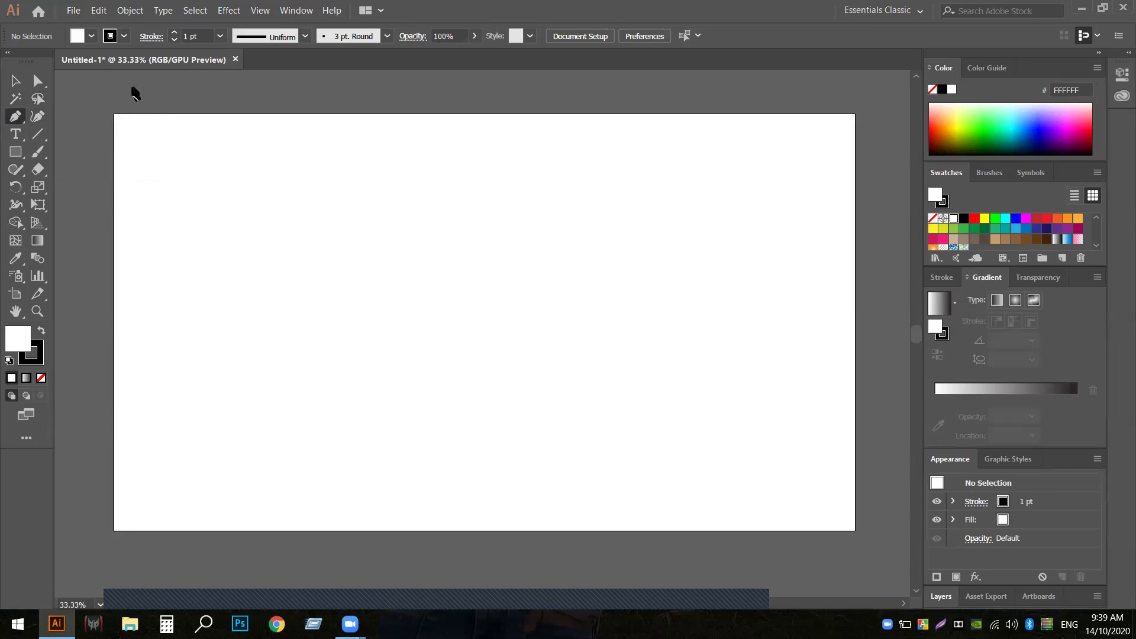
# View the Type tool variants, remove the placeholder text placed above the artboard and return to the Selection tool
pyautogui.click(23, 136)
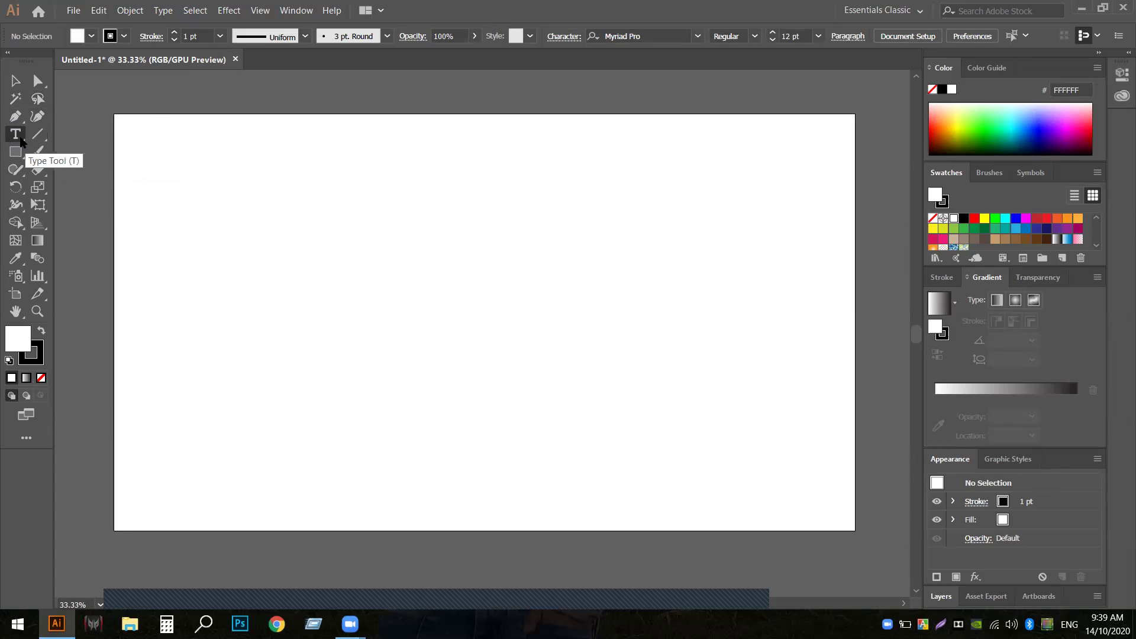
pyautogui.rightClick(20, 137)
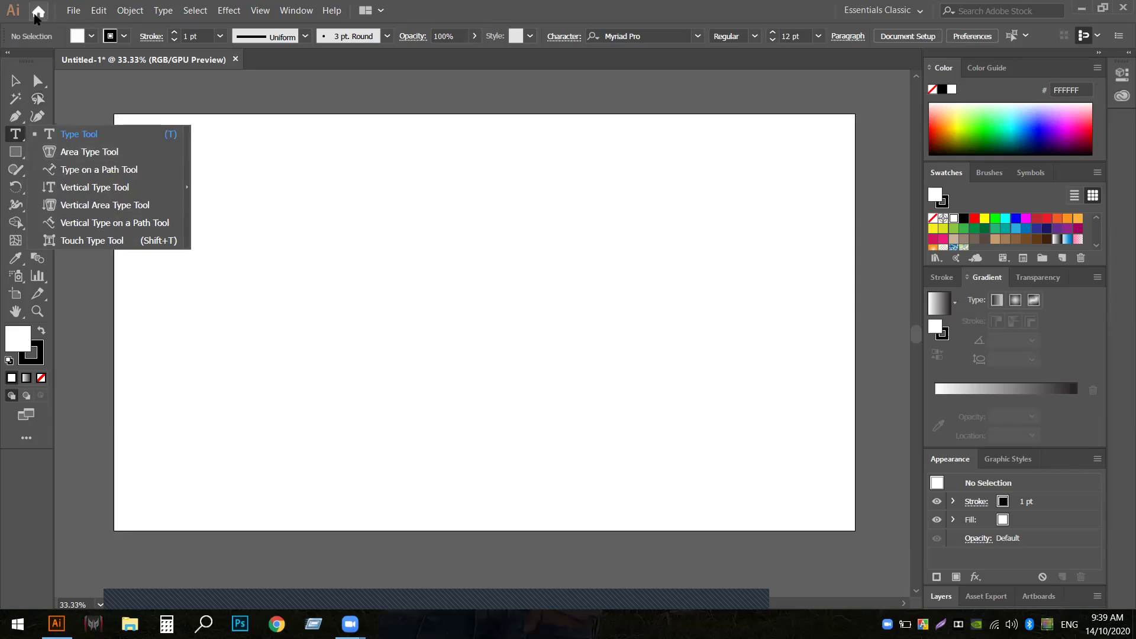
pyautogui.click(99, 104)
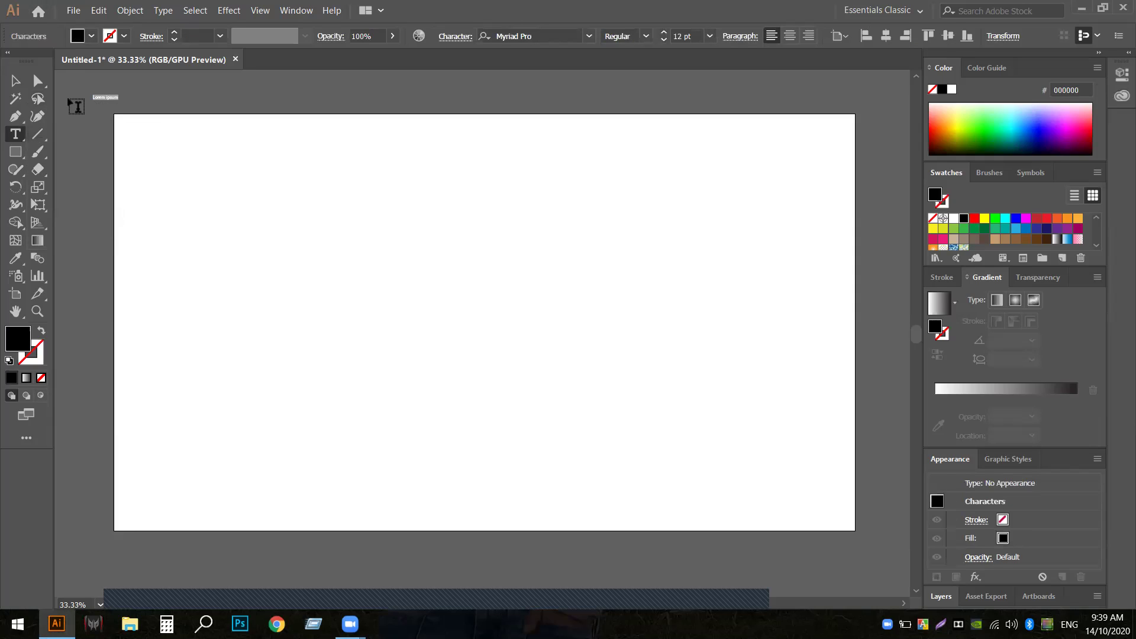
pyautogui.press('BackSpace')
pyautogui.click(16, 81)
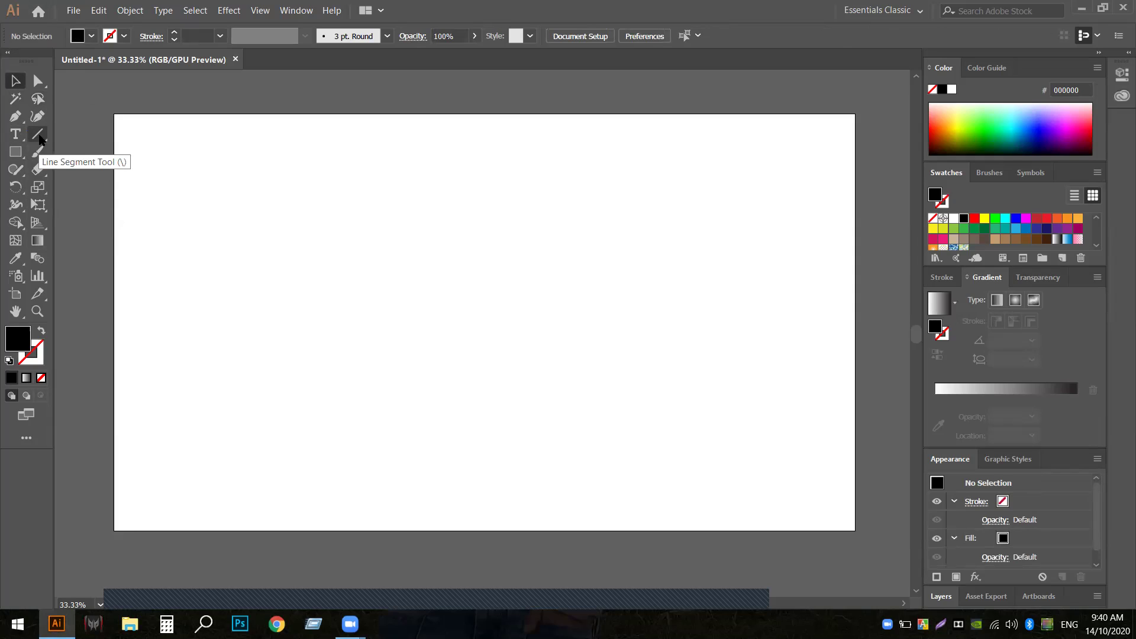
# Examine the tool variants grouped under Line Segment, Rectangle, Paintbrush, Shaper and Eraser
pyautogui.click(39, 137)
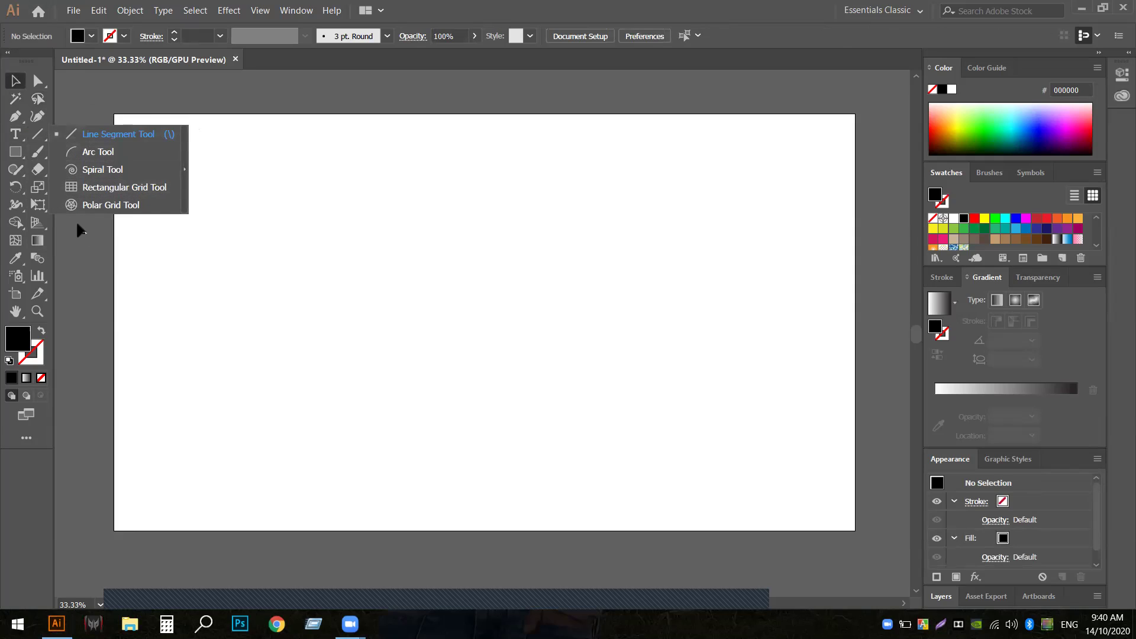
pyautogui.rightClick(18, 158)
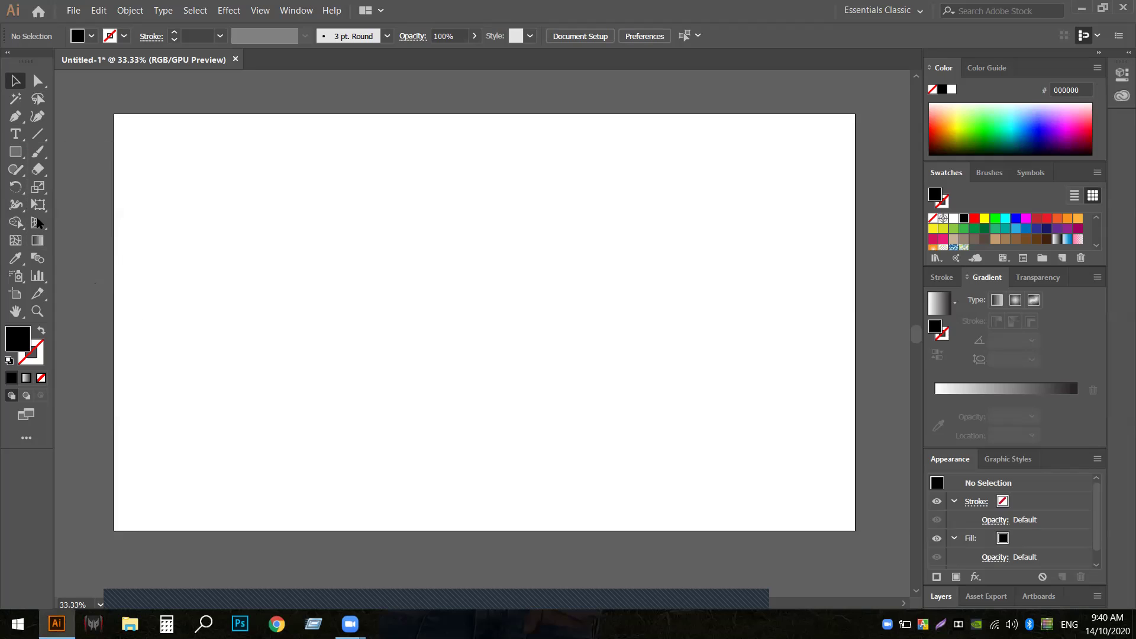
pyautogui.click(41, 157)
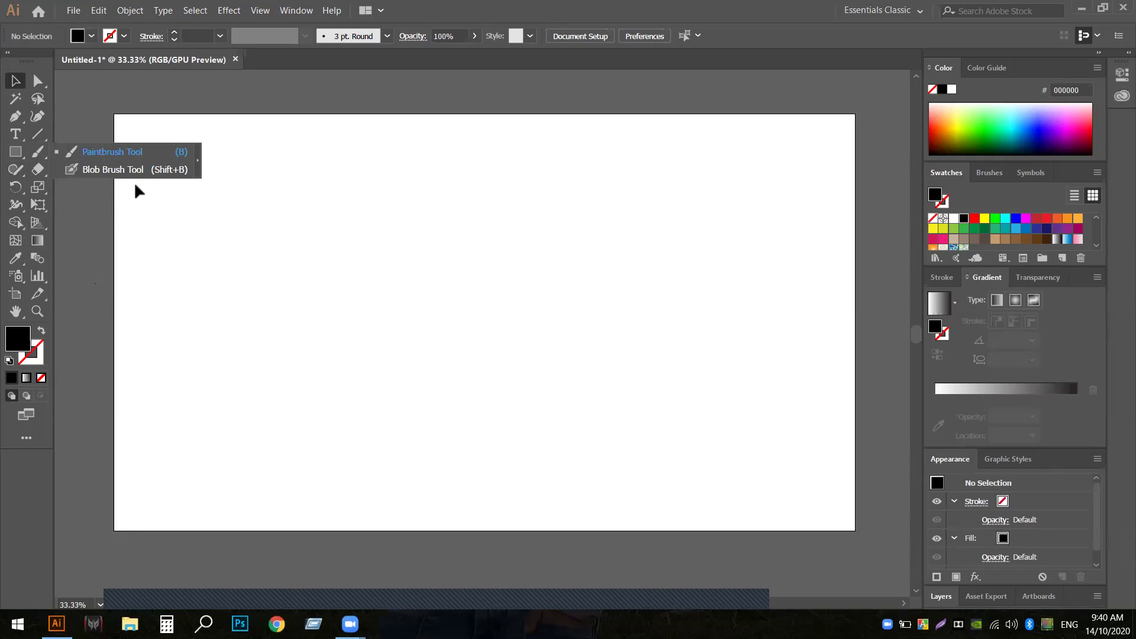
pyautogui.click(79, 211)
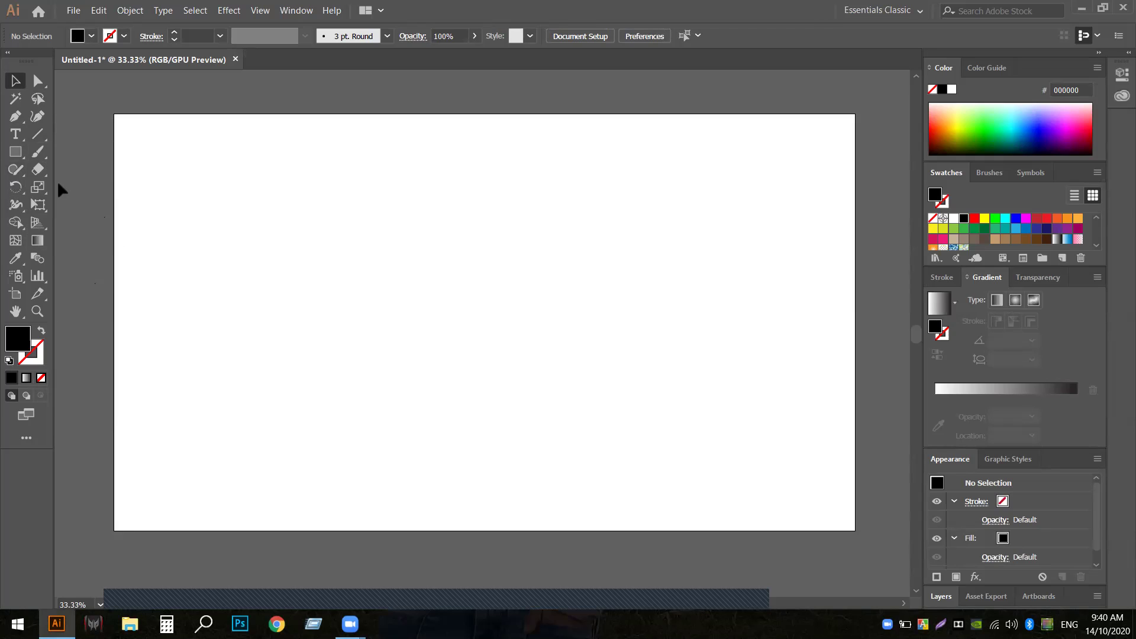
pyautogui.click(17, 173)
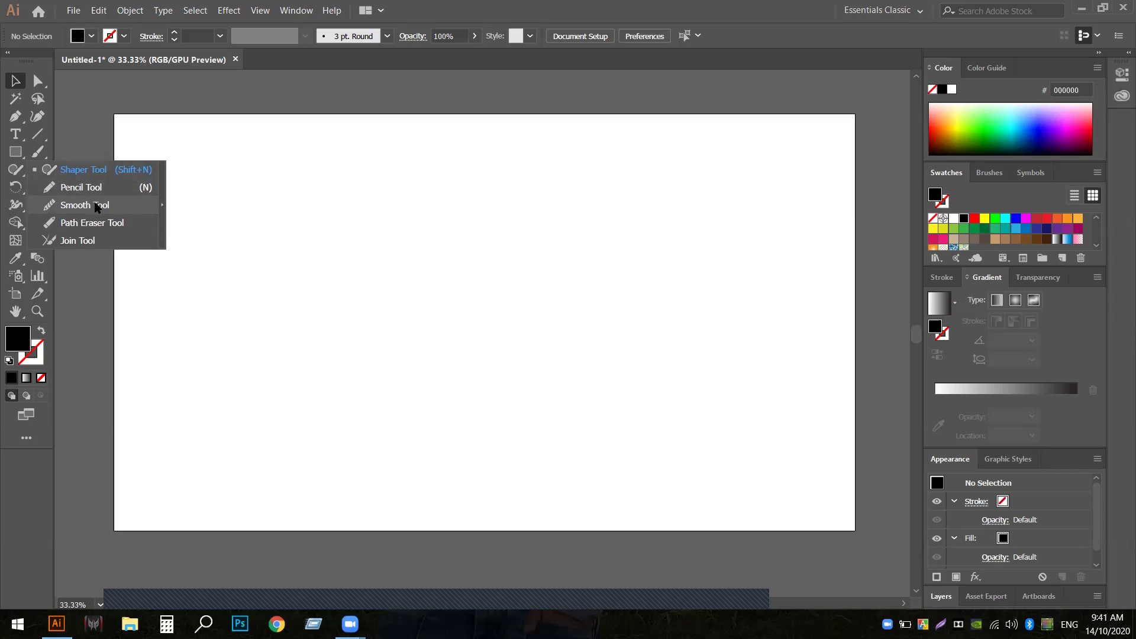
pyautogui.click(81, 296)
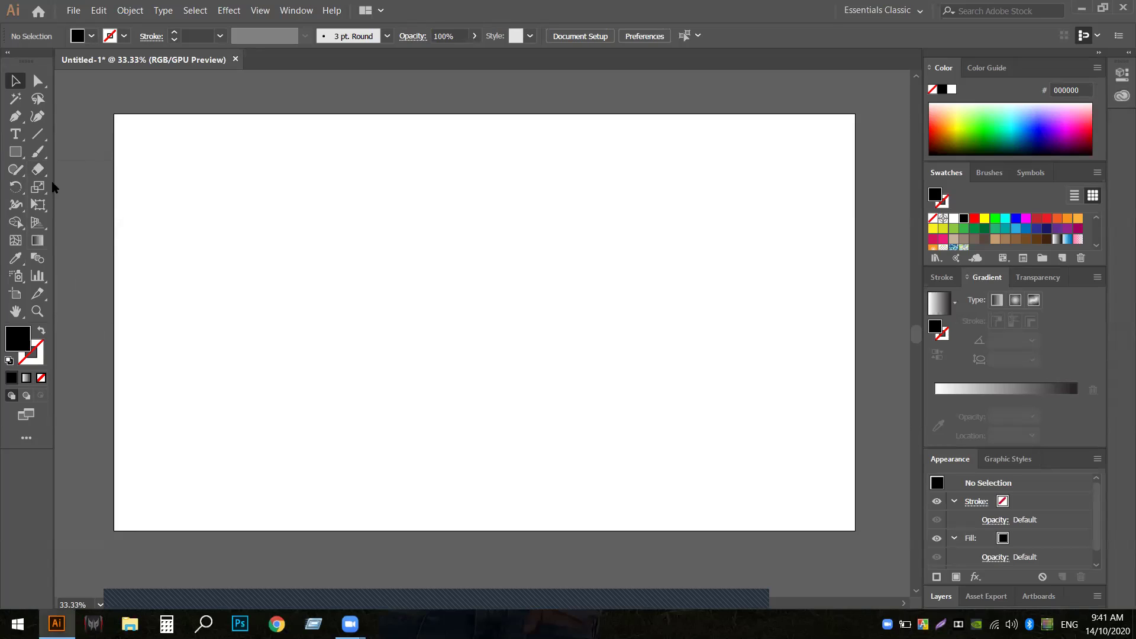
pyautogui.click(45, 176)
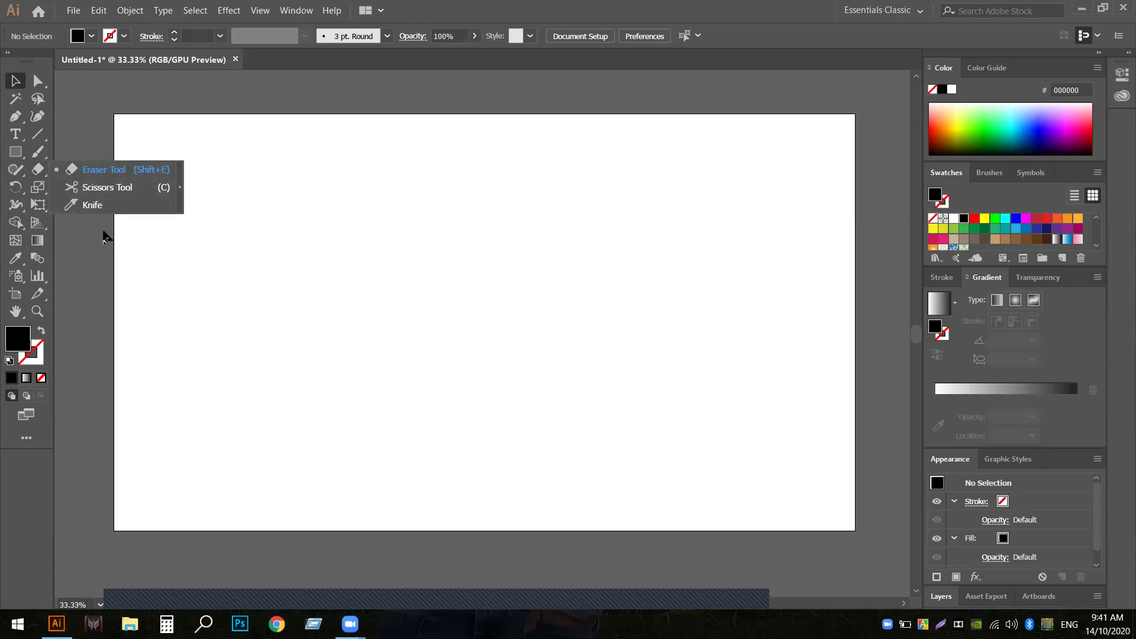
pyautogui.click(68, 276)
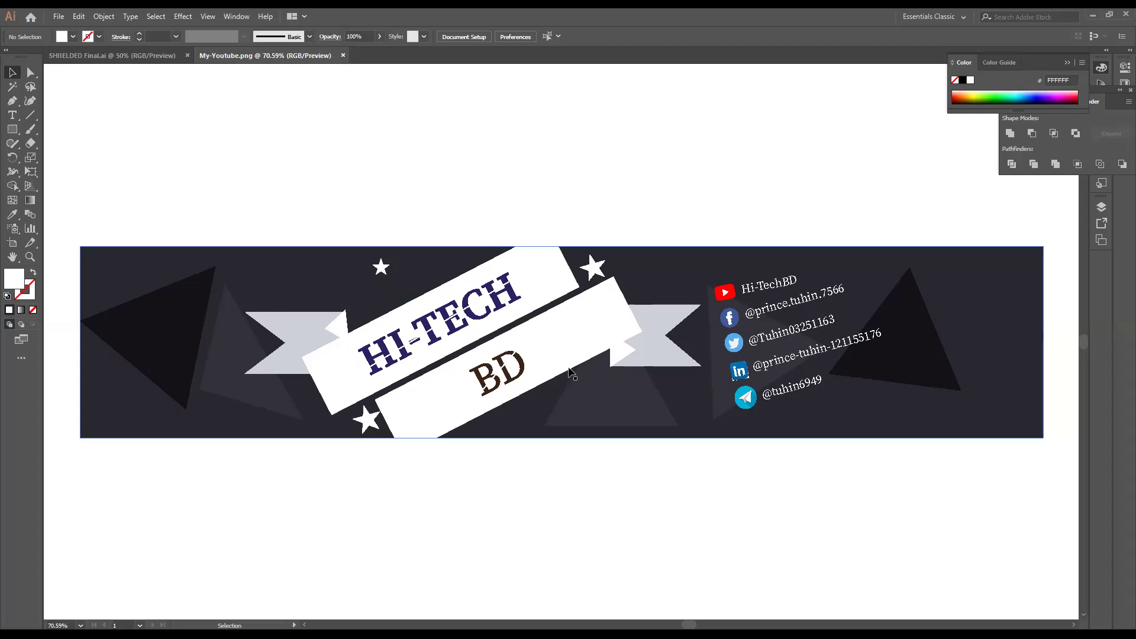
# Switch to the open SHIELDED logo document to view the finished shield design
pyautogui.click(118, 56)
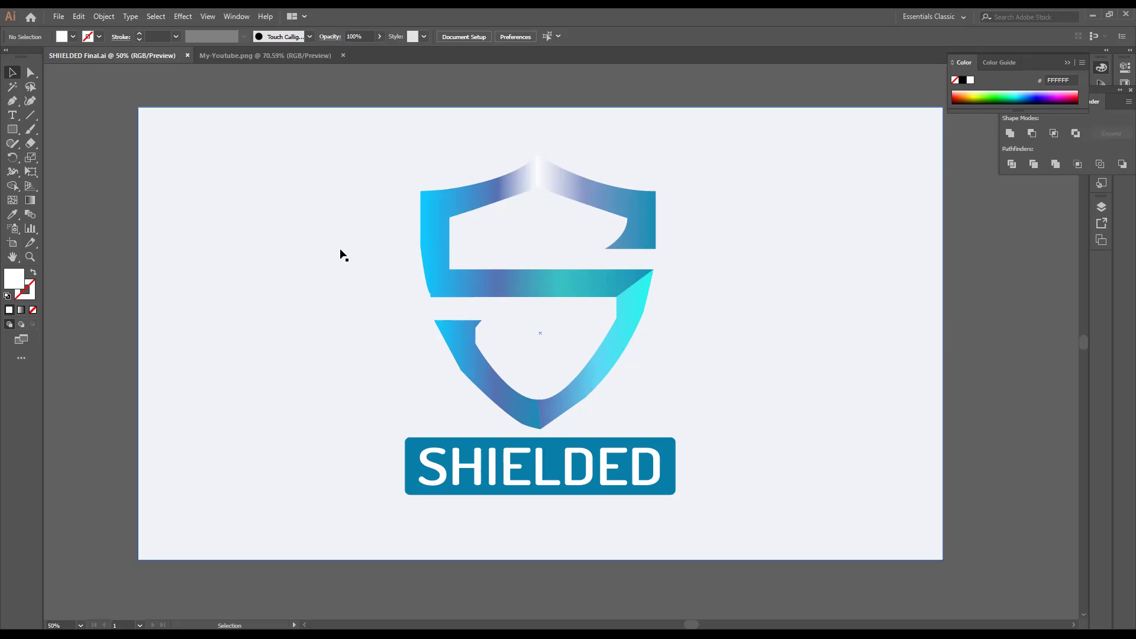
# Switch to the My-Youtube.png banner document and close the SHIELDED logo document
pyautogui.click(298, 54)
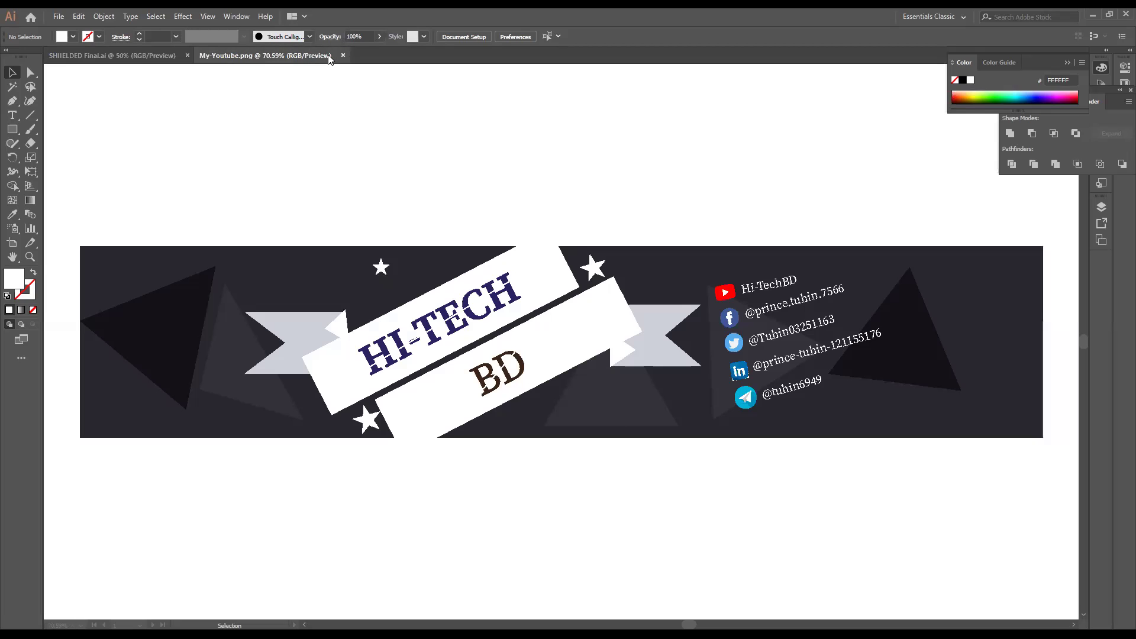
pyautogui.click(186, 55)
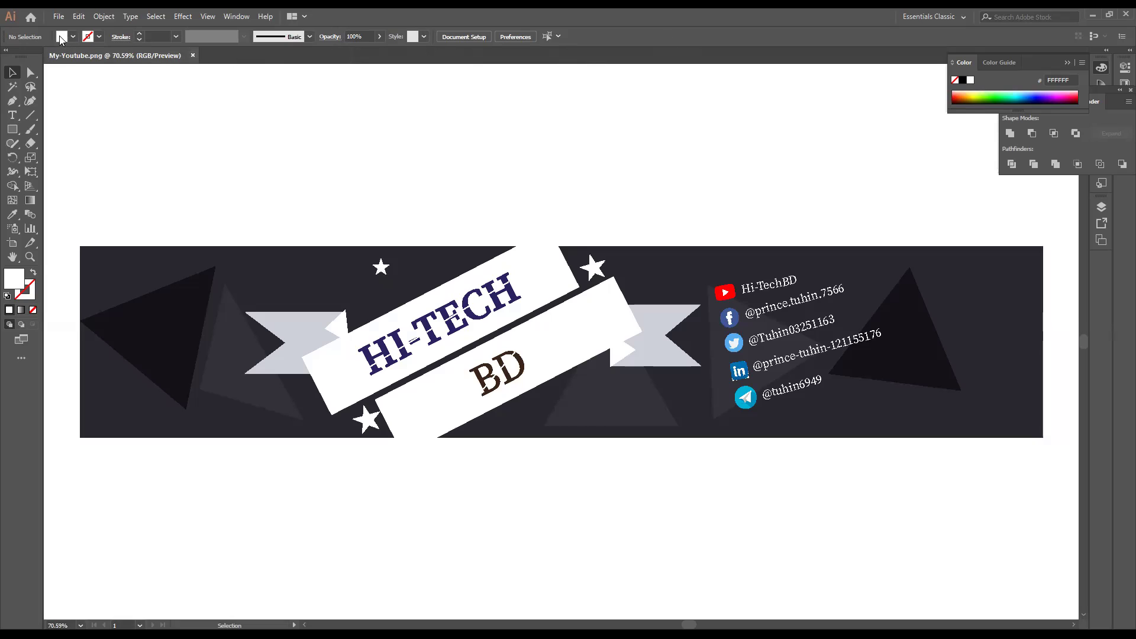
pyautogui.click(58, 18)
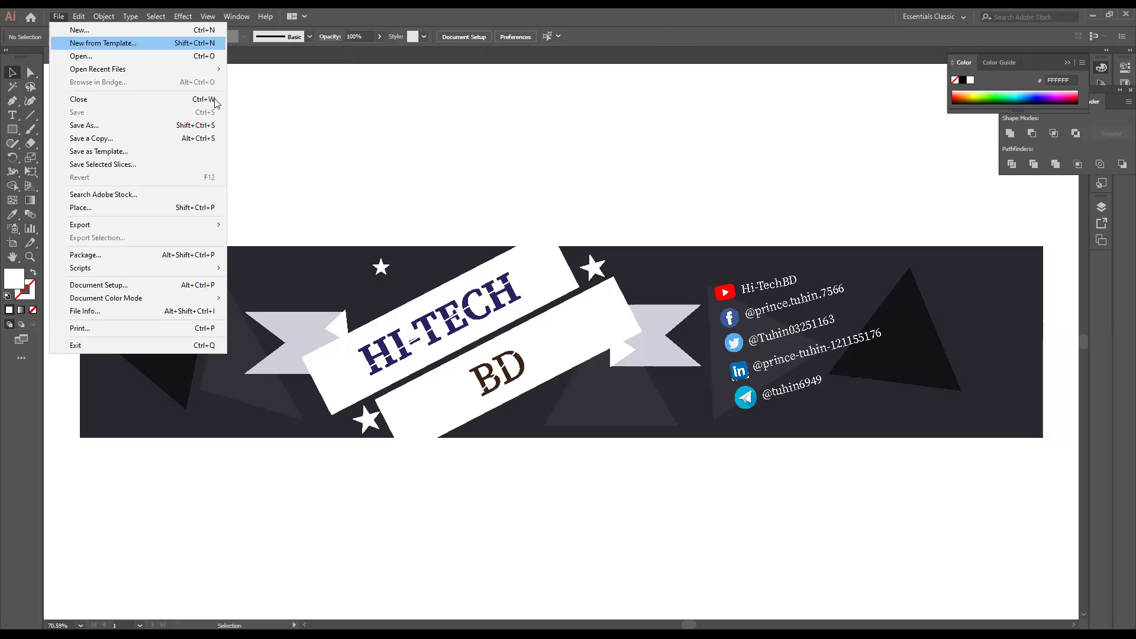
pyautogui.click(368, 173)
# Reposition the banner image several times, placing it at about X 960 px and Y 496 px
pyautogui.moveTo(459, 322); pyautogui.dragTo(477, 296)
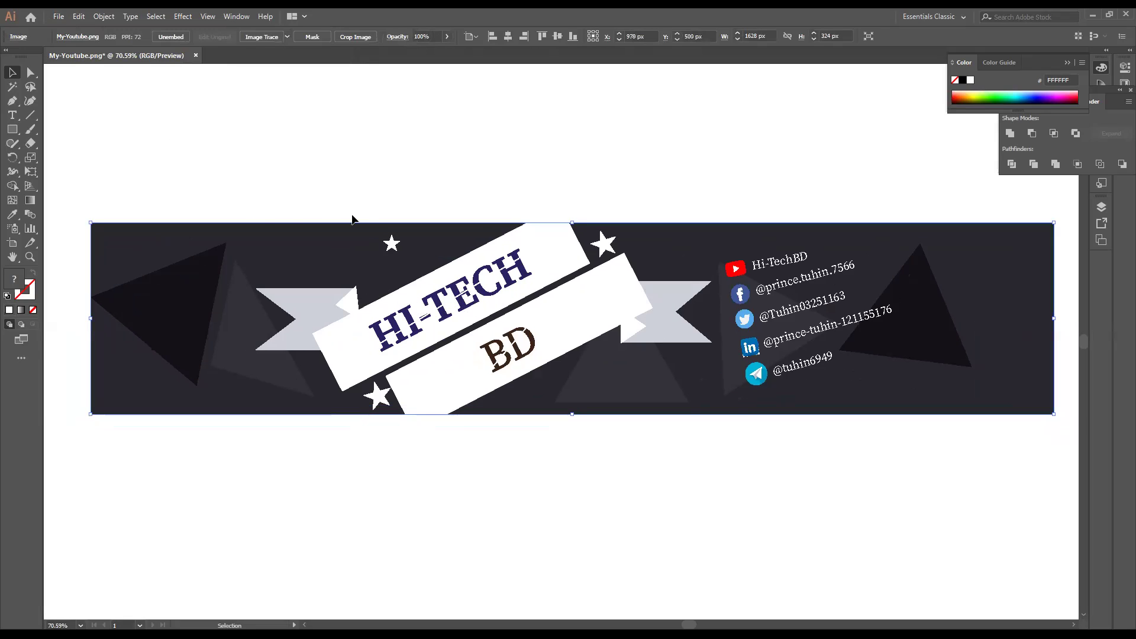
pyautogui.moveTo(463, 271); pyautogui.dragTo(453, 267)
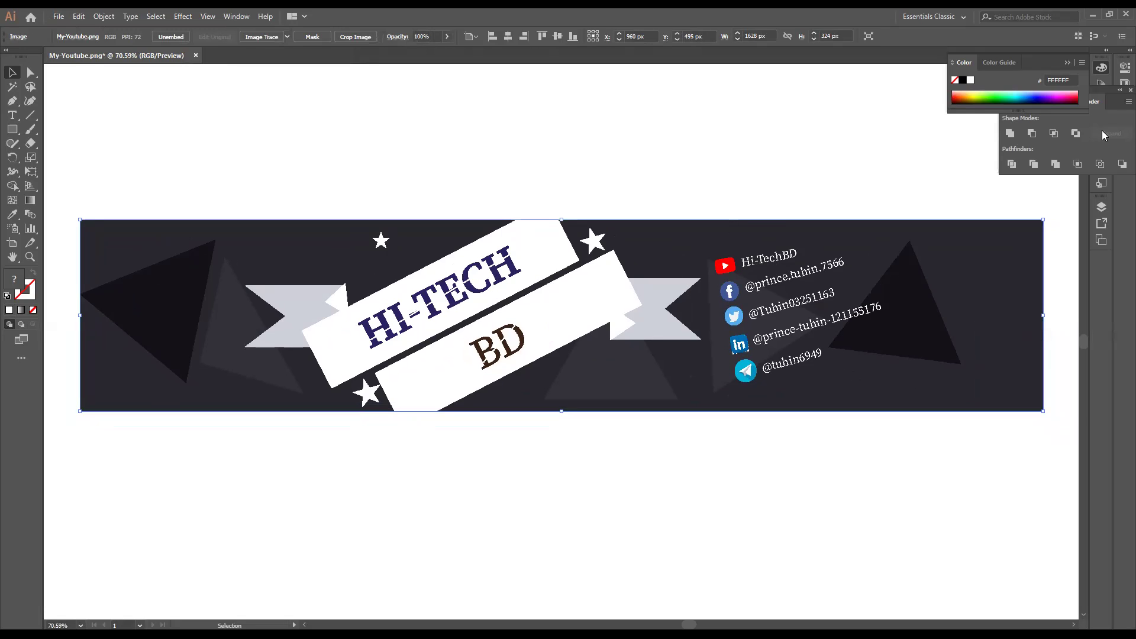
pyautogui.moveTo(540, 321); pyautogui.dragTo(568, 318)
pyautogui.hotkey('ctrl', 'z')
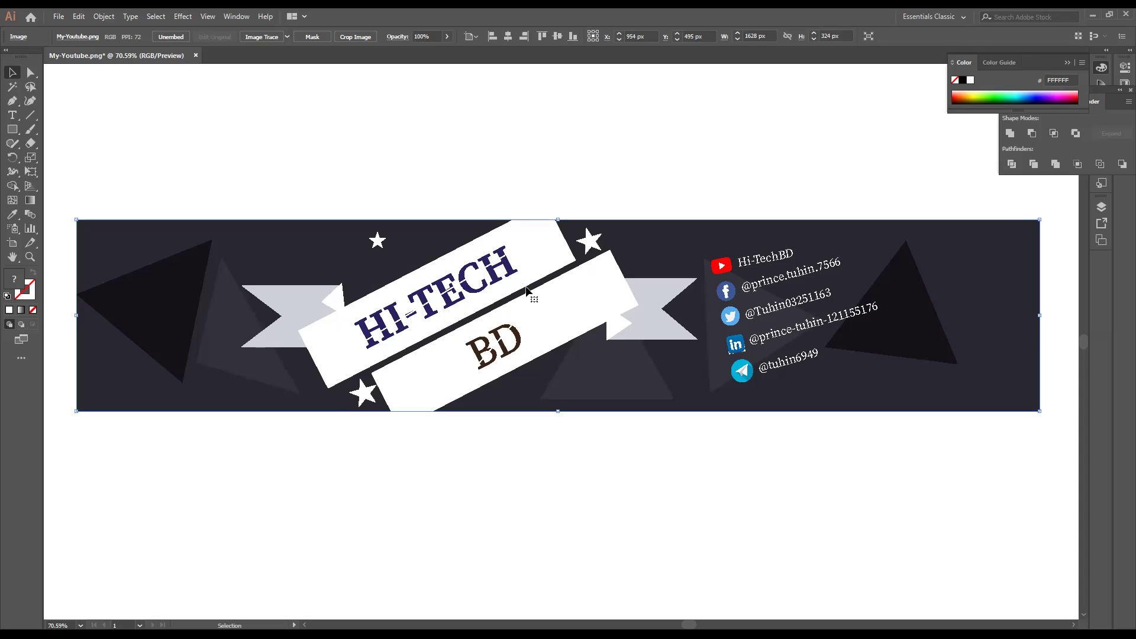
pyautogui.moveTo(536, 297); pyautogui.dragTo(546, 304)
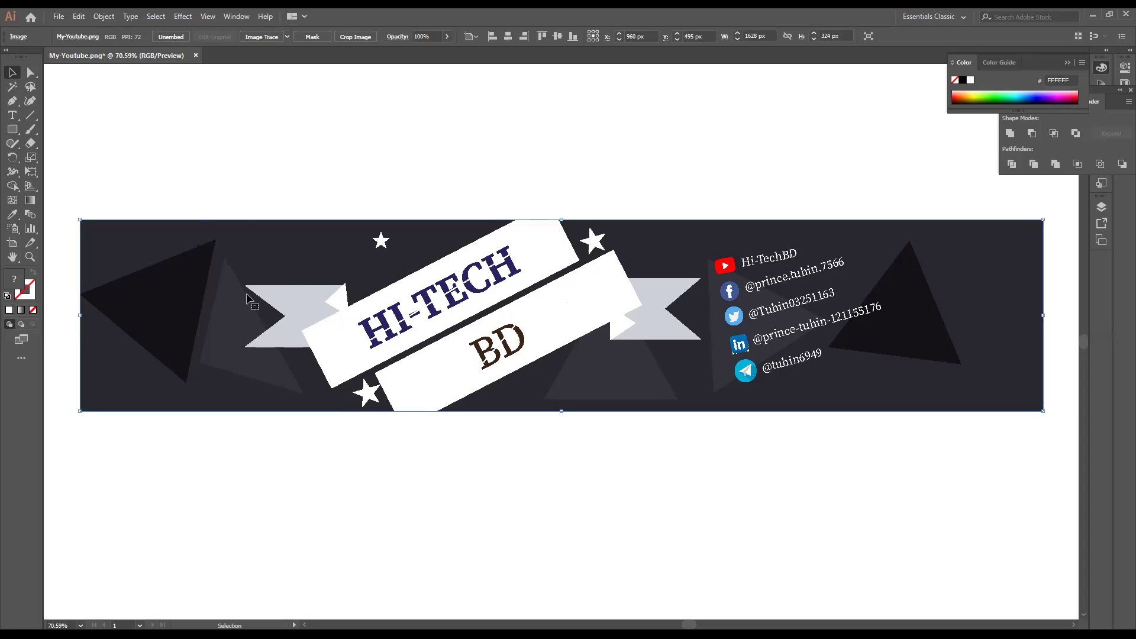
pyautogui.moveTo(554, 284); pyautogui.dragTo(552, 295)
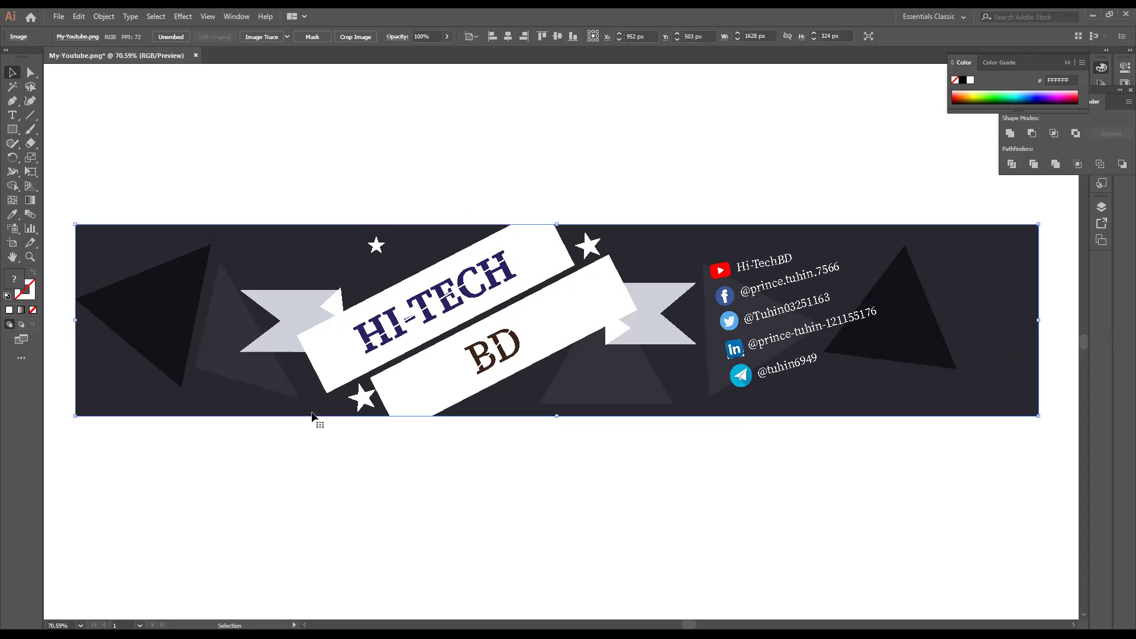
pyautogui.moveTo(326, 192); pyautogui.dragTo(323, 502)
pyautogui.moveTo(581, 303); pyautogui.dragTo(601, 300)
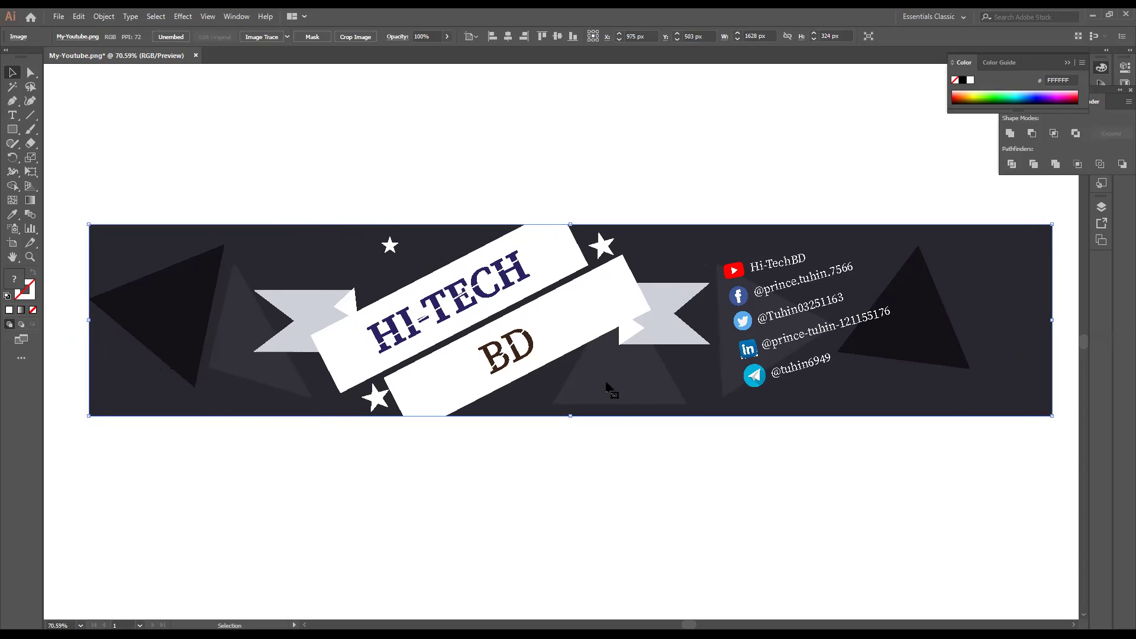
pyautogui.moveTo(598, 390); pyautogui.dragTo(590, 385)
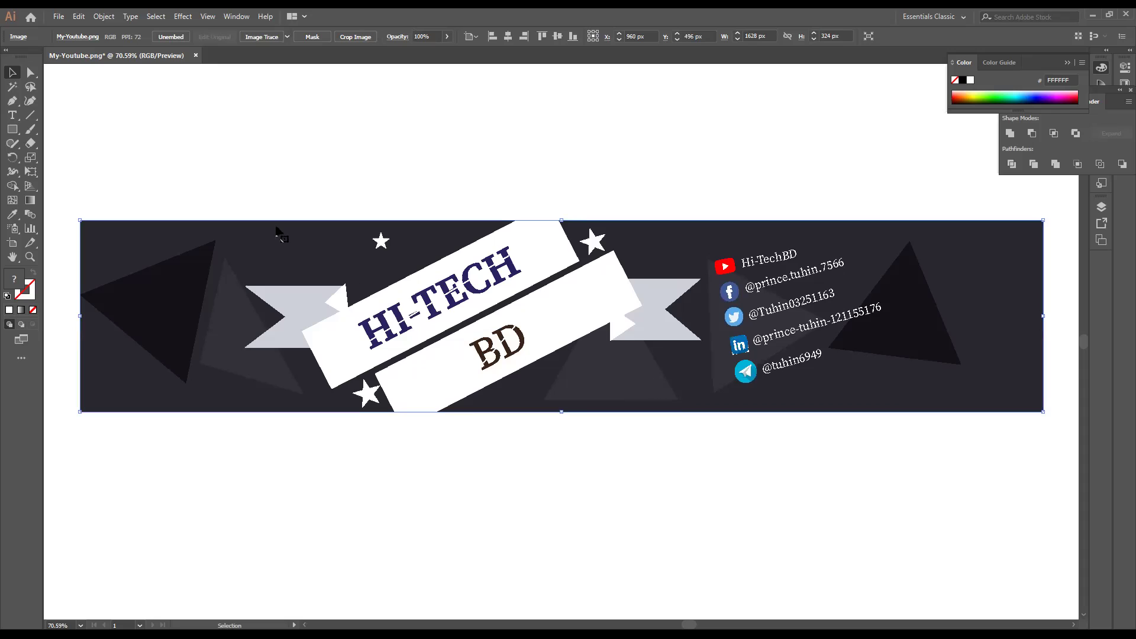
# Create a new landscape document from the recent Web-Large preset, 1920 x 1080 px, with RGB Color and High (300 ppi) raster effects
pyautogui.click(58, 16)
pyautogui.press('Escape')
pyautogui.hotkey('ctrl', 'n')
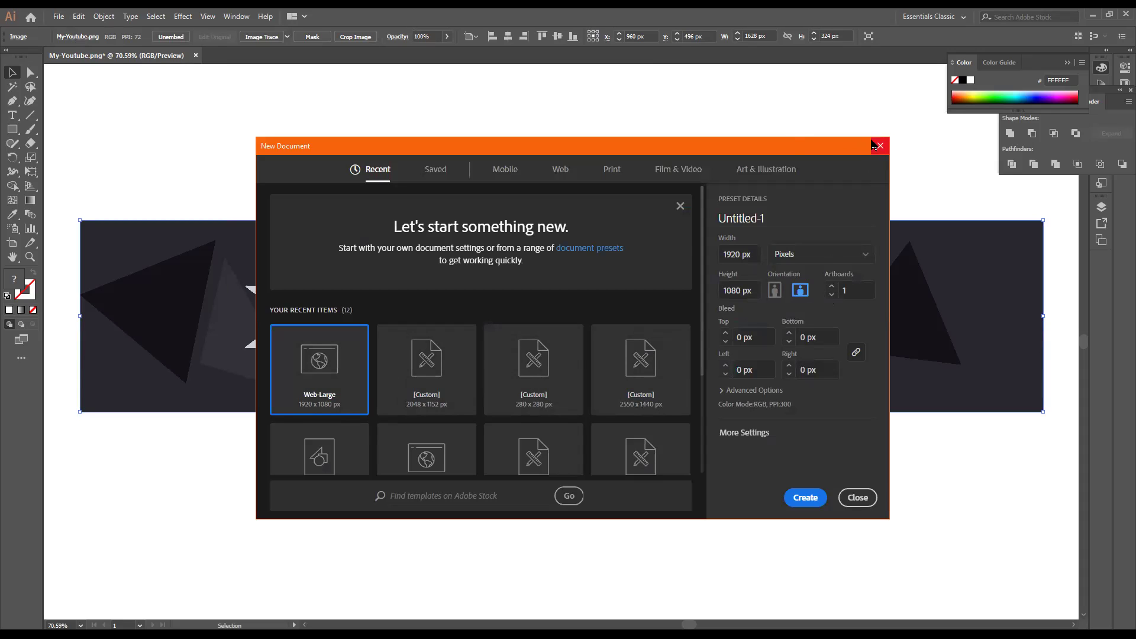
pyautogui.moveTo(802, 147); pyautogui.dragTo(757, 134)
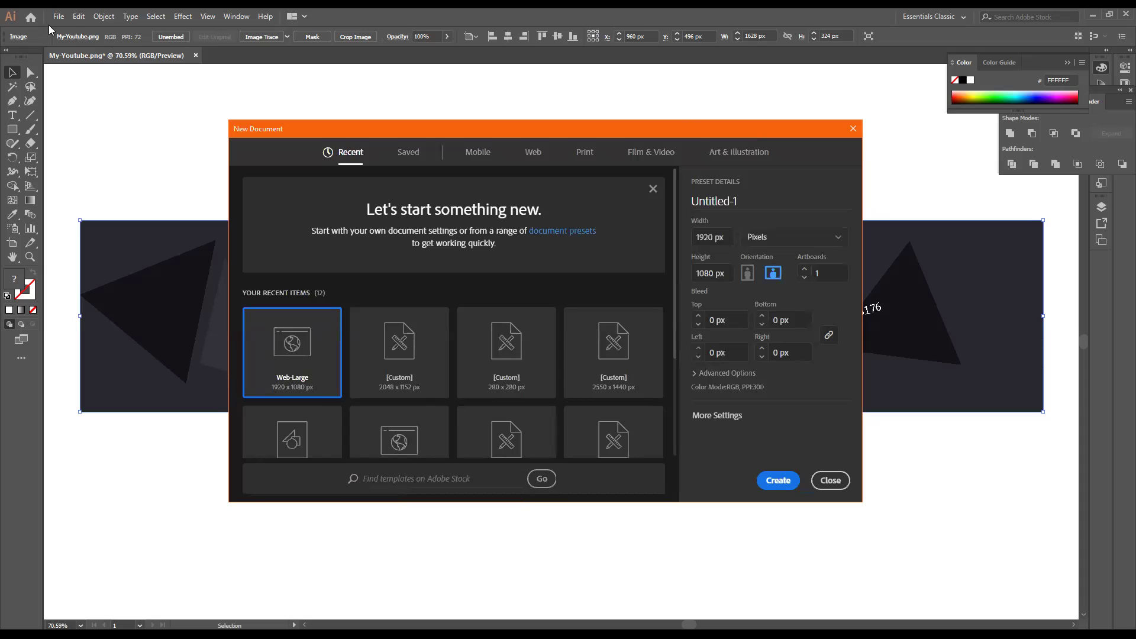
pyautogui.moveTo(512, 124); pyautogui.dragTo(514, 129)
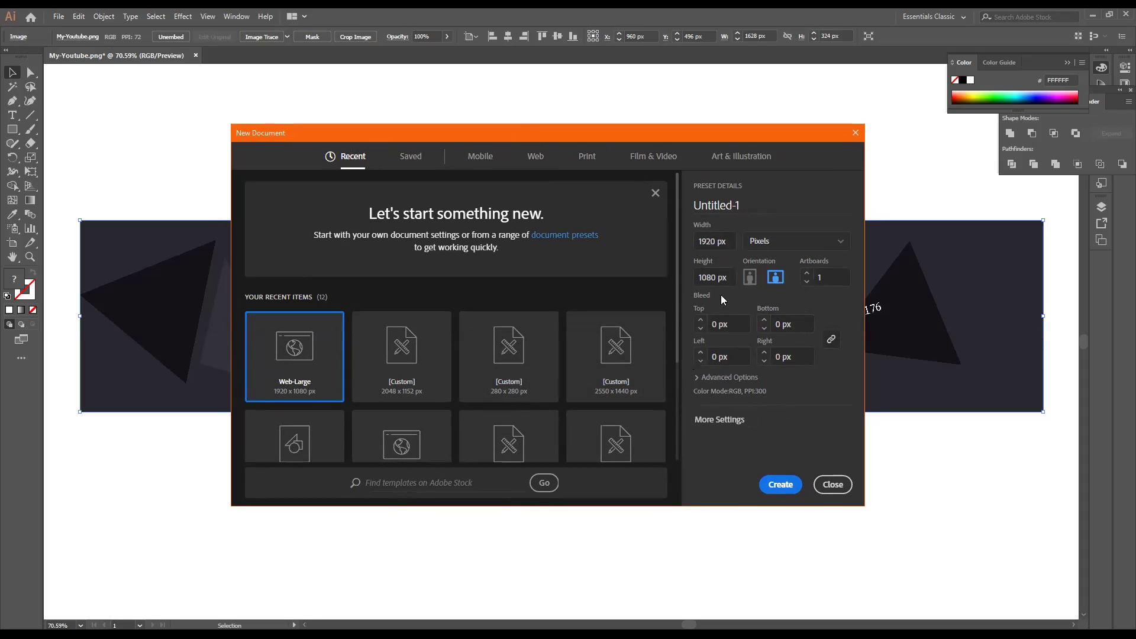
pyautogui.click(728, 378)
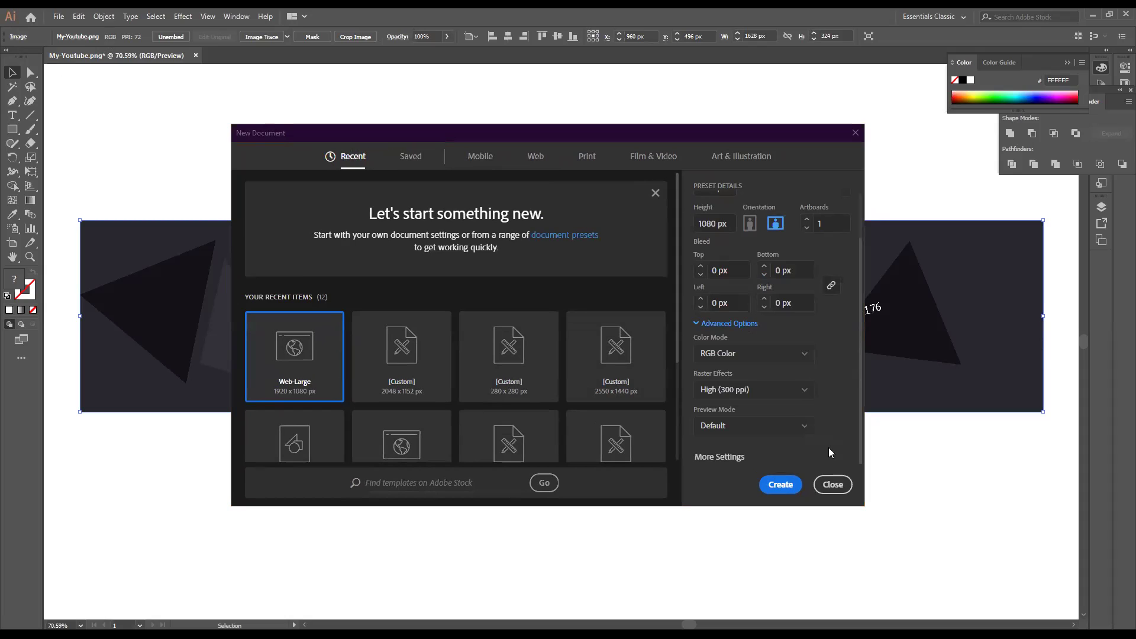
pyautogui.click(788, 488)
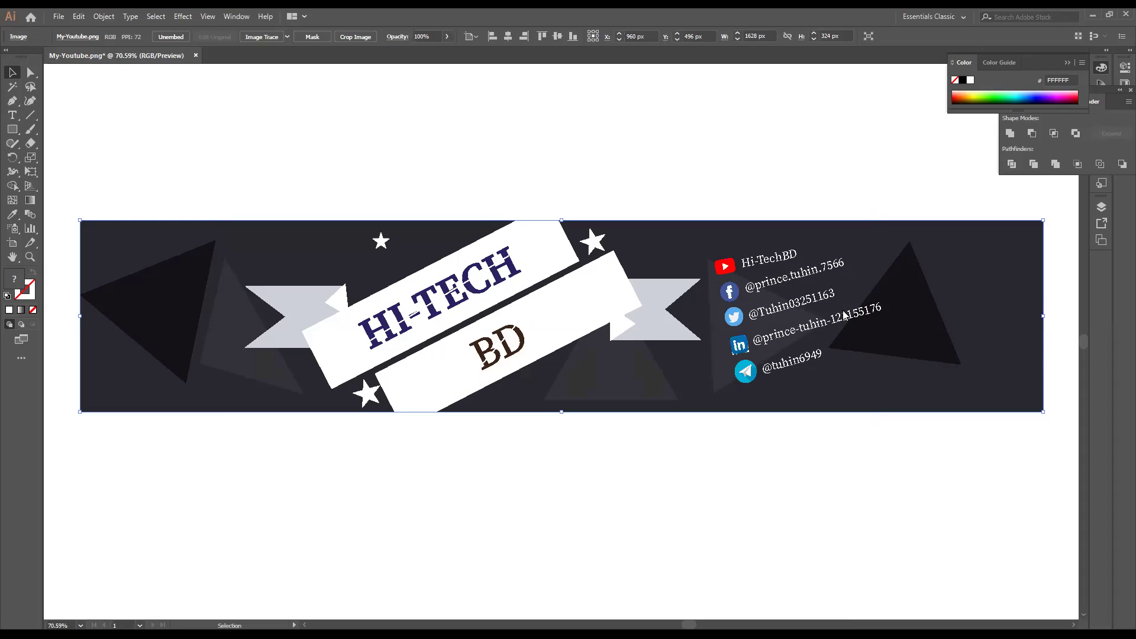
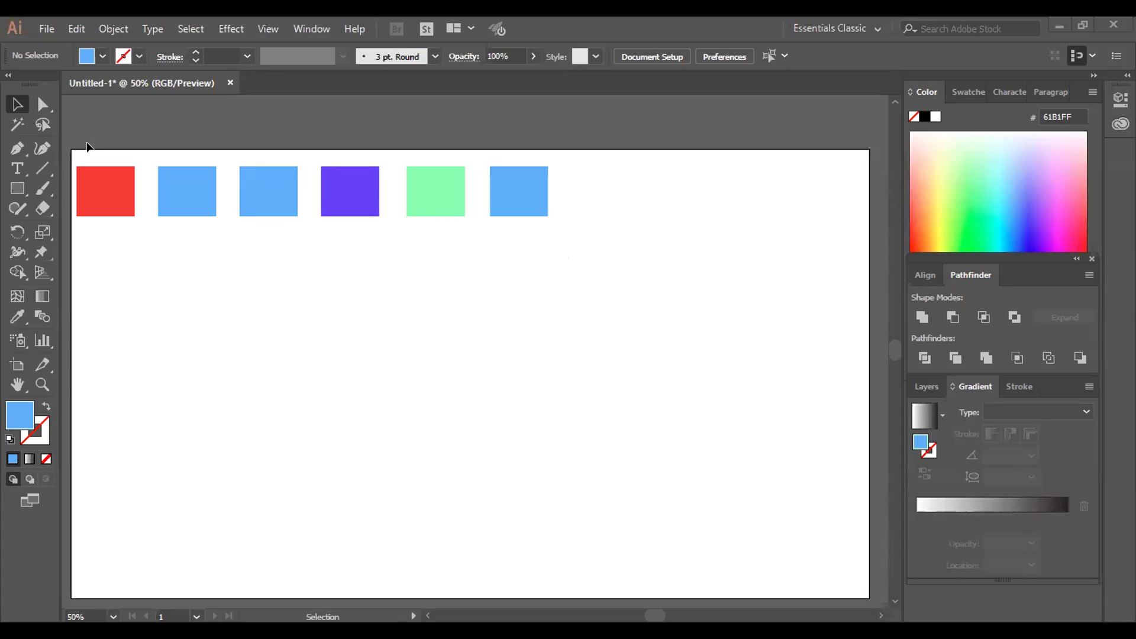
# Move the red square into the artboard's upper-left corner and spread the next three squares downward, rounding the first blue one's corners to 60 px
pyautogui.click(112, 179)
pyautogui.moveTo(115, 188)
pyautogui.mouseDown()
pyautogui.moveTo(440, 383)
pyautogui.moveTo(99, 176)
pyautogui.mouseUp()
pyautogui.moveTo(183, 189); pyautogui.dragTo(204, 272)
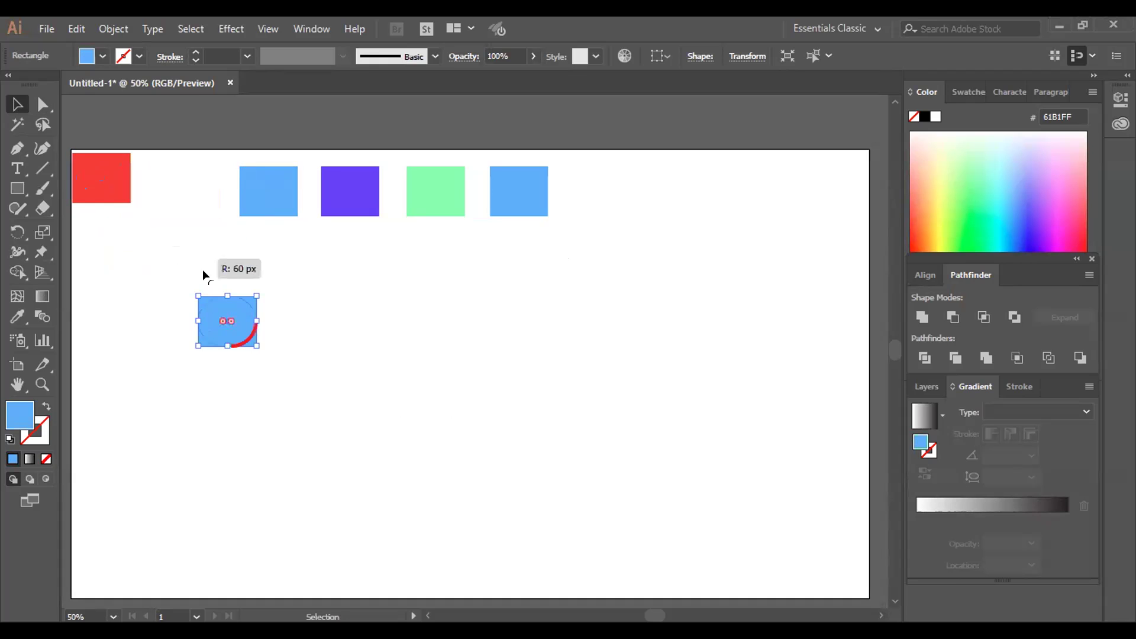
pyautogui.moveTo(253, 193); pyautogui.dragTo(306, 245)
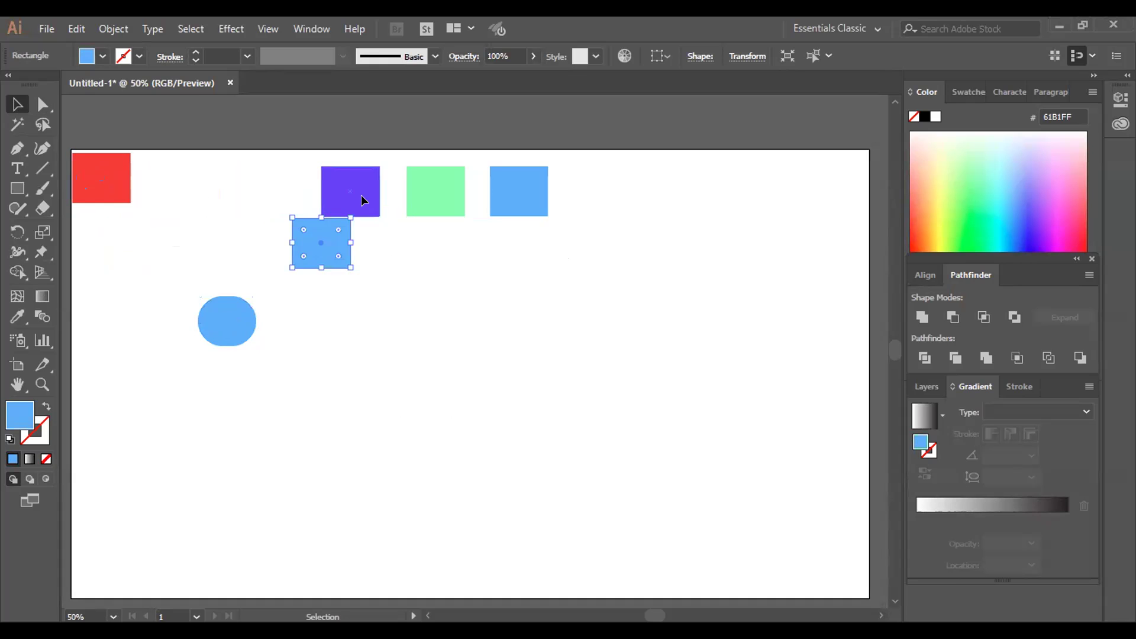
pyautogui.moveTo(361, 196); pyautogui.dragTo(406, 283)
# Move the green square down beside the purple one and undo its accidental enlargement, leaving no shape selected
pyautogui.moveTo(443, 202); pyautogui.dragTo(582, 545)
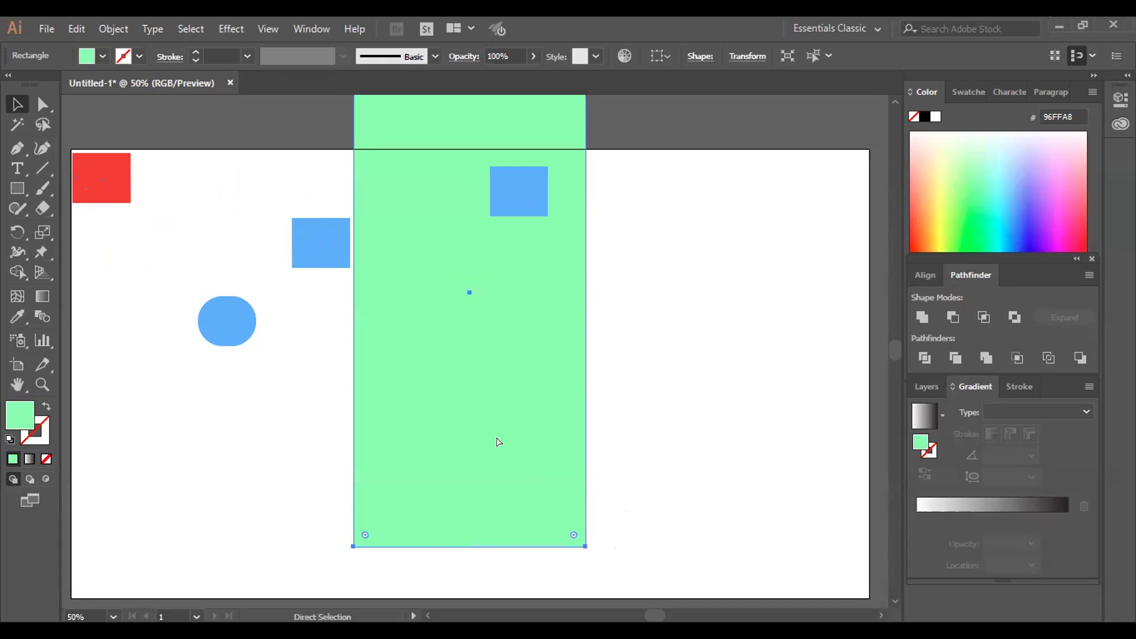
pyautogui.hotkey('ctrl', 'z')
pyautogui.click(540, 358)
pyautogui.moveTo(546, 342); pyautogui.dragTo(126, 168)
pyautogui.click(283, 434)
# Move the unrounded blue square near the purple one next to the red square, and shift it about 92 px straight down
pyautogui.moveTo(315, 251); pyautogui.dragTo(174, 189)
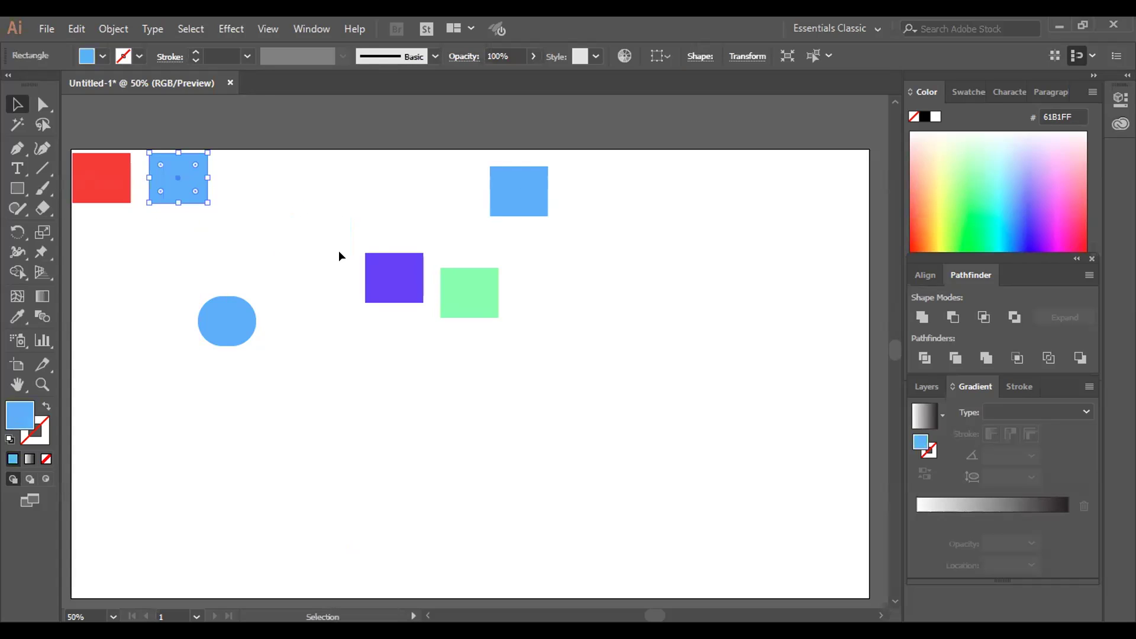
pyautogui.click(173, 234)
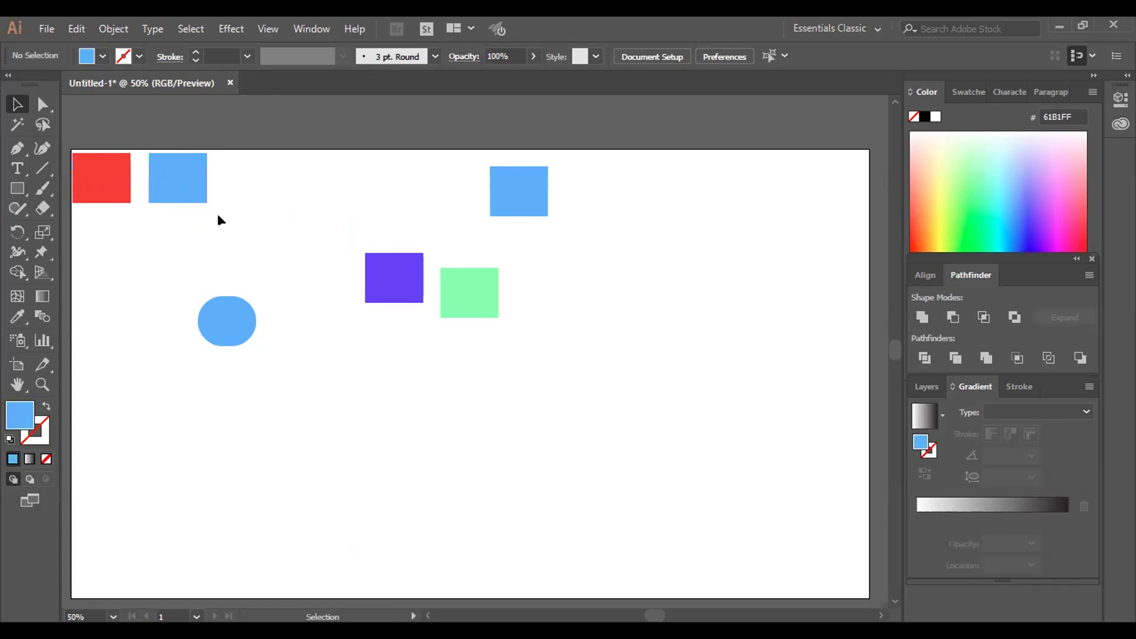
pyautogui.moveTo(176, 157); pyautogui.dragTo(177, 203)
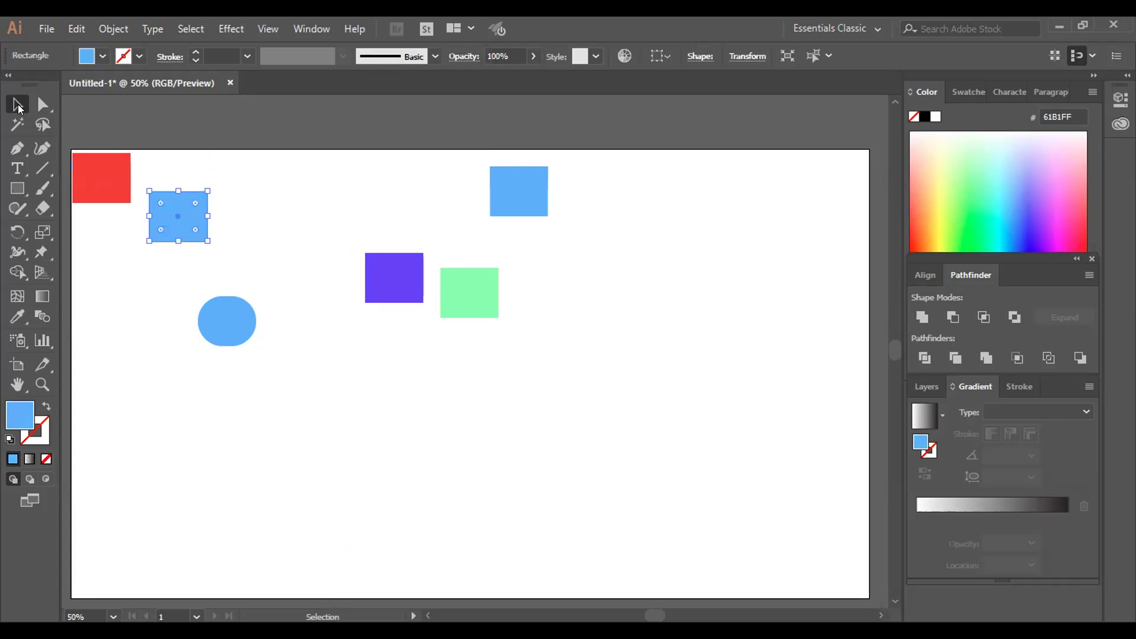
pyautogui.press('Return')
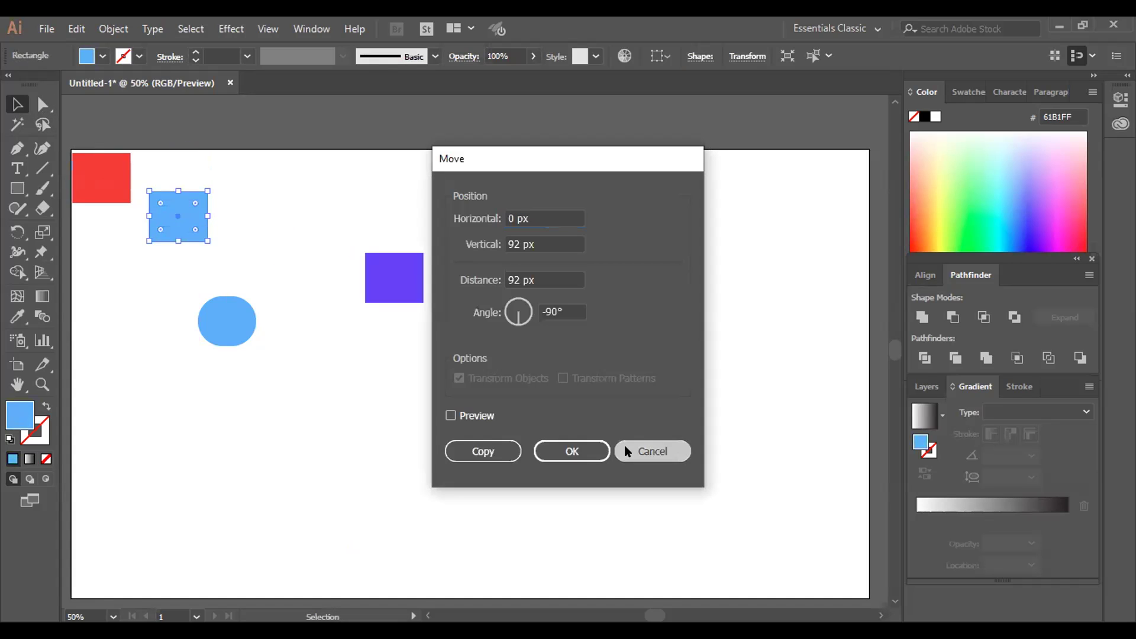
pyautogui.press('Escape')
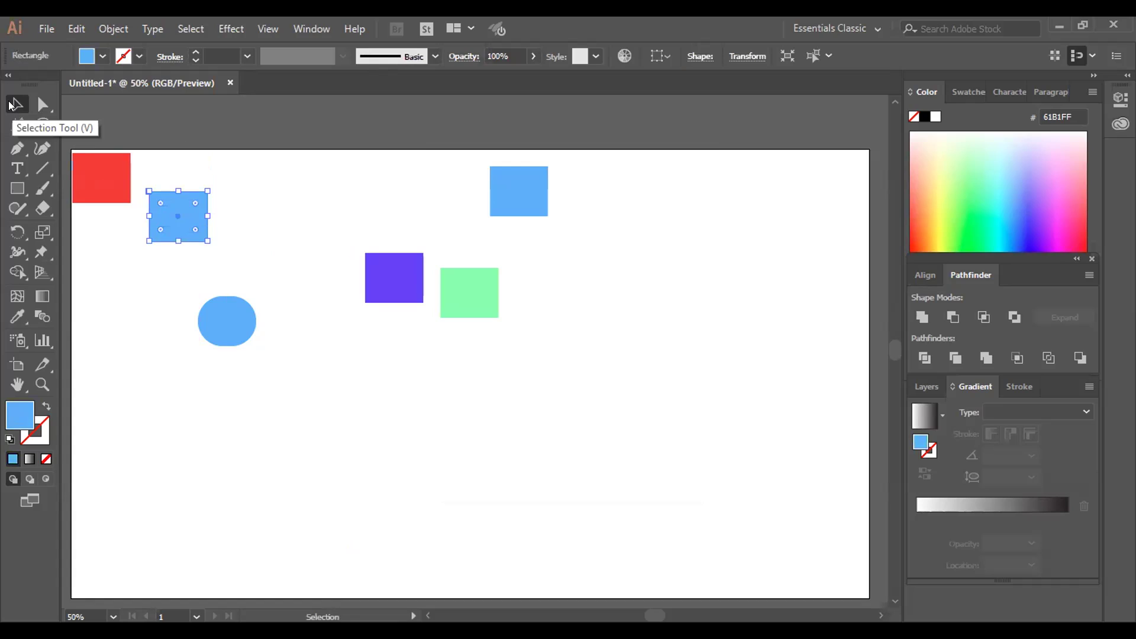
pyautogui.click(255, 187)
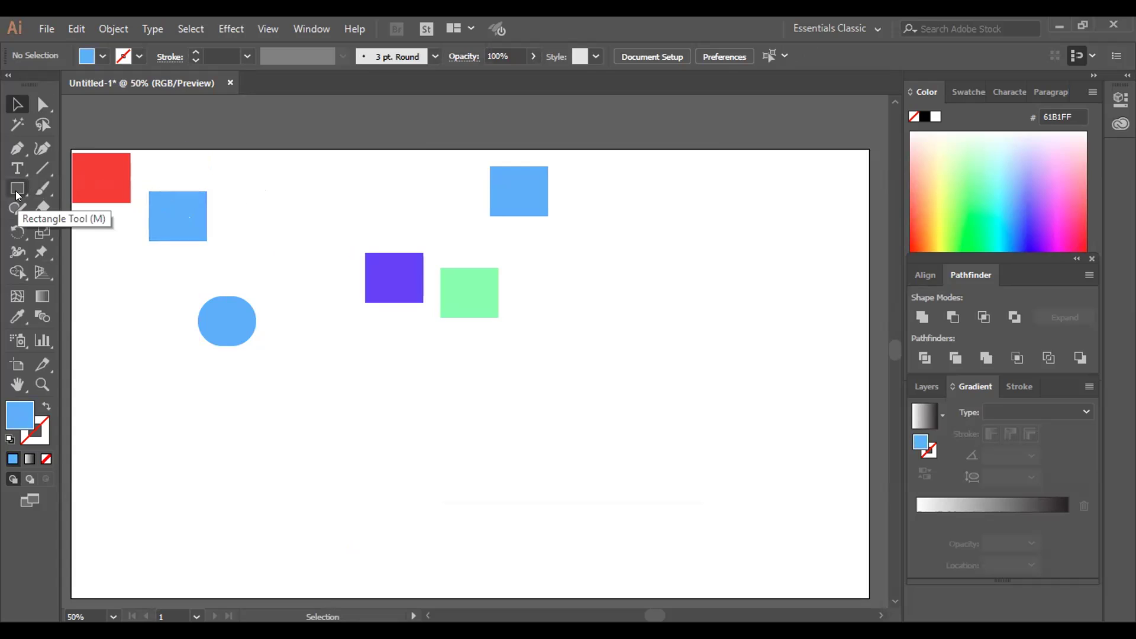
# Move the blue square beside the red one up with the Selection tool, and down again with the Direct Selection tool
pyautogui.moveTo(185, 208); pyautogui.dragTo(183, 182)
pyautogui.click(139, 178)
pyautogui.click(44, 105)
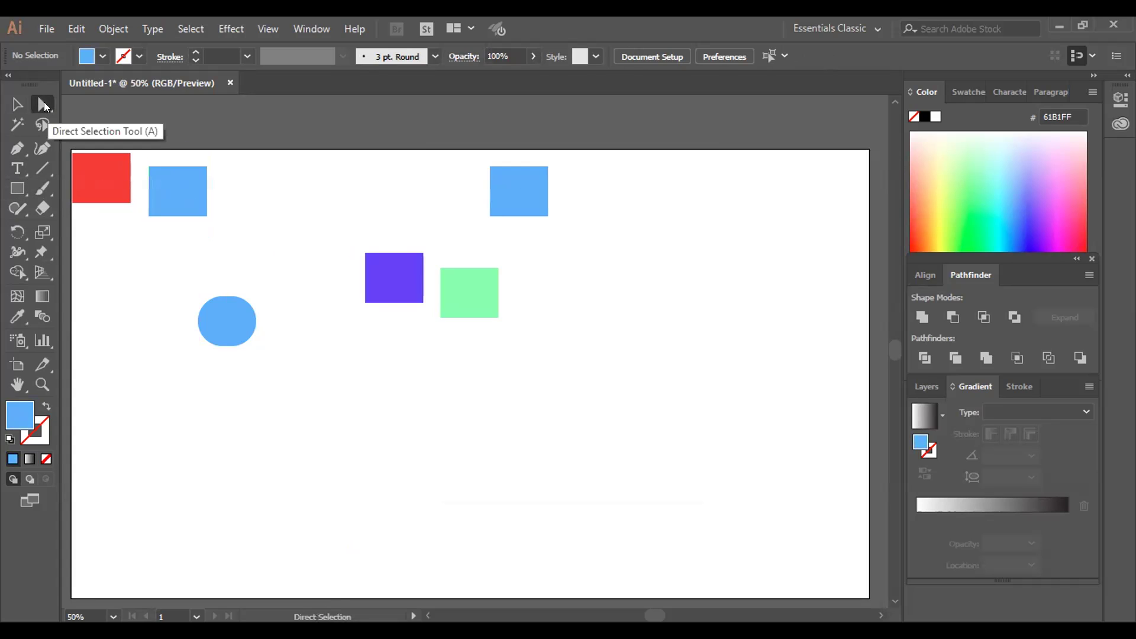
pyautogui.moveTo(178, 187); pyautogui.dragTo(181, 220)
pyautogui.click(16, 107)
pyautogui.click(228, 216)
pyautogui.click(42, 106)
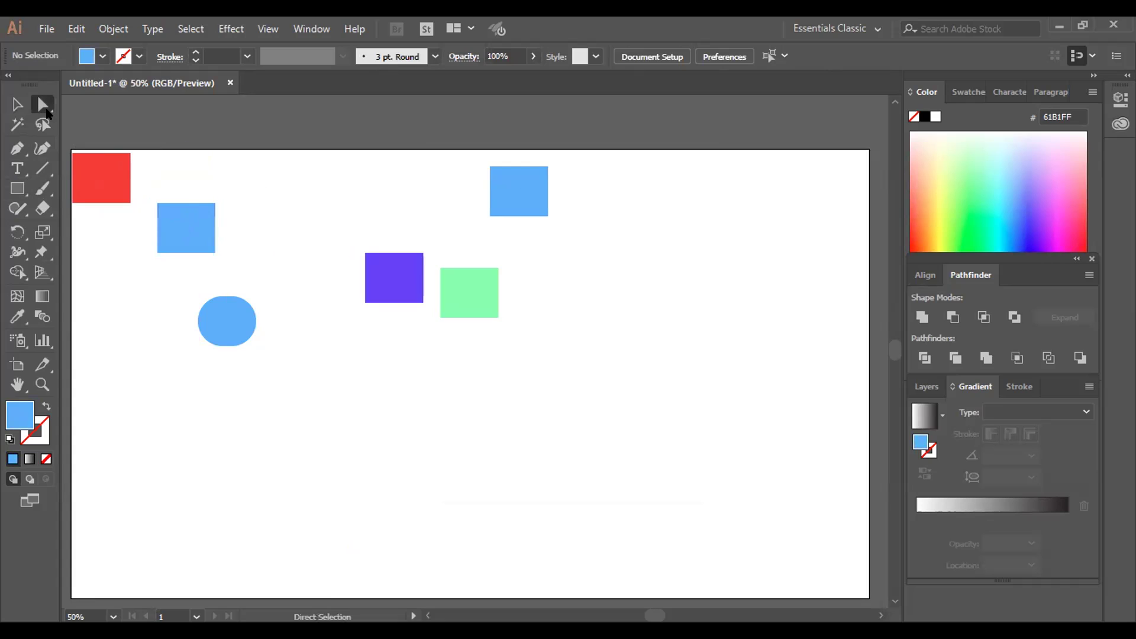
# Pull the purple square's upper-left anchor outward to about X 686 px, Y 229 px with the Direct Selection tool
pyautogui.press('ctrl')
pyautogui.hotkey('ctrl', '1')
pyautogui.moveTo(221, 211); pyautogui.dragTo(107, 252)
pyautogui.click(169, 249)
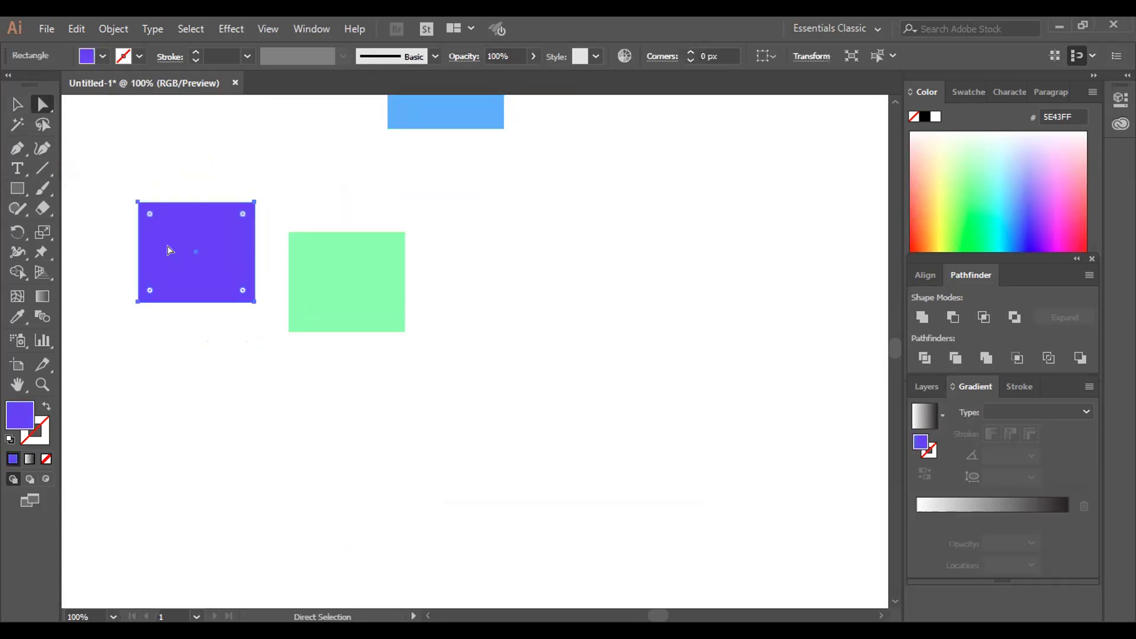
pyautogui.click(137, 202)
pyautogui.moveTo(136, 201); pyautogui.dragTo(116, 187)
pyautogui.click(116, 188)
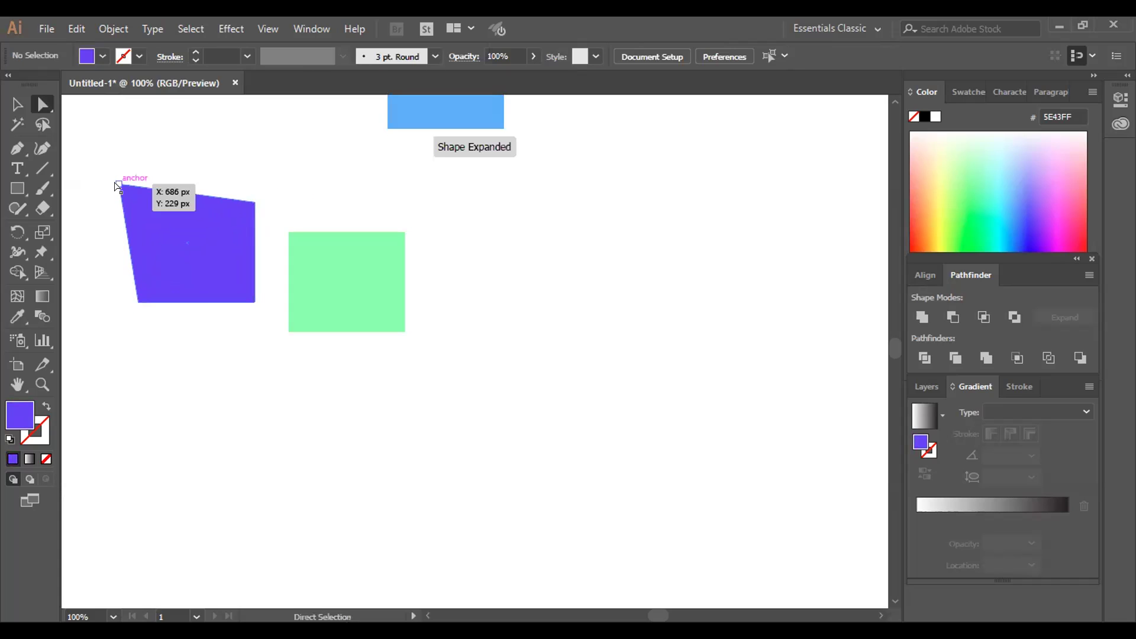
# Reshape the purple shape into a taller, nearly straight-sided rectangle by moving its upper anchor points upward
pyautogui.click(117, 186)
pyautogui.moveTo(116, 186); pyautogui.dragTo(201, 142)
pyautogui.click(164, 158)
pyautogui.click(289, 171)
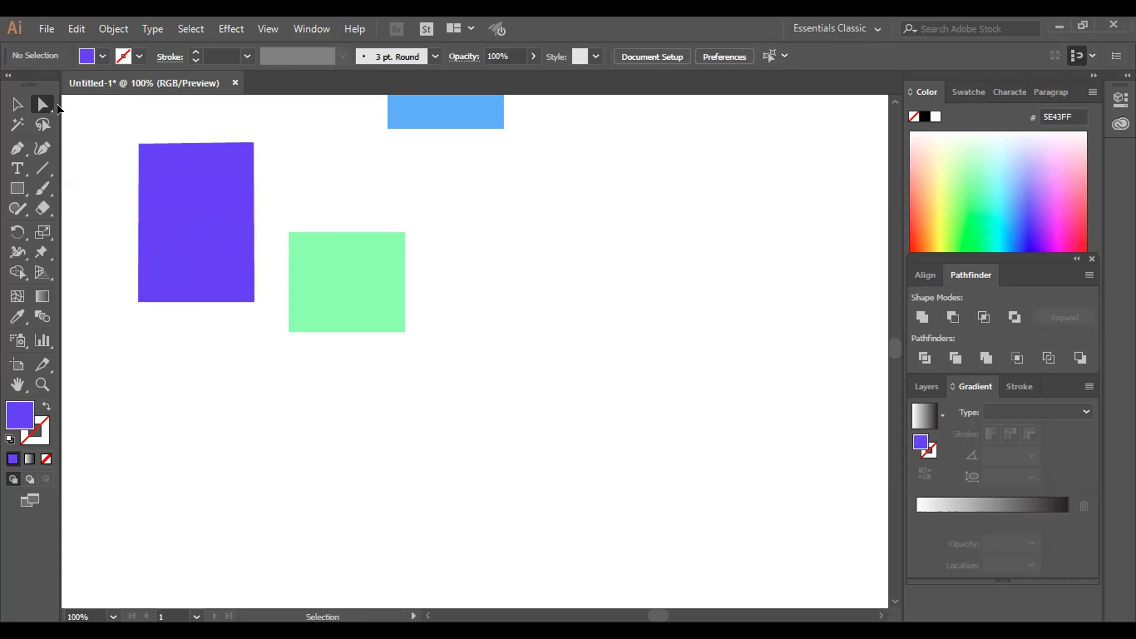
# Select all shapes sharing the blue fill at once with the Magic Wand tool
pyautogui.hotkey('ctrl', '-')
pyautogui.hotkey('ctrl', '-')
pyautogui.hotkey('ctrl', '-')
pyautogui.click(23, 126)
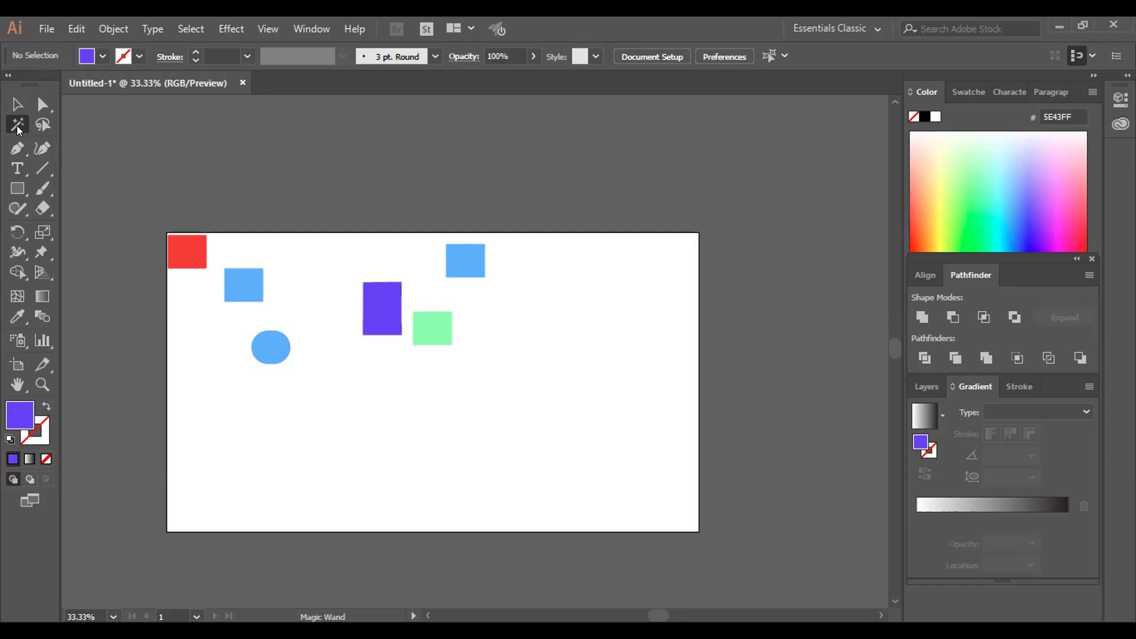
pyautogui.click(241, 283)
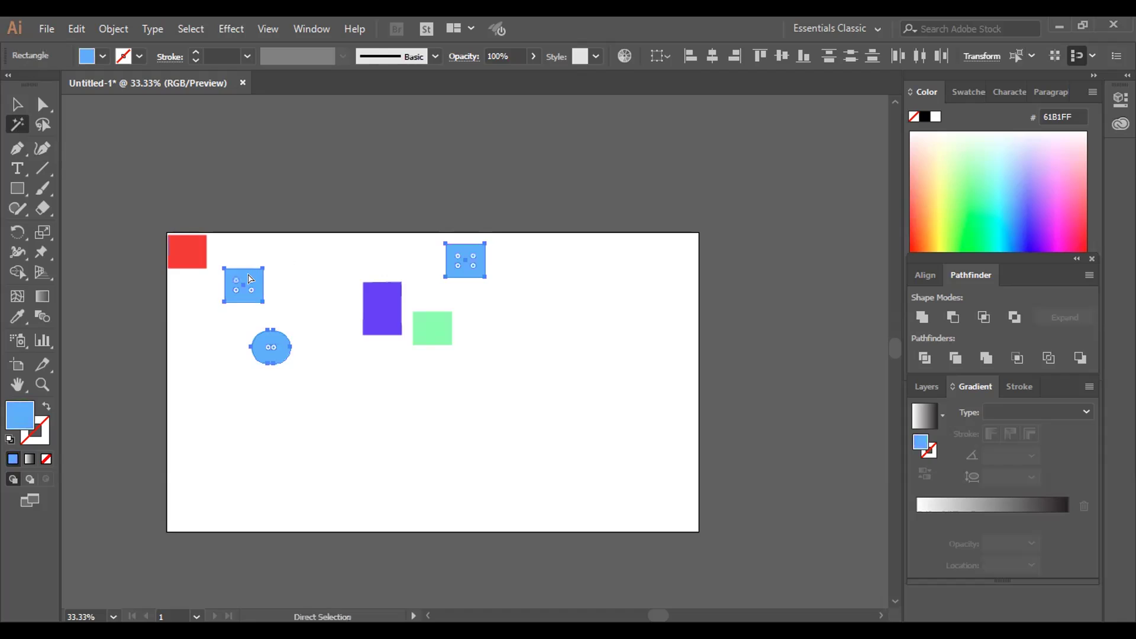
pyautogui.hotkey('ctrl', '=')
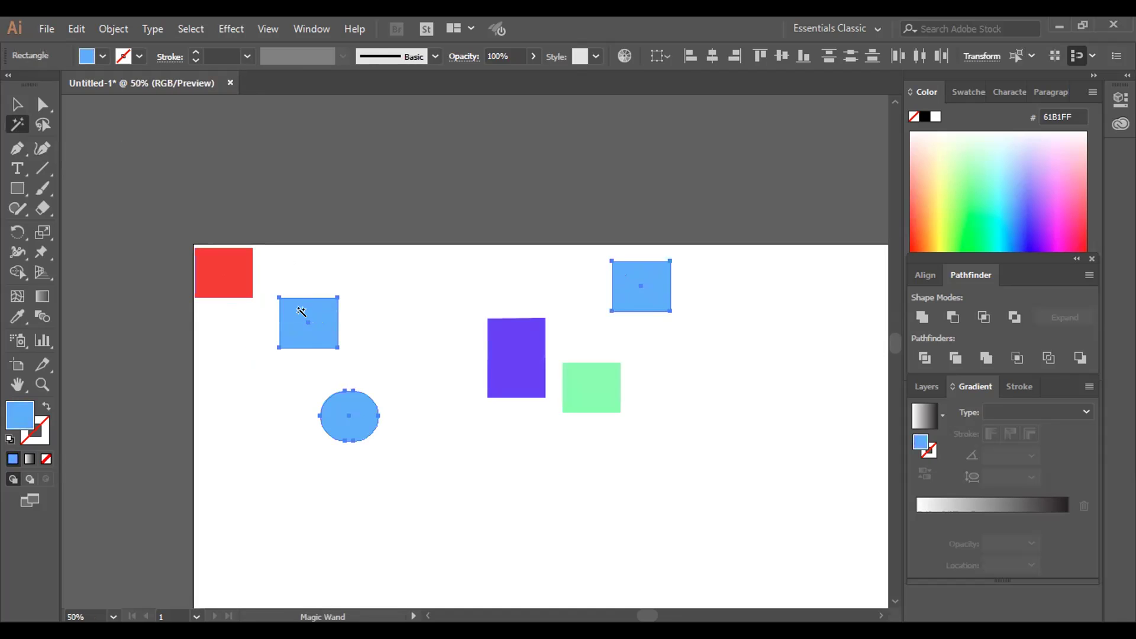
# Return to the Selection tool and deselect the blue shapes
pyautogui.click(17, 104)
pyautogui.click(17, 188)
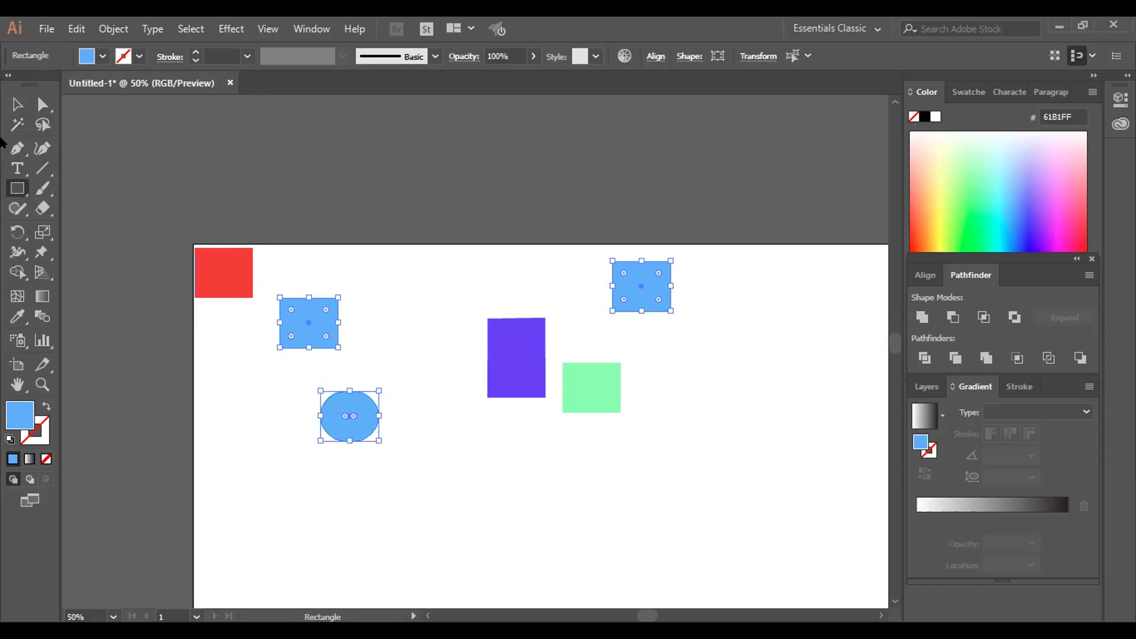
pyautogui.click(17, 104)
pyautogui.click(98, 315)
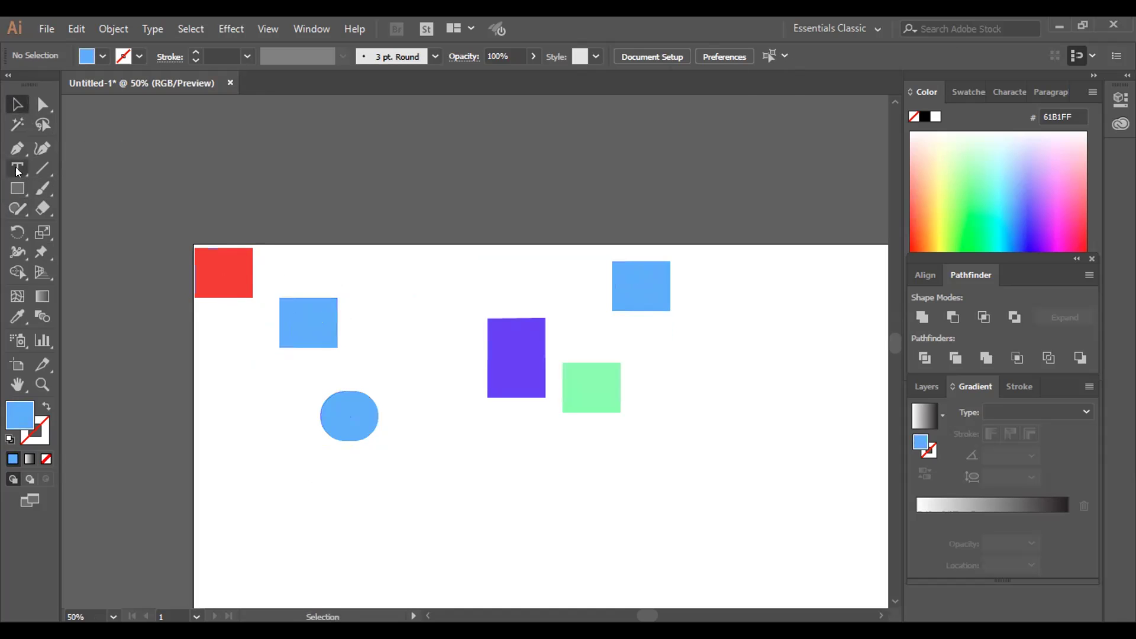
# Draw four blue rectangles of different sizes in the free areas around the purple and green shapes
pyautogui.click(17, 189)
pyautogui.moveTo(374, 277); pyautogui.dragTo(427, 322)
pyautogui.moveTo(426, 404)
pyautogui.mouseDown()
pyautogui.moveTo(509, 486)
pyautogui.moveTo(643, 528)
pyautogui.mouseUp()
pyautogui.moveTo(658, 433); pyautogui.dragTo(731, 479)
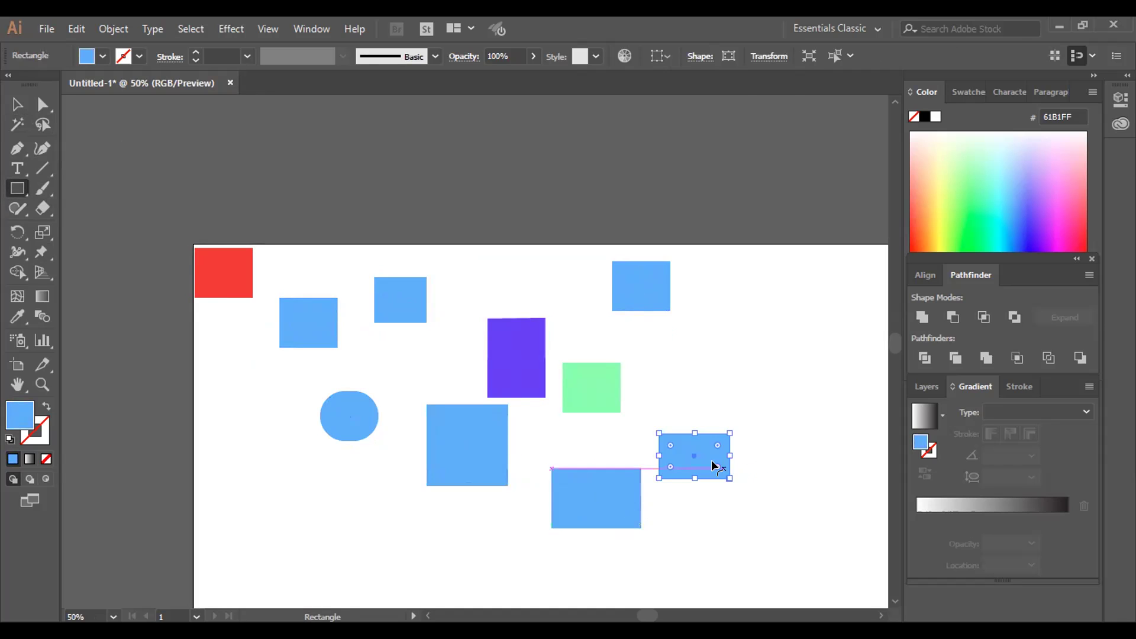
# Change the fill of the last drawn rectangle to the near-black colour 01070C
pyautogui.doubleClick(26, 421)
pyautogui.click(811, 426)
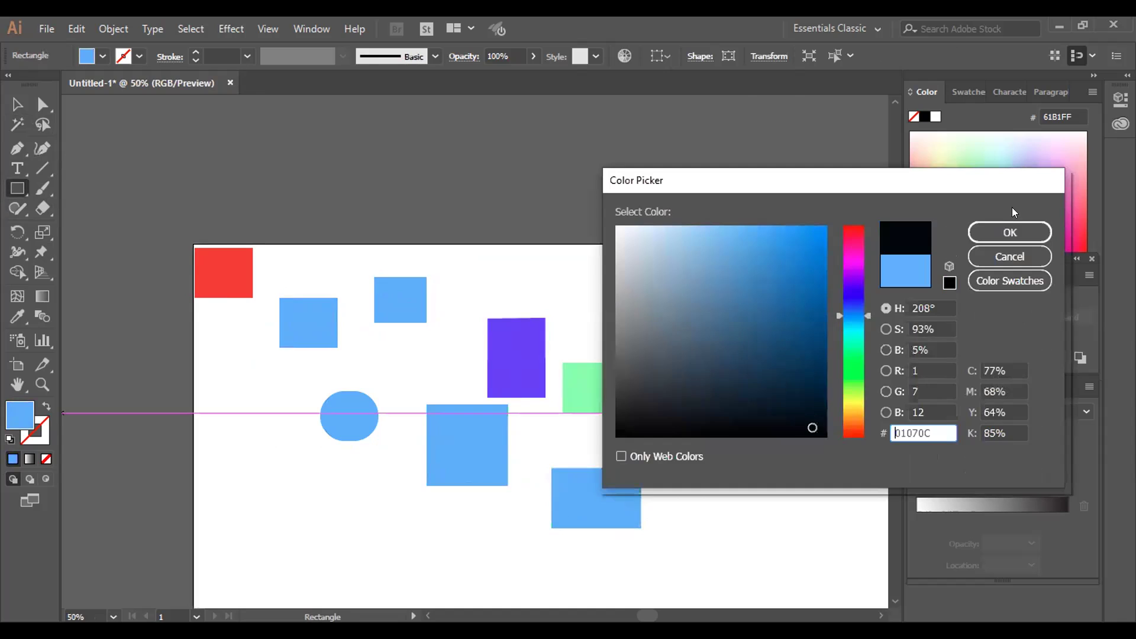
pyautogui.click(1010, 231)
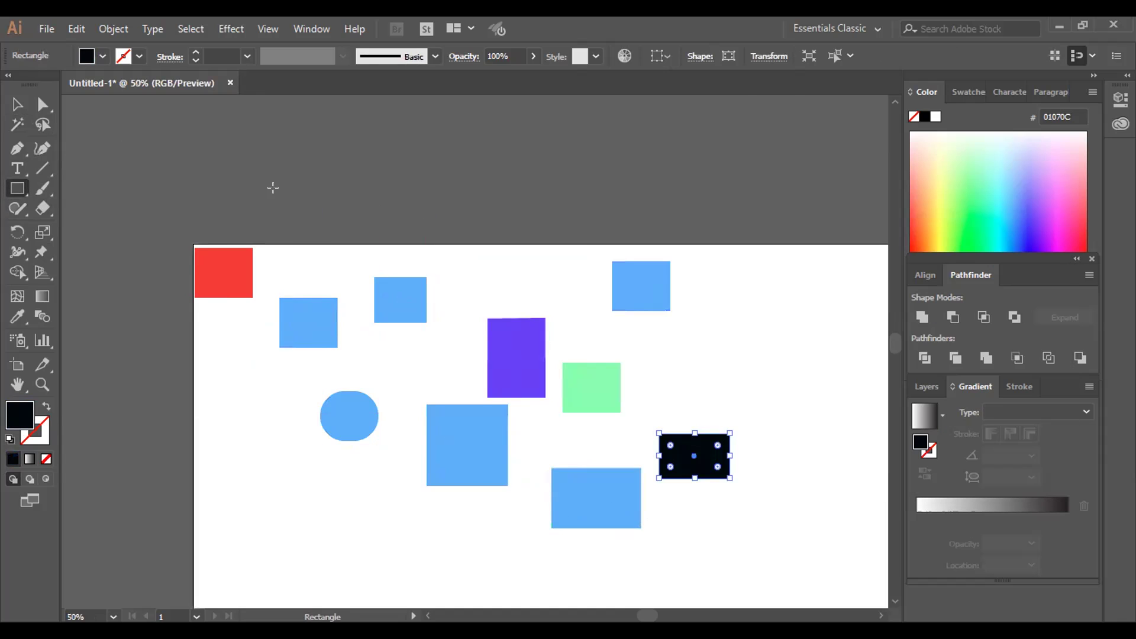
# Recolour the small blue rectangle near the artboard's upper edge to pink FF3A5C, sampling the colour spectrum with the Eyedropper
pyautogui.click(16, 104)
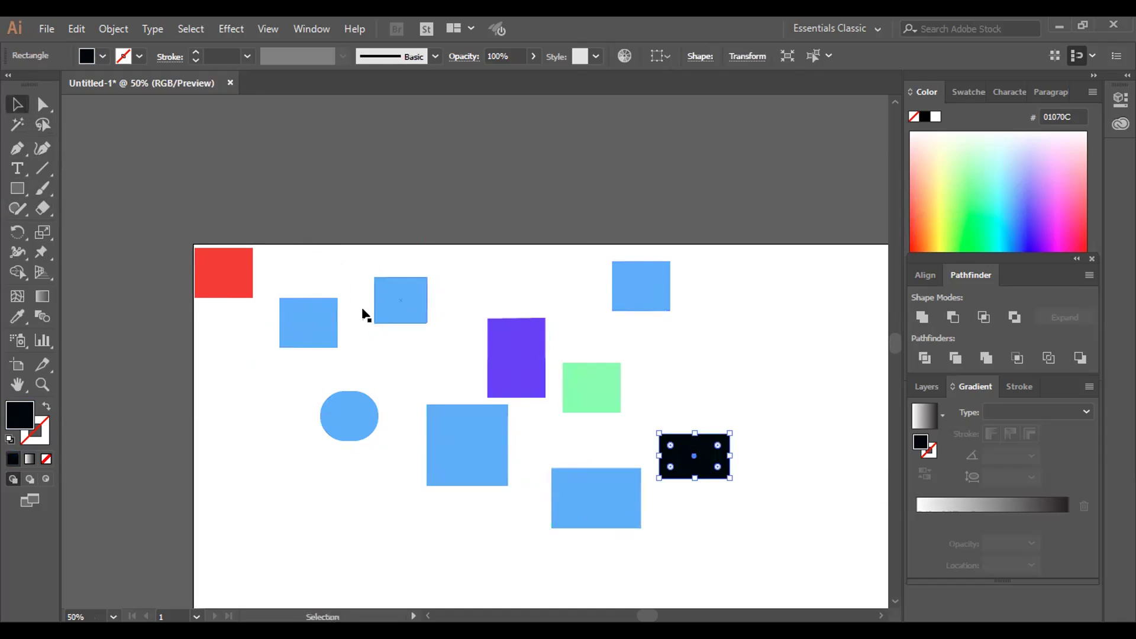
pyautogui.click(406, 301)
pyautogui.press('i')
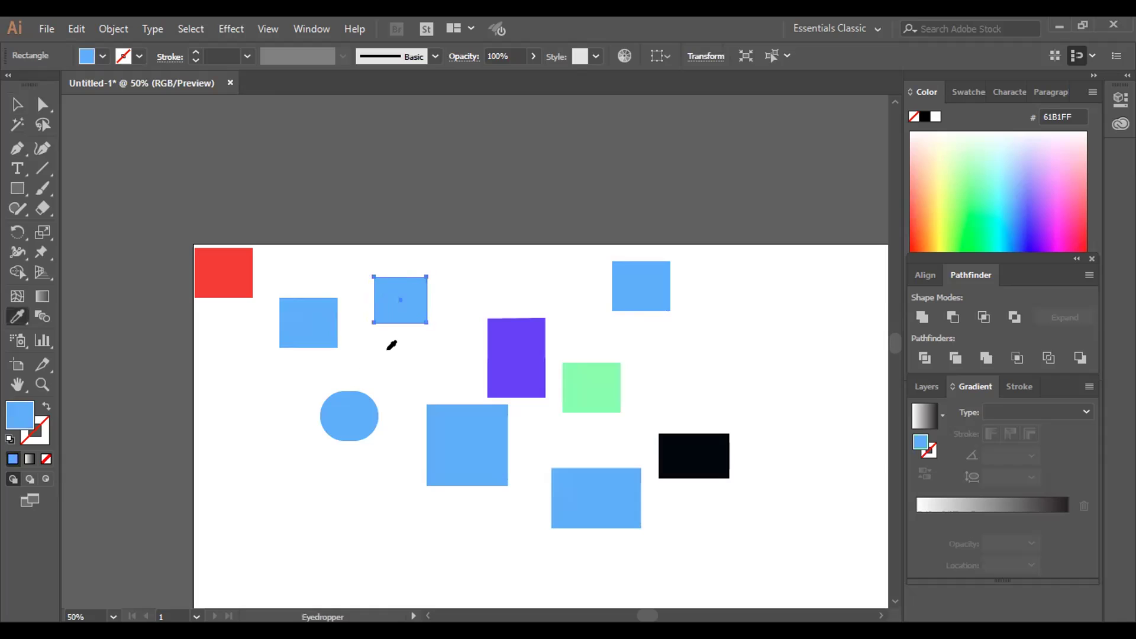
pyautogui.click(387, 350)
pyautogui.click(1077, 212)
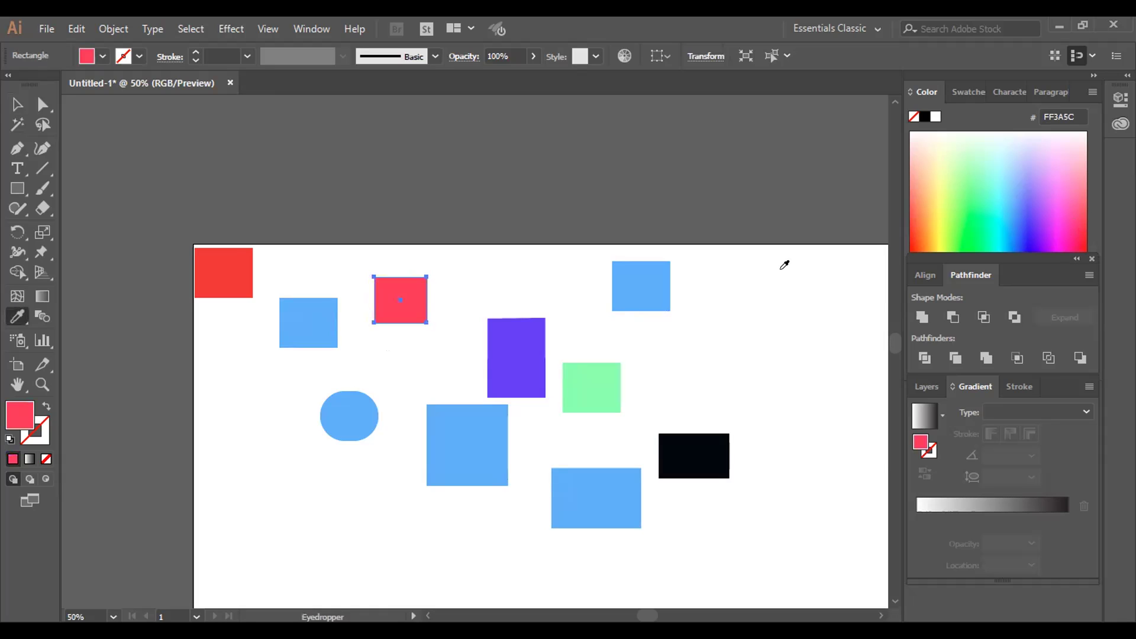
# Copy the small rectangle's pink fill onto the large blue square with the Eyedropper
pyautogui.click(17, 104)
pyautogui.click(414, 389)
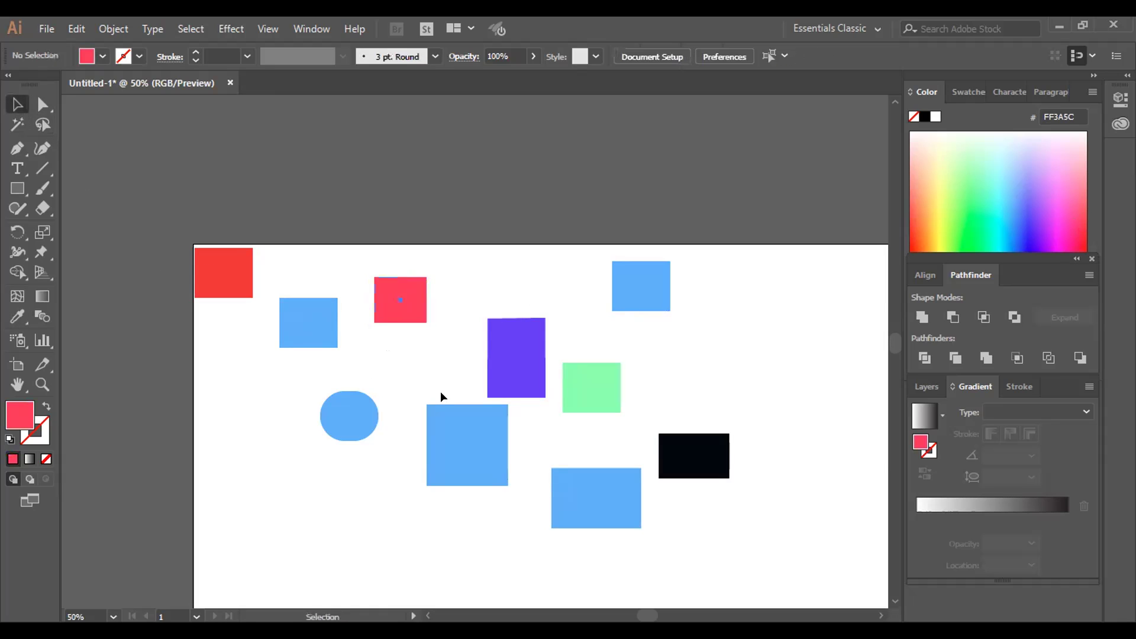
pyautogui.click(432, 408)
pyautogui.press('i')
pyautogui.click(406, 290)
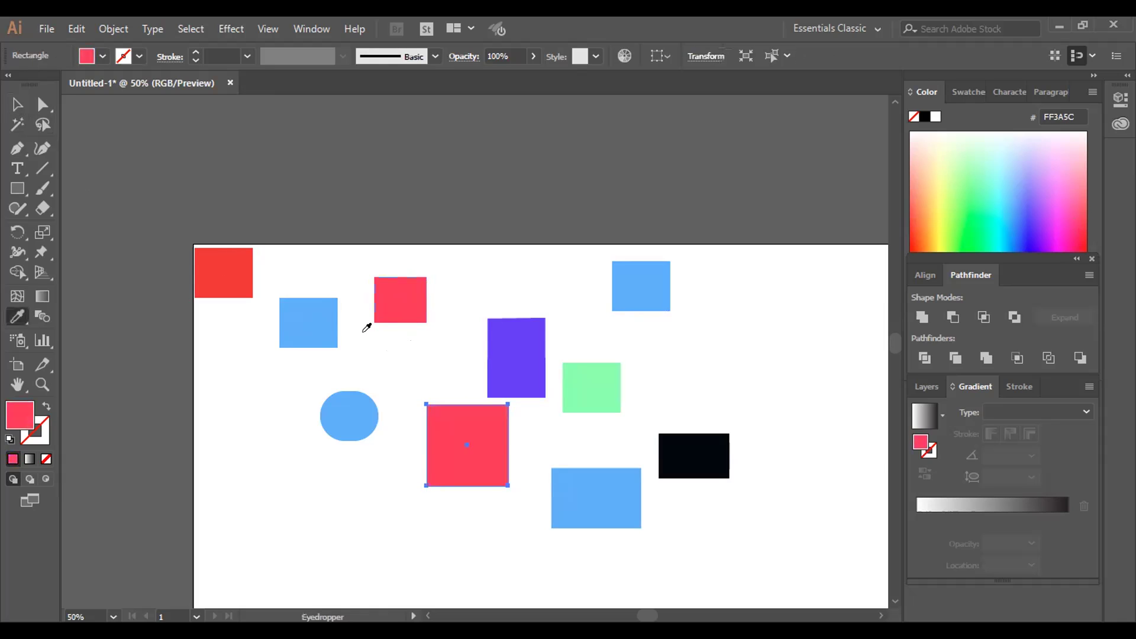
# Copy the large square's pink fill onto the wide blue rectangle with the Eyedropper and deselect it
pyautogui.click(17, 104)
pyautogui.click(441, 381)
pyautogui.click(576, 477)
pyautogui.press('i')
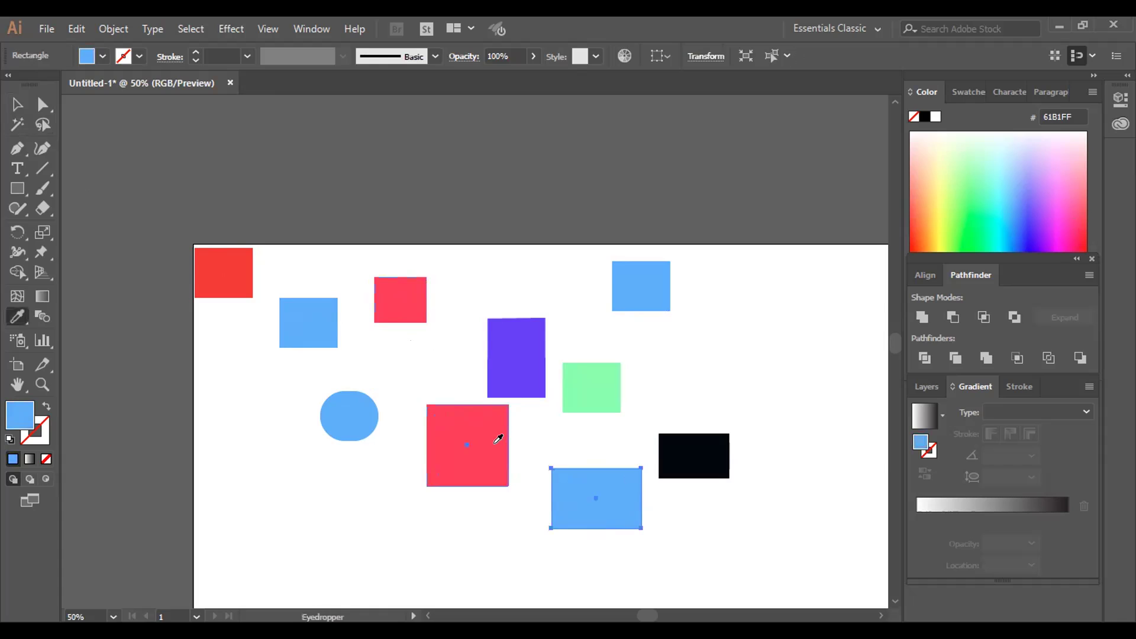
pyautogui.click(498, 438)
pyautogui.click(18, 105)
pyautogui.click(264, 347)
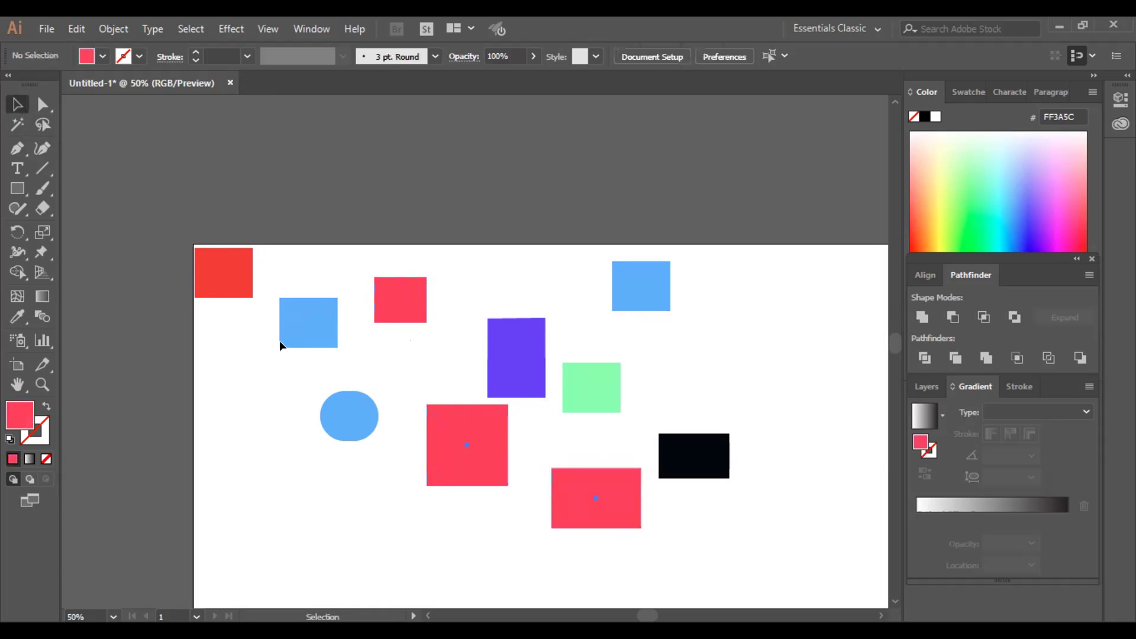
# Select the red and pink shapes together by their similar fill colour with the Magic Wand tool
pyautogui.click(17, 124)
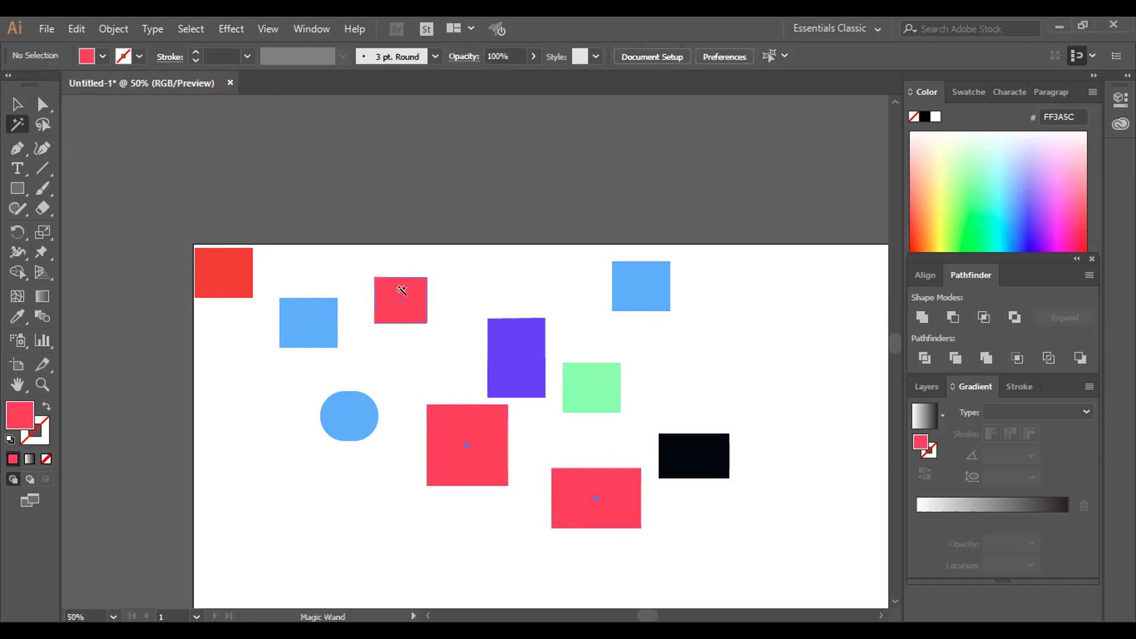
pyautogui.click(402, 290)
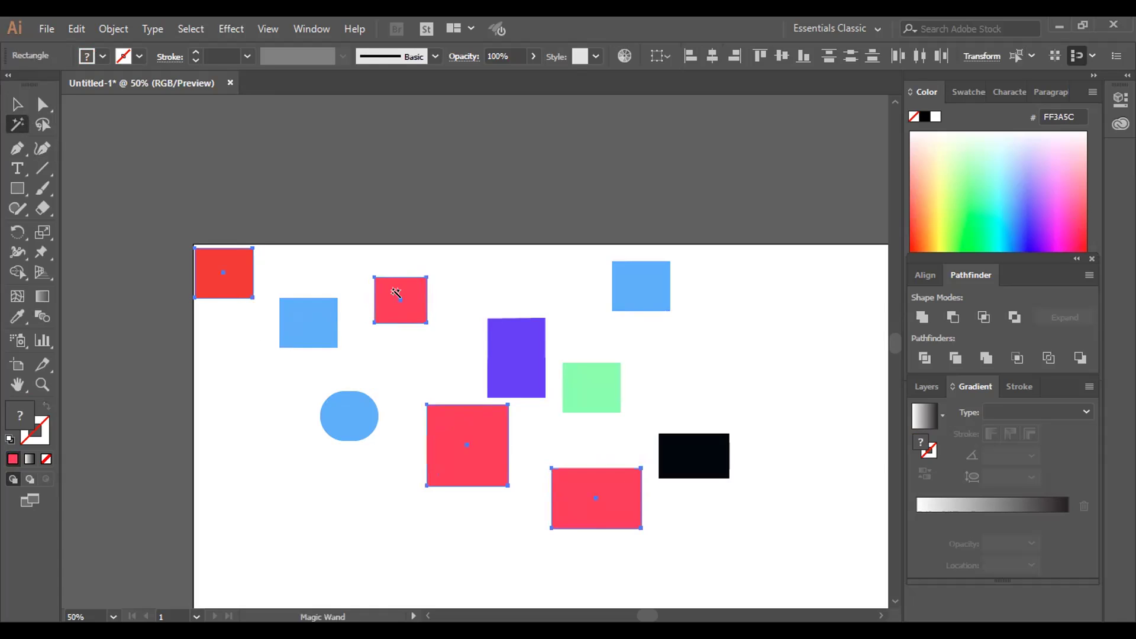
pyautogui.moveTo(393, 289); pyautogui.dragTo(293, 204)
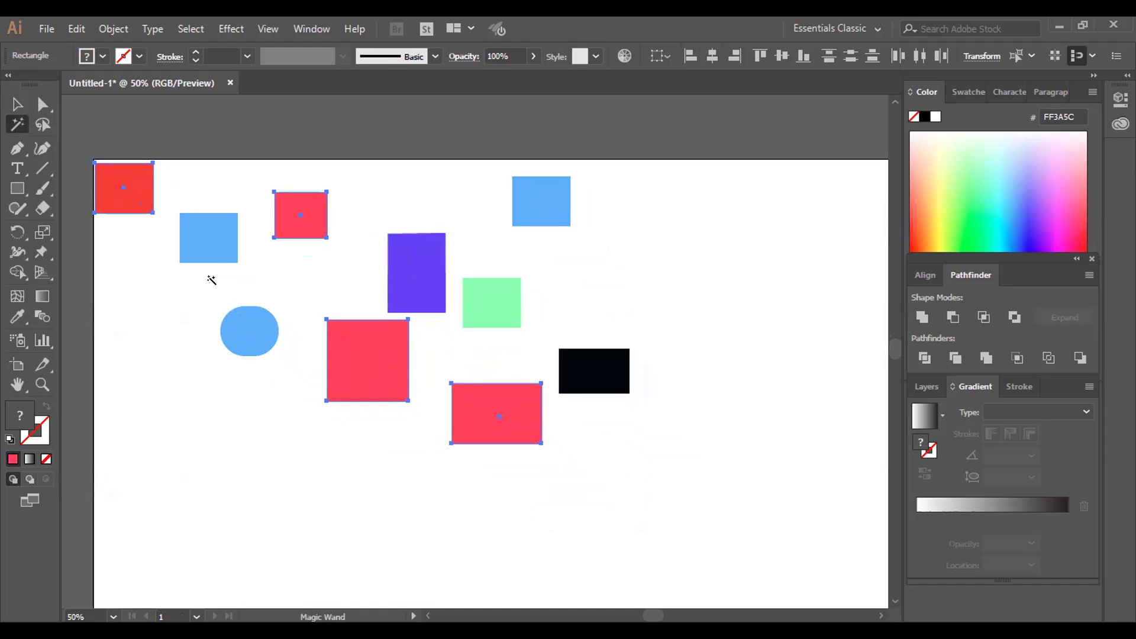
# Move the selected red and pink shapes together slightly to the left with the Selection tool
pyautogui.hotkey('ctrl', '=')
pyautogui.hotkey('ctrl', '=')
pyautogui.hotkey('ctrl', '=')
pyautogui.hotkey('ctrl', '=')
pyautogui.hotkey('ctrl', '=')
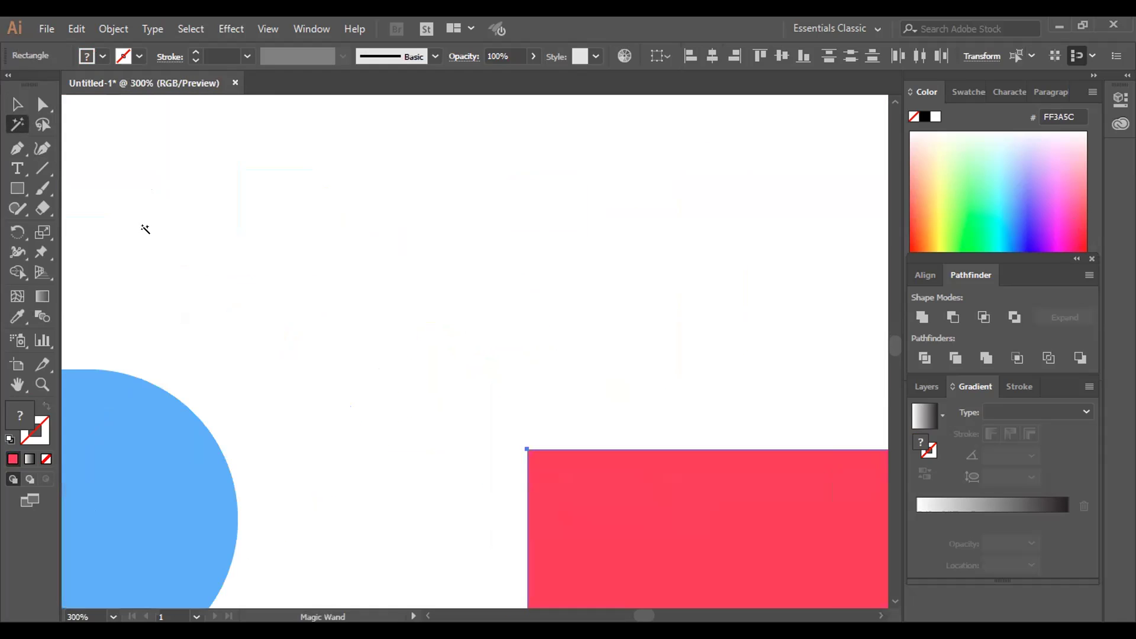
pyautogui.scroll(-5, 394, 453)
pyautogui.scroll(5, 395, 454)
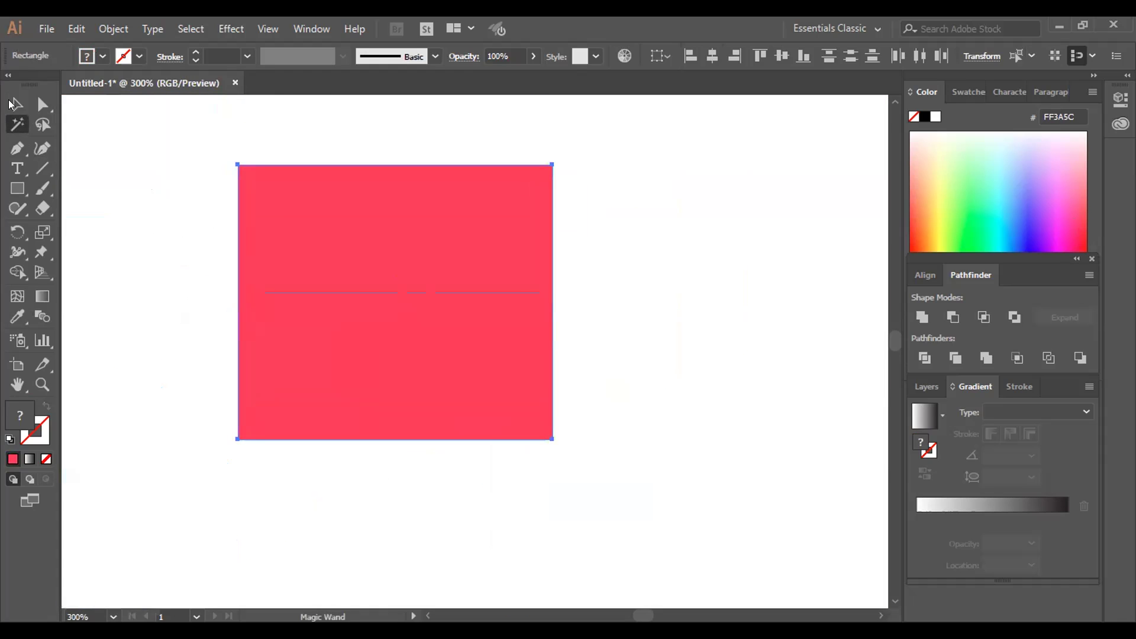
pyautogui.click(16, 105)
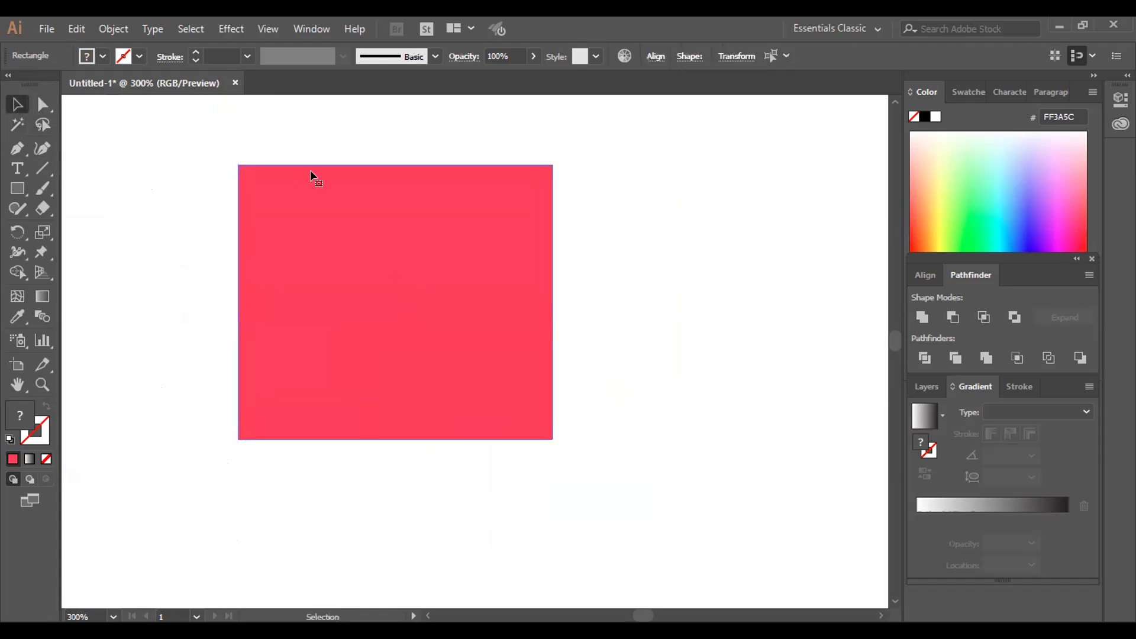
pyautogui.moveTo(362, 250); pyautogui.dragTo(274, 274)
# Display the small pink rectangle's anchor points with the Direct Selection tool and deselect the shapes
pyautogui.click(44, 106)
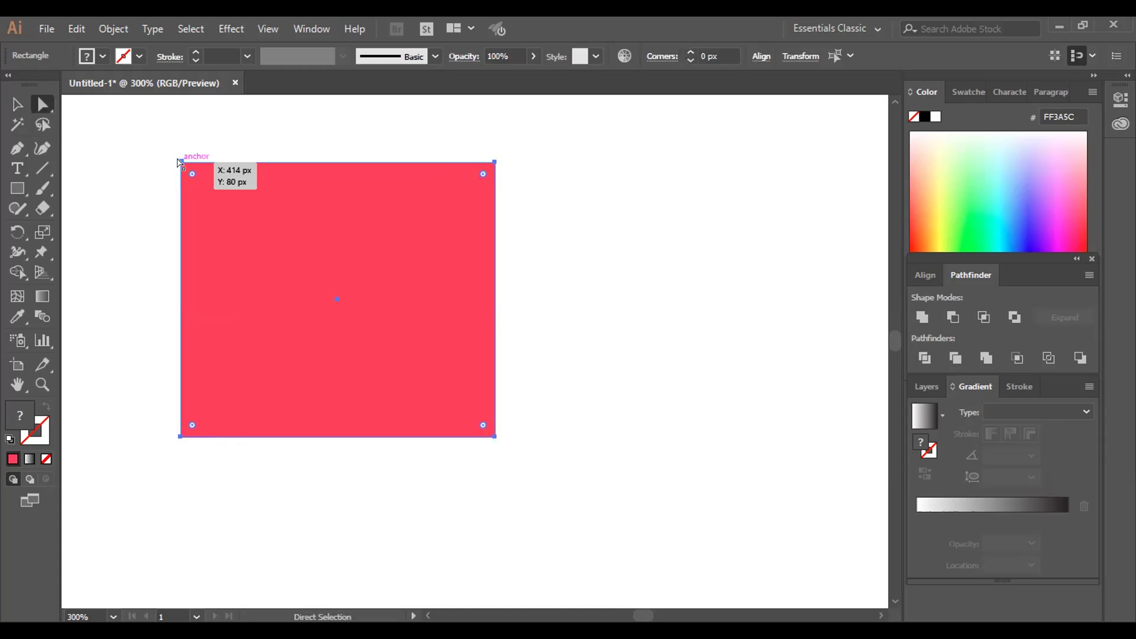
pyautogui.click(16, 105)
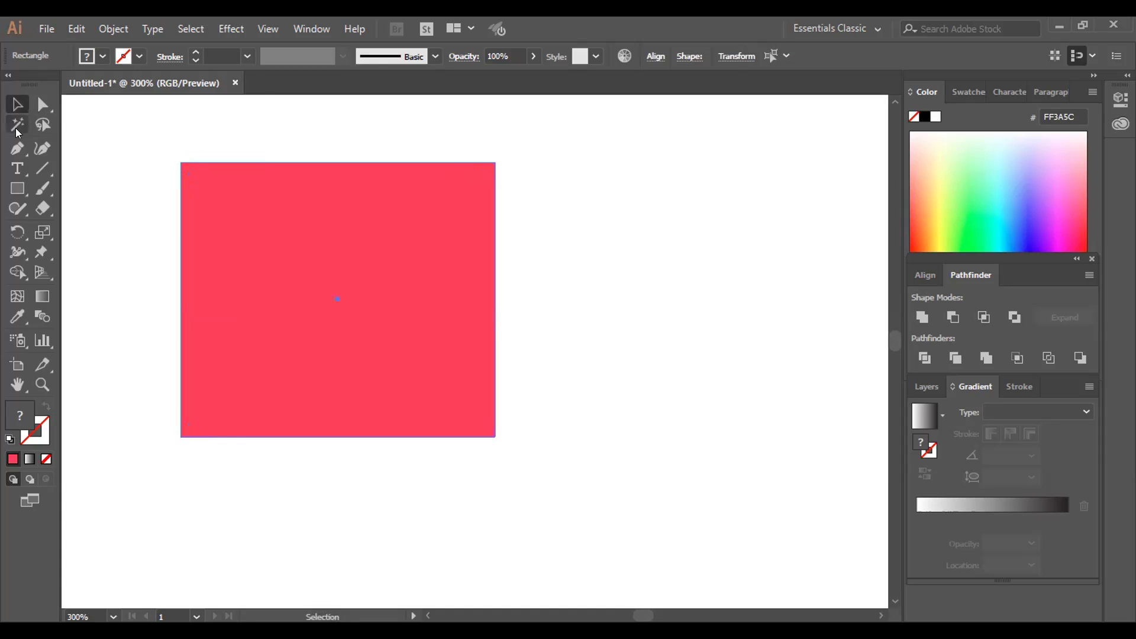
pyautogui.click(18, 127)
pyautogui.click(114, 140)
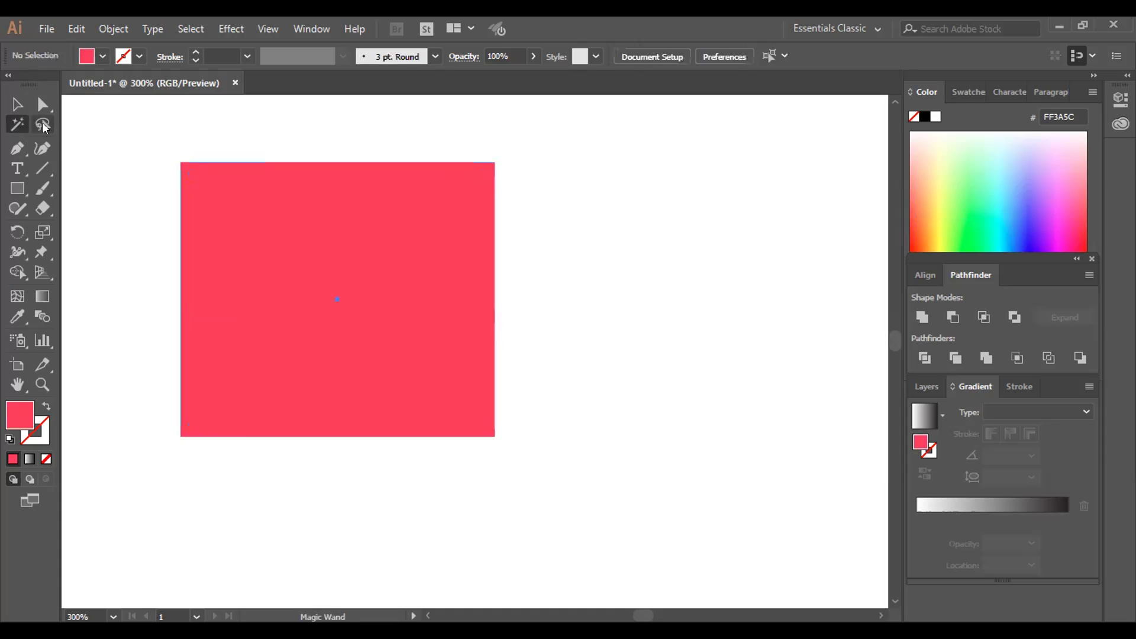
pyautogui.press('v')
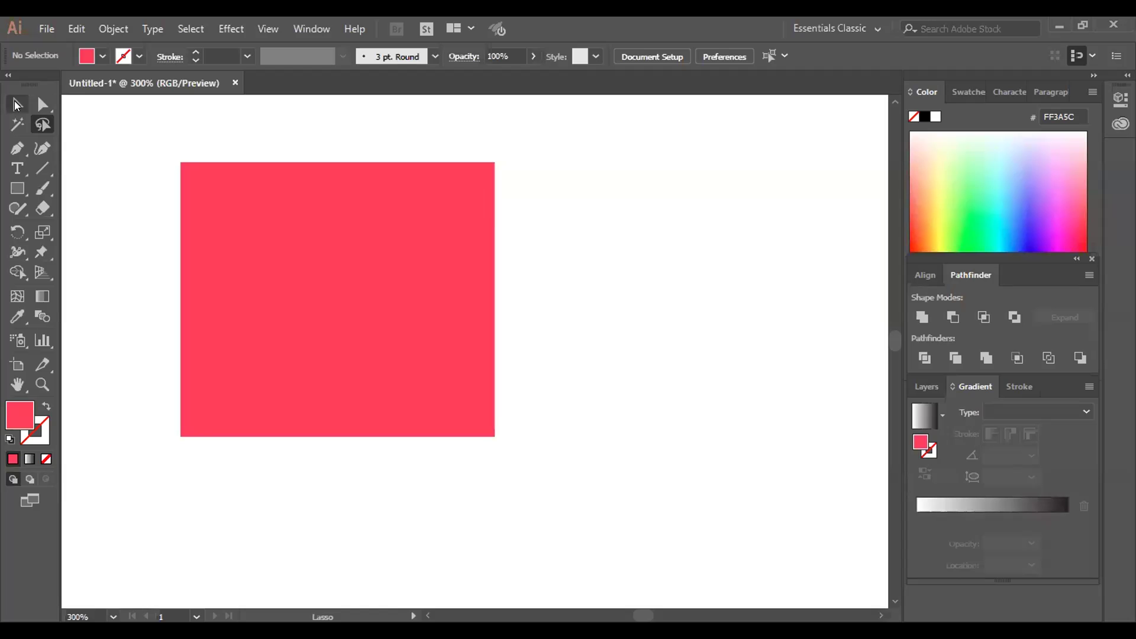
# Select several of the small pink rectangle's anchor points with the Lasso tool, pick individual corner anchors, and deselect everything
pyautogui.press('q')
pyautogui.moveTo(160, 159)
pyautogui.mouseDown()
pyautogui.moveTo(193, 142)
pyautogui.moveTo(208, 165)
pyautogui.moveTo(115, 204)
pyautogui.moveTo(107, 270)
pyautogui.moveTo(125, 372)
pyautogui.moveTo(222, 500)
pyautogui.moveTo(387, 524)
pyautogui.moveTo(458, 491)
pyautogui.moveTo(469, 465)
pyautogui.moveTo(462, 434)
pyautogui.moveTo(485, 407)
pyautogui.moveTo(506, 409)
pyautogui.moveTo(512, 449)
pyautogui.moveTo(469, 479)
pyautogui.mouseUp()
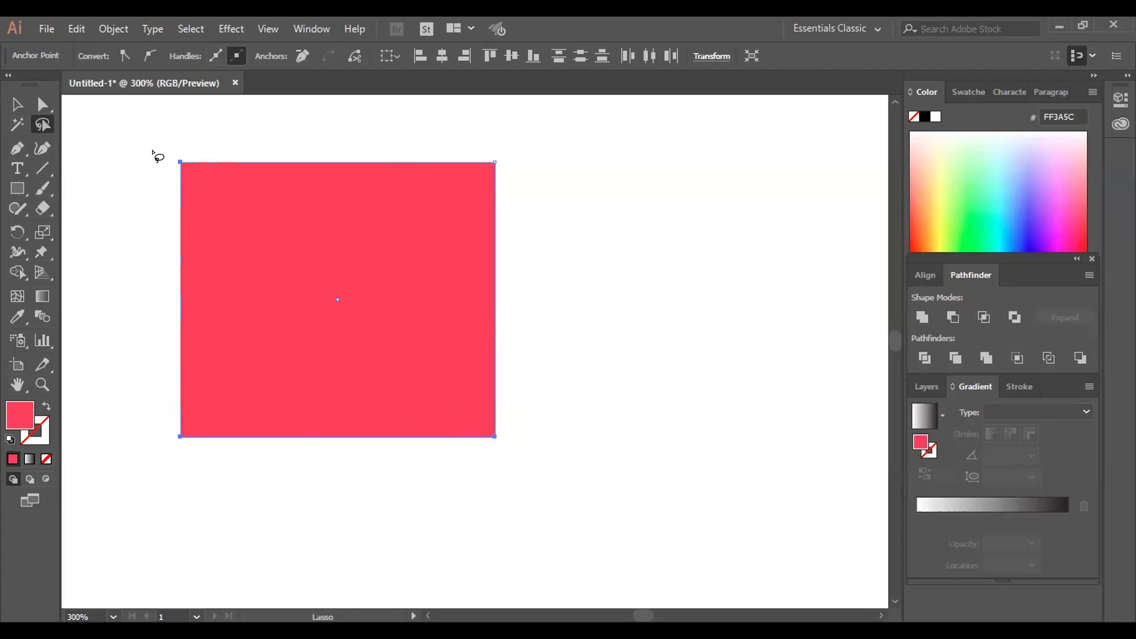
pyautogui.moveTo(482, 135)
pyautogui.mouseDown()
pyautogui.moveTo(497, 192)
pyautogui.moveTo(524, 185)
pyautogui.moveTo(511, 142)
pyautogui.moveTo(480, 130)
pyautogui.moveTo(481, 160)
pyautogui.mouseUp()
pyautogui.moveTo(521, 423)
pyautogui.mouseDown()
pyautogui.moveTo(479, 422)
pyautogui.moveTo(499, 464)
pyautogui.moveTo(493, 430)
pyautogui.mouseUp()
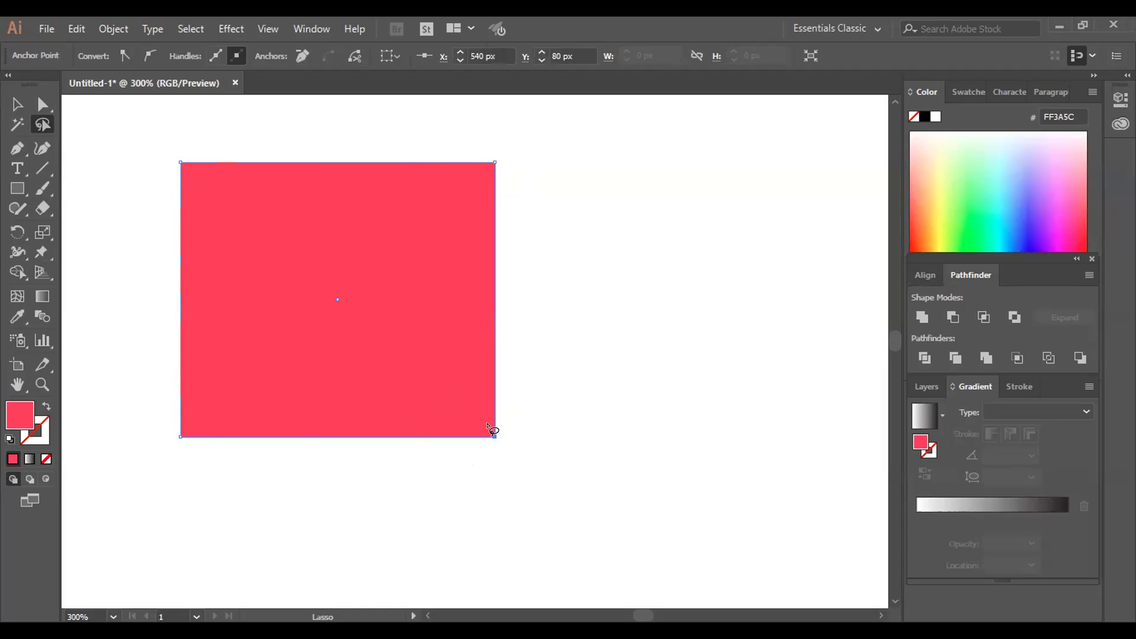
pyautogui.moveTo(155, 421)
pyautogui.mouseDown()
pyautogui.moveTo(218, 474)
pyautogui.moveTo(213, 434)
pyautogui.moveTo(187, 415)
pyautogui.moveTo(156, 422)
pyautogui.mouseUp()
pyautogui.hotkey('ctrl', '-')
pyautogui.hotkey('ctrl', '-')
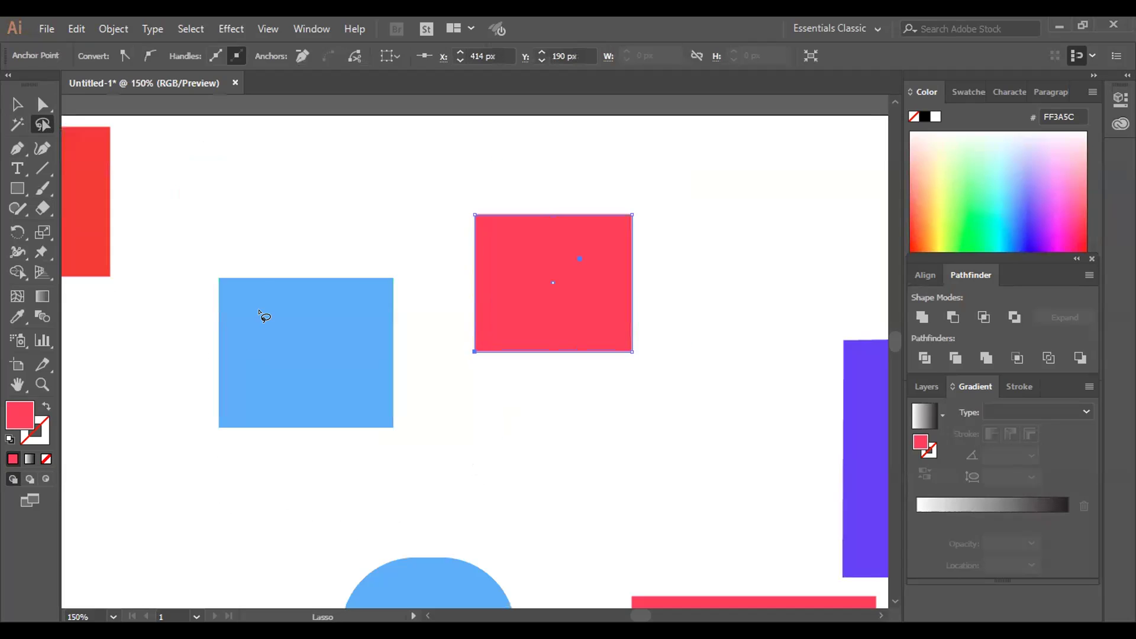
pyautogui.click(18, 104)
pyautogui.click(294, 177)
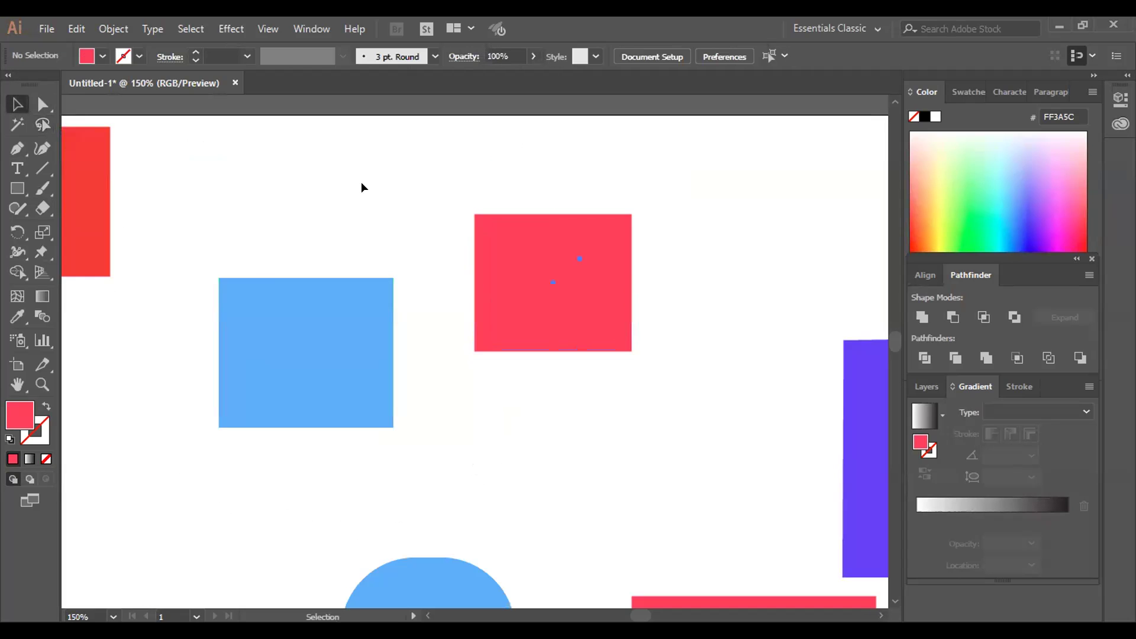
# Move the red square back inside the artboard's upper-left corner and deselect it
pyautogui.hotkey('ctrl', '-')
pyautogui.hotkey('ctrl', '-')
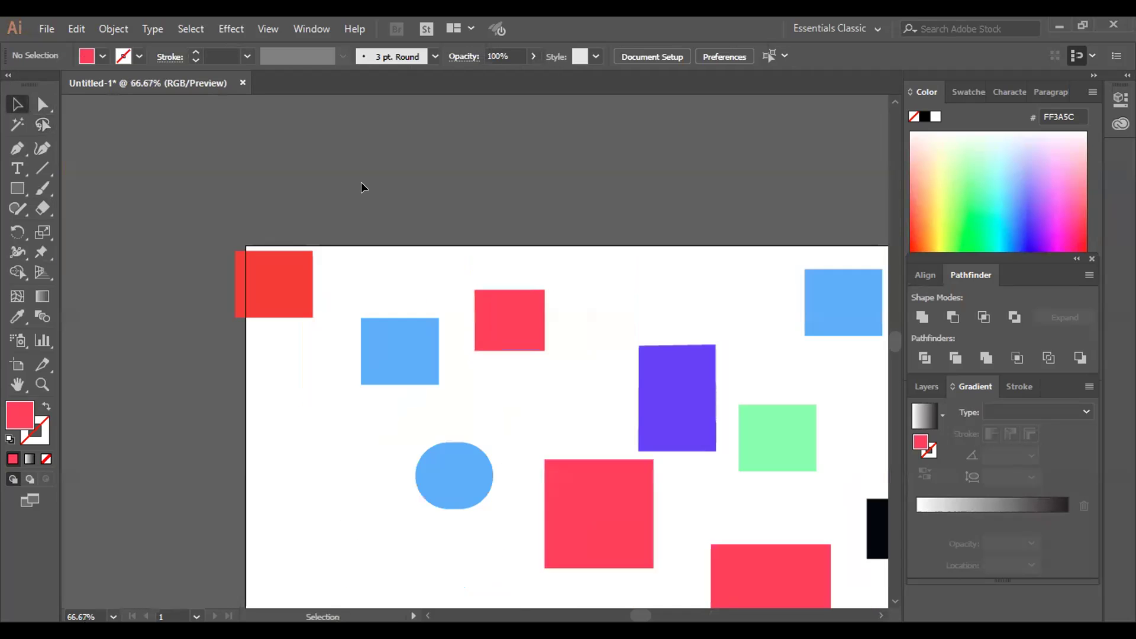
pyautogui.scroll(-3, 388, 289)
pyautogui.hscroll(5, 388, 289)
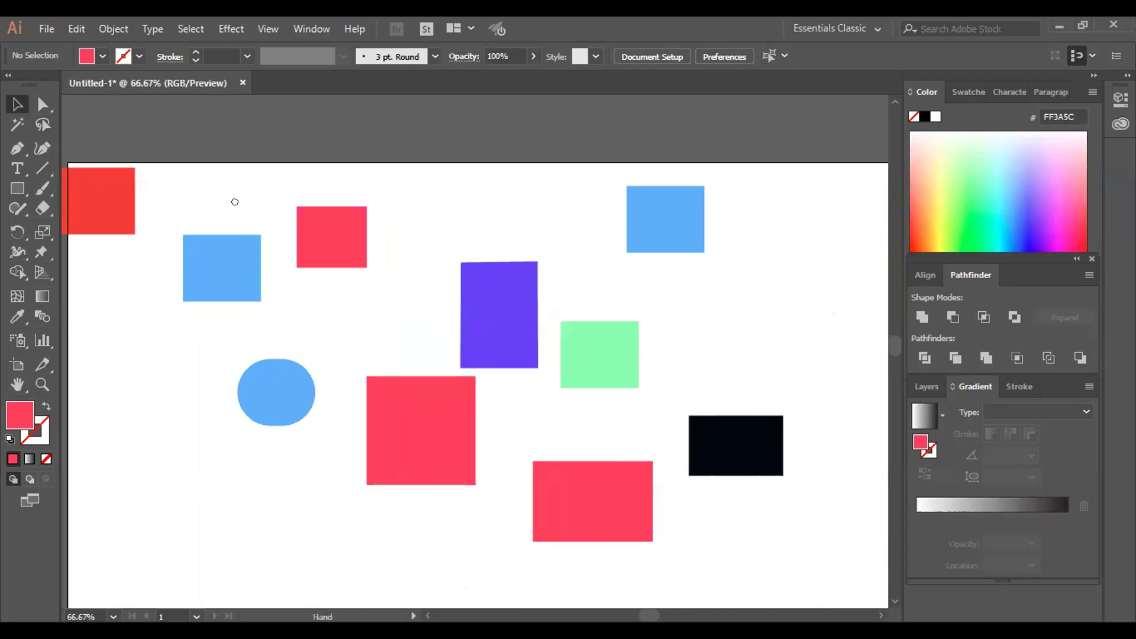
pyautogui.moveTo(111, 204); pyautogui.dragTo(134, 203)
pyautogui.click(217, 204)
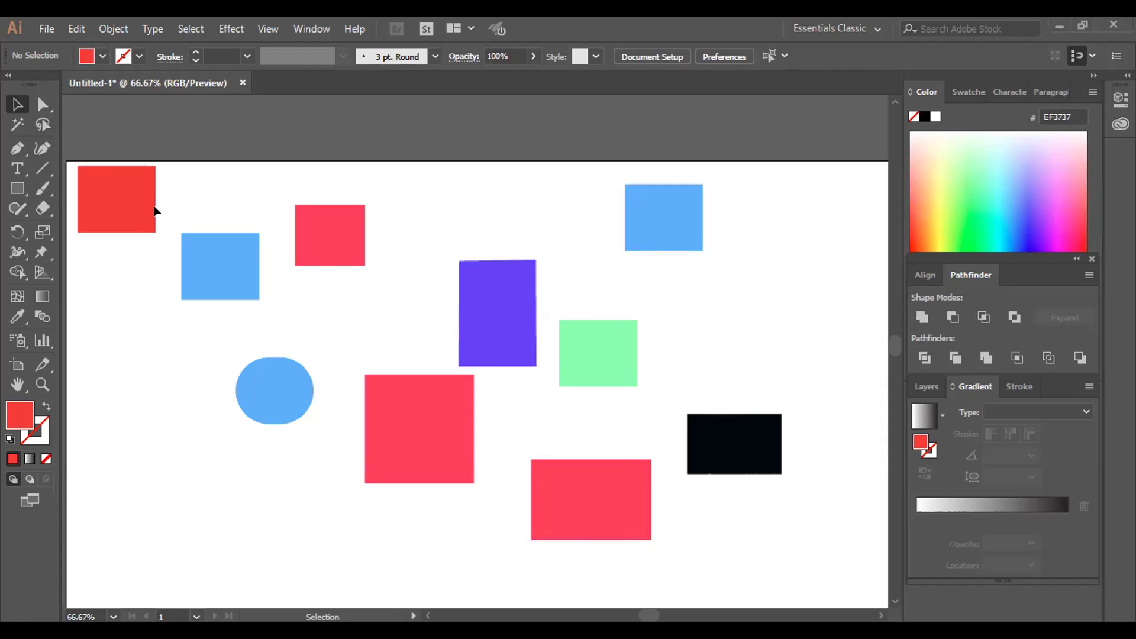
# Select all the shapes on the artboard and delete them
pyautogui.moveTo(794, 554); pyautogui.dragTo(99, 182)
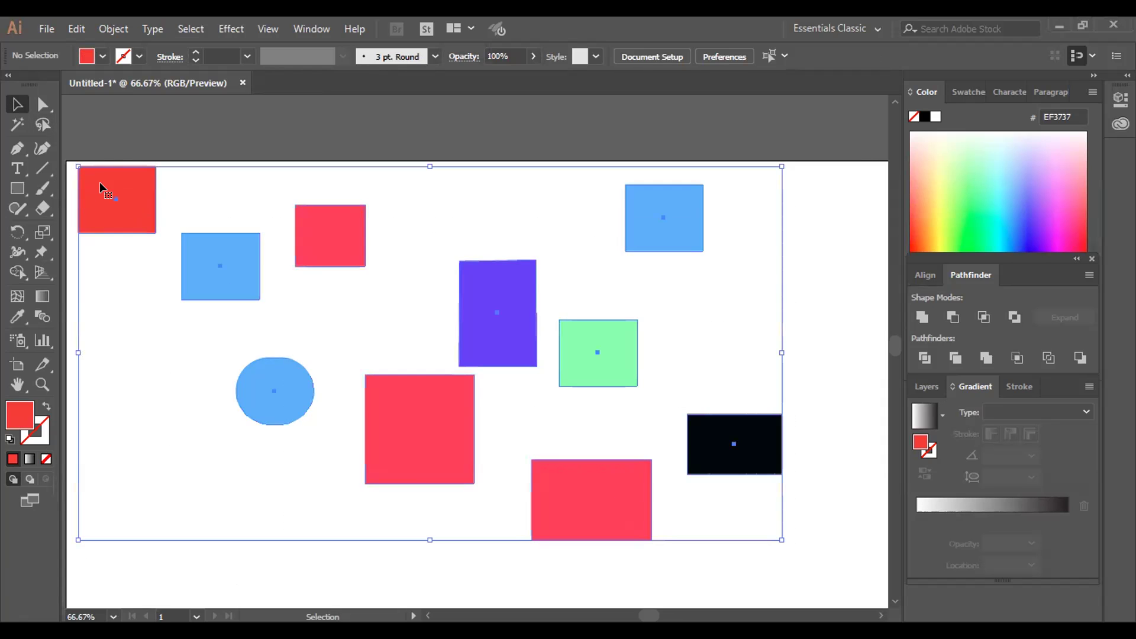
pyautogui.press('Delete')
# Place four anchor points in a straight horizontal line with the Pen tool and discard the path
pyautogui.click(16, 152)
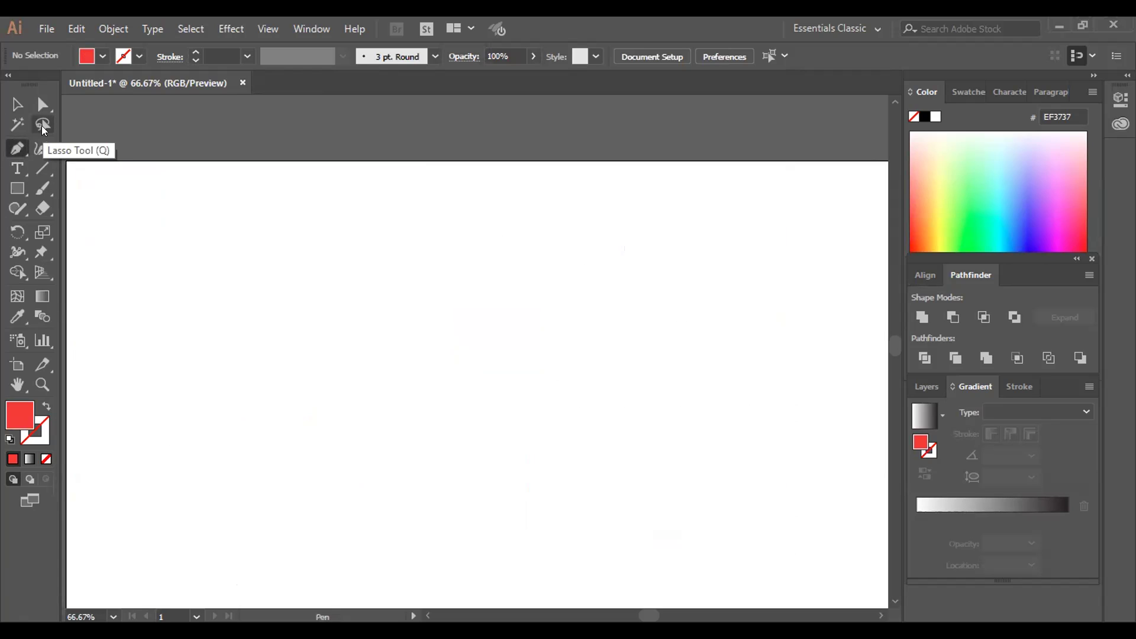
pyautogui.click(18, 153)
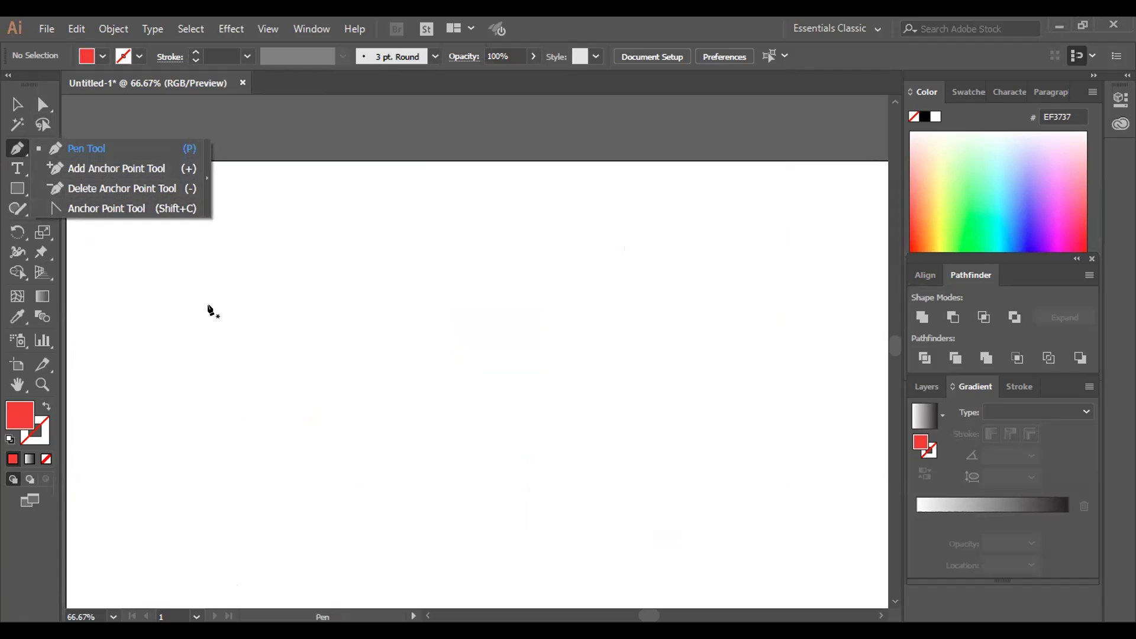
pyautogui.click(178, 320)
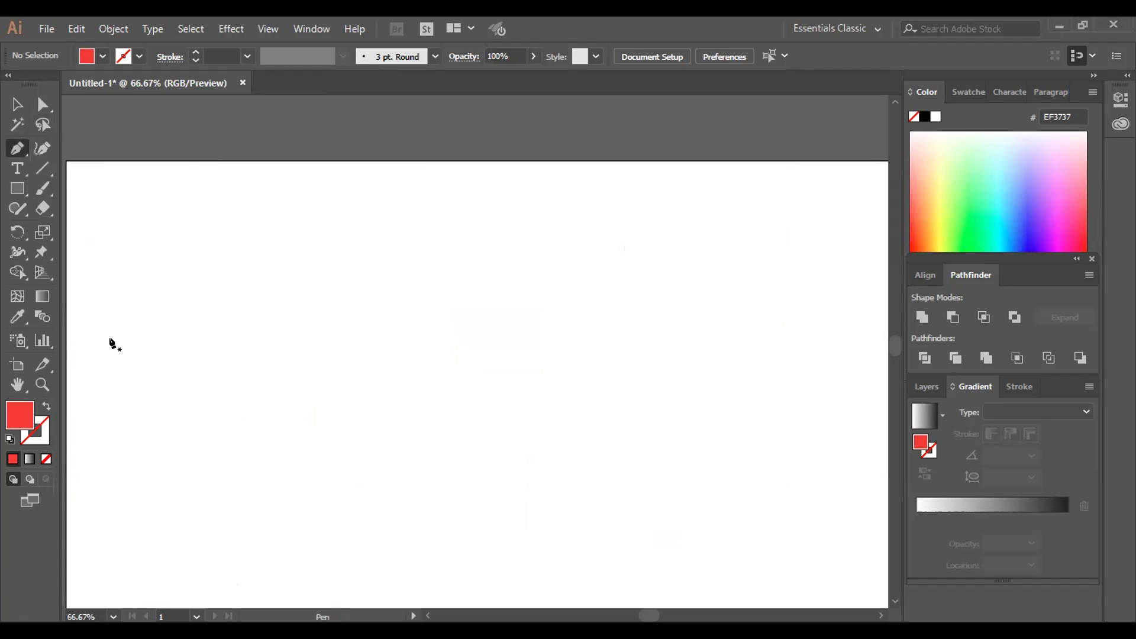
pyautogui.click(110, 291)
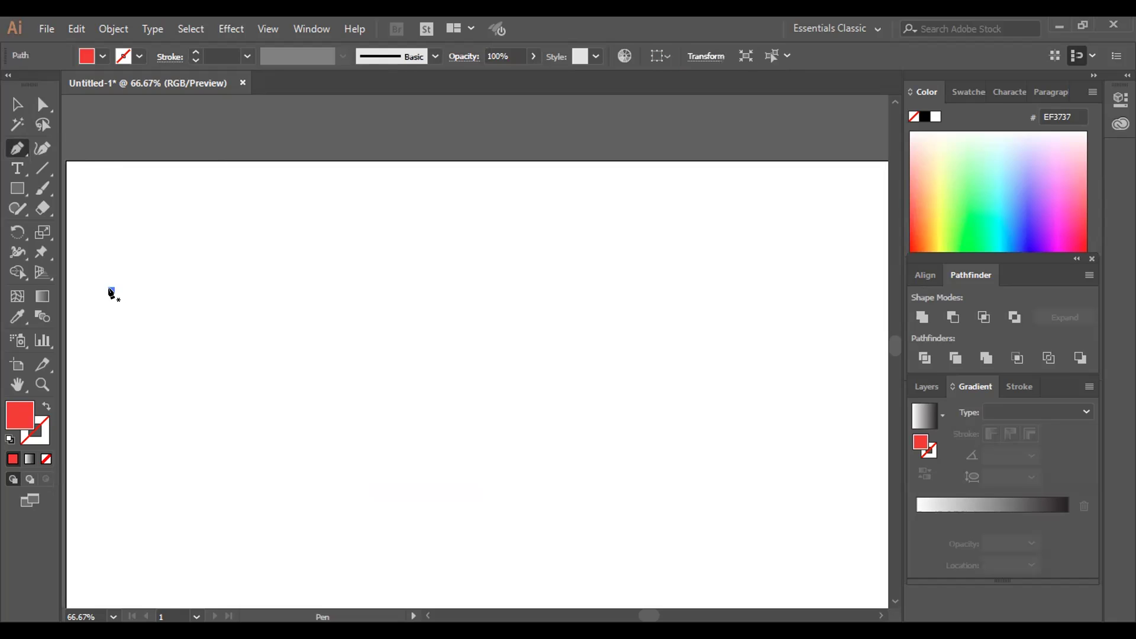
pyautogui.click(222, 291)
pyautogui.click(375, 290)
pyautogui.click(495, 290)
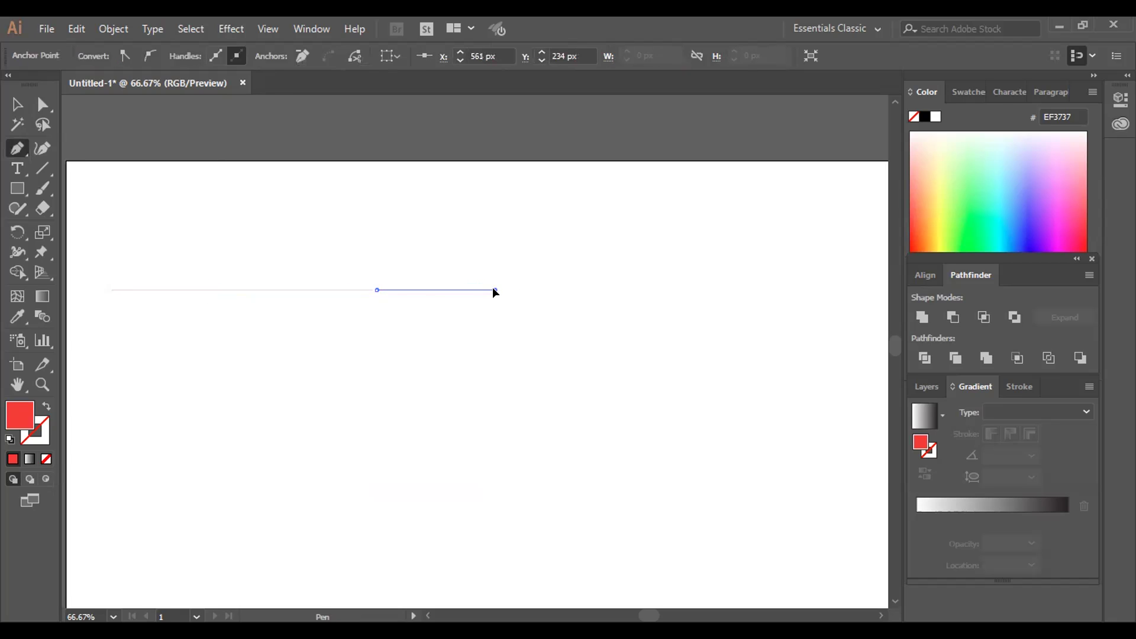
pyautogui.press('Escape')
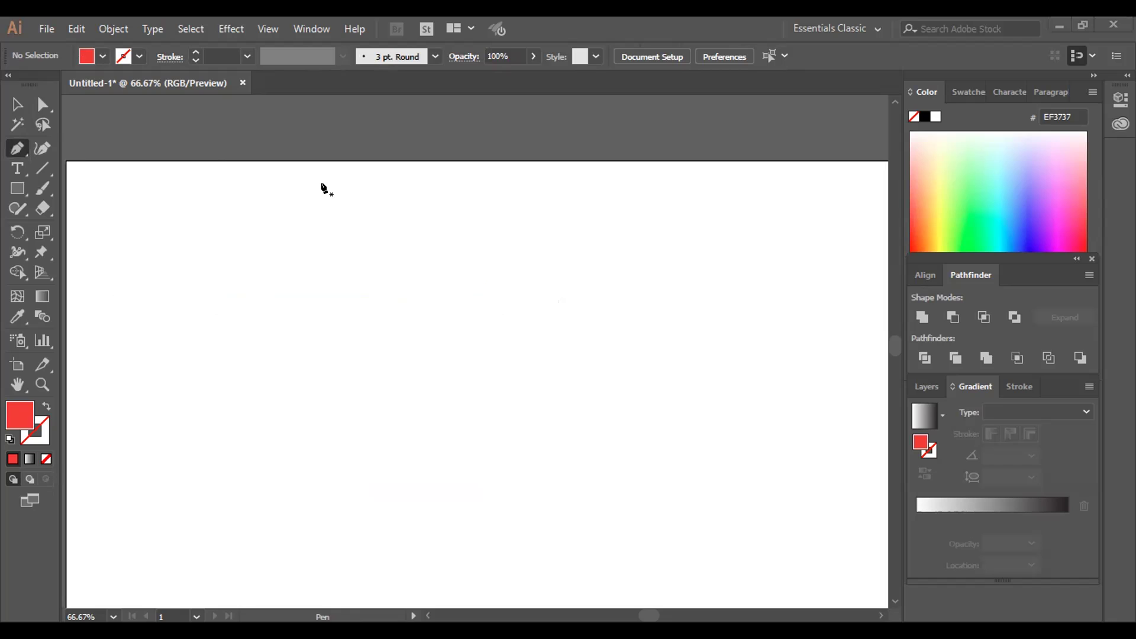
# Draw an S-shaped path through three anchor points with the Pen tool, pulling out direction handles to curve its two segments
pyautogui.click(17, 104)
pyautogui.click(17, 148)
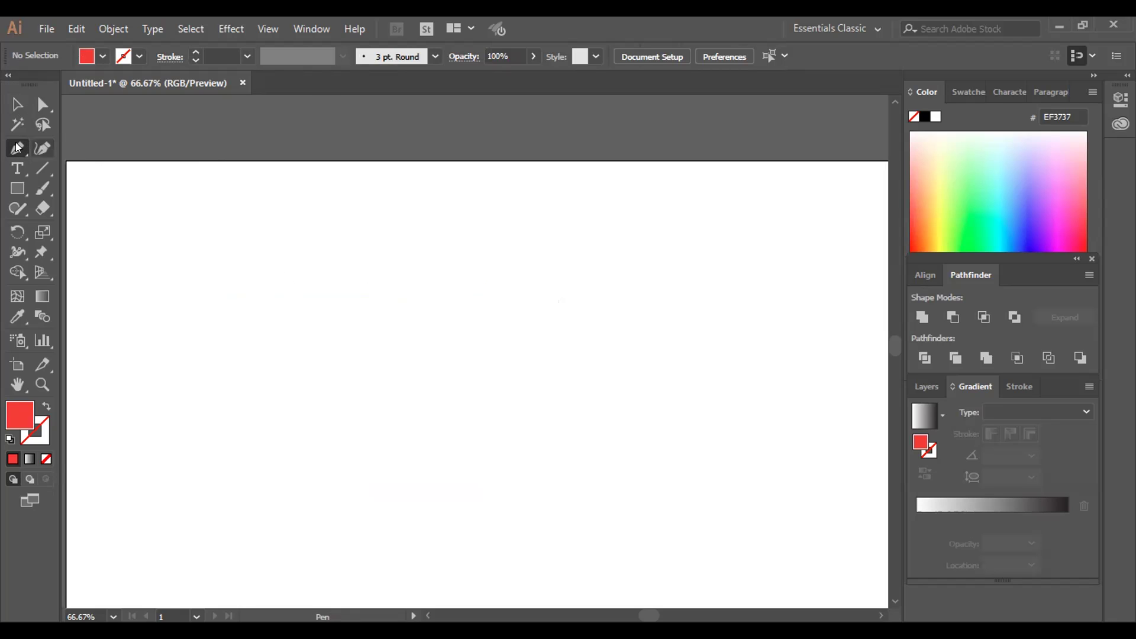
pyautogui.click(176, 387)
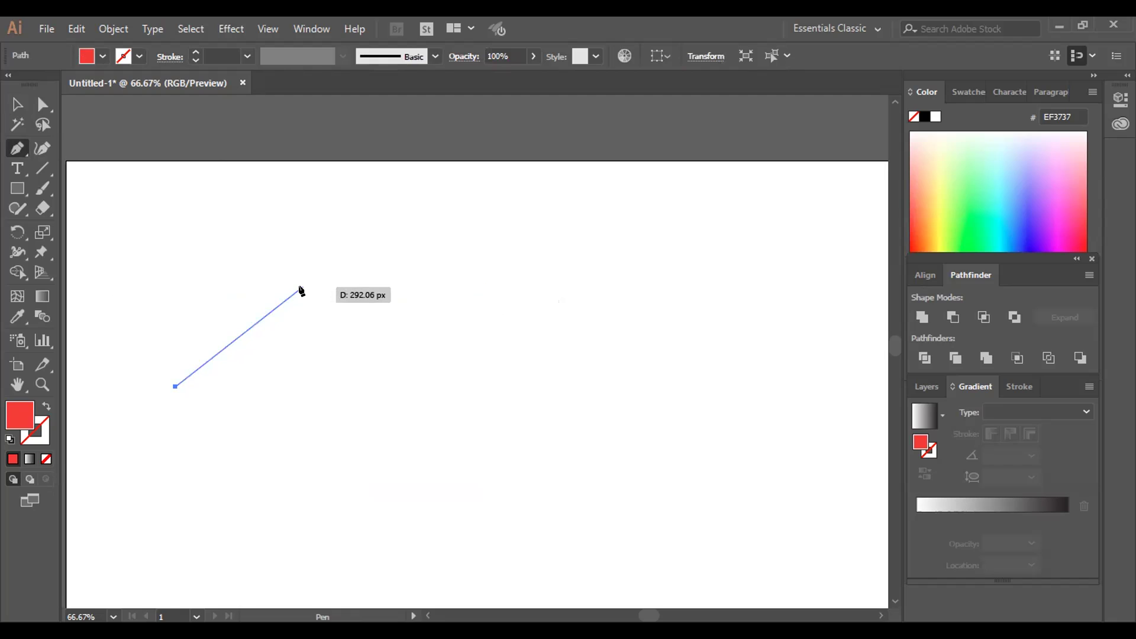
pyautogui.click(301, 287)
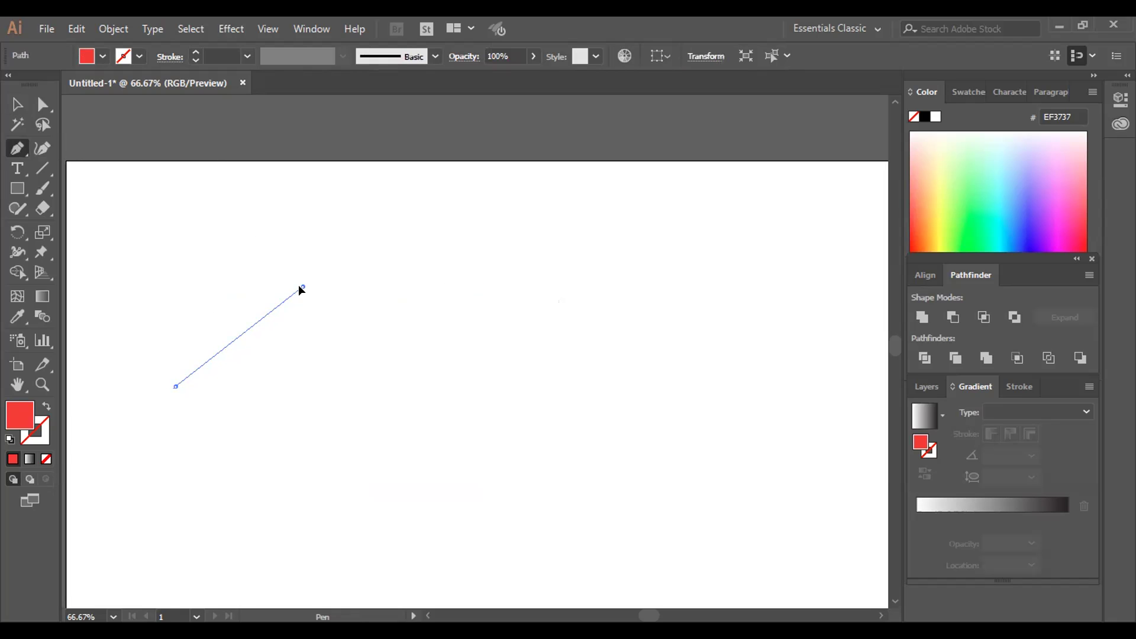
pyautogui.moveTo(301, 287); pyautogui.dragTo(446, 308)
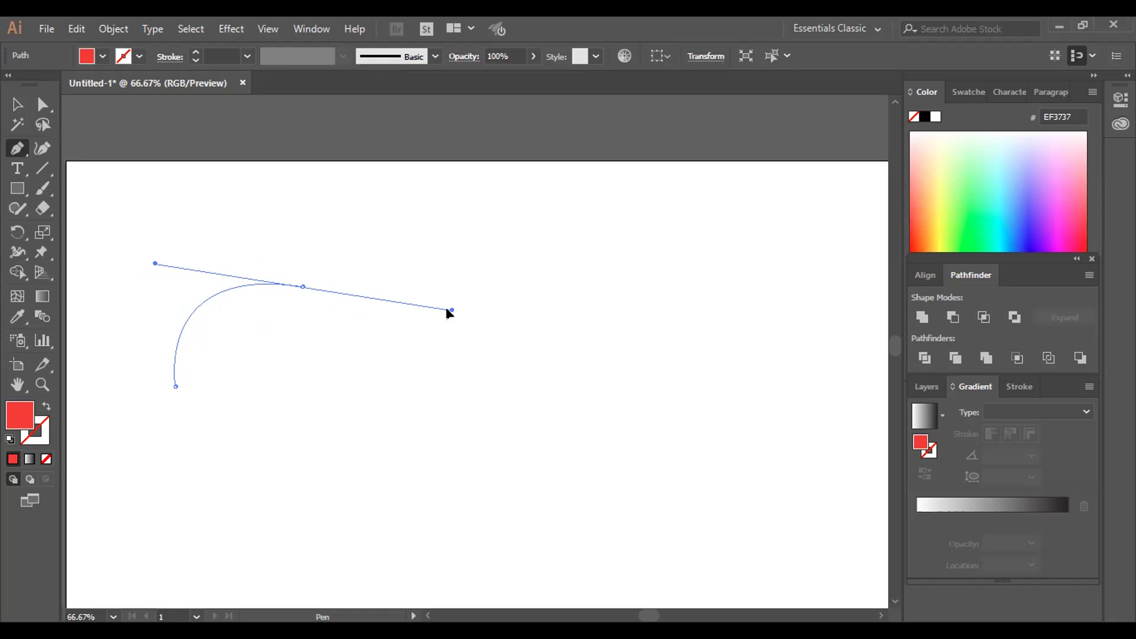
pyautogui.moveTo(446, 311); pyautogui.dragTo(205, 161)
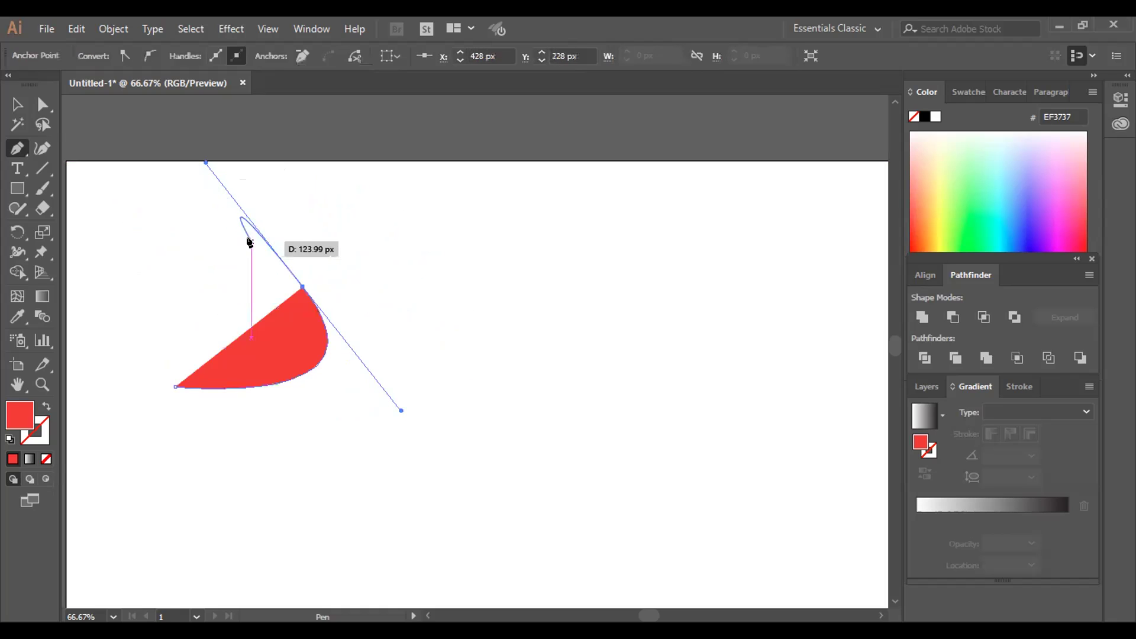
pyautogui.click(302, 289)
pyautogui.moveTo(302, 289); pyautogui.dragTo(560, 277)
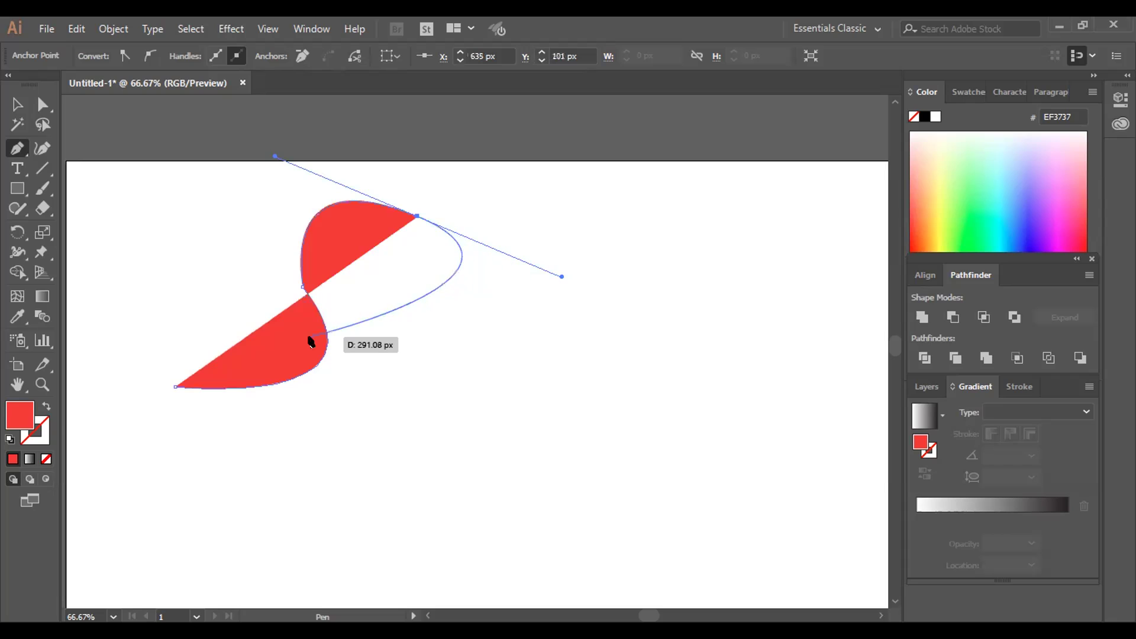
# Change the S-shaped path from a red fill to a red EF3737 outline without fill, and delete the path
pyautogui.click(42, 459)
pyautogui.click(42, 439)
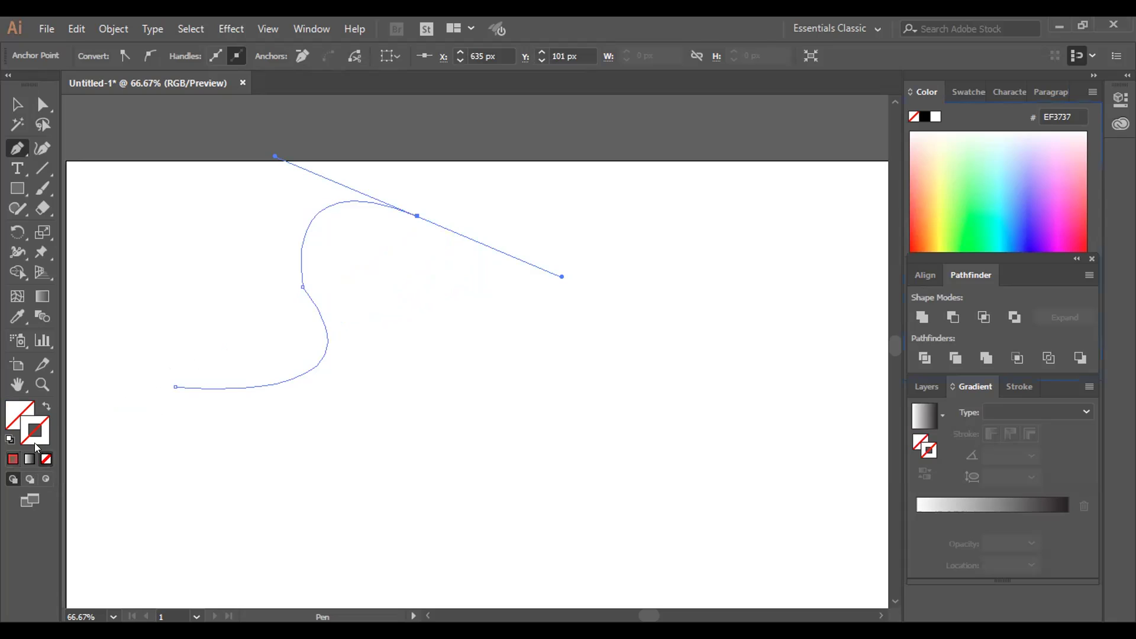
pyautogui.click(12, 459)
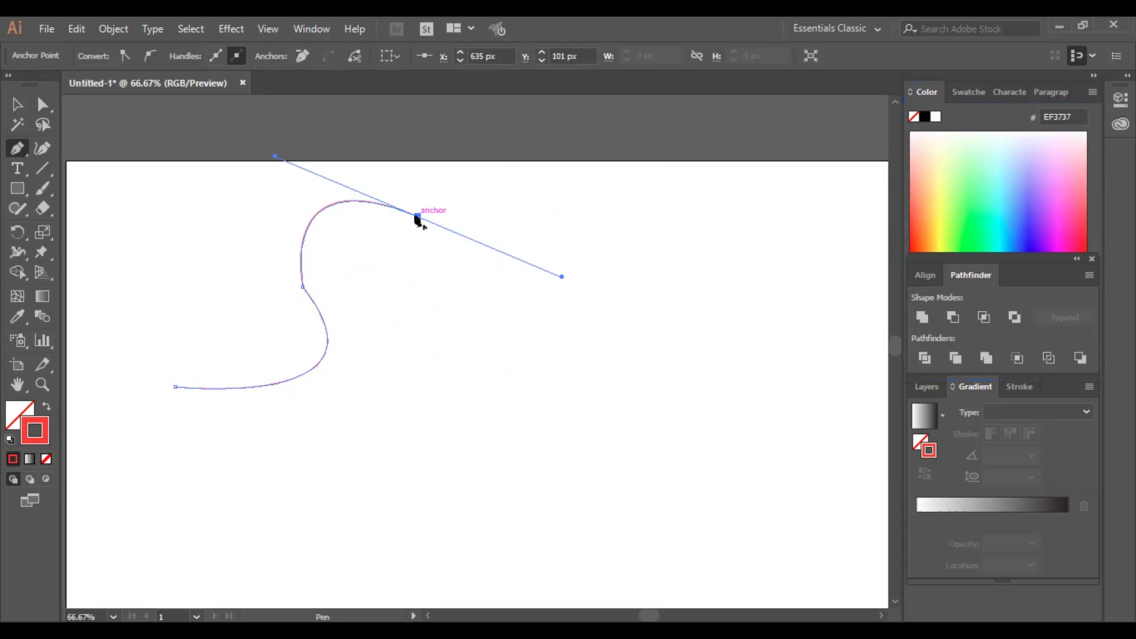
pyautogui.click(417, 217)
pyautogui.press('Delete')
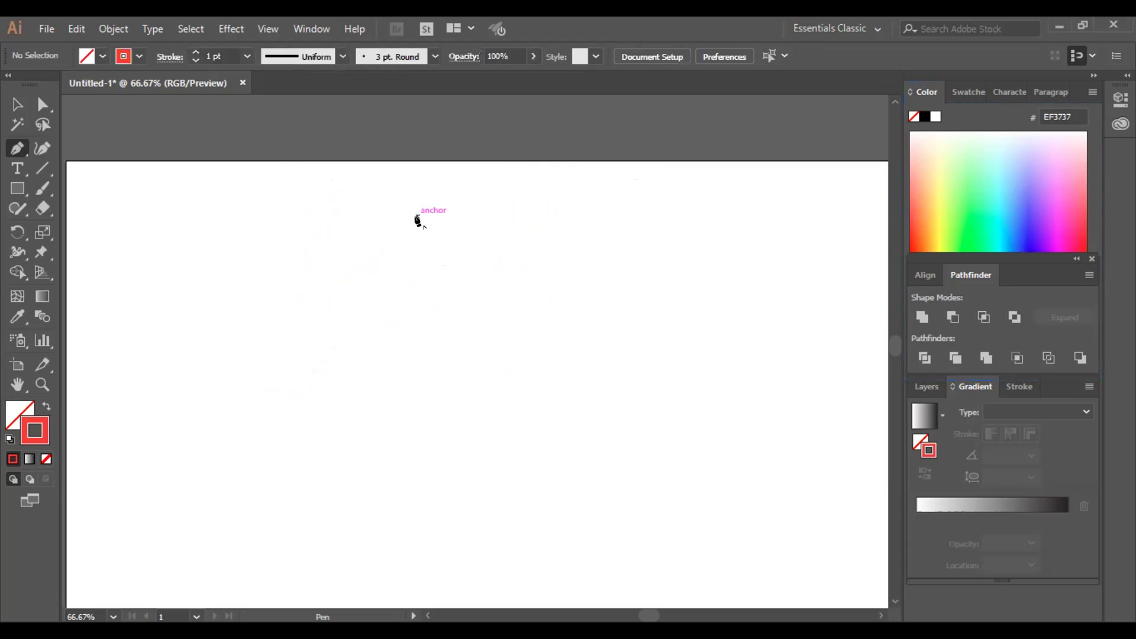
# Draw a diagonal line with the Line Segment tool near the artboard's upper-left corner and delete it
pyautogui.click(17, 187)
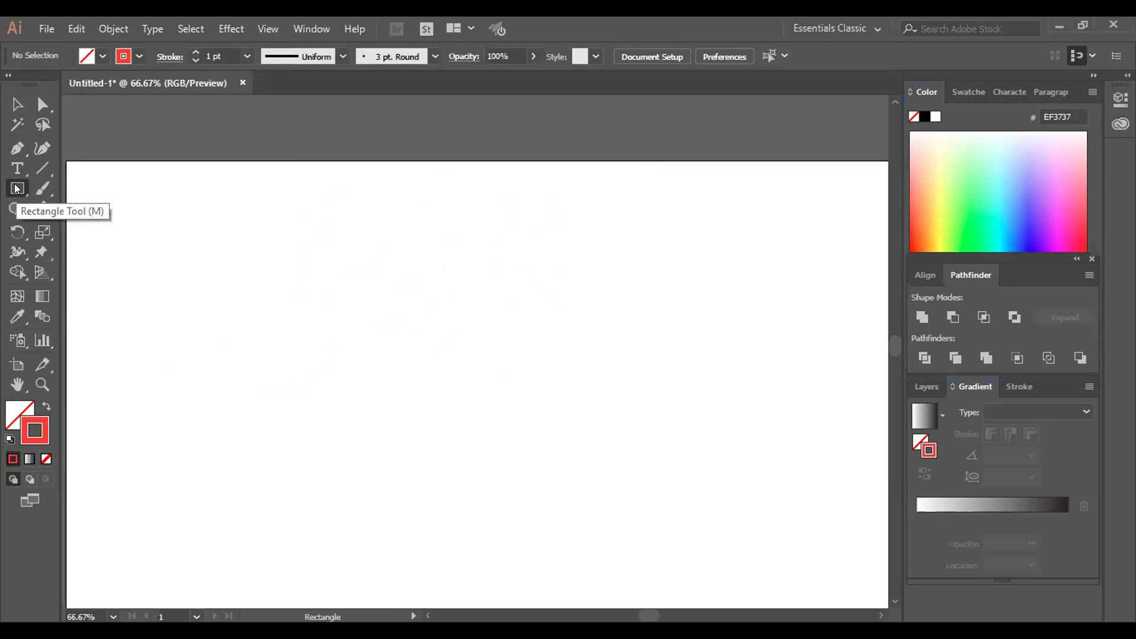
pyautogui.click(42, 169)
pyautogui.moveTo(151, 221); pyautogui.dragTo(255, 412)
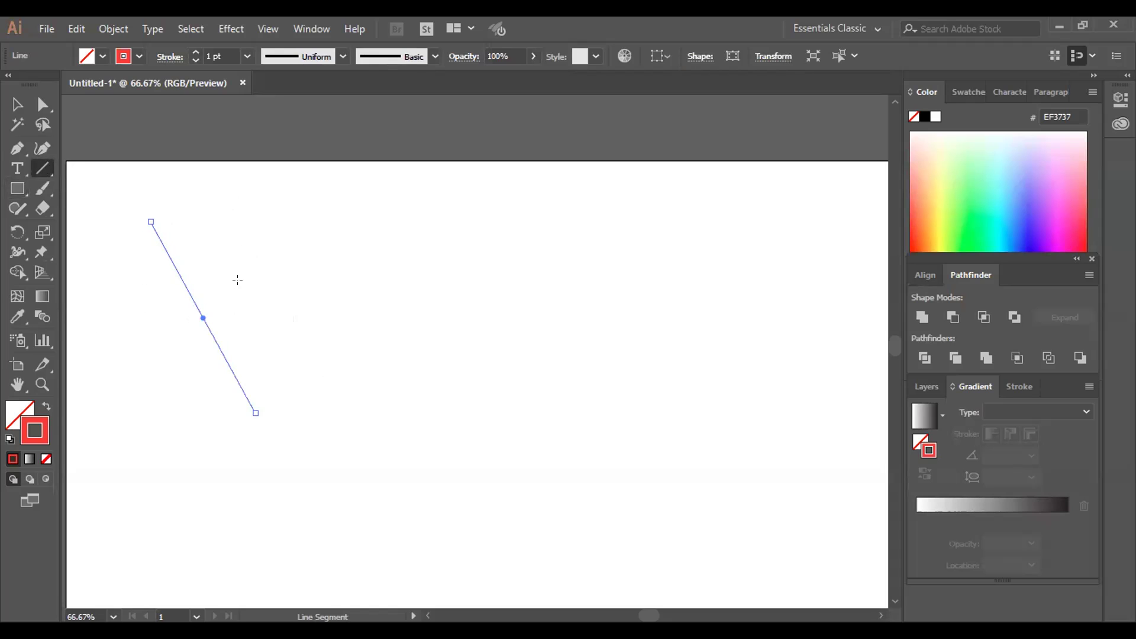
pyautogui.click(41, 168)
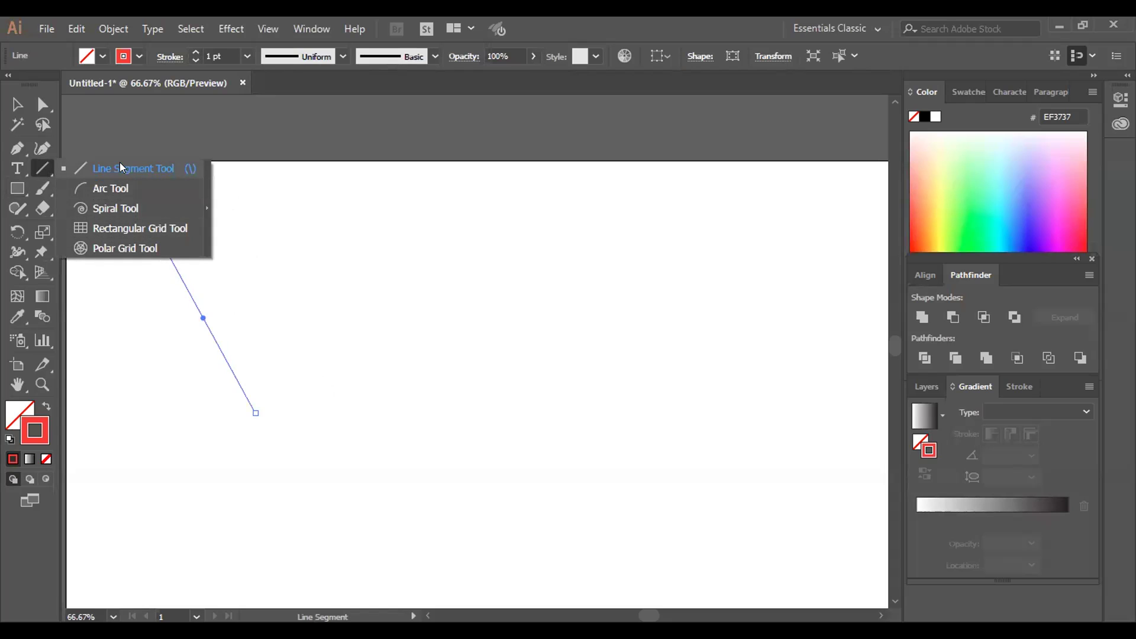
pyautogui.click(16, 104)
pyautogui.moveTo(111, 205); pyautogui.dragTo(285, 410)
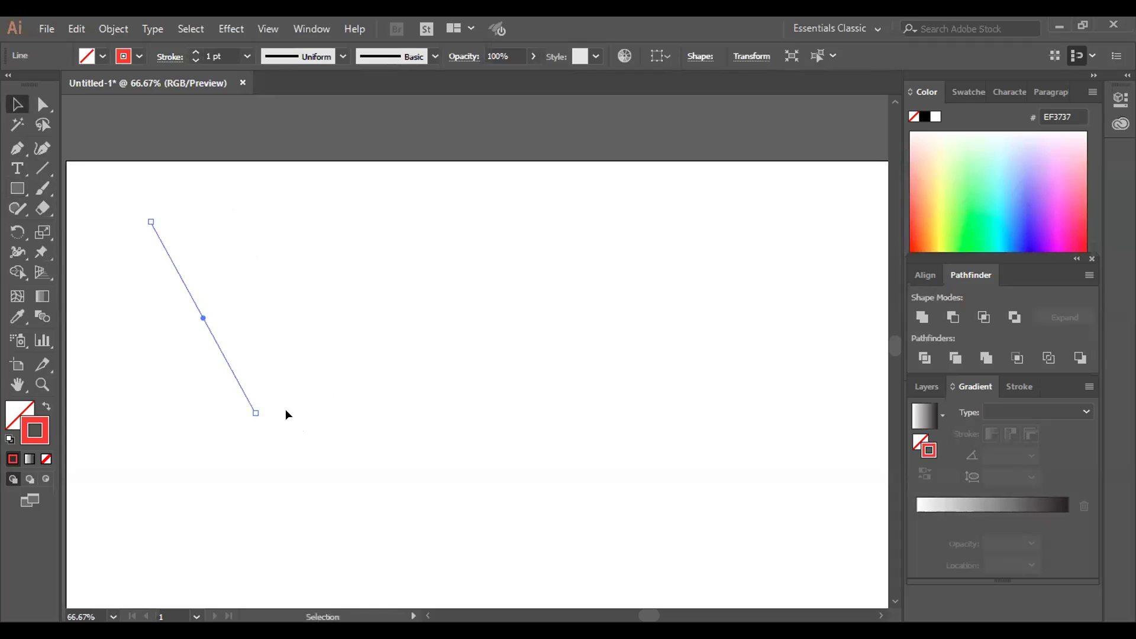
pyautogui.press('Delete')
# Draw a rectangle about 290 x 228 px near the artboard's upper-left corner with the Rectangle tool
pyautogui.click(19, 188)
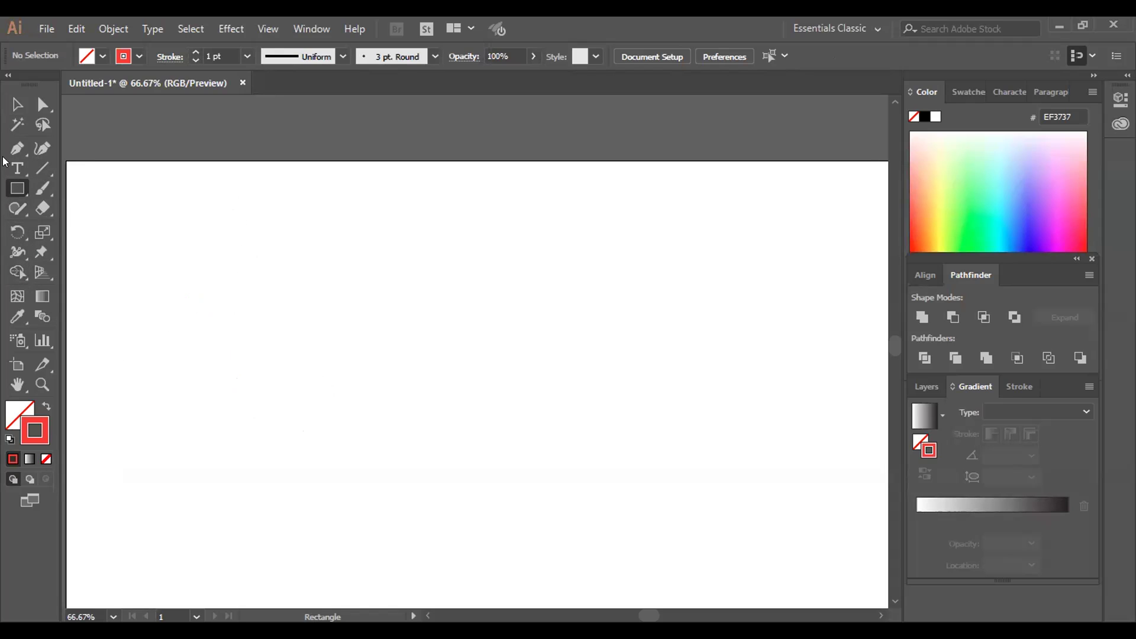
pyautogui.click(17, 190)
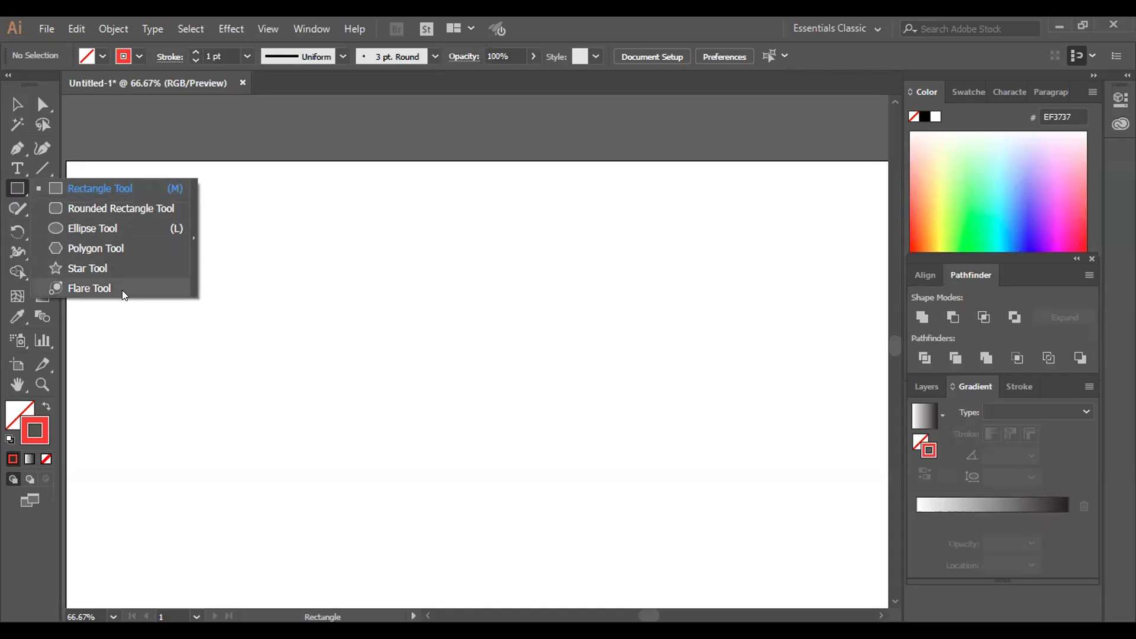
pyautogui.click(18, 189)
pyautogui.moveTo(147, 264); pyautogui.dragTo(303, 385)
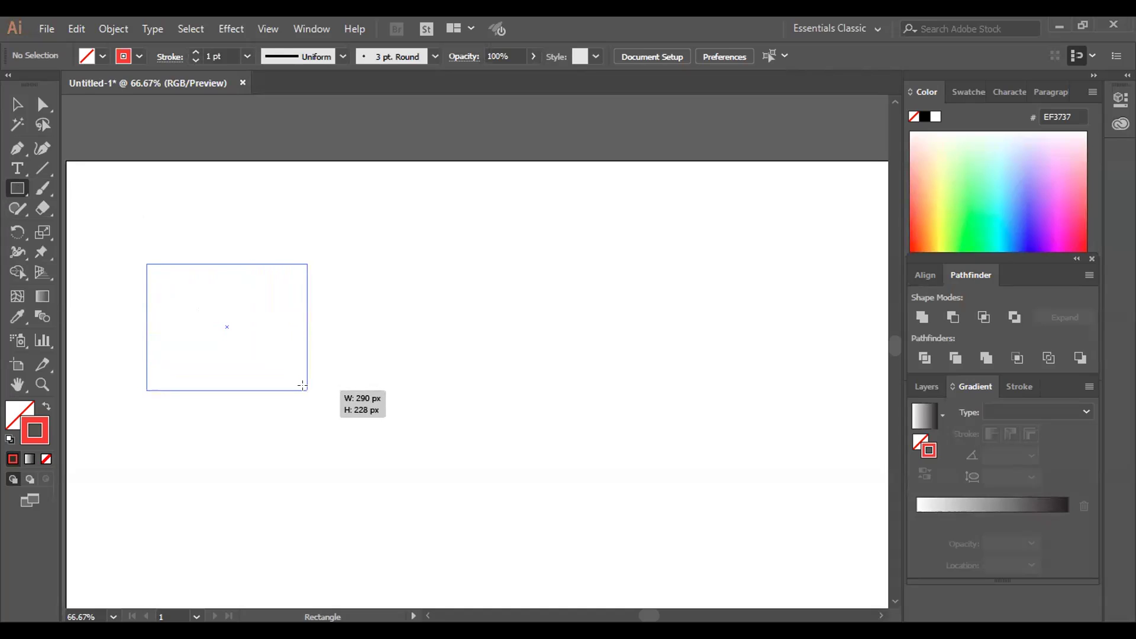
pyautogui.moveTo(302, 385); pyautogui.dragTo(302, 385)
# Give the rectangle a solid red EF3737 fill without a stroke and deselect it
pyautogui.click(46, 459)
pyautogui.click(18, 414)
pyautogui.click(12, 459)
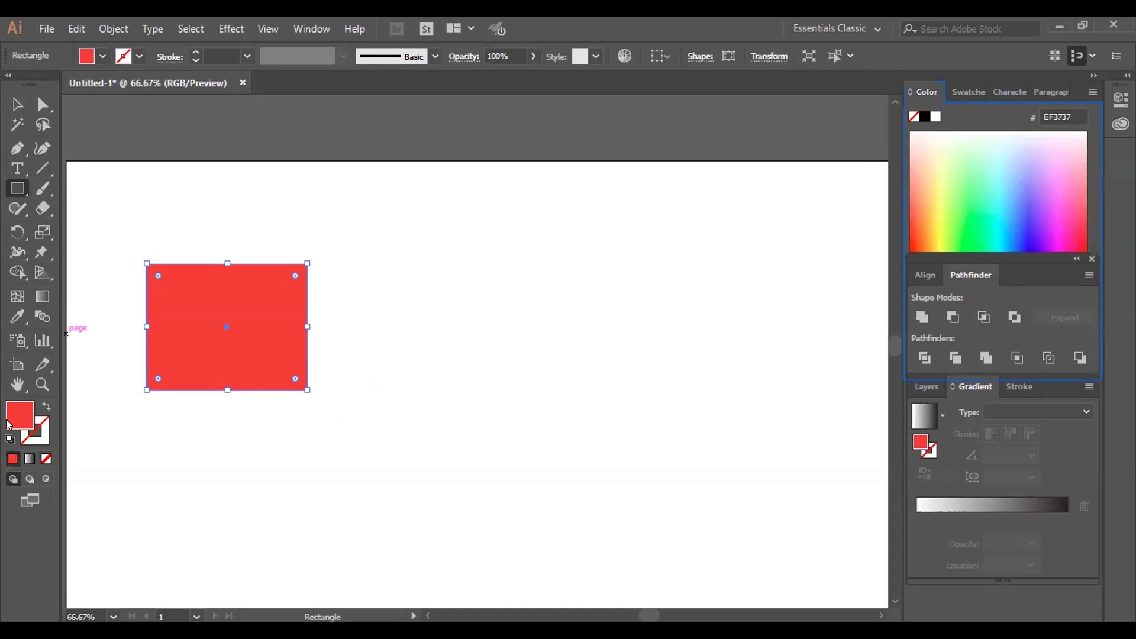
pyautogui.click(15, 105)
pyautogui.click(269, 185)
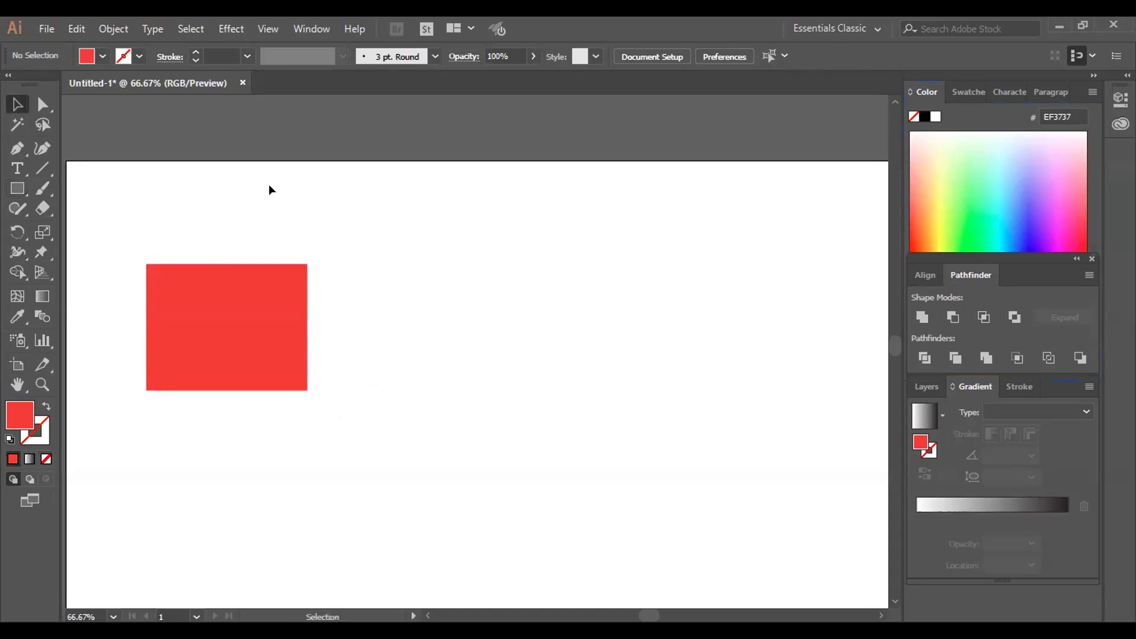
# Select the red rectangle, display the colour swatches, and look for Swatches in the list of available panels
pyautogui.click(234, 299)
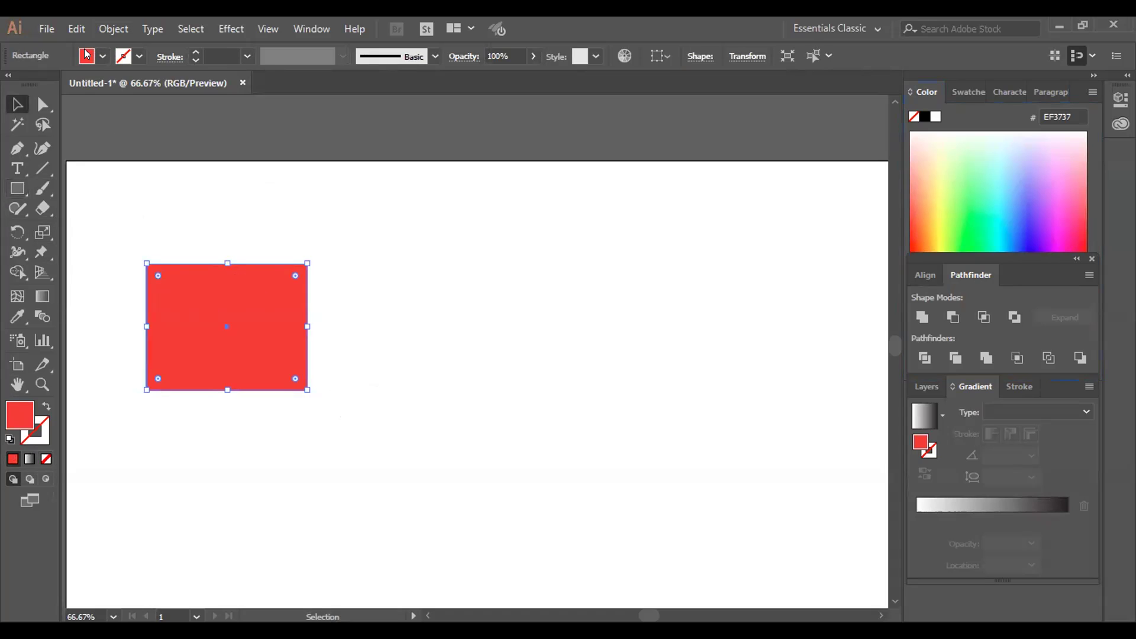
pyautogui.click(979, 99)
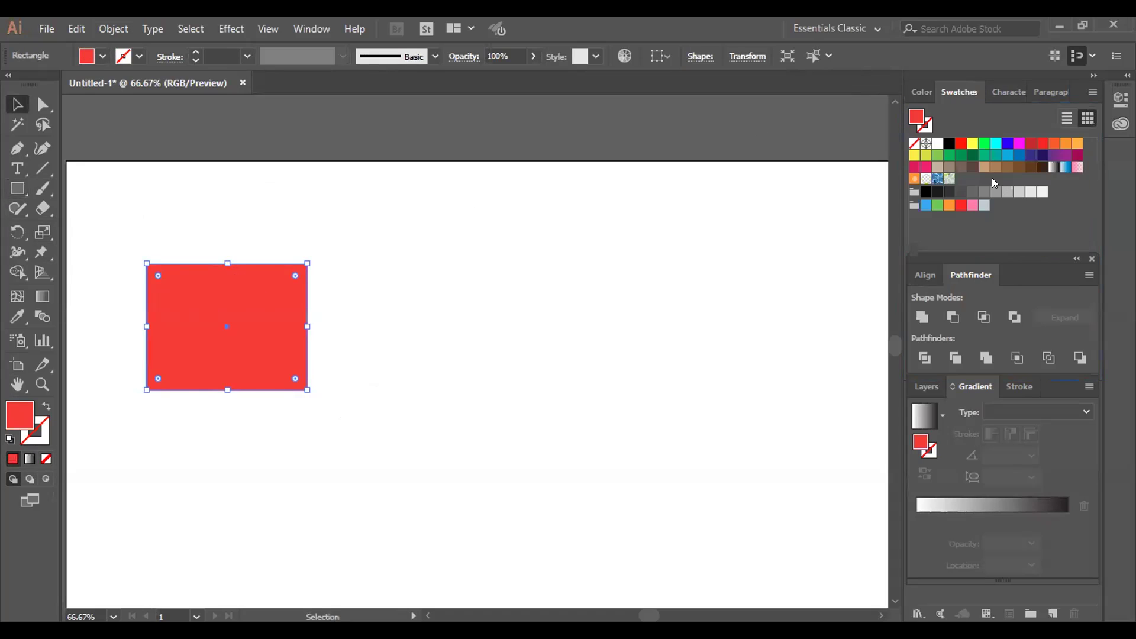
pyautogui.click(323, 28)
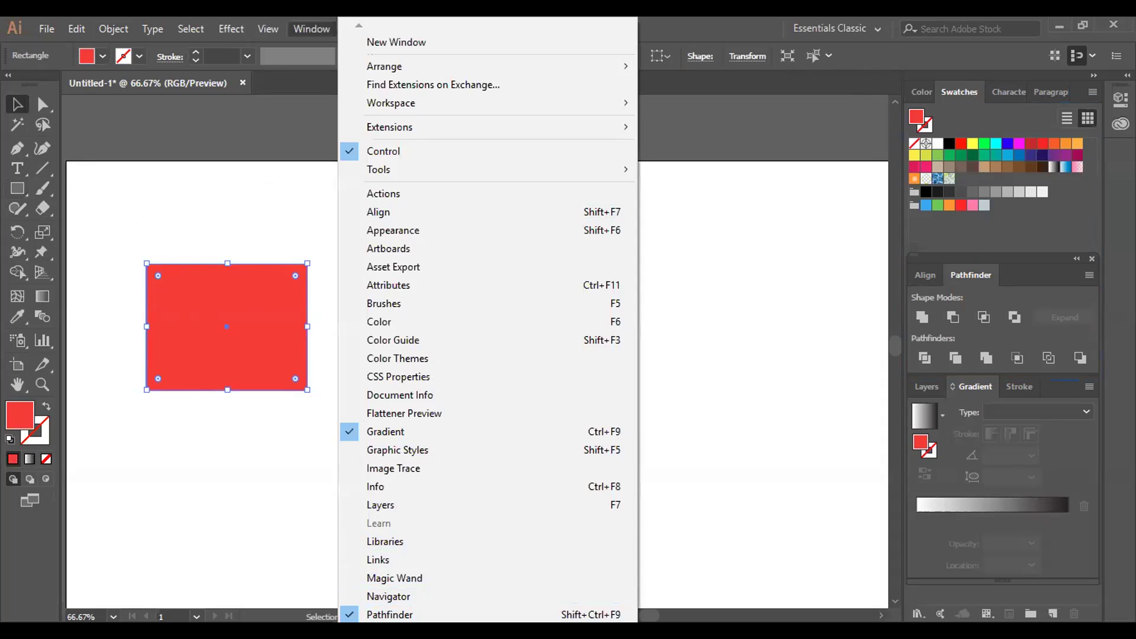
pyautogui.scroll(-6, 487, 329)
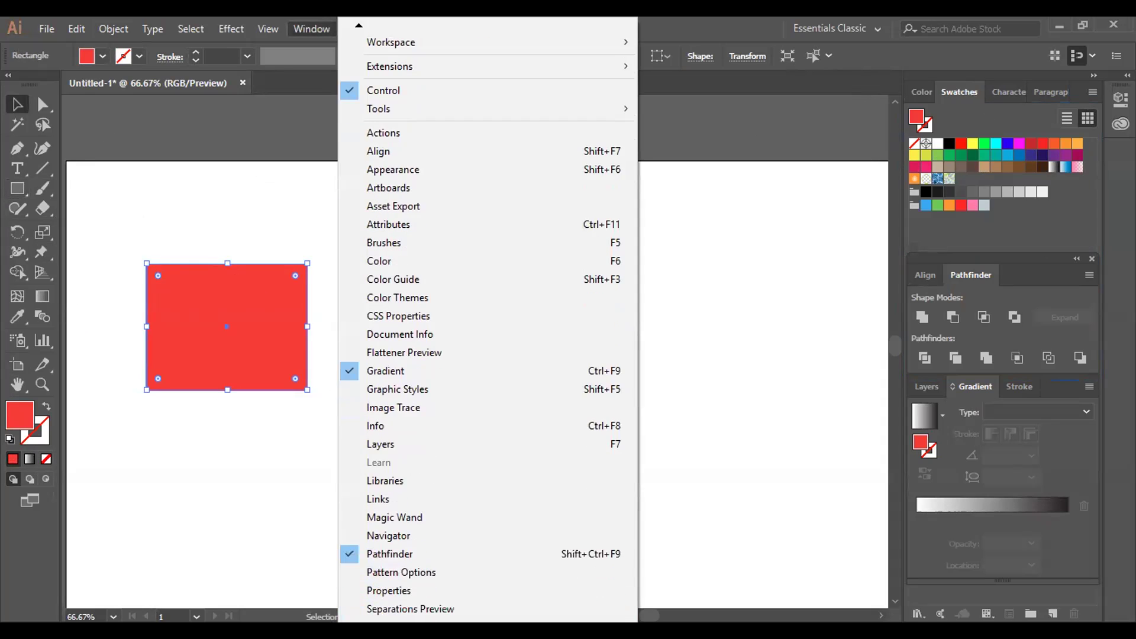
pyautogui.scroll(-2, 388, 573)
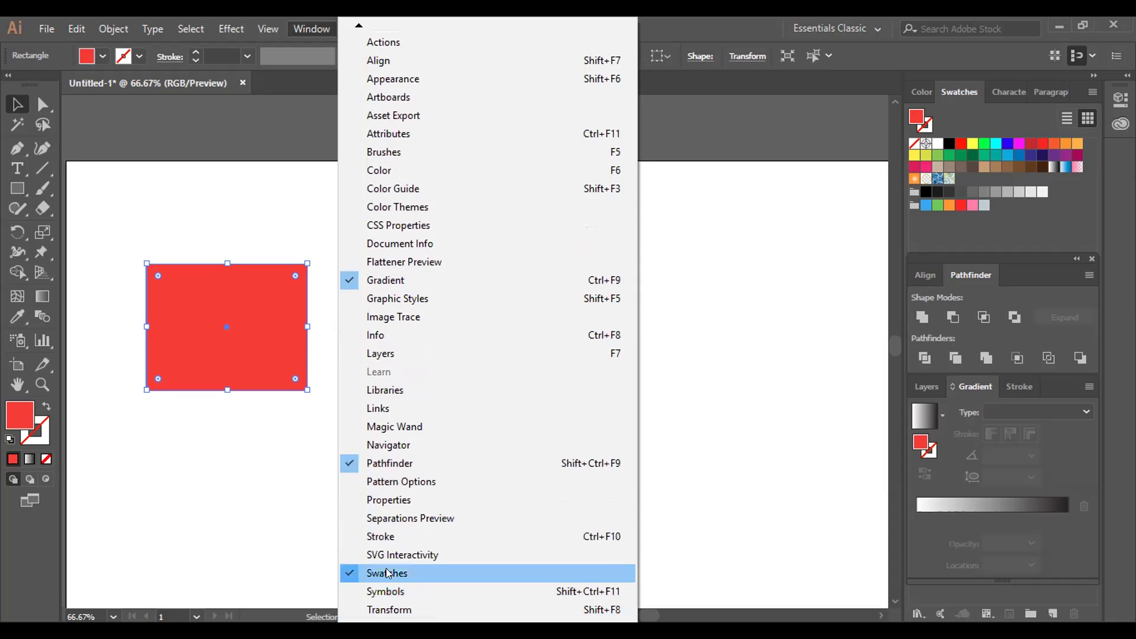
pyautogui.click(738, 159)
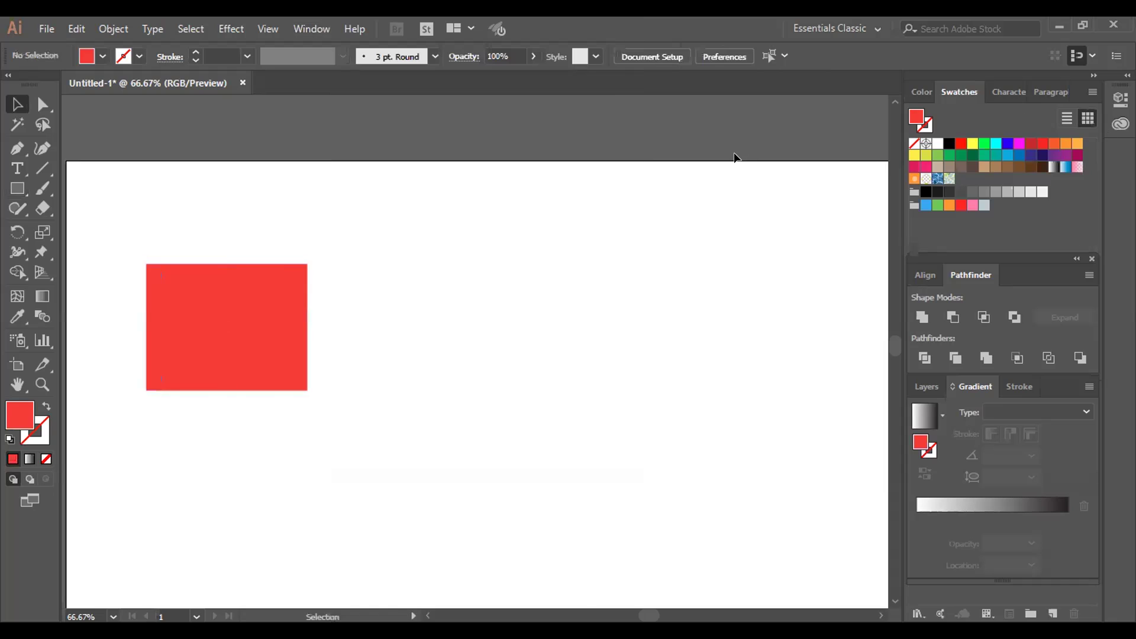
# Draw a second red rectangle to the right of the first, aligned with its lower edge, and deselect it
pyautogui.click(18, 188)
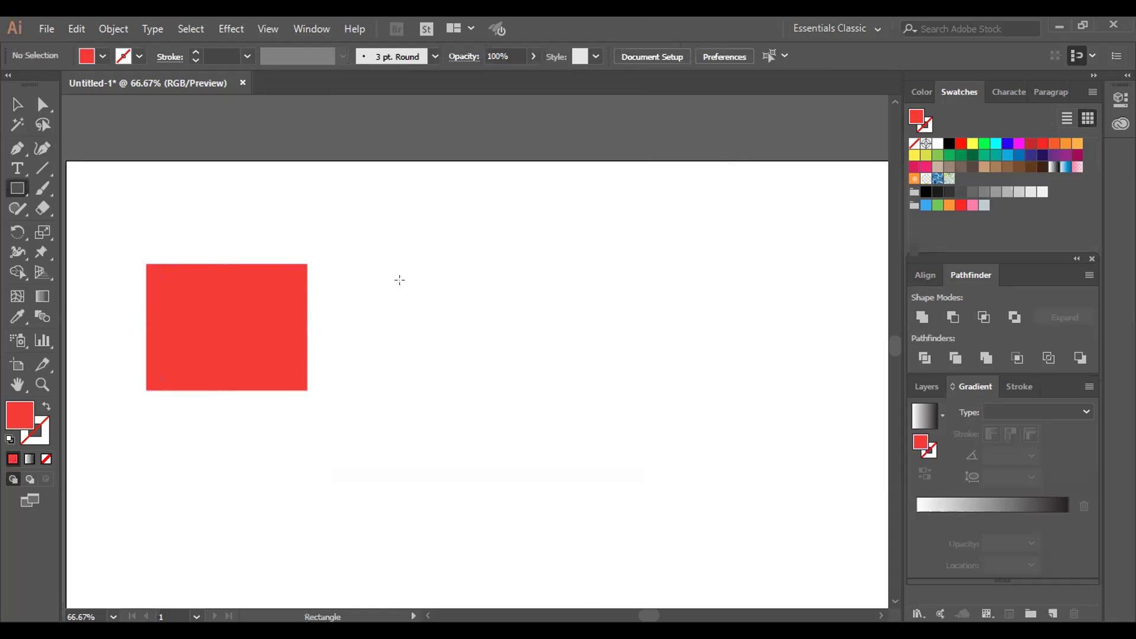
pyautogui.moveTo(373, 268); pyautogui.dragTo(554, 390)
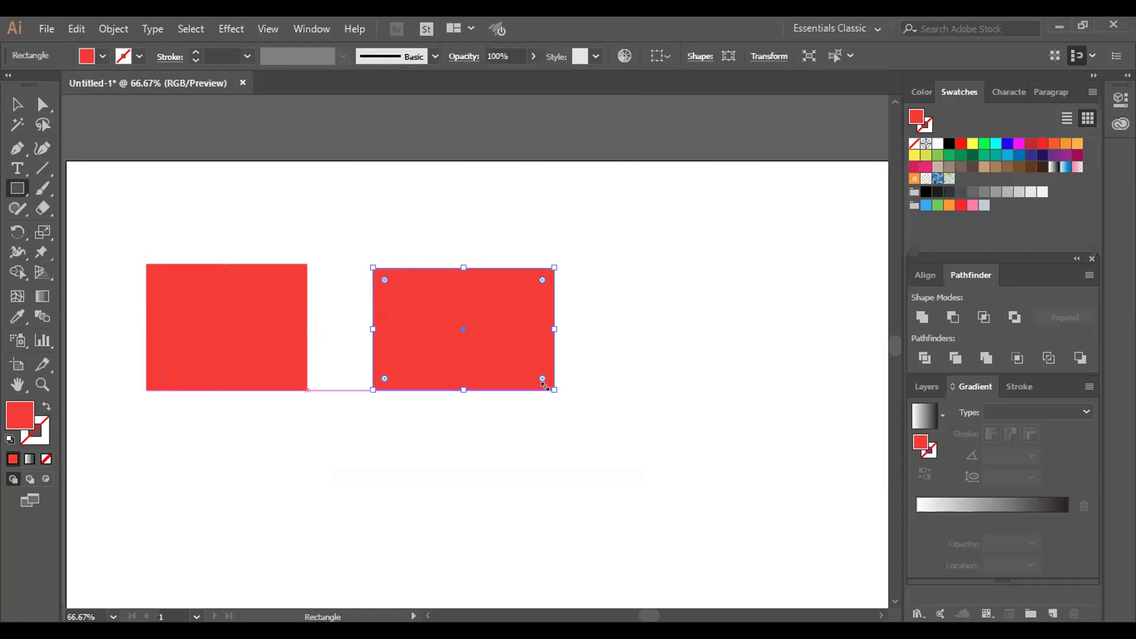
pyautogui.click(17, 104)
pyautogui.click(413, 208)
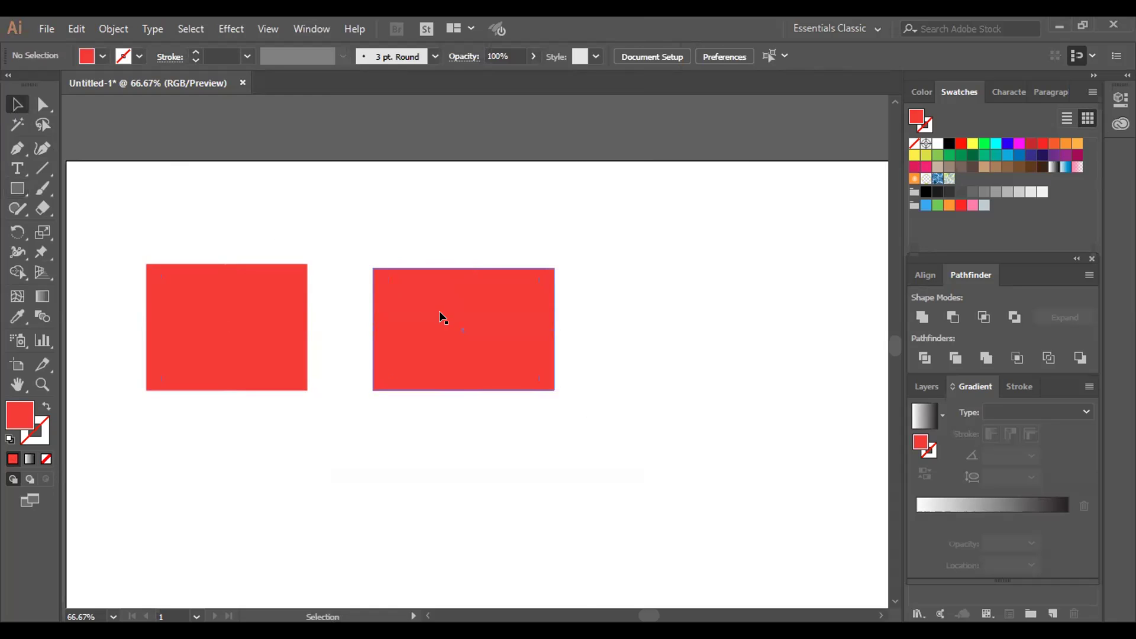
pyautogui.click(435, 286)
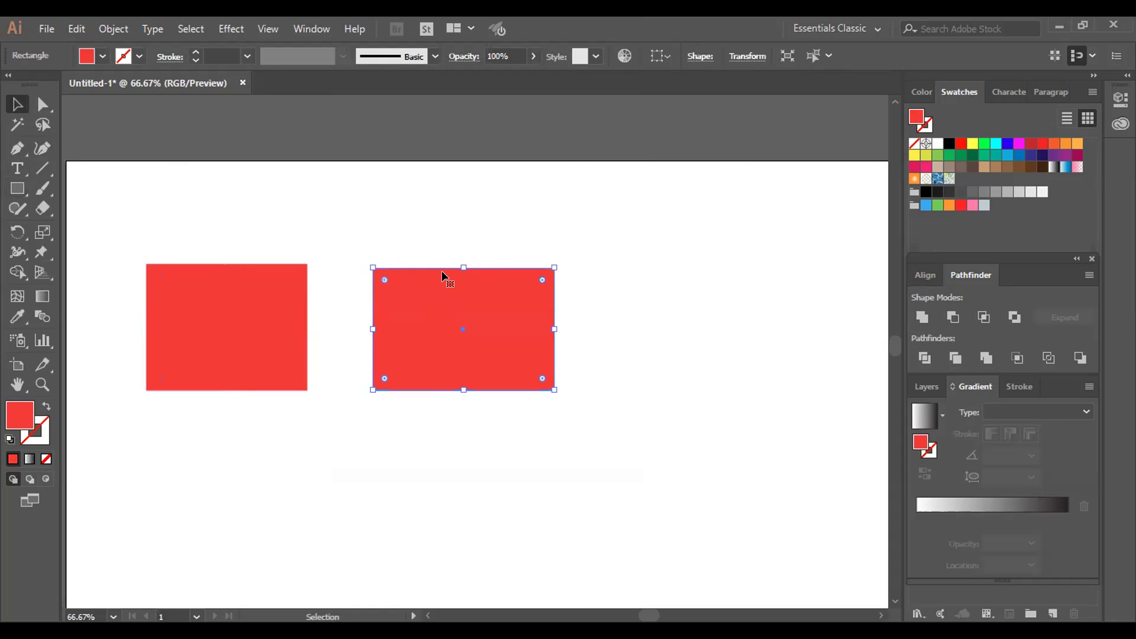
pyautogui.click(548, 396)
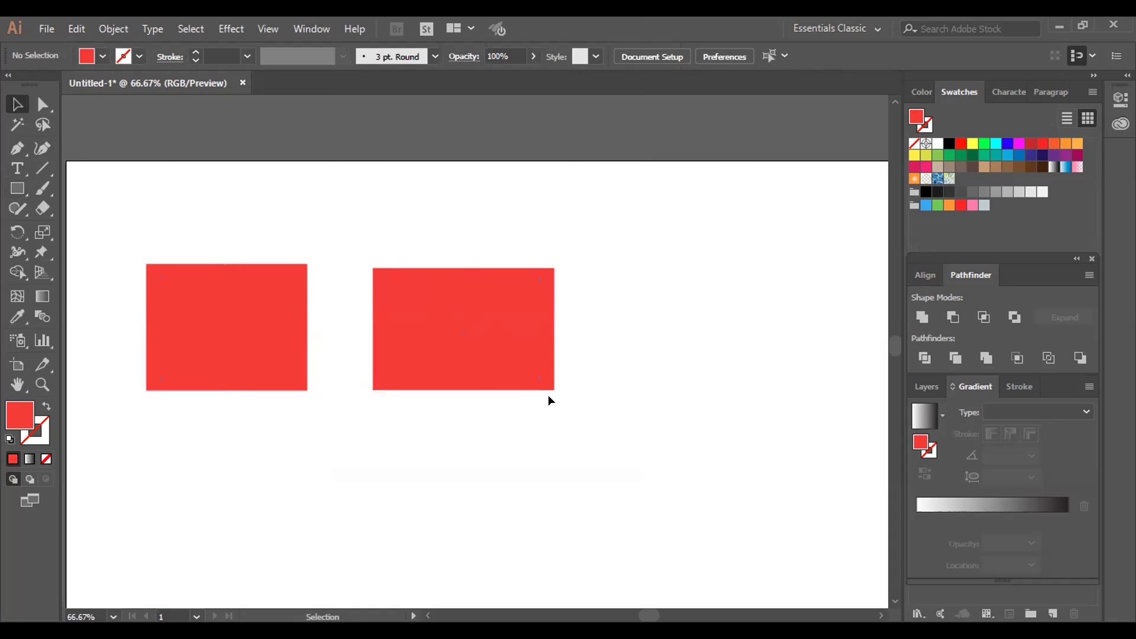
# Resize the second rectangle freely into a smaller upright shape, place it beside the first, and deselect it
pyautogui.click(498, 335)
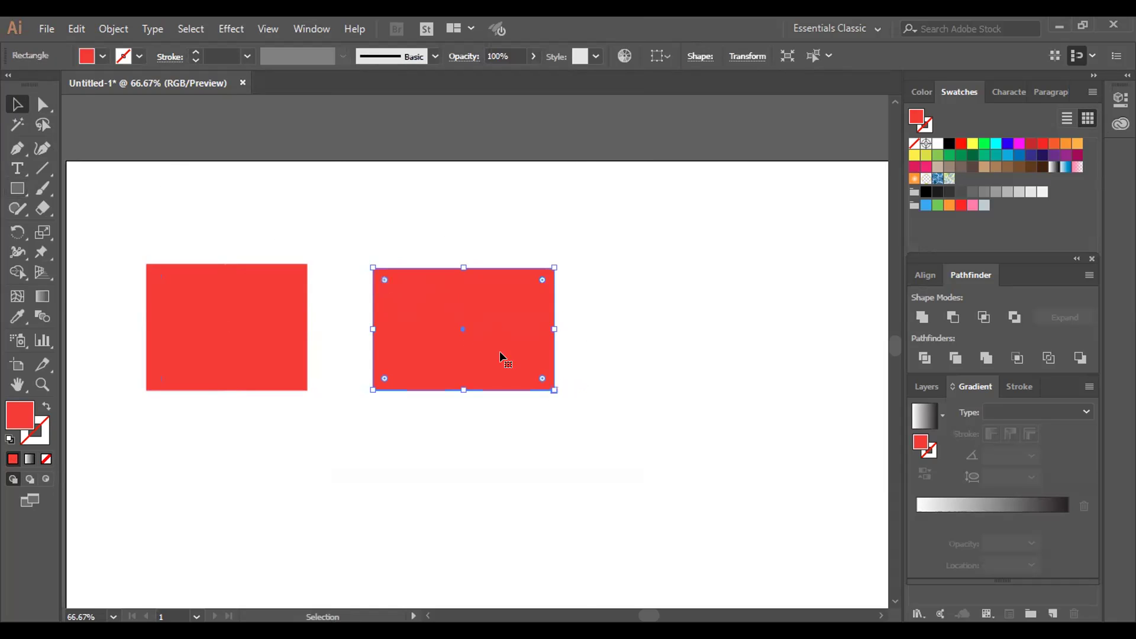
pyautogui.moveTo(551, 384); pyautogui.dragTo(491, 428)
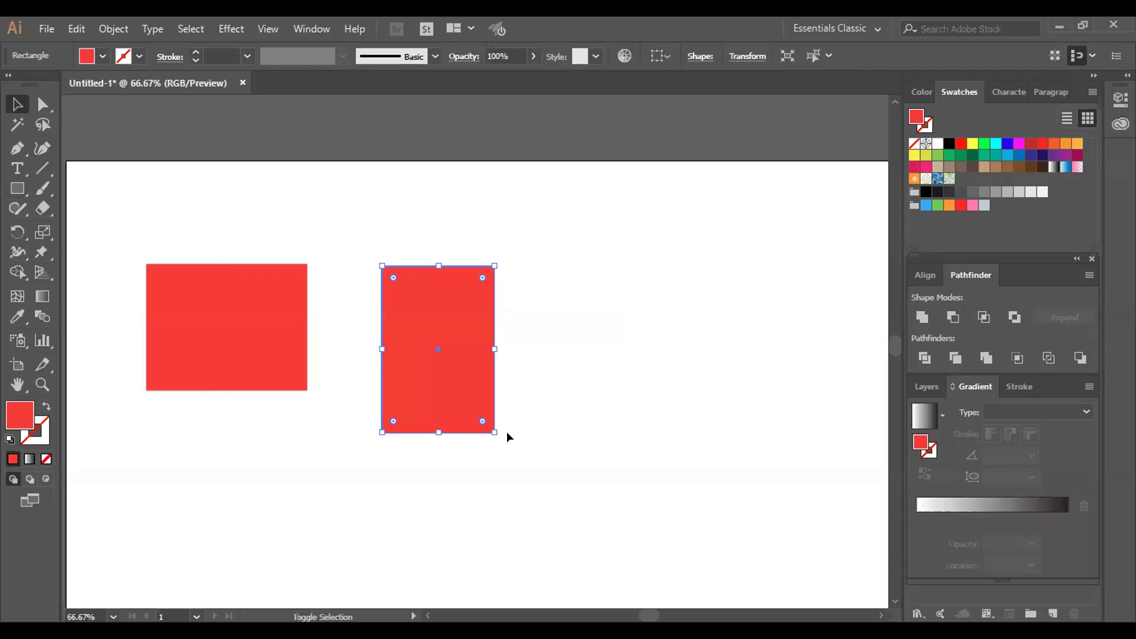
pyautogui.moveTo(495, 432); pyautogui.dragTo(415, 304)
pyautogui.click(539, 372)
pyautogui.moveTo(448, 362); pyautogui.dragTo(441, 339)
pyautogui.click(433, 194)
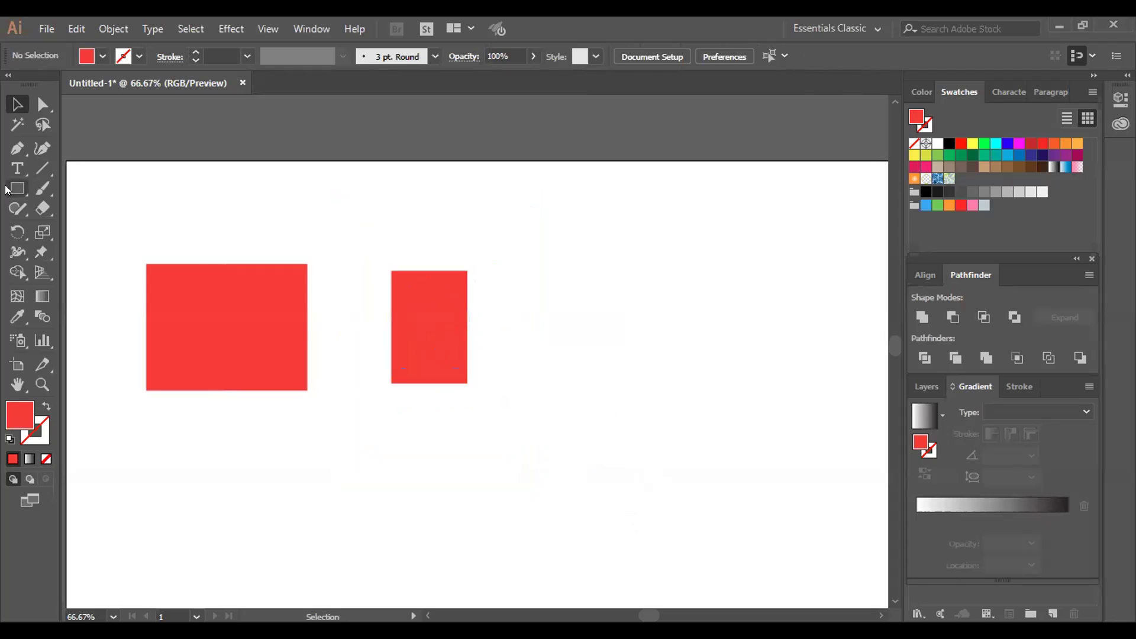
# Draw a red rounded rectangle below the first rectangle with the Rounded Rectangle tool and deselect it
pyautogui.moveTo(10, 188); pyautogui.dragTo(85, 208)
pyautogui.click(80, 205)
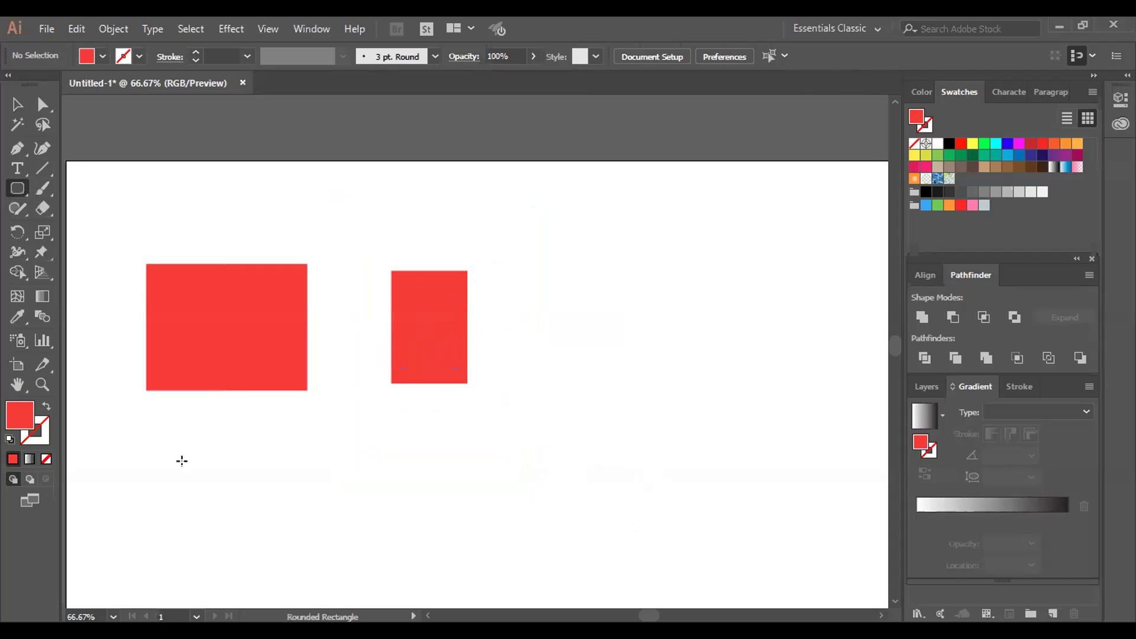
pyautogui.moveTo(185, 460); pyautogui.dragTo(307, 538)
pyautogui.hotkey('ctrl', '+')
pyautogui.hotkey('ctrl', '+')
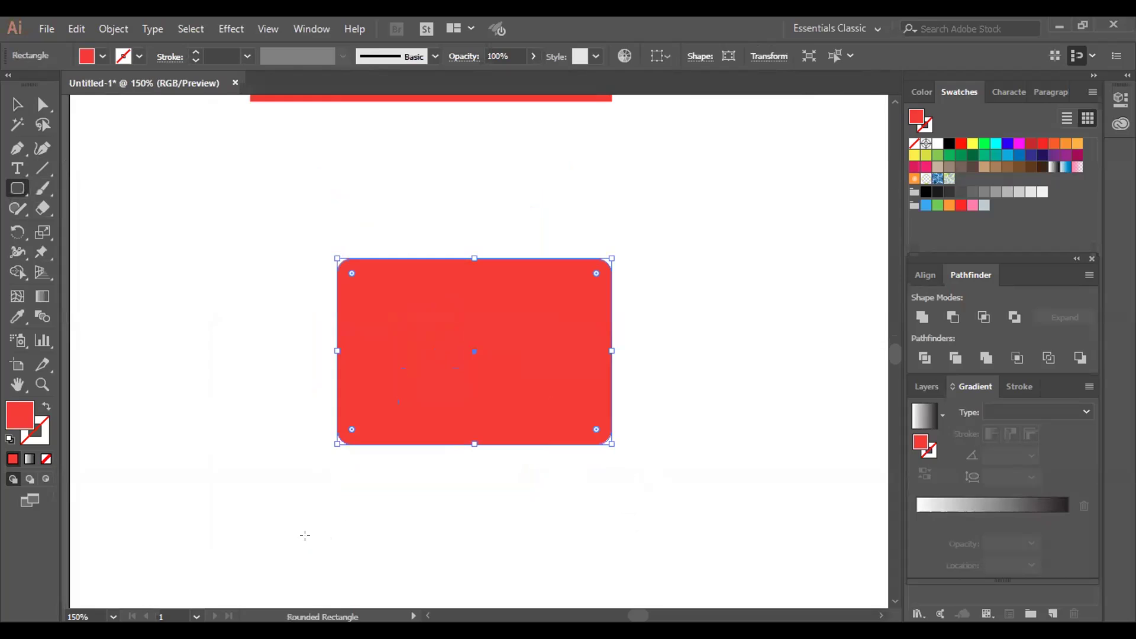
pyautogui.click(17, 104)
pyautogui.click(240, 211)
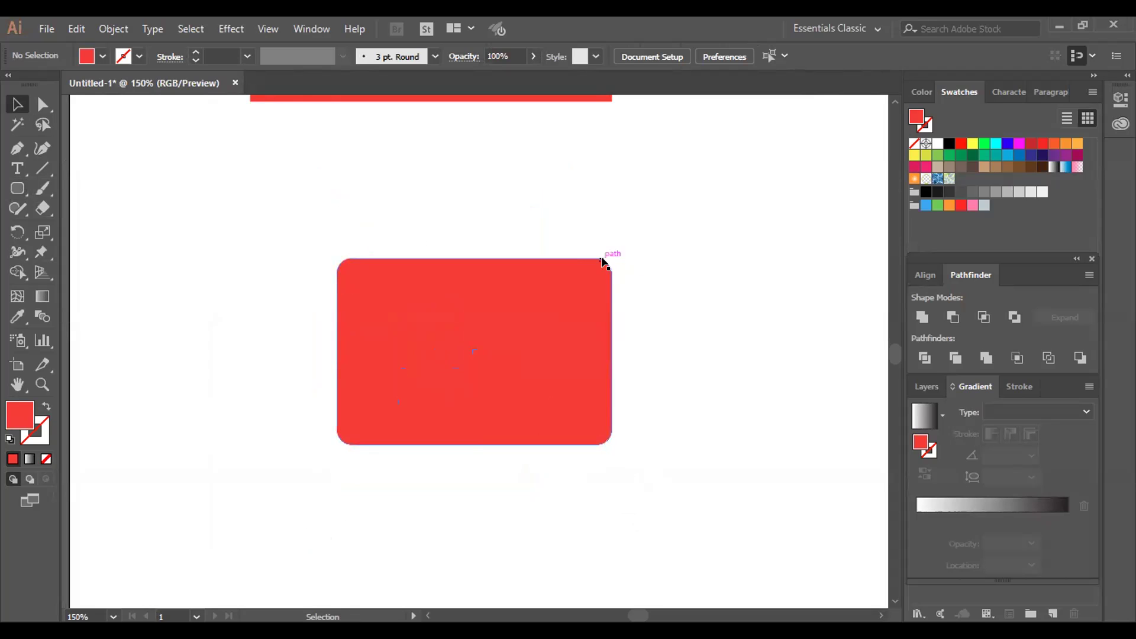
# Duplicate the red rounded rectangle to its left and deselect the copy
pyautogui.click(480, 354)
pyautogui.moveTo(493, 353); pyautogui.dragTo(201, 355)
pyautogui.click(284, 204)
pyautogui.moveTo(337, 203); pyautogui.dragTo(126, 223)
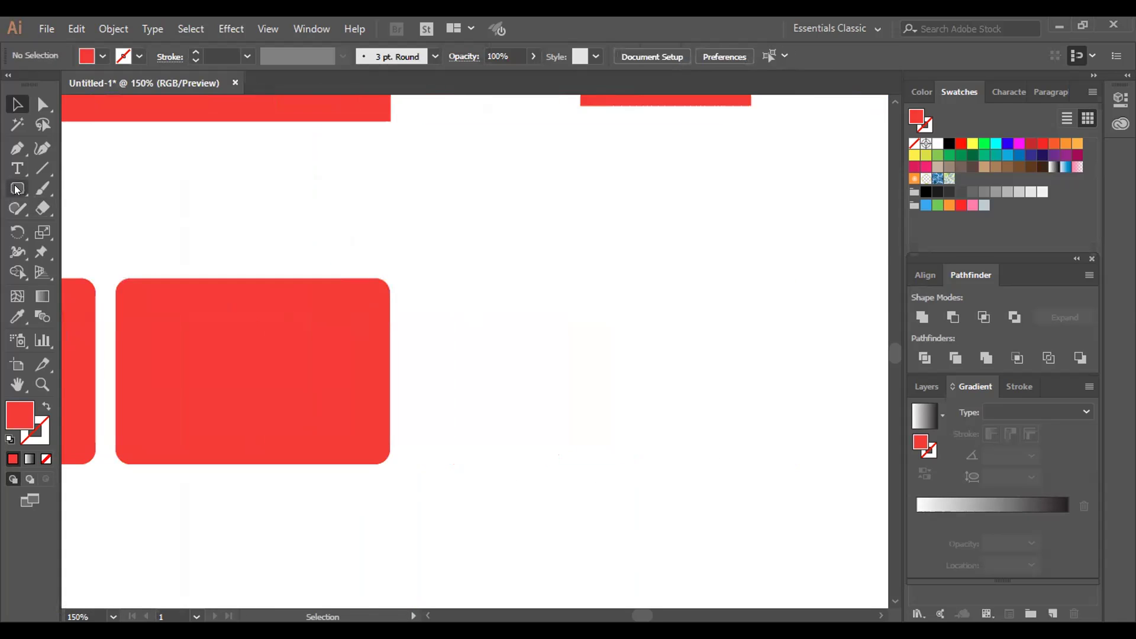
# Draw a red circle about 230 px in diameter to the right of the rounded rectangles with the Ellipse tool and deselect it
pyautogui.moveTo(17, 189); pyautogui.dragTo(60, 231)
pyautogui.press('space')
pyautogui.moveTo(602, 335); pyautogui.dragTo(272, 304)
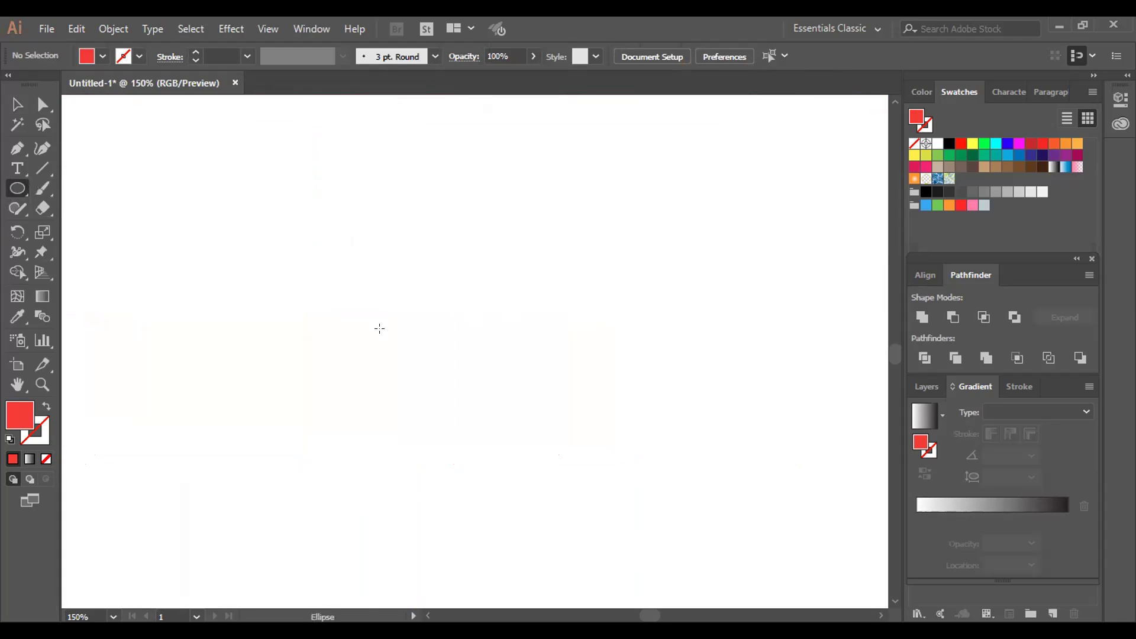
pyautogui.press('alt')
pyautogui.moveTo(380, 330); pyautogui.dragTo(527, 449)
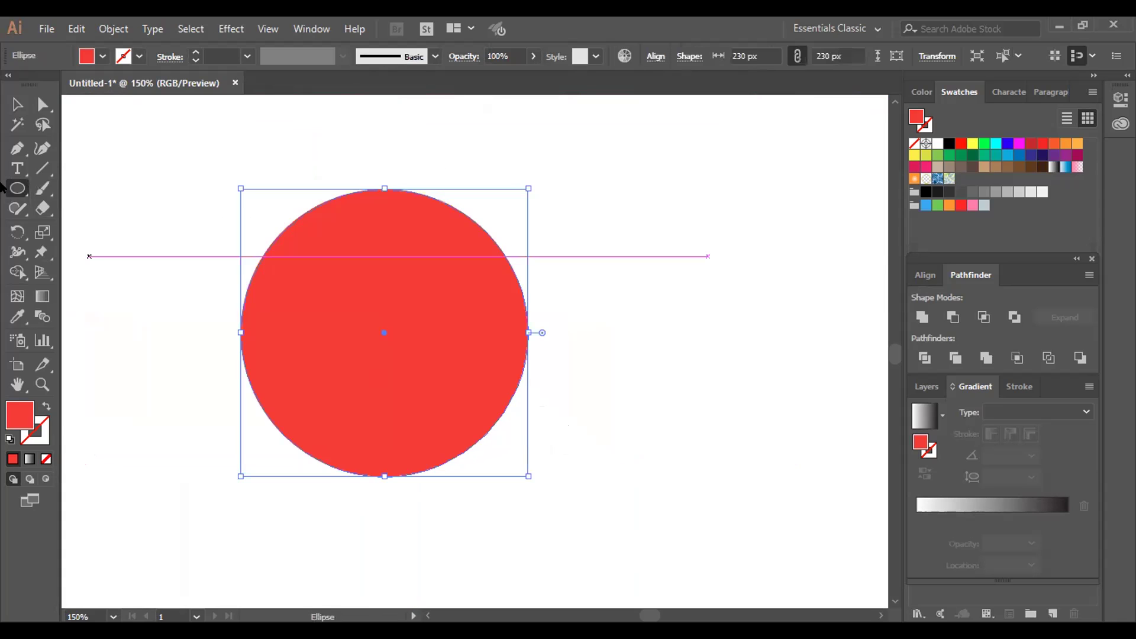
pyautogui.click(18, 104)
pyautogui.click(140, 169)
# Resize the circle freely into a horizontal ellipse of about 194 x 143 px and keep it selected
pyautogui.click(367, 253)
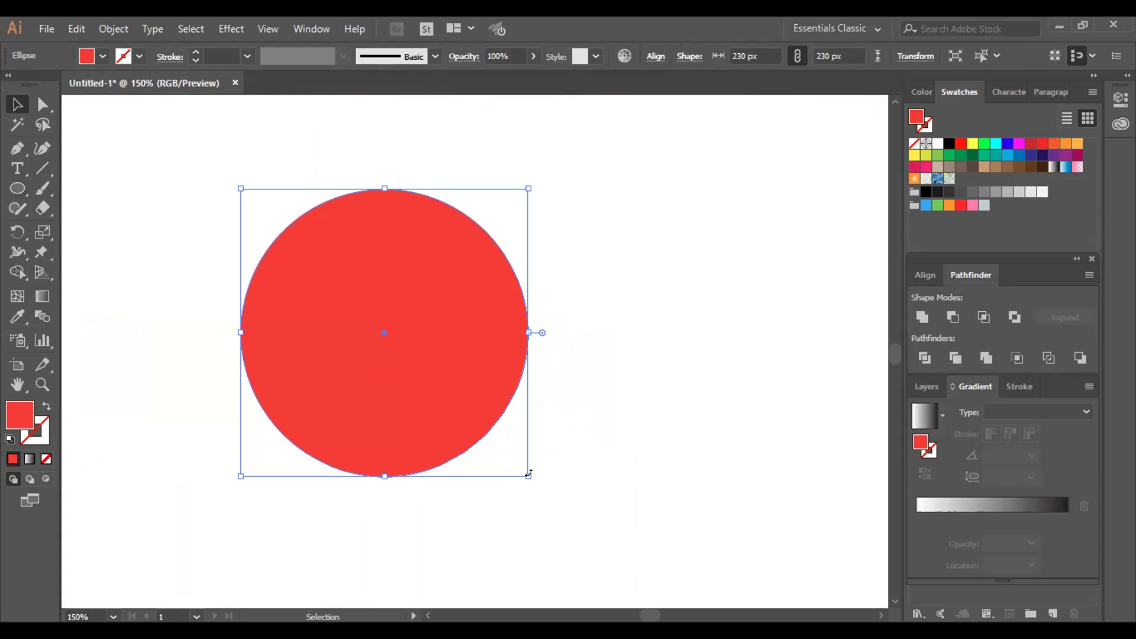
pyautogui.moveTo(527, 473); pyautogui.dragTo(483, 367)
pyautogui.moveTo(551, 383); pyautogui.dragTo(180, 166)
pyautogui.click(192, 171)
pyautogui.click(327, 260)
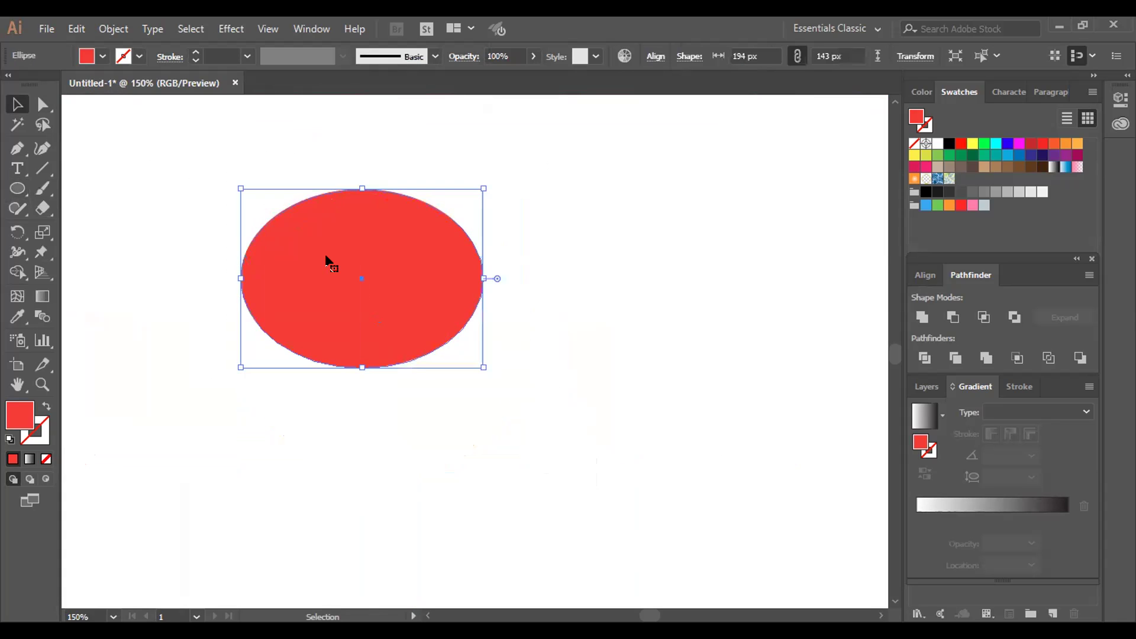
# Enlarge the ellipse to about 326 x 240 px and deselect it
pyautogui.moveTo(484, 367); pyautogui.dragTo(565, 431)
pyautogui.hotkey('ctrl', '-')
pyautogui.hotkey('ctrl', '-')
pyautogui.hotkey('ctrl', '-')
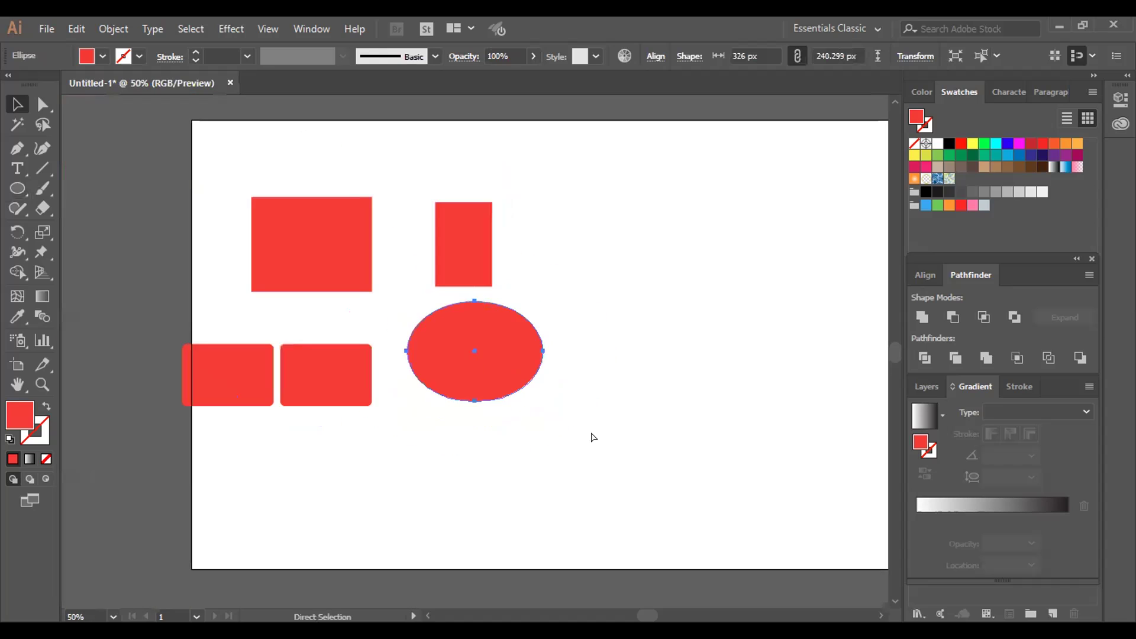
pyautogui.press('v')
pyautogui.click(294, 307)
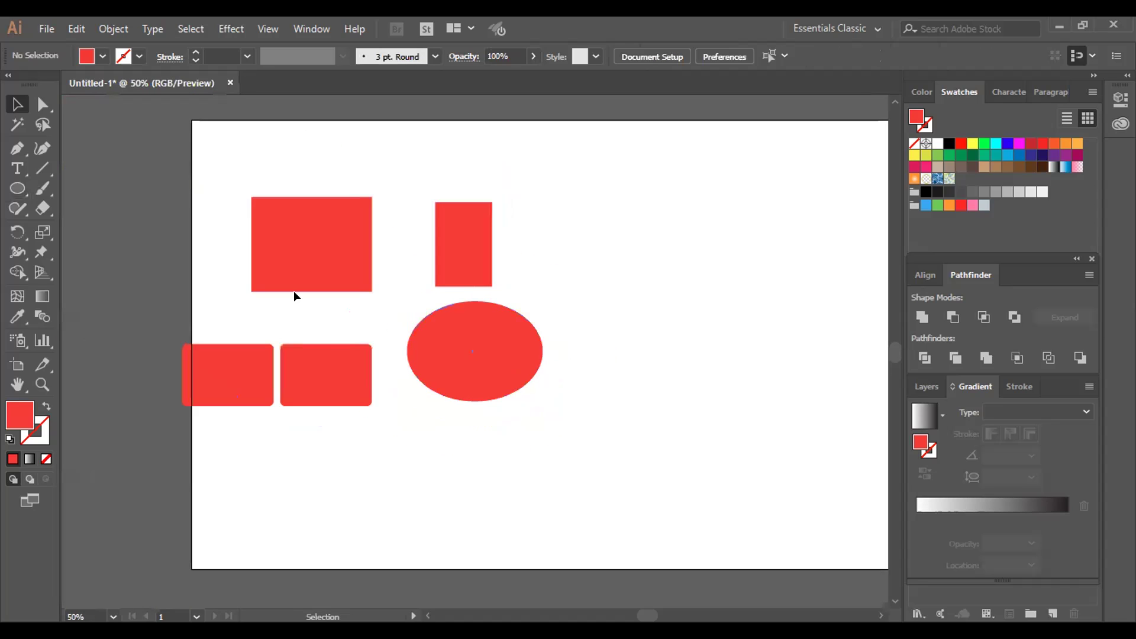
# Draw a large red hexagon to the right of the ellipse with the Polygon tool and deselect it
pyautogui.click(19, 188)
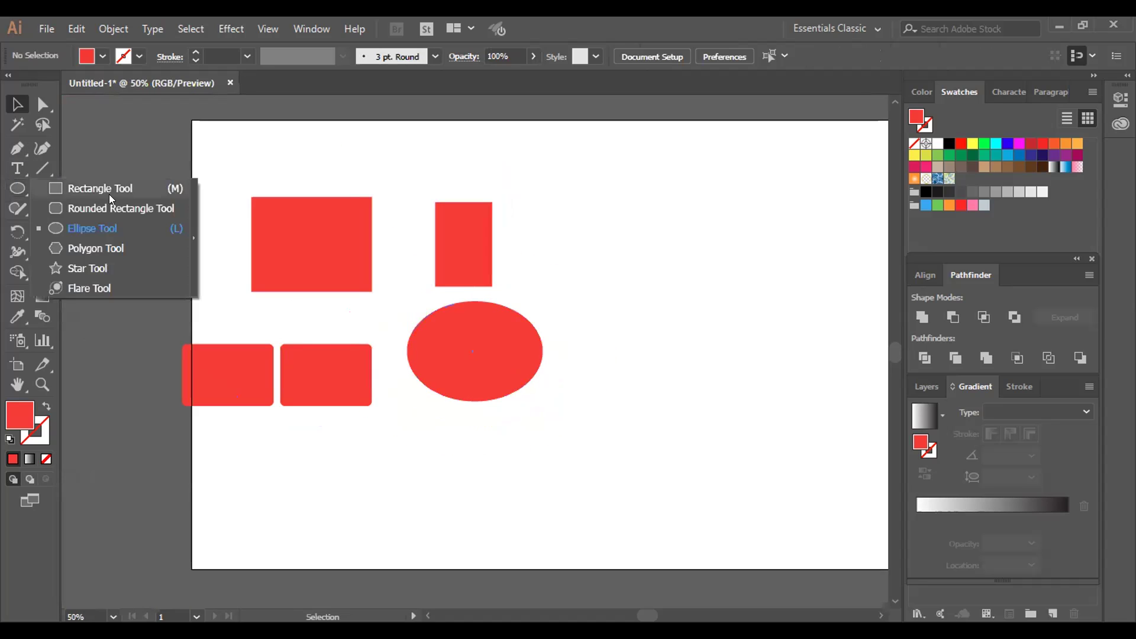
pyautogui.click(72, 248)
pyautogui.moveTo(685, 349); pyautogui.dragTo(443, 345)
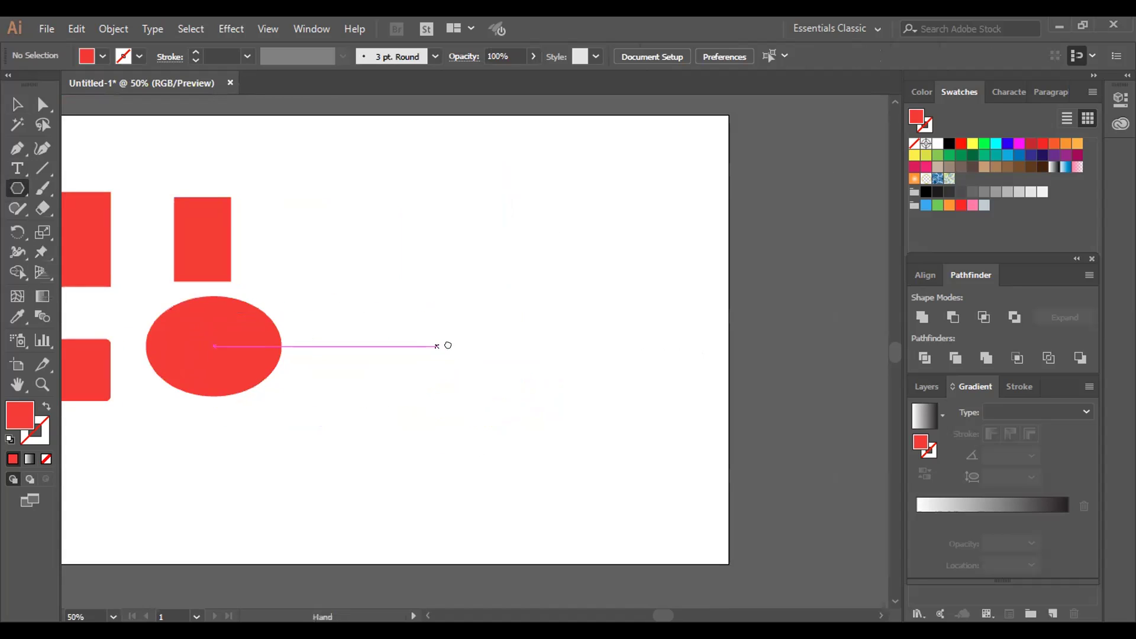
pyautogui.moveTo(413, 289); pyautogui.dragTo(465, 367)
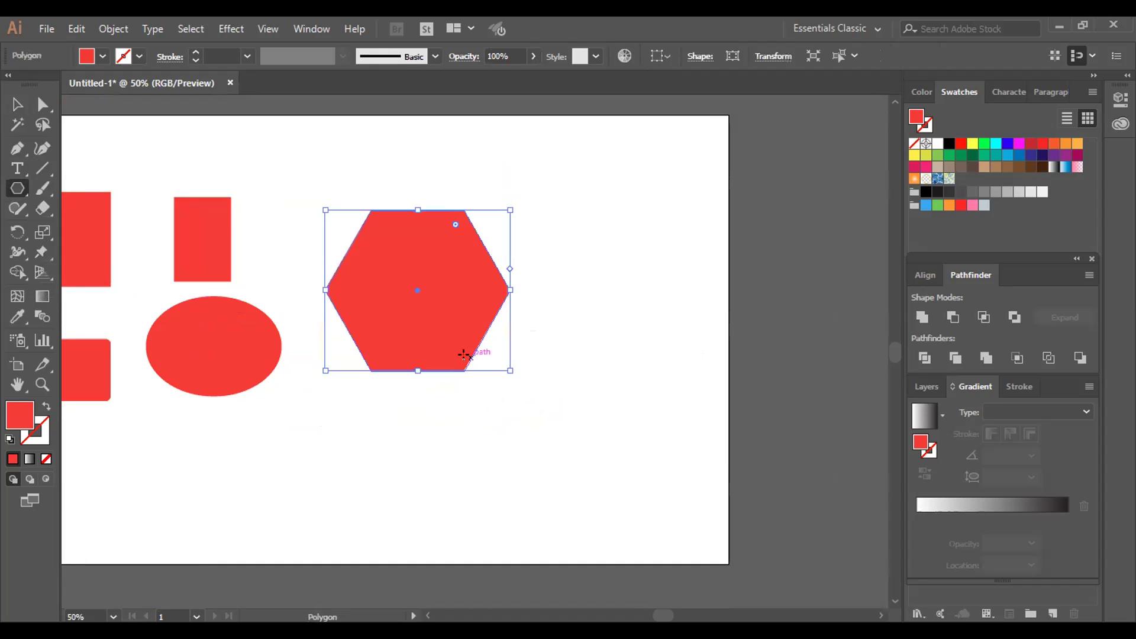
pyautogui.press('v')
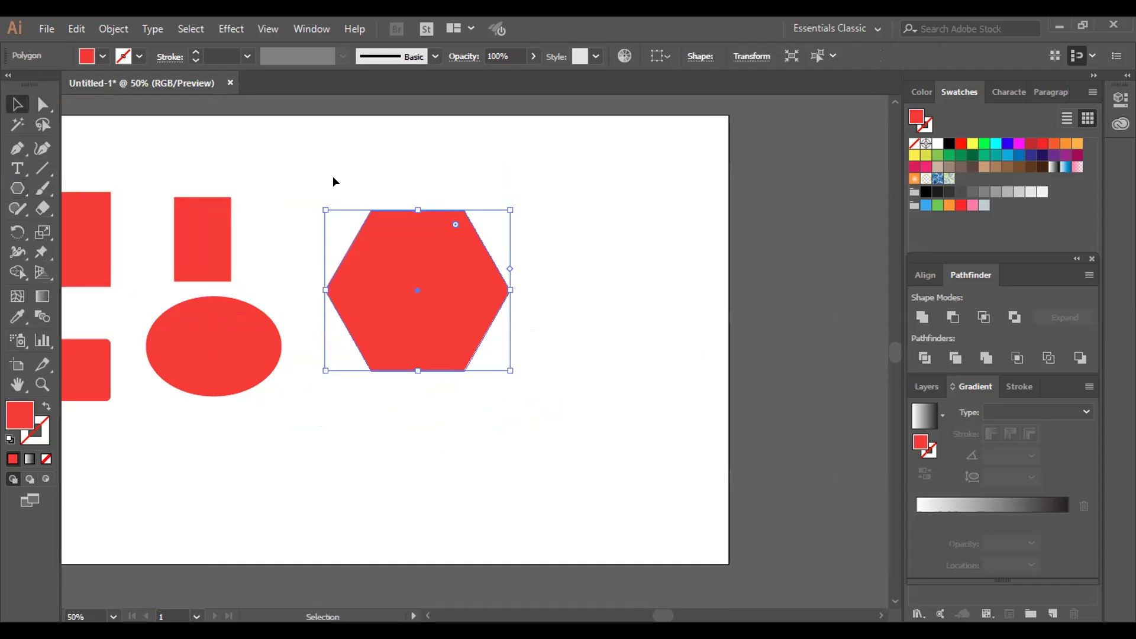
pyautogui.click(373, 174)
# Rotate the hexagon about a quarter turn clockwise so that a corner points up, and deselect it
pyautogui.click(413, 276)
pyautogui.moveTo(513, 203); pyautogui.dragTo(504, 391)
pyautogui.click(509, 418)
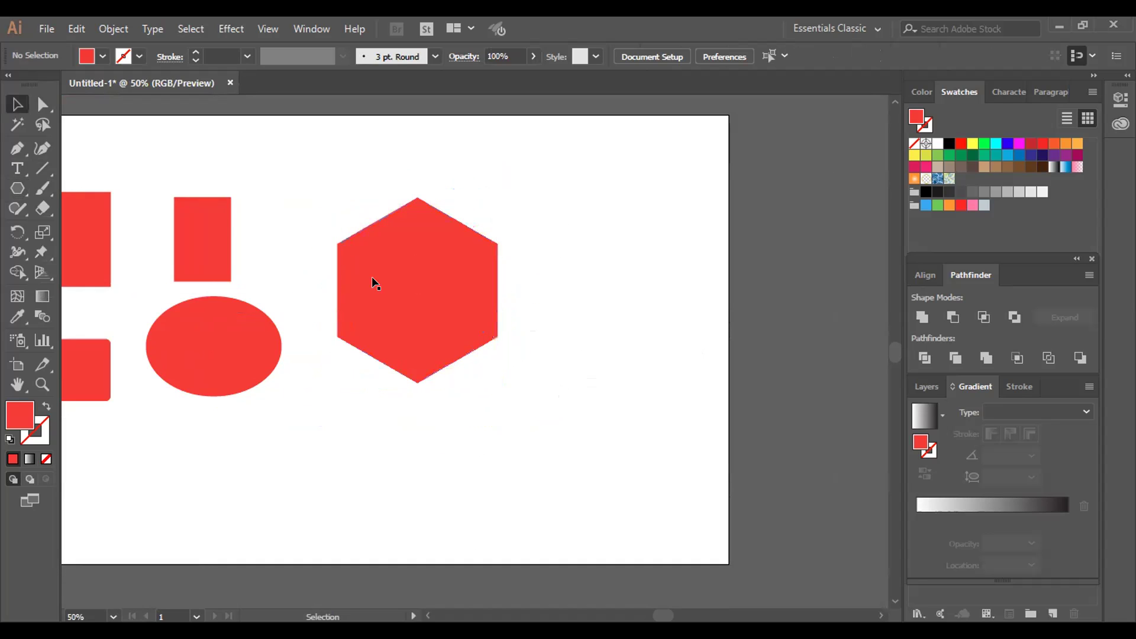
# Draw a red five-pointed star below the hexagon with the Star tool and deselect it
pyautogui.moveTo(10, 189); pyautogui.dragTo(86, 267)
pyautogui.moveTo(353, 462); pyautogui.dragTo(409, 513)
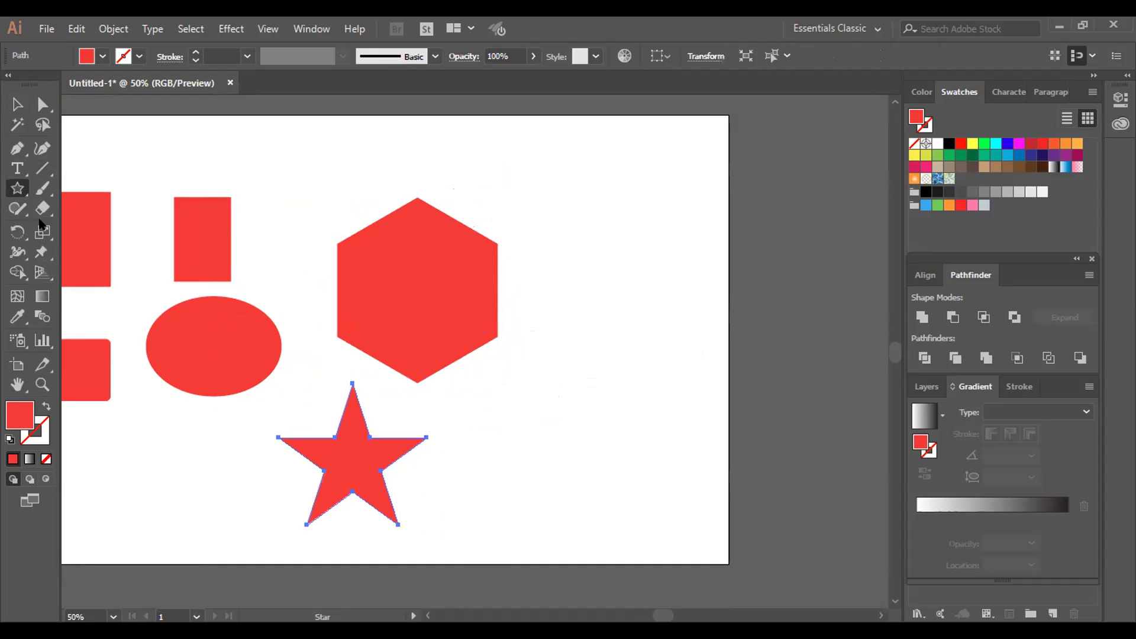
pyautogui.click(18, 104)
pyautogui.click(466, 431)
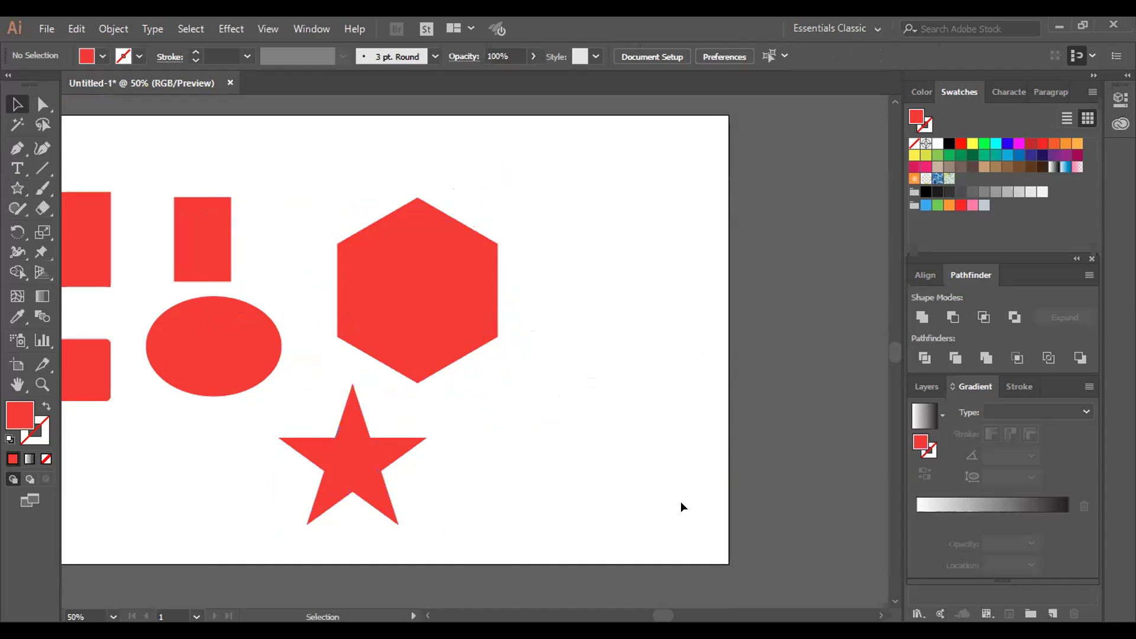
# Move the left rounded rectangle directly below the other one, inside the artboard, and deselect it
pyautogui.hscroll(-5, 683, 499)
pyautogui.scroll(2, 684, 499)
pyautogui.scroll(-2, 685, 498)
pyautogui.hscroll(3, 685, 499)
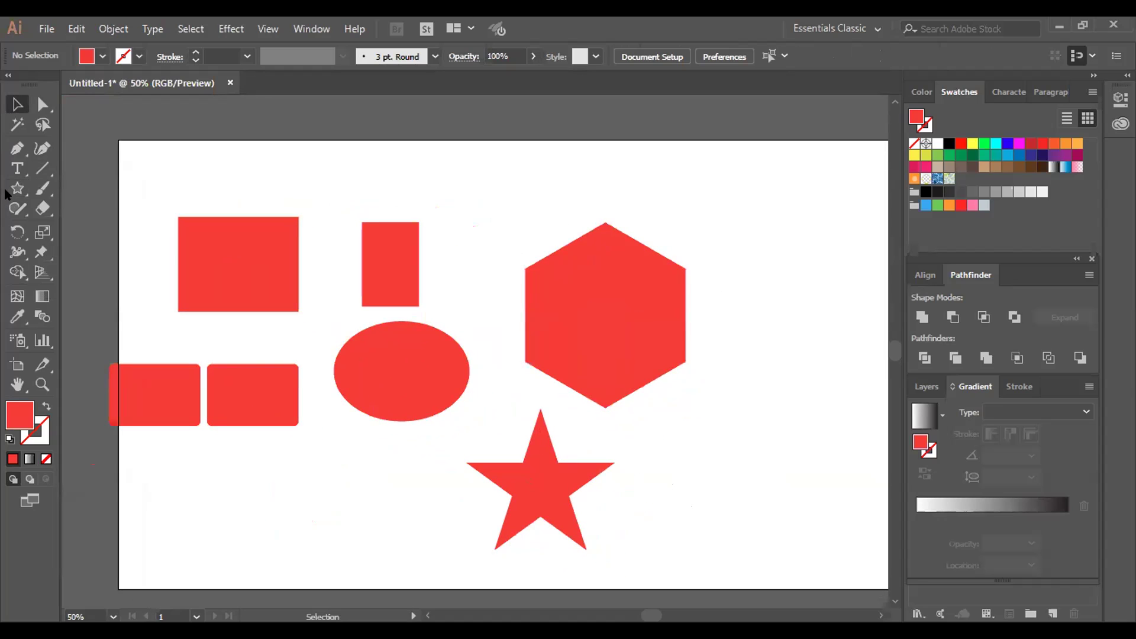
pyautogui.moveTo(9, 189); pyautogui.dragTo(60, 277)
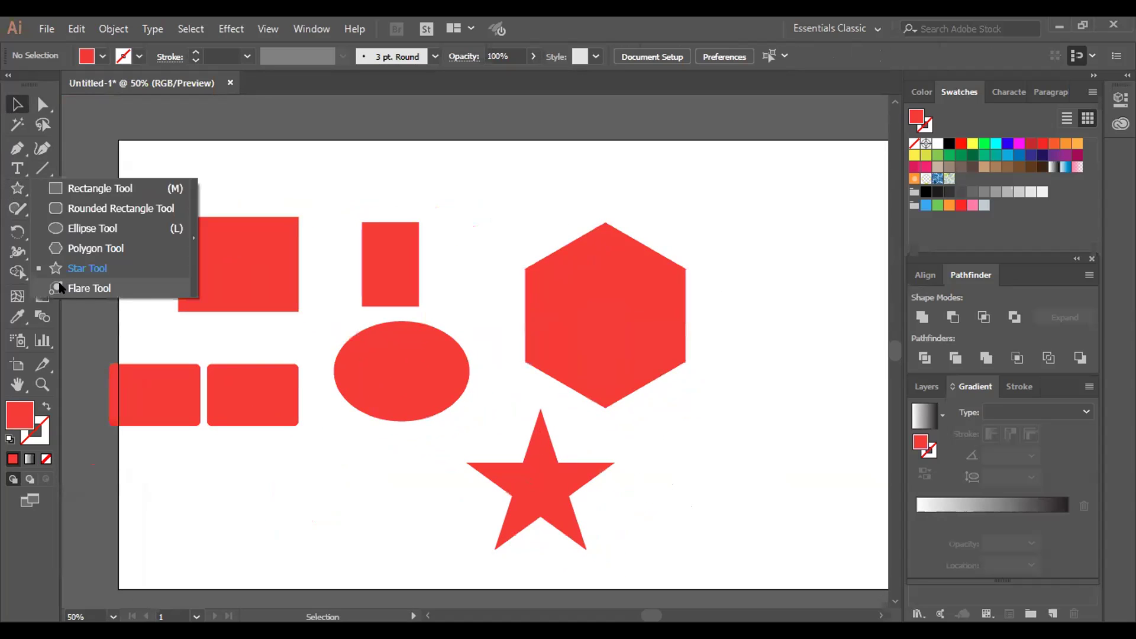
pyautogui.moveTo(649, 436); pyautogui.dragTo(318, 410)
pyautogui.moveTo(120, 378); pyautogui.dragTo(217, 449)
pyautogui.click(287, 449)
pyautogui.hotkey('ctrl', '-')
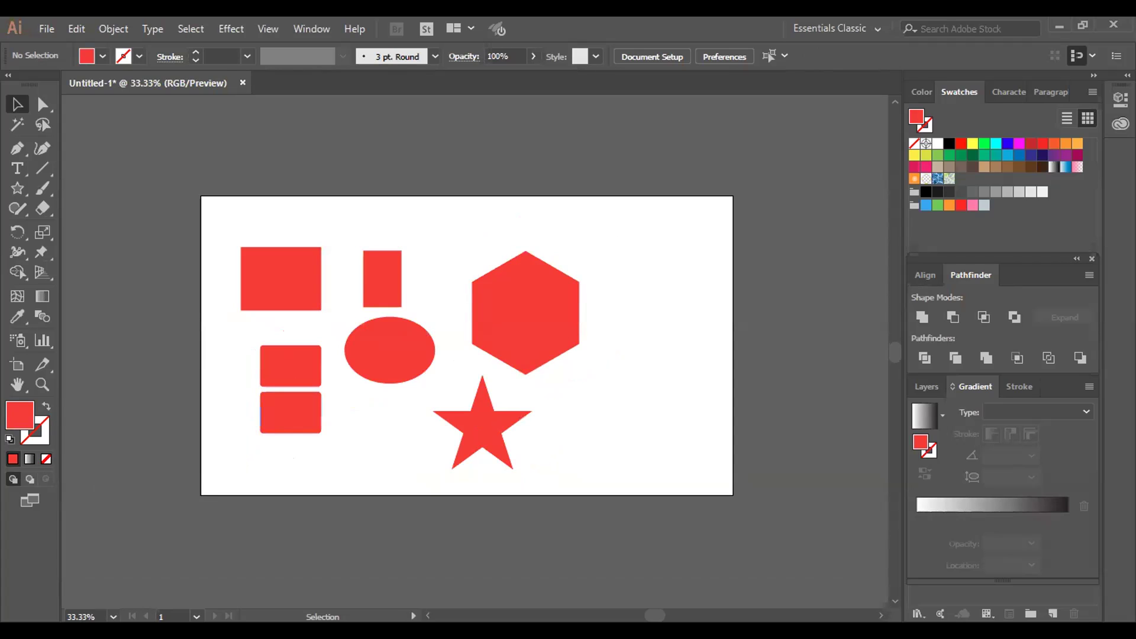
# Select all the shapes together, deselect them, and view the artboard at 33.33% and 50% zoom
pyautogui.hotkey('ctrl', '=')
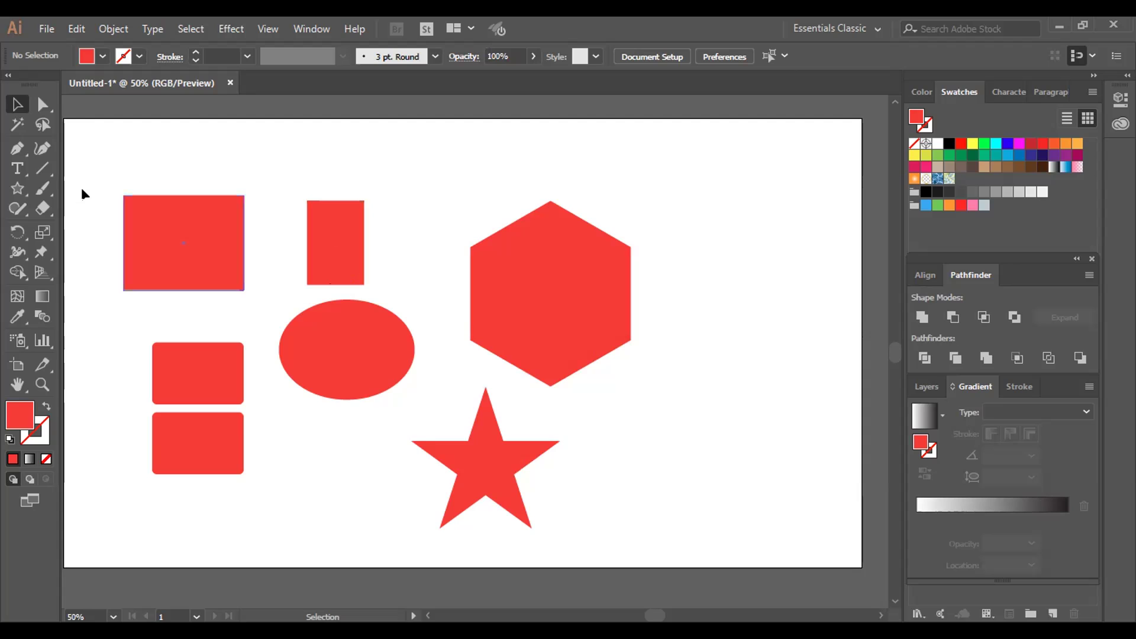
pyautogui.moveTo(94, 175); pyautogui.dragTo(668, 529)
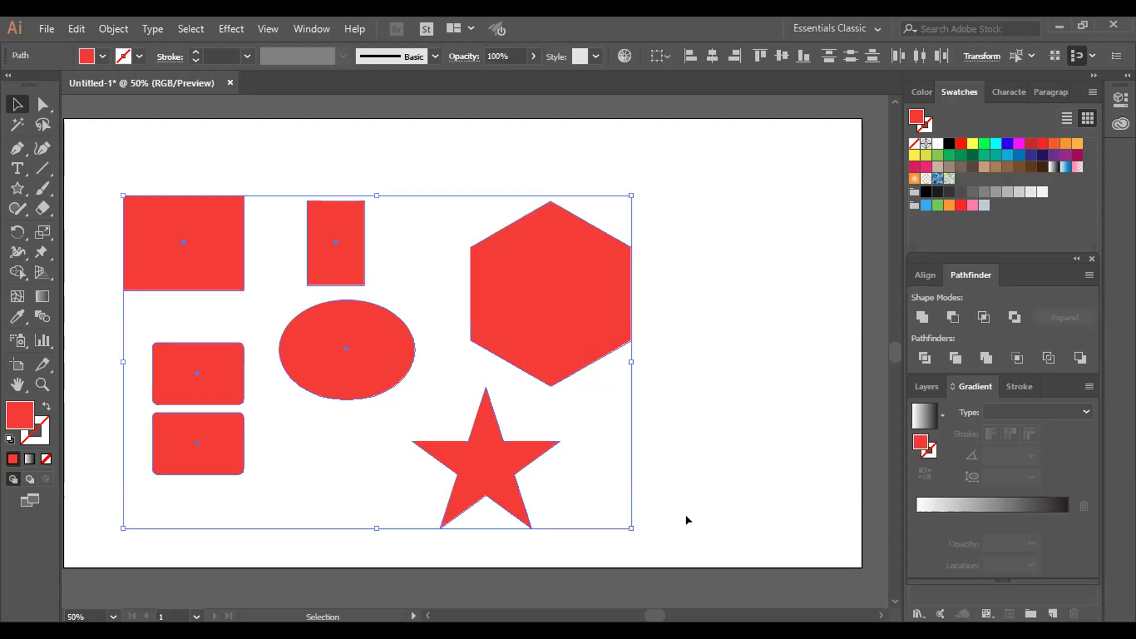
pyautogui.click(686, 519)
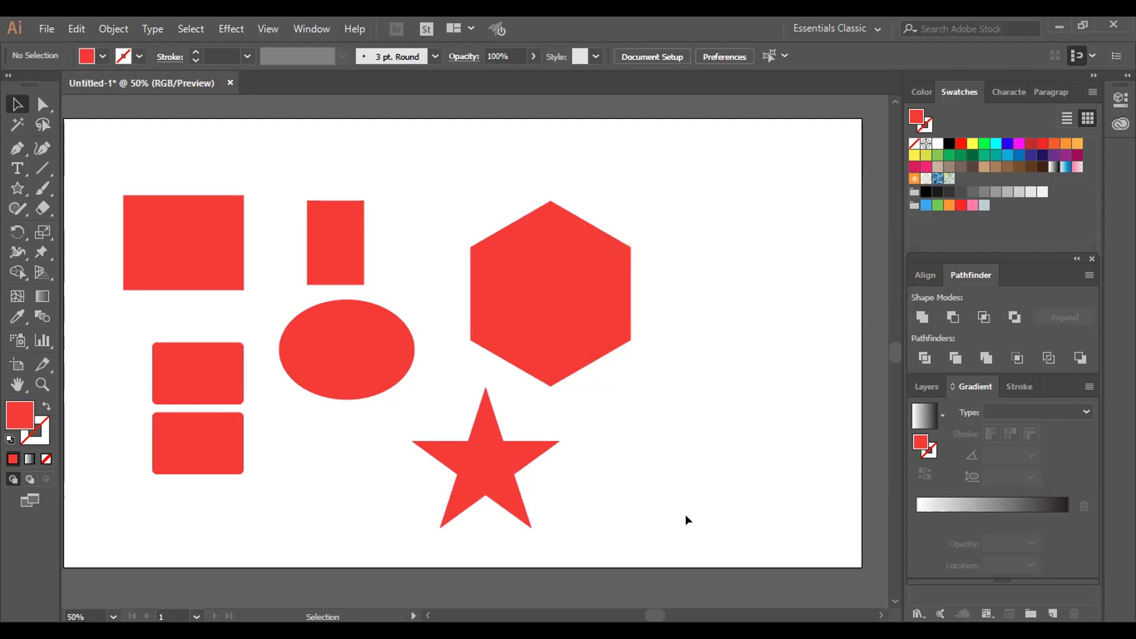
pyautogui.hotkey('ctrl', '-')
pyautogui.hotkey('ctrl', '+')
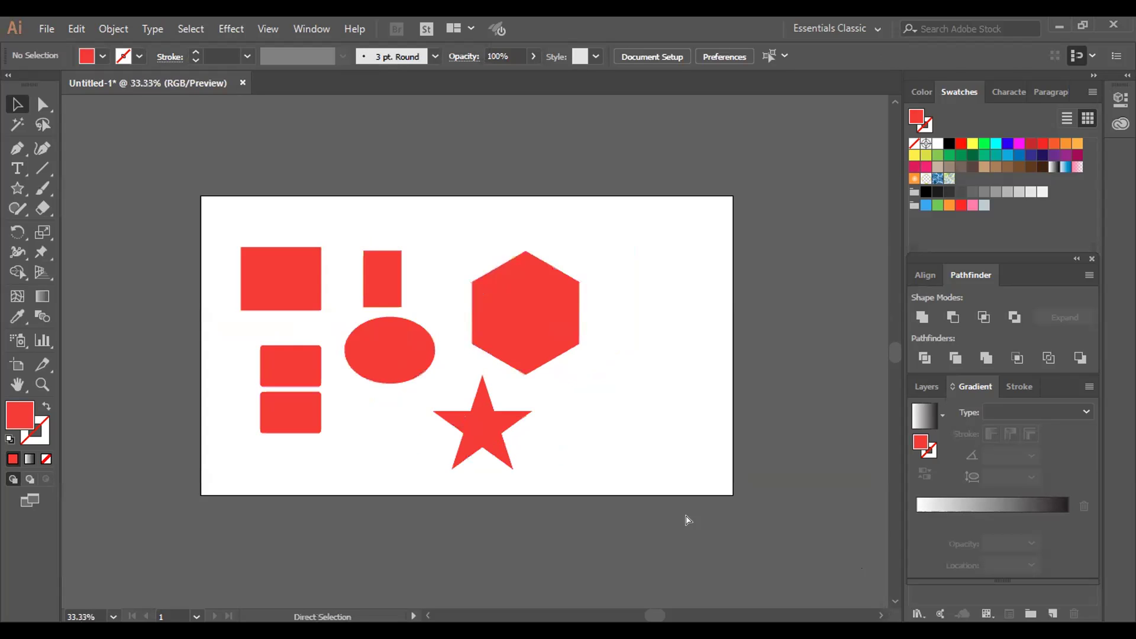
pyautogui.hotkey('ctrl', '+')
pyautogui.hotkey('ctrl', '-')
pyautogui.hotkey('ctrl', '+')
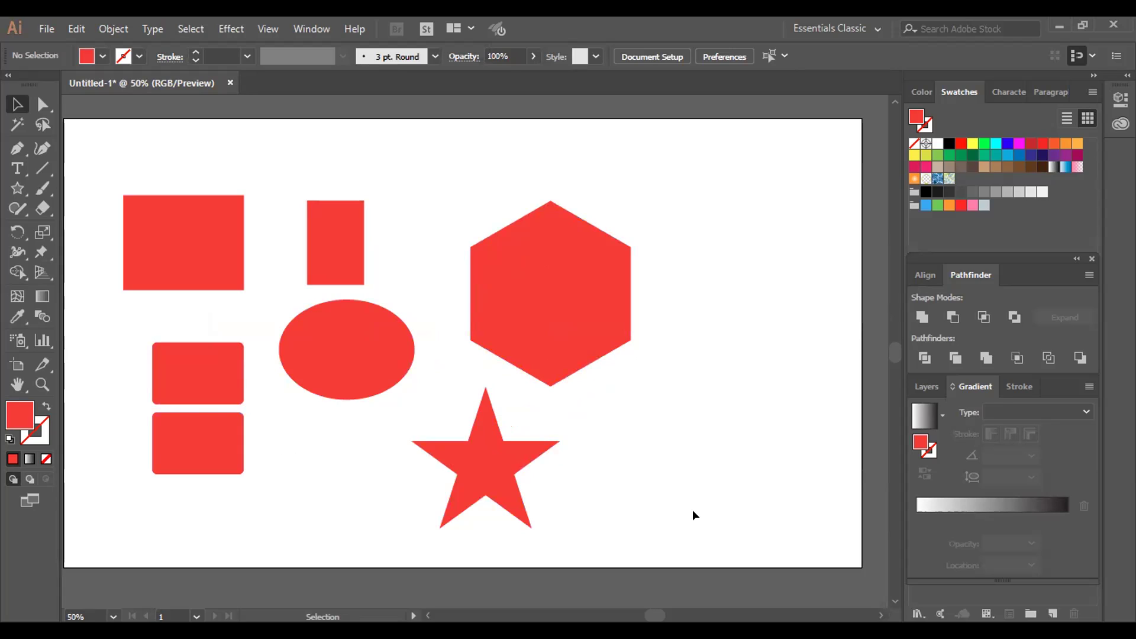
# Move the hexagon slightly up and to the left, away from the star, and deselect it
pyautogui.moveTo(668, 361); pyautogui.dragTo(492, 225)
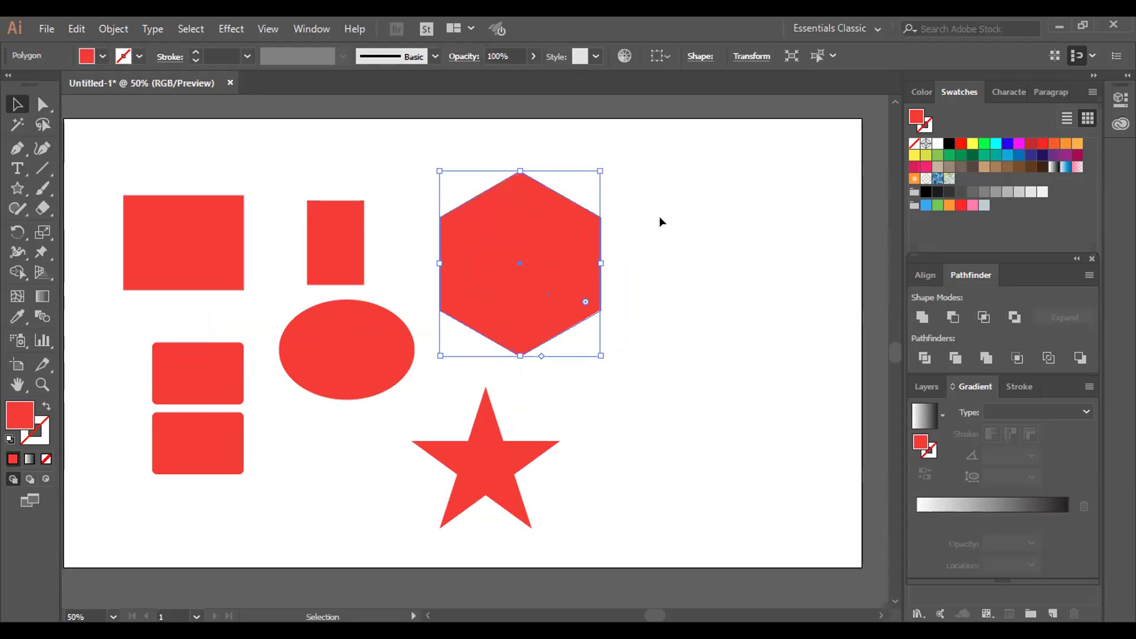
pyautogui.click(660, 221)
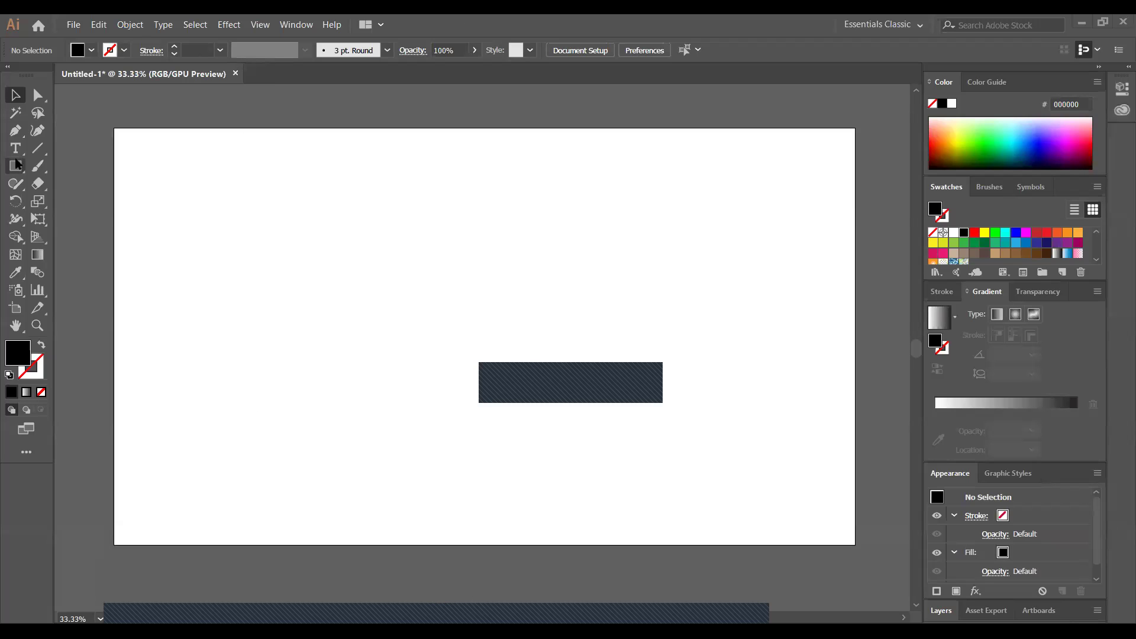
# Draw a large black hexagon above the patterned rectangle with the Polygon tool and move it up against the artboard's upper edge
pyautogui.moveTo(18, 170); pyautogui.dragTo(64, 217)
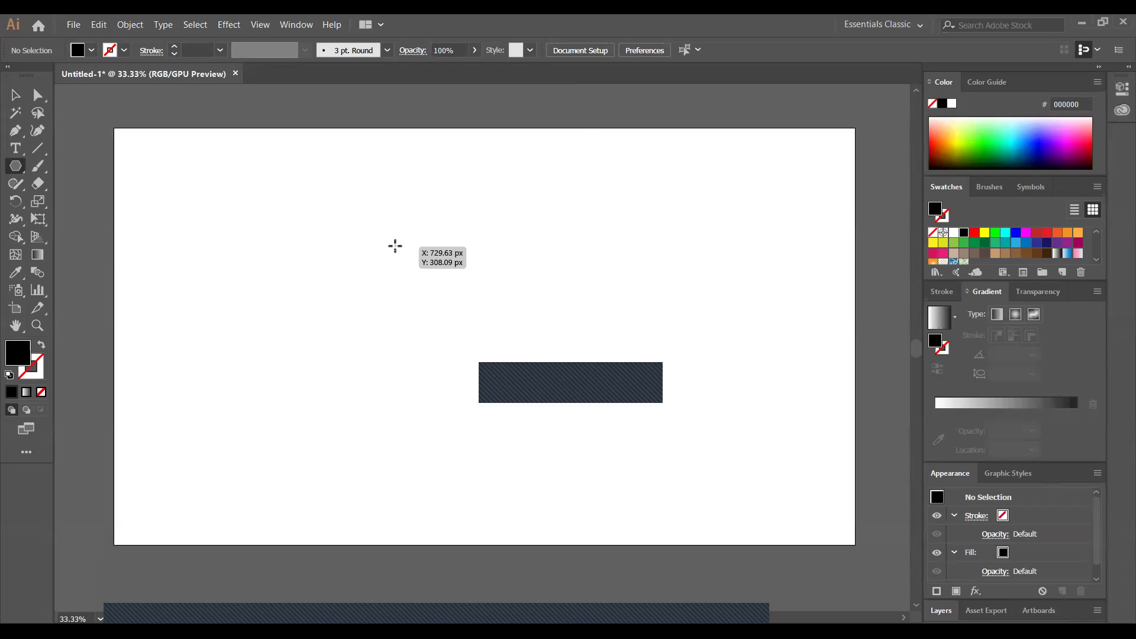
pyautogui.moveTo(395, 245); pyautogui.dragTo(458, 322)
pyautogui.click(16, 95)
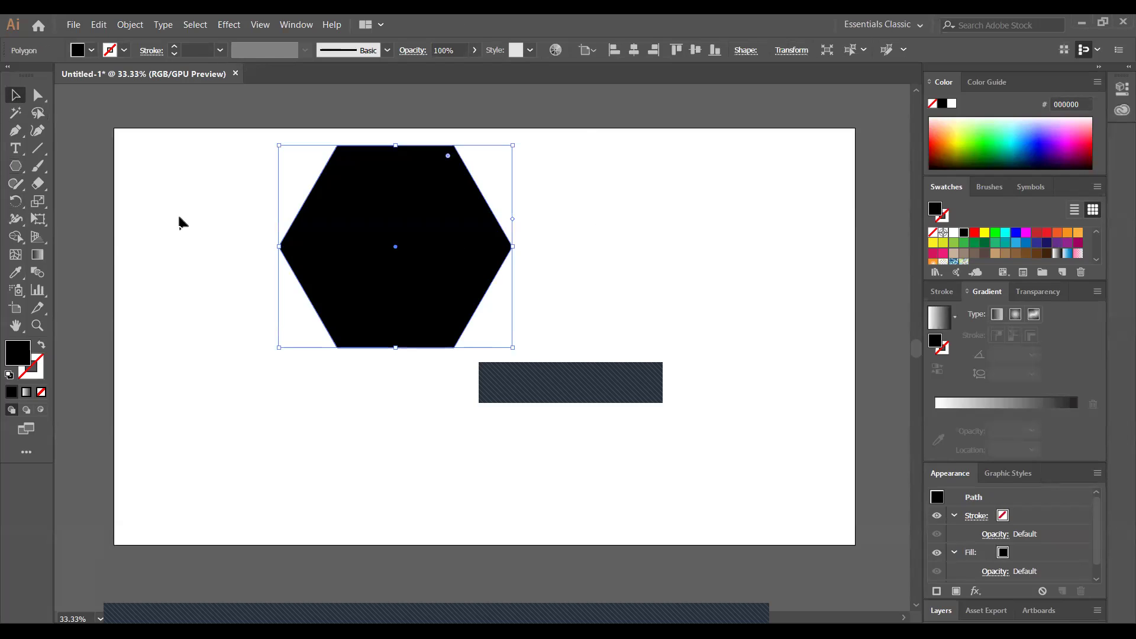
pyautogui.moveTo(404, 277)
pyautogui.mouseDown()
pyautogui.moveTo(436, 334)
pyautogui.moveTo(416, 347)
pyautogui.moveTo(416, 370)
pyautogui.moveTo(495, 269)
pyautogui.moveTo(381, 261)
pyautogui.moveTo(409, 275)
pyautogui.mouseUp()
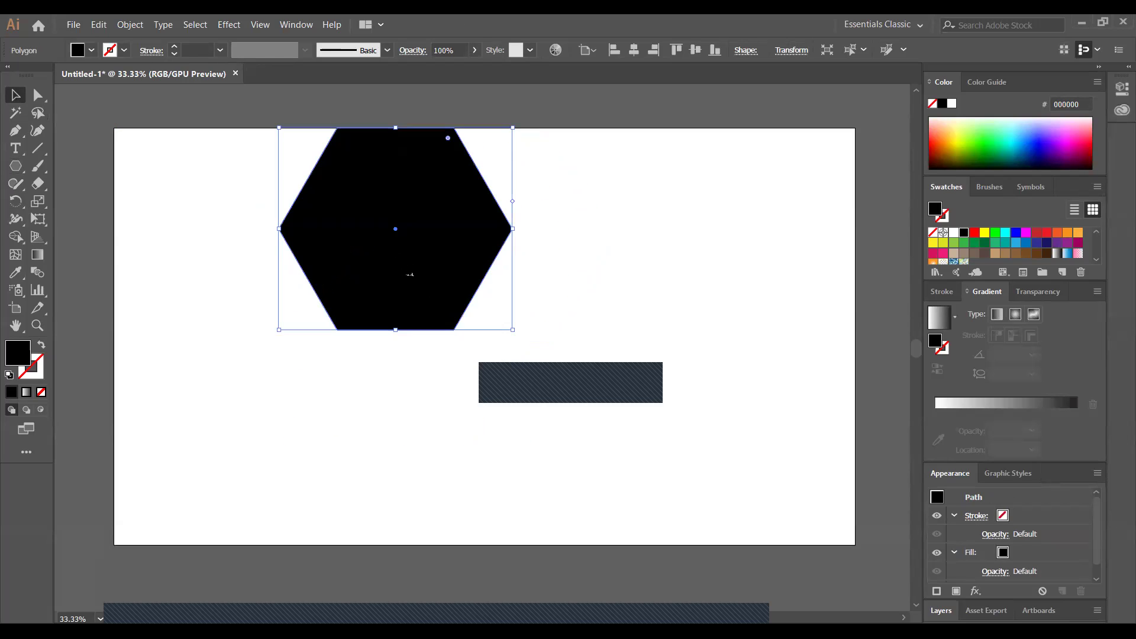
# Close and restart Illustrator, and create a new Web-Large document of 1920 x 1080 px
pyautogui.click(1121, 23)
pyautogui.click(639, 343)
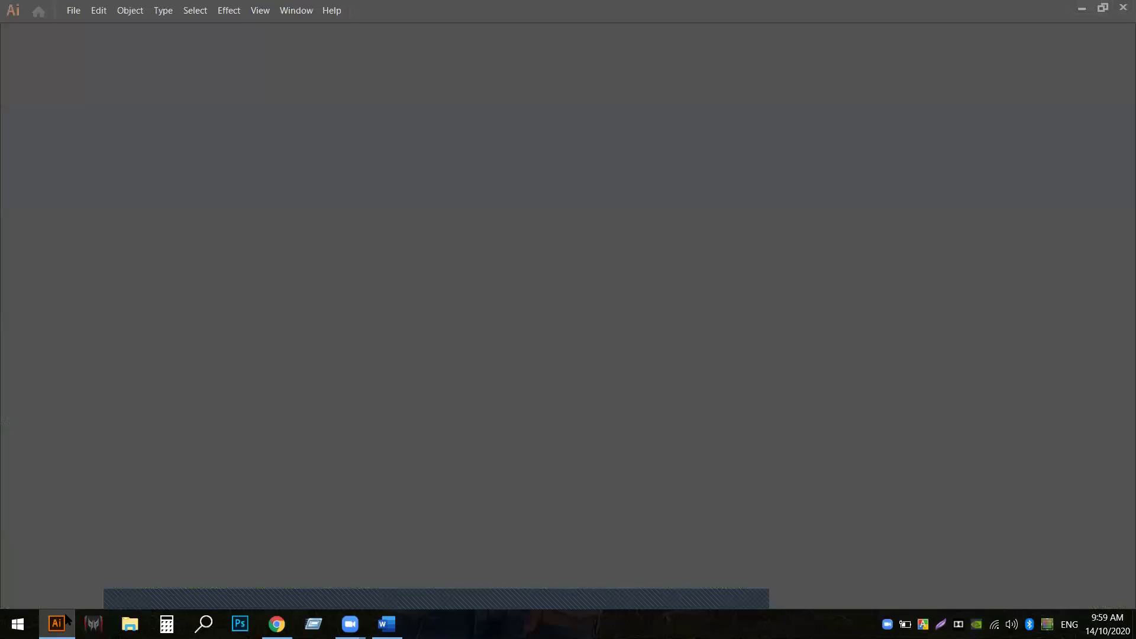
pyautogui.moveTo(67, 618)
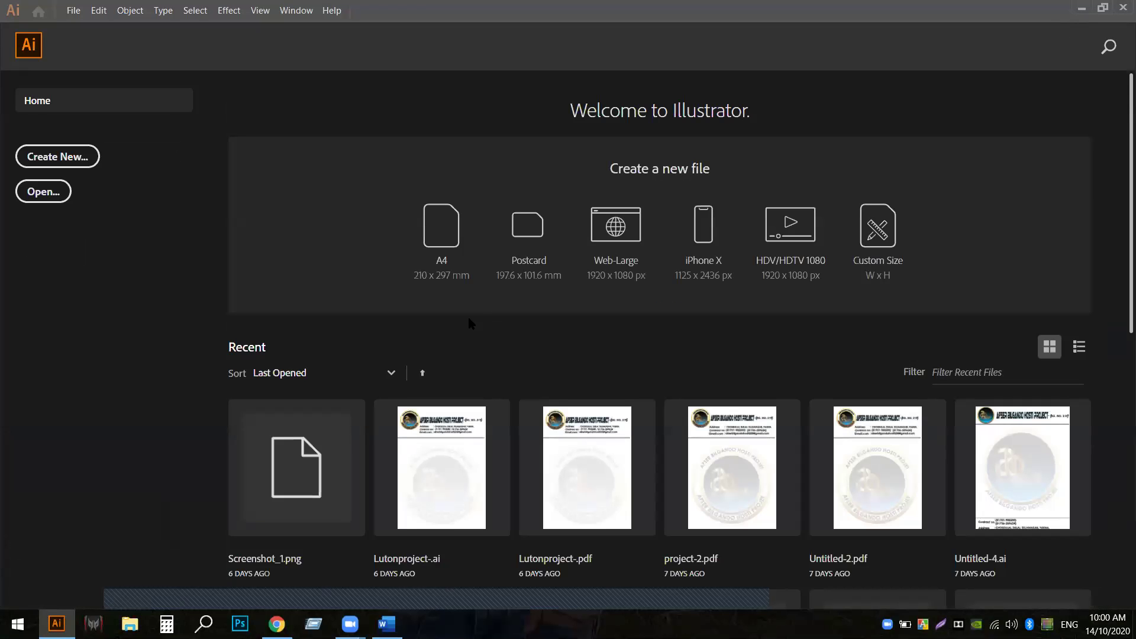
pyautogui.click(77, 156)
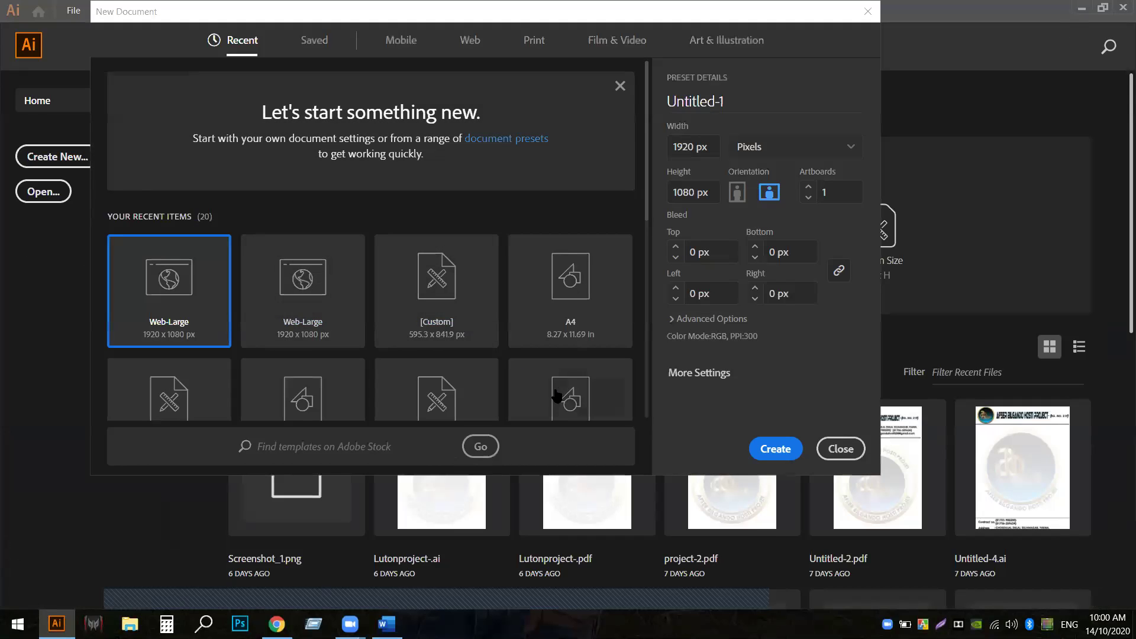
pyautogui.click(757, 450)
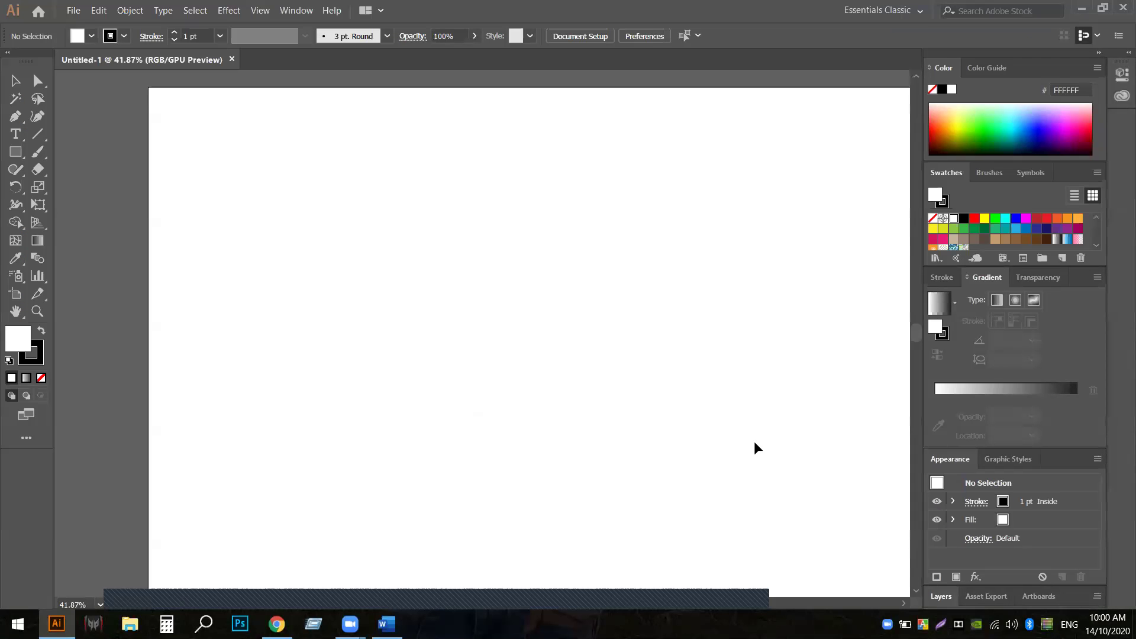
# Draw a large hexagon in the upper-left part of the artboard with the Polygon tool and fill it with green 8CC63F
pyautogui.click(100, 605)
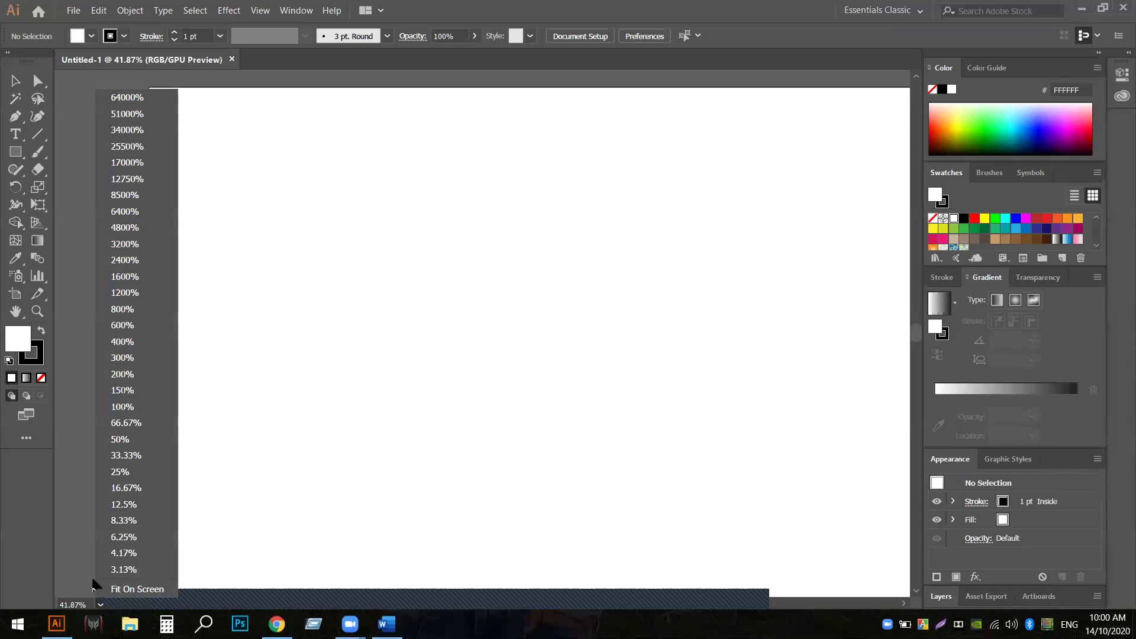
pyautogui.click(119, 439)
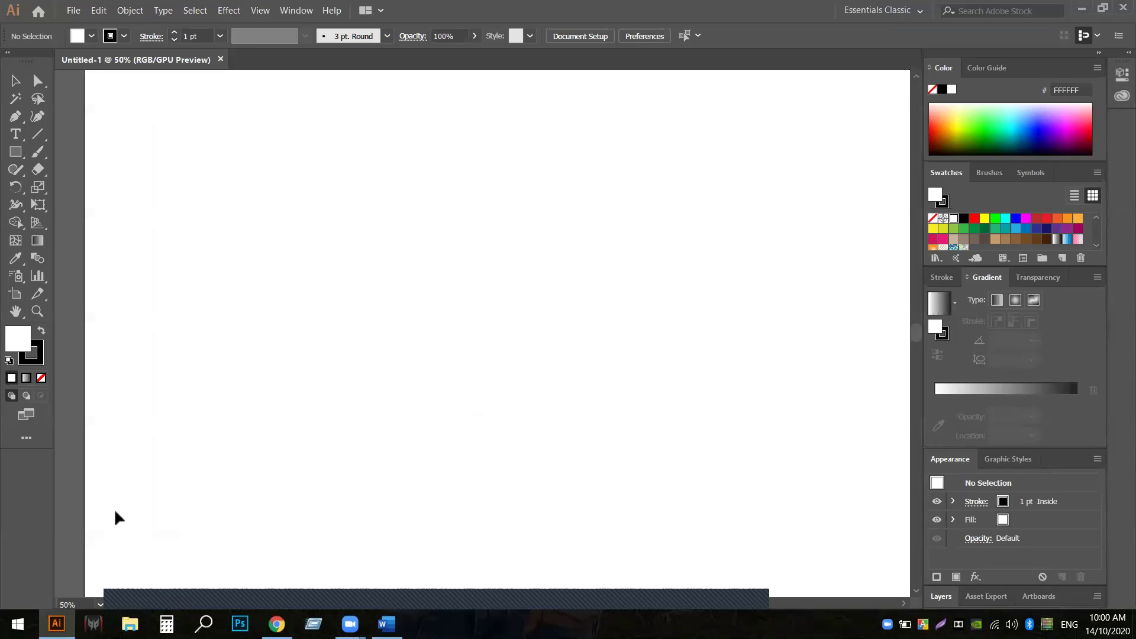
pyautogui.click(100, 605)
pyautogui.click(118, 456)
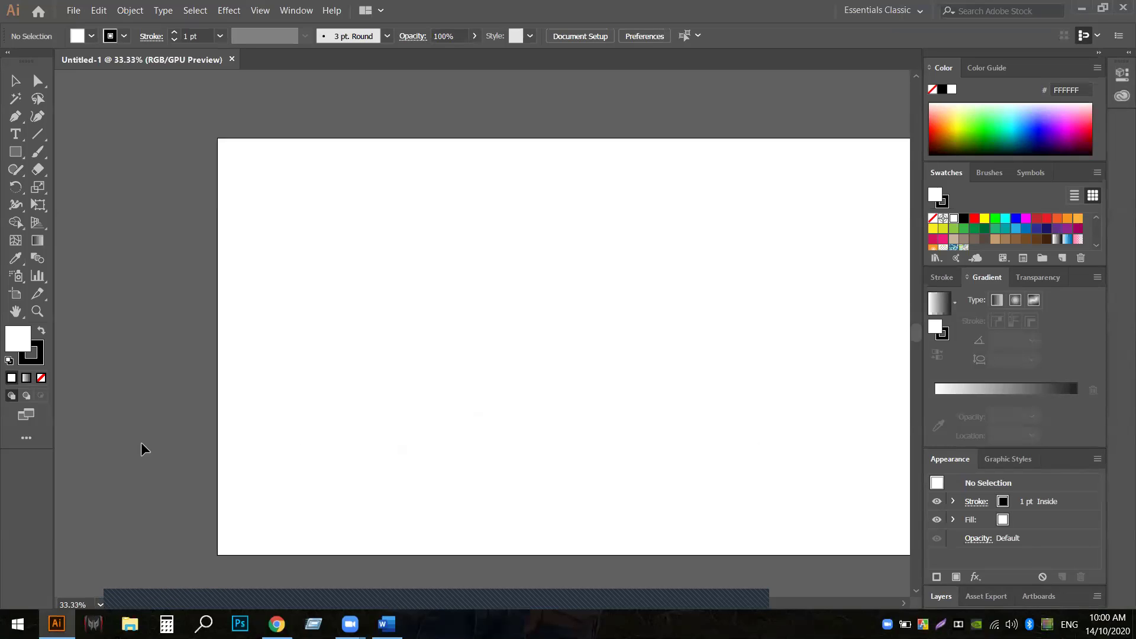
pyautogui.click(15, 311)
pyautogui.moveTo(531, 315); pyautogui.dragTo(424, 277)
pyautogui.moveTo(15, 151); pyautogui.dragTo(68, 204)
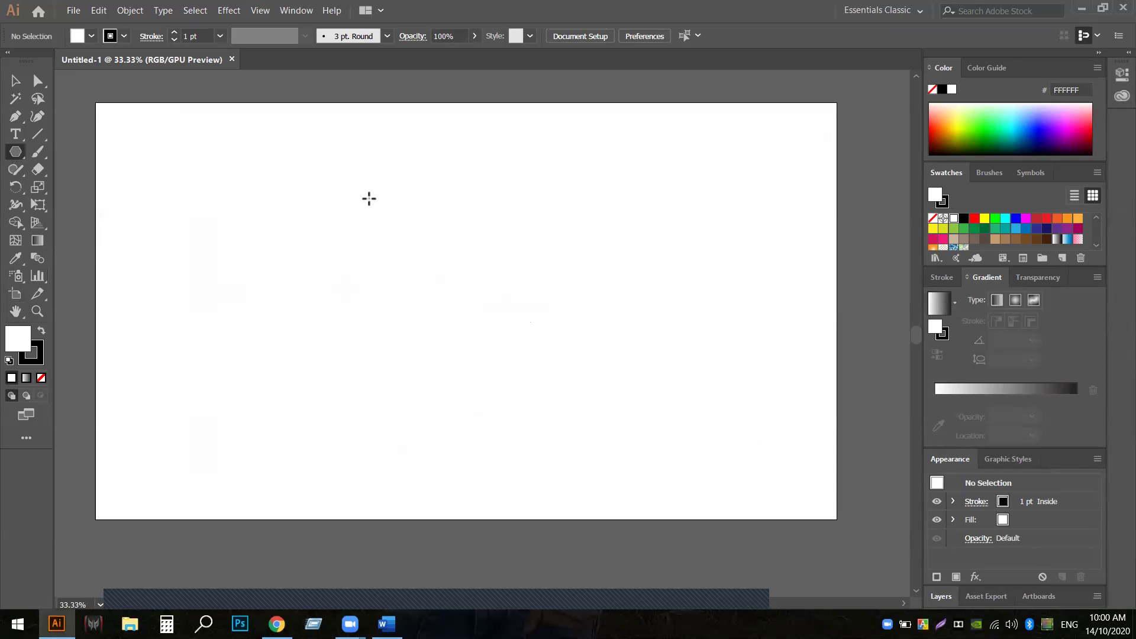
pyautogui.moveTo(324, 223); pyautogui.dragTo(401, 304)
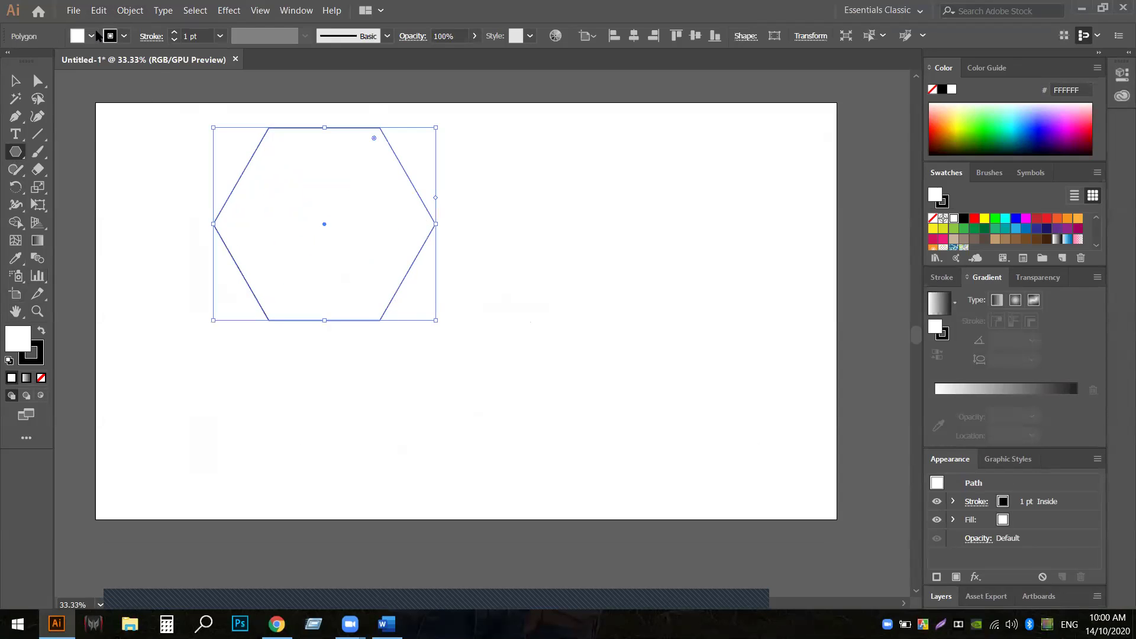
pyautogui.click(91, 36)
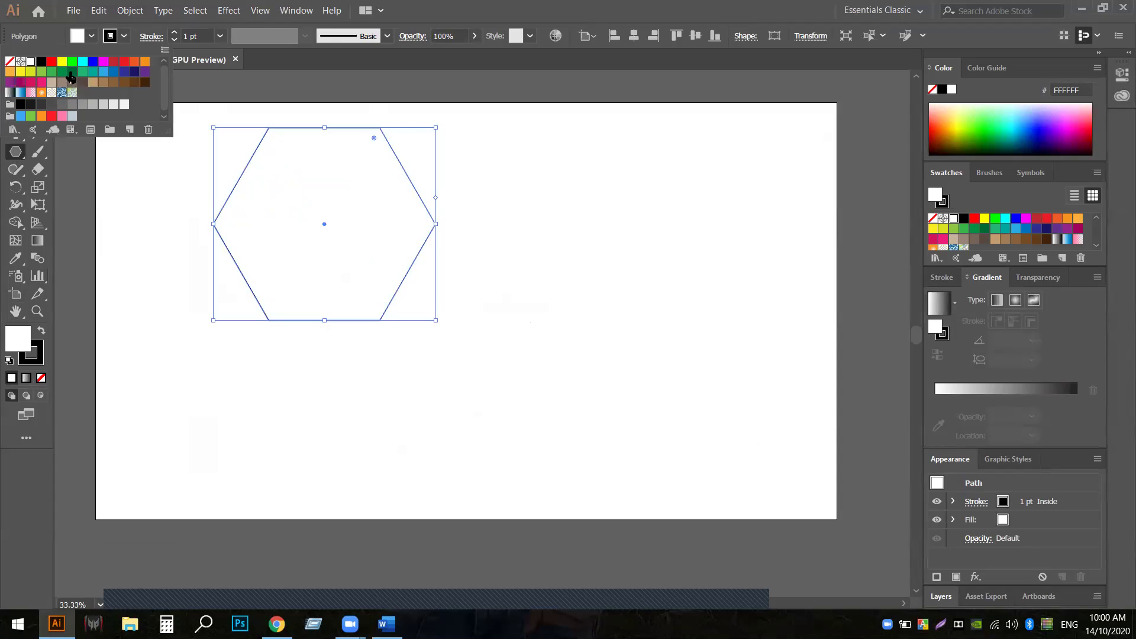
pyautogui.click(41, 72)
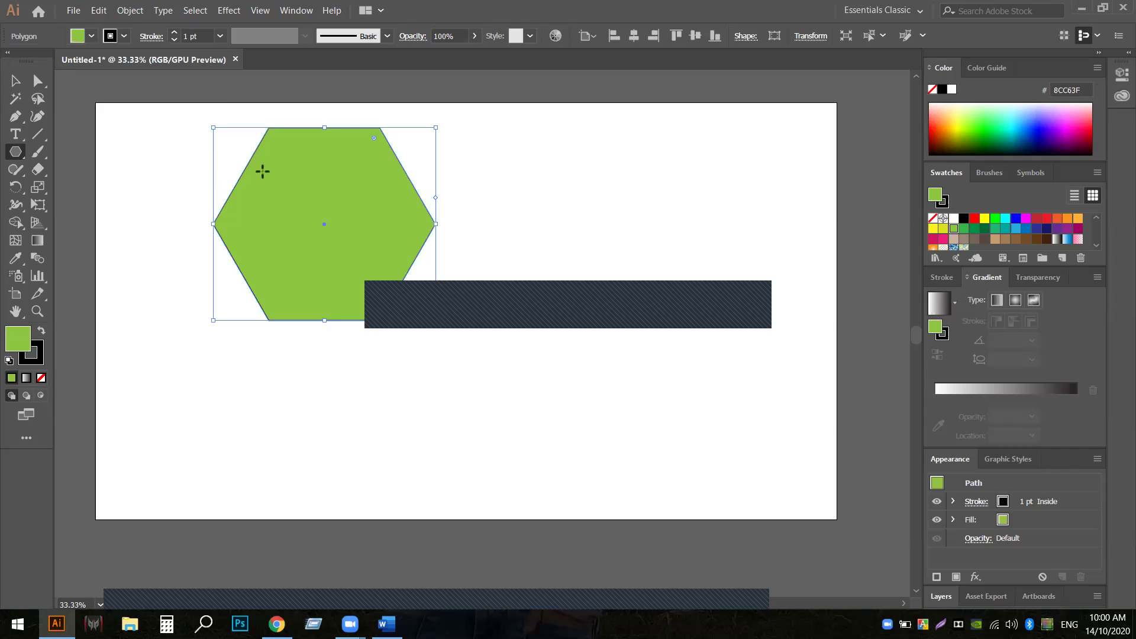
# Move the green hexagon to the artboard's upper-right corner and deselect it
pyautogui.press('v')
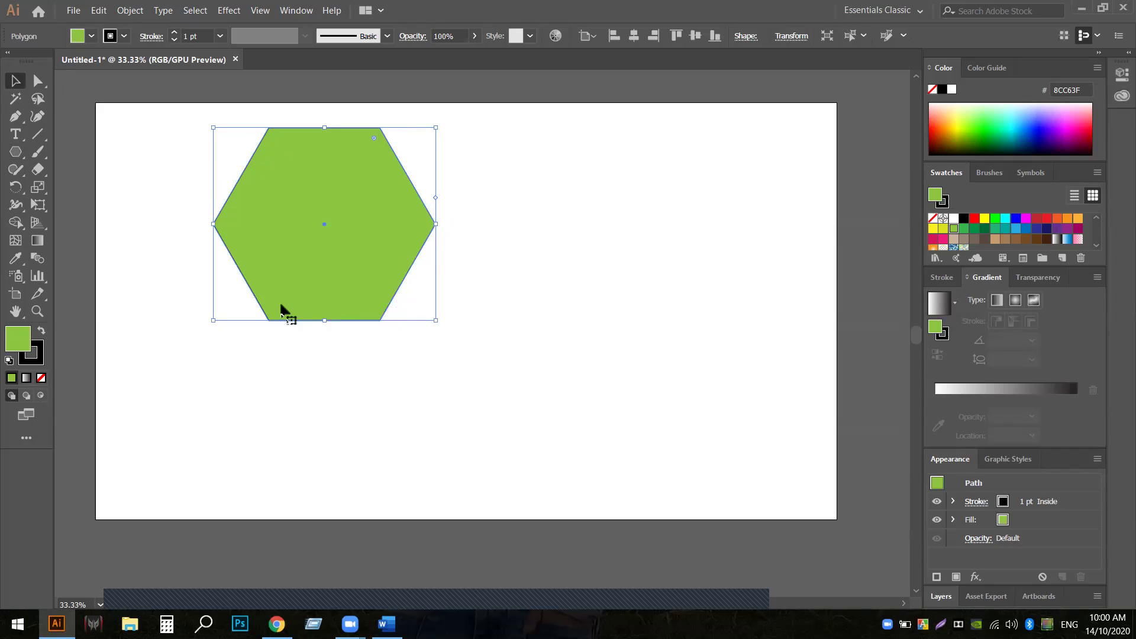
pyautogui.moveTo(319, 223); pyautogui.dragTo(715, 205)
pyautogui.click(586, 334)
# Draw a green polygon reduced to three sides while drawing, and move it below the hexagon near the artboard's lower-right corner
pyautogui.click(23, 156)
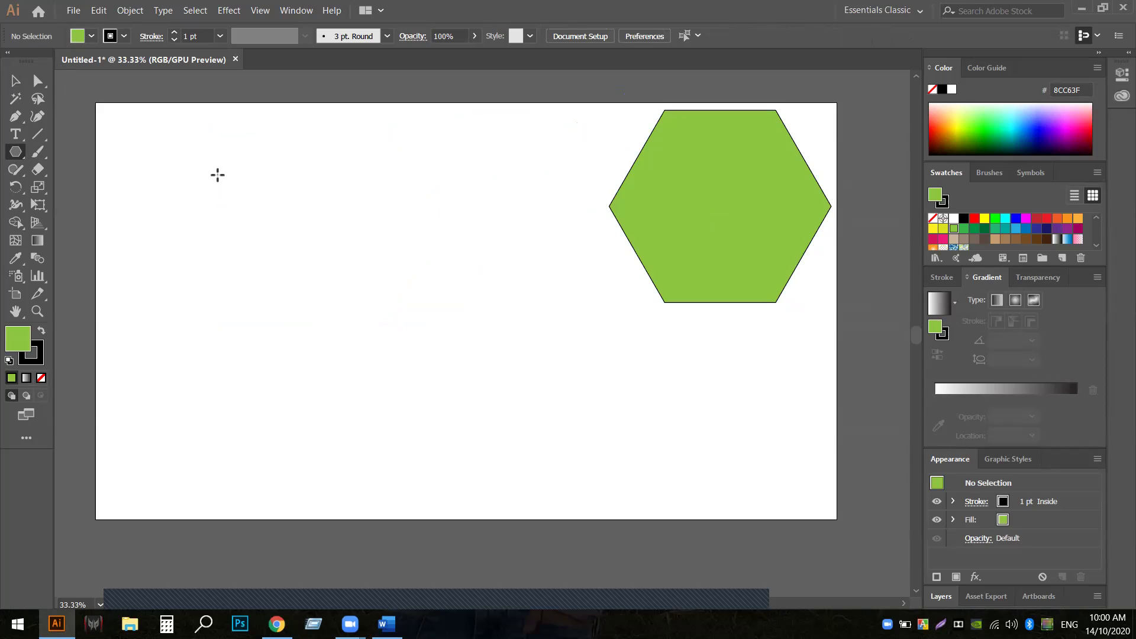
pyautogui.moveTo(217, 175); pyautogui.dragTo(260, 223)
pyautogui.press('Down')
pyautogui.press('Down')
pyautogui.press('Down')
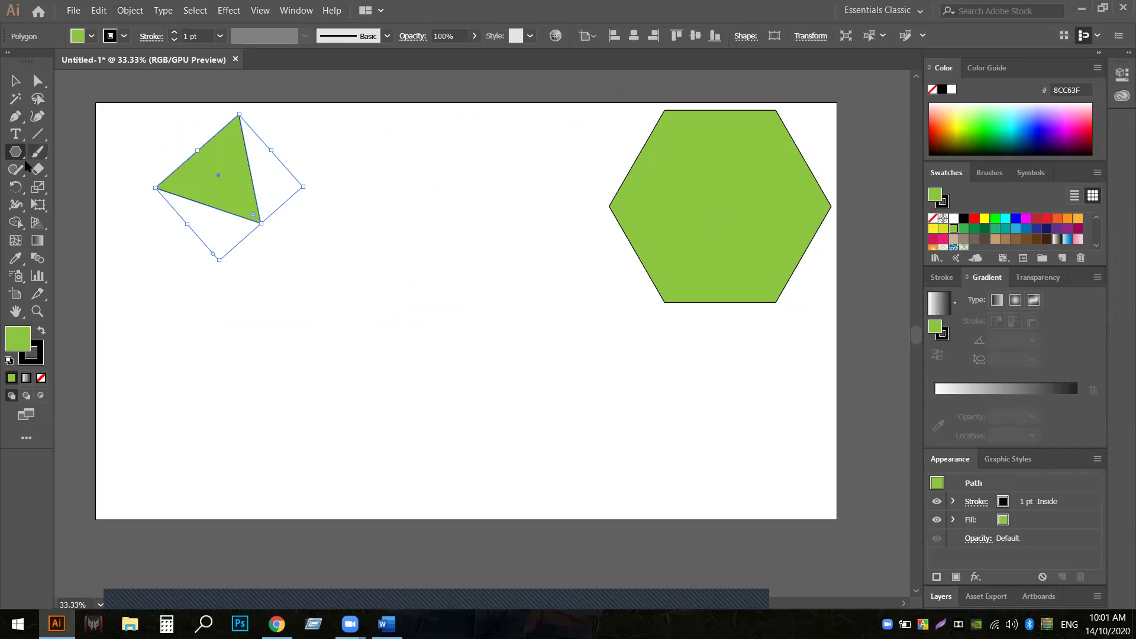
pyautogui.click(15, 84)
pyautogui.moveTo(241, 197); pyautogui.dragTo(752, 439)
# Create a 10-sided polygon with a radius of 166.8999 px, move it between the hexagon and the green triangle, and deselect it
pyautogui.click(15, 152)
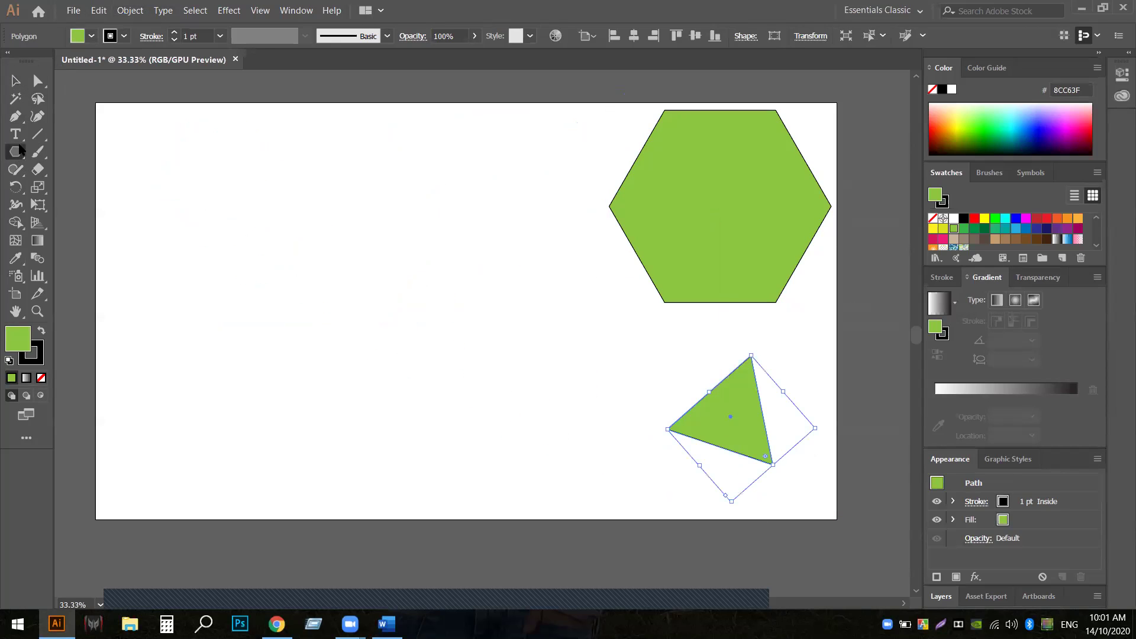
pyautogui.click(226, 207)
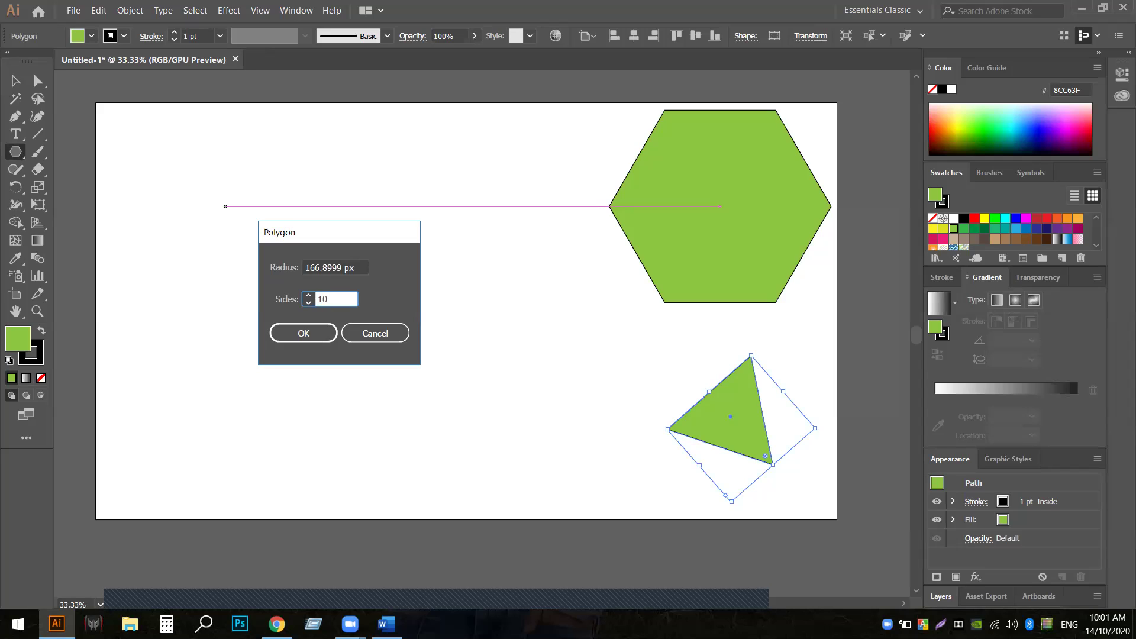
pyautogui.click(303, 333)
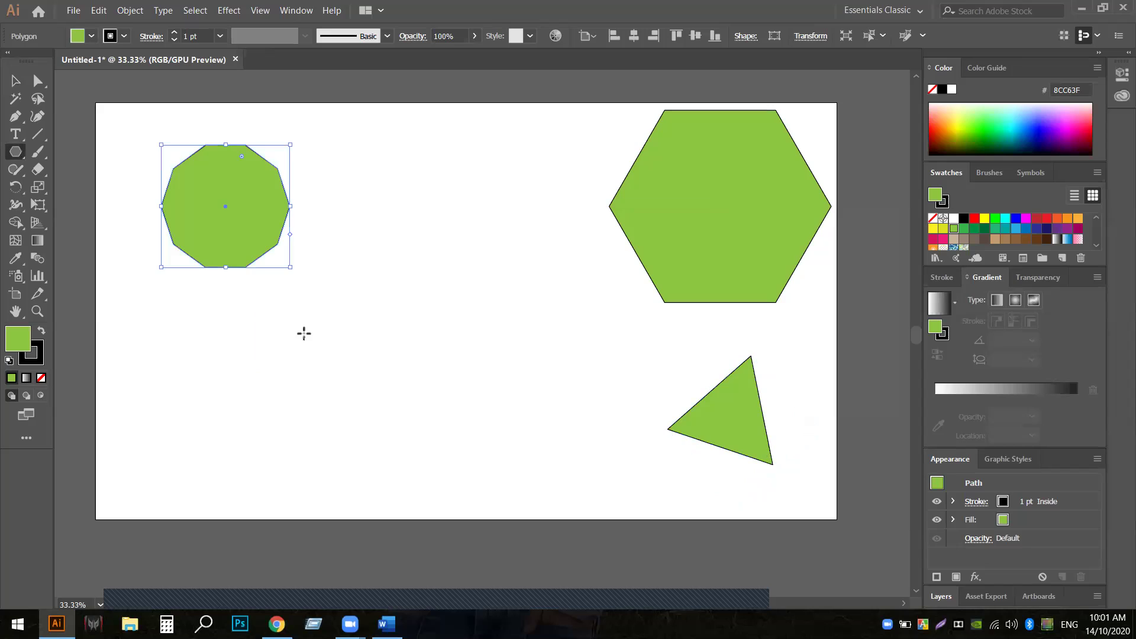
pyautogui.click(16, 81)
pyautogui.click(375, 242)
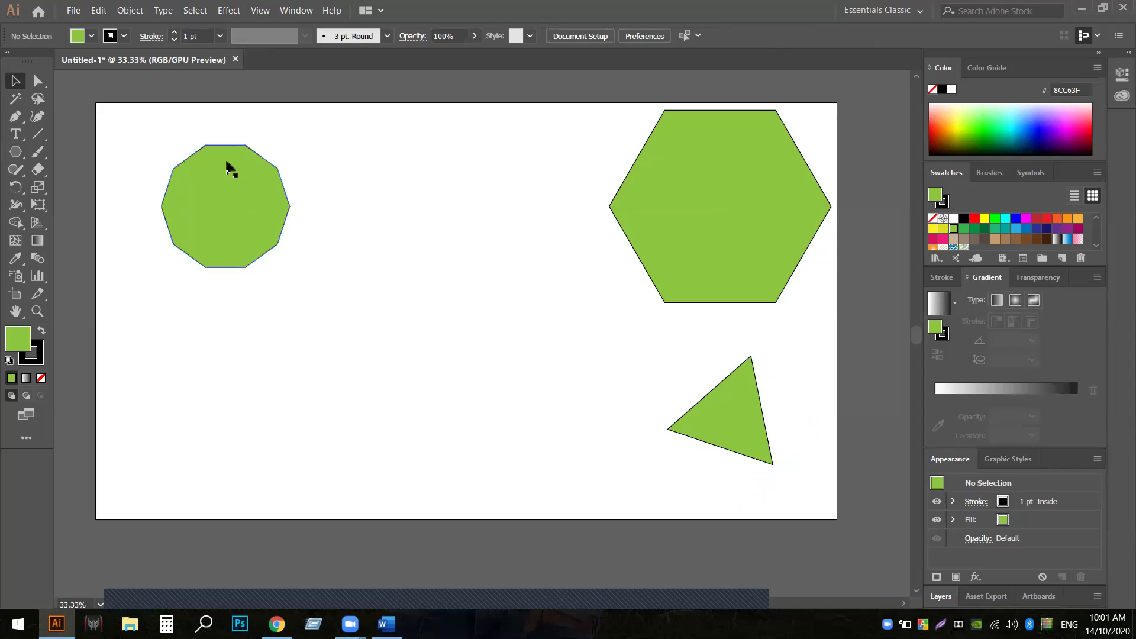
pyautogui.moveTo(227, 199); pyautogui.dragTo(620, 348)
pyautogui.click(481, 300)
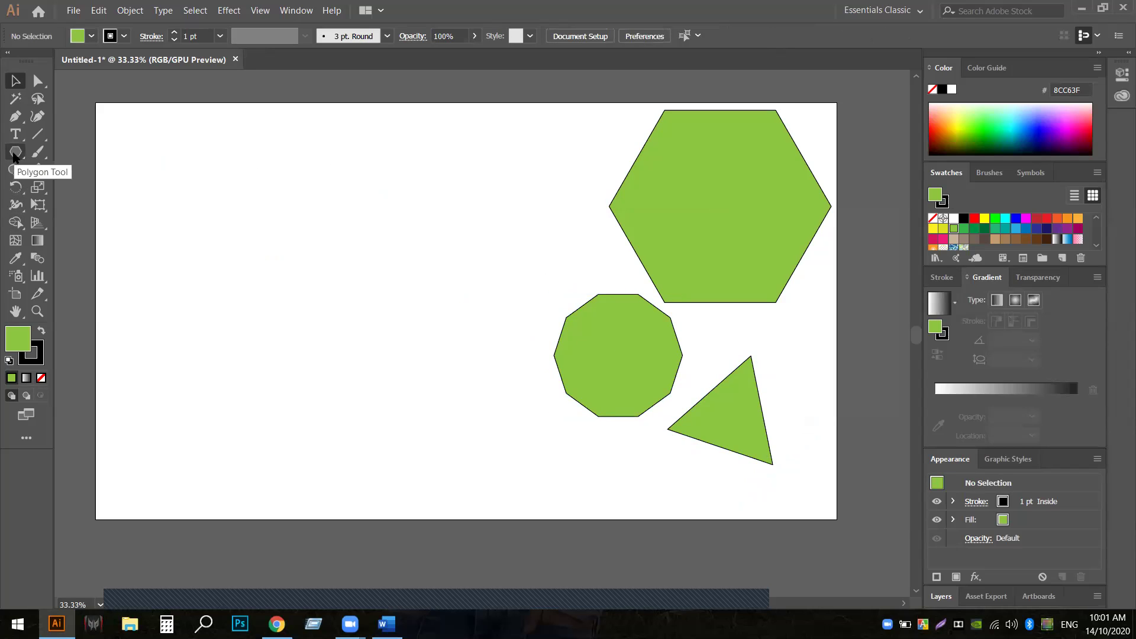
# Create a 20-sided polygon with a radius of 166.8999 px in the empty upper-left part of the artboard
pyautogui.click(14, 154)
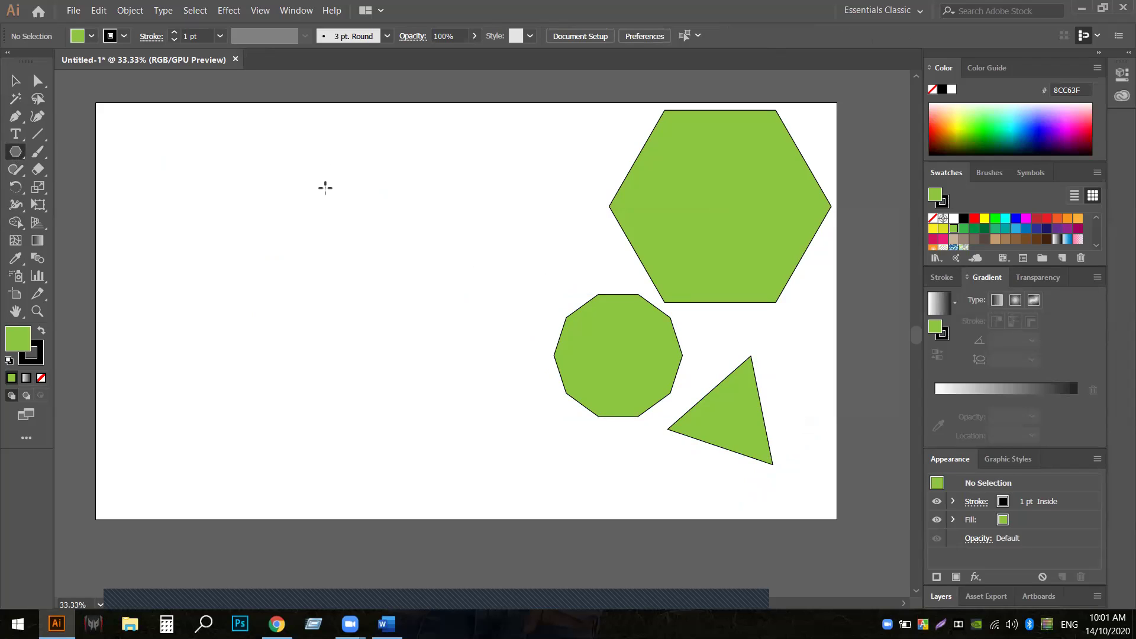
pyautogui.click(326, 187)
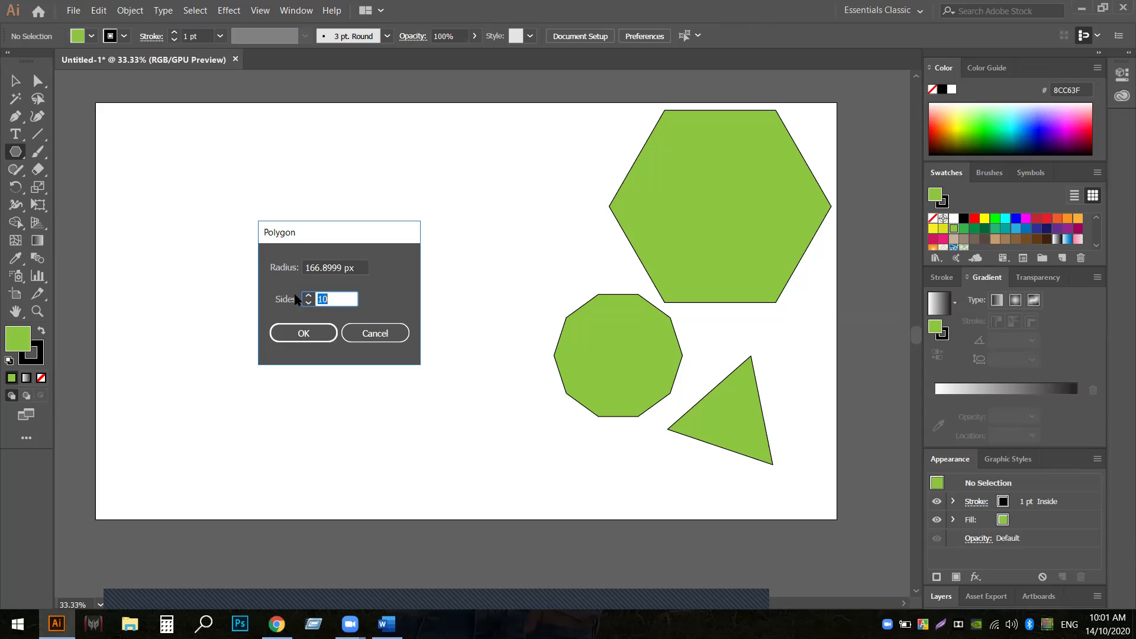
pyautogui.doubleClick(328, 299)
pyautogui.press('BackSpace')
pyautogui.write('20')
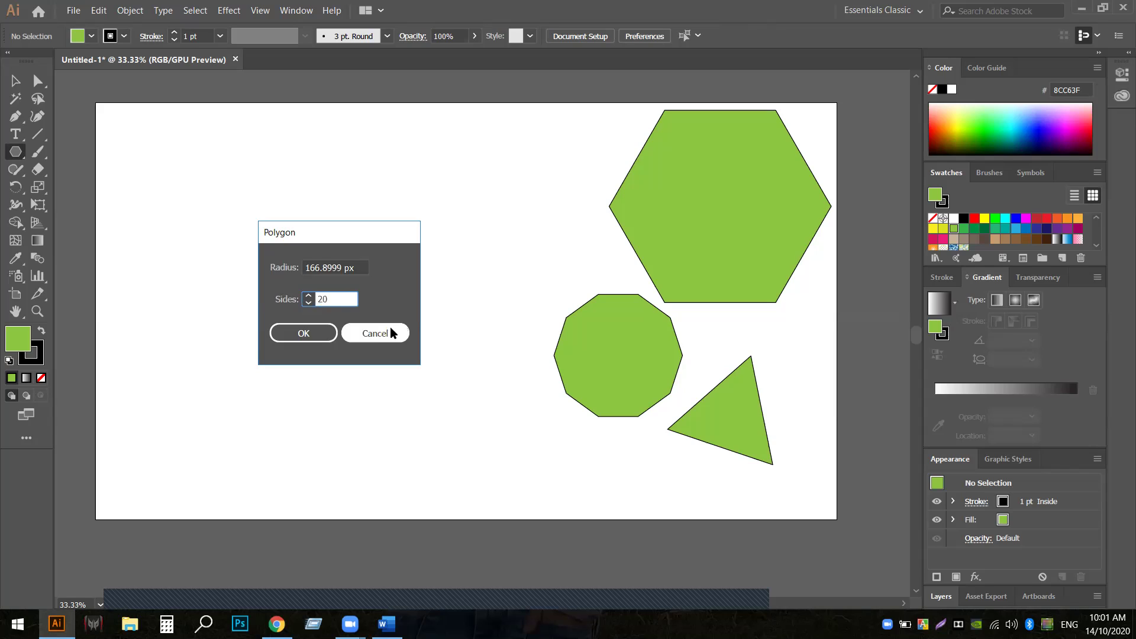
pyautogui.click(303, 334)
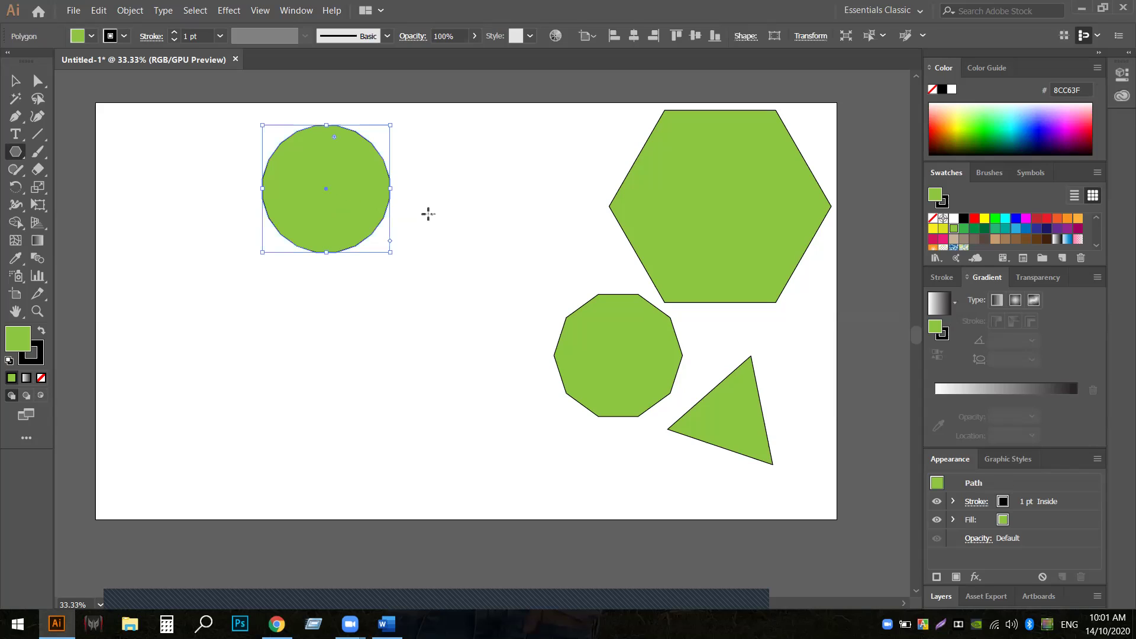
# Move the 20-sided polygon onto the middle of the hexagon, fill it with cyan 00FFFF and deselect it
pyautogui.click(16, 80)
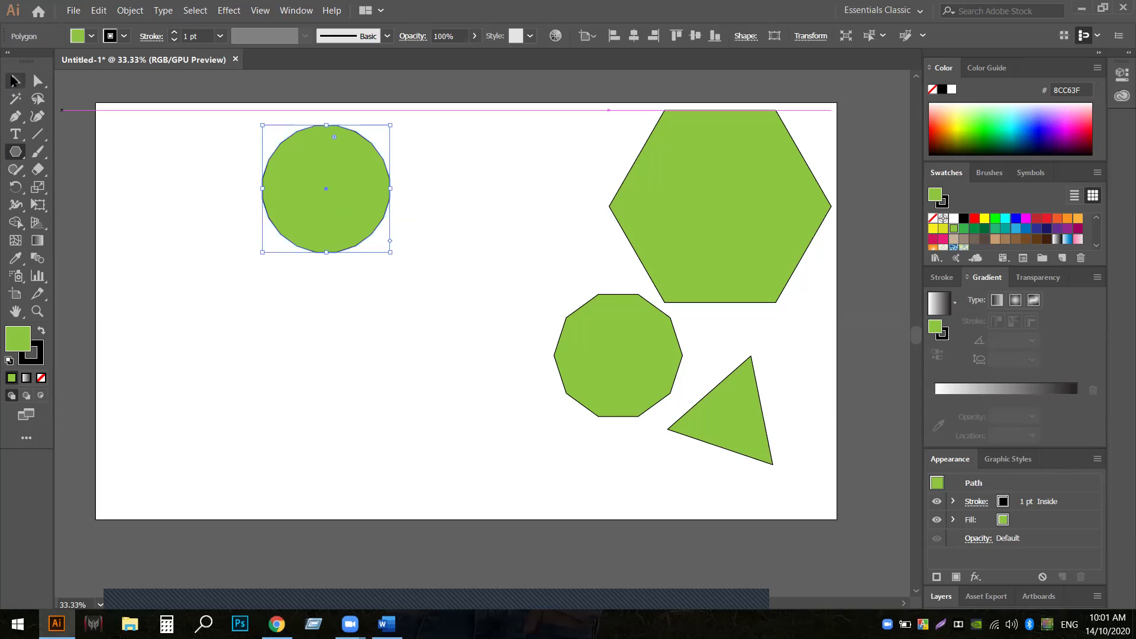
pyautogui.click(148, 240)
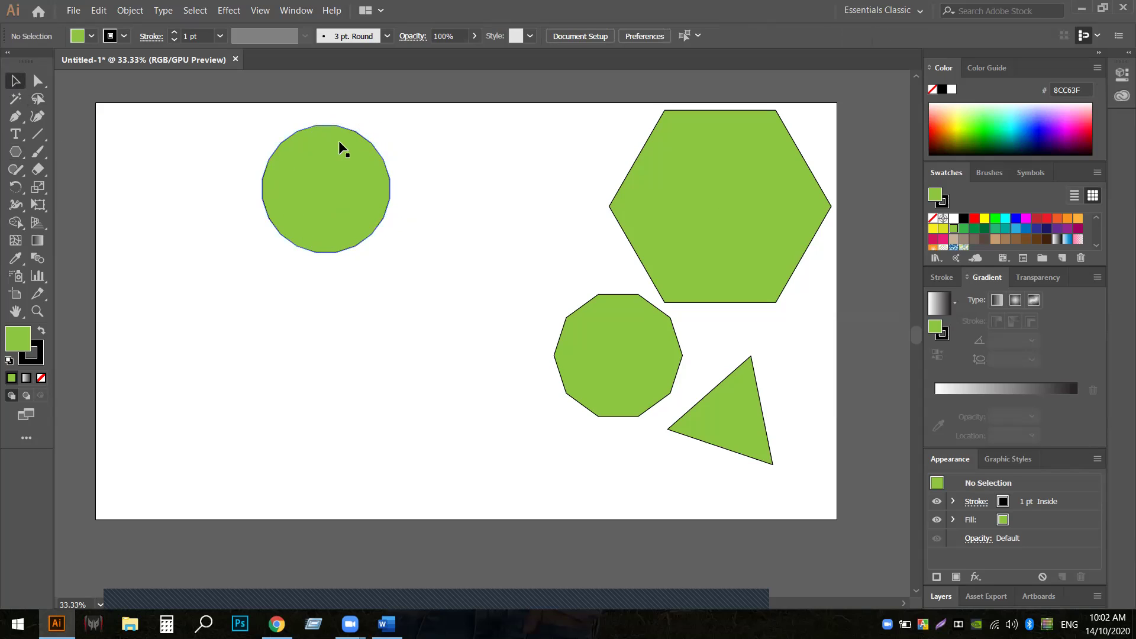
pyautogui.moveTo(331, 190); pyautogui.dragTo(728, 212)
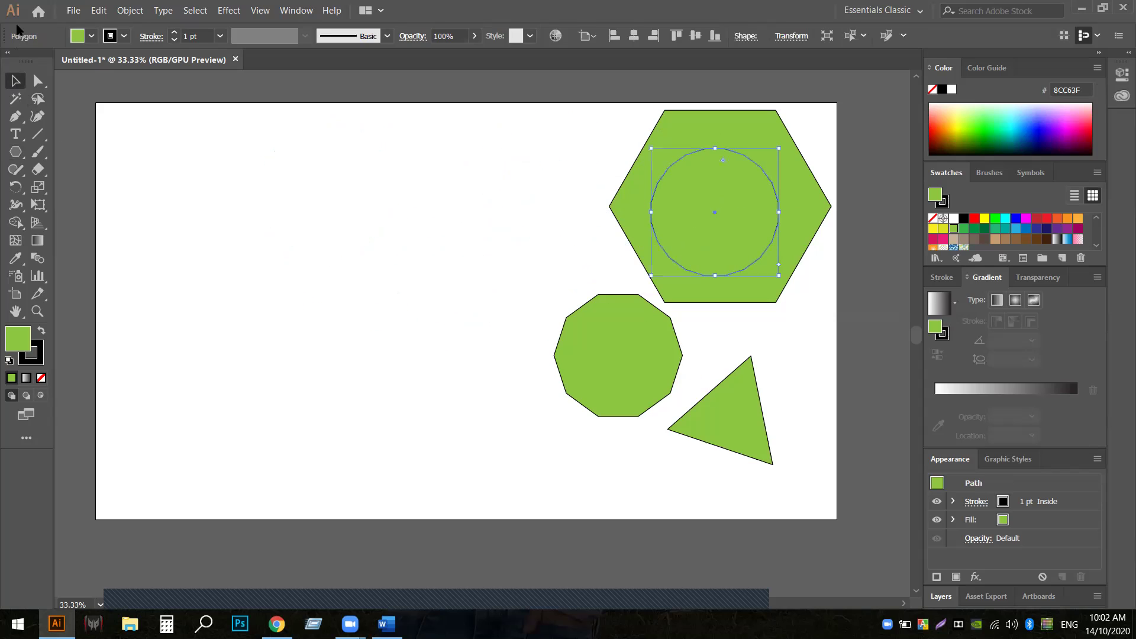
pyautogui.click(92, 36)
pyautogui.click(83, 61)
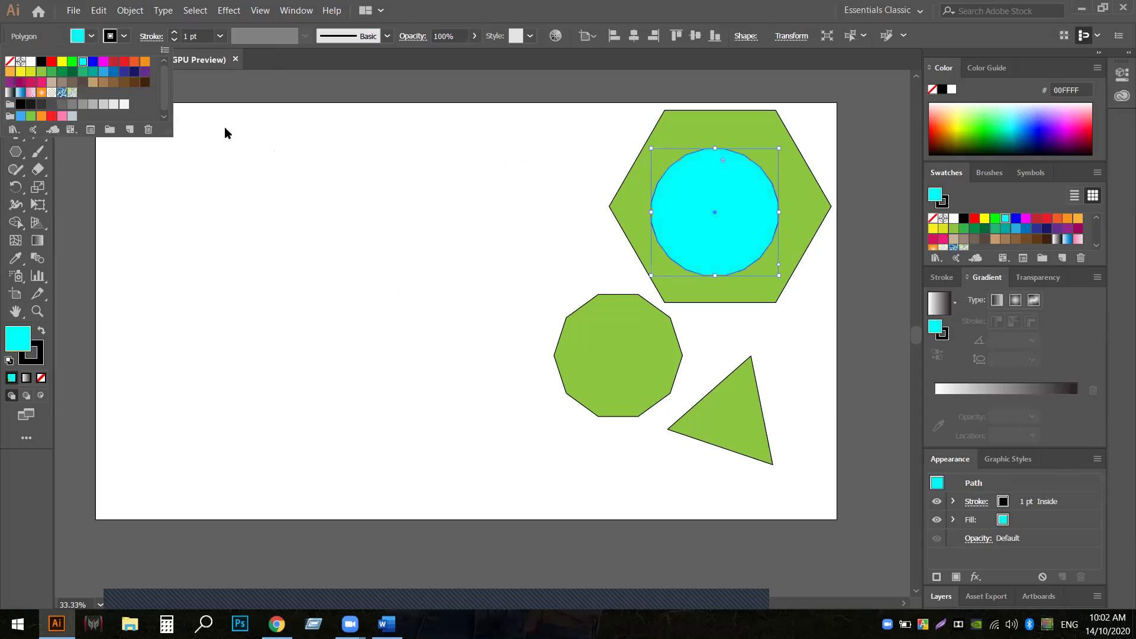
pyautogui.click(494, 157)
pyautogui.click(524, 157)
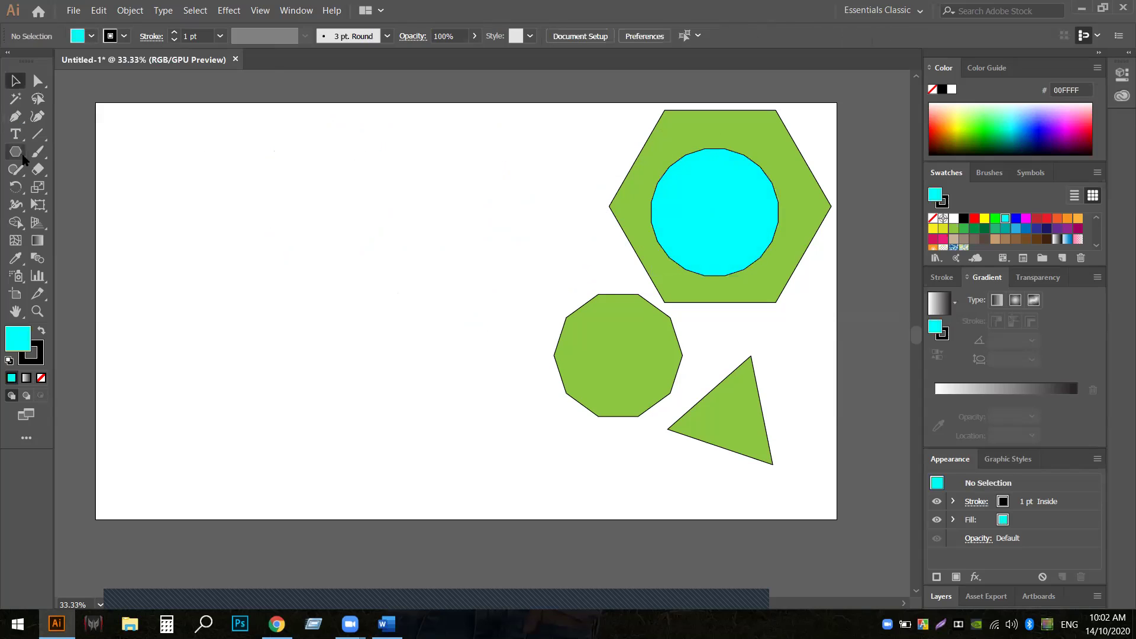
# Create a cyan 3-sided polygon with a radius of 166.8999 px and move it between the decagon and the green triangle, overlapping both
pyautogui.click(270, 187)
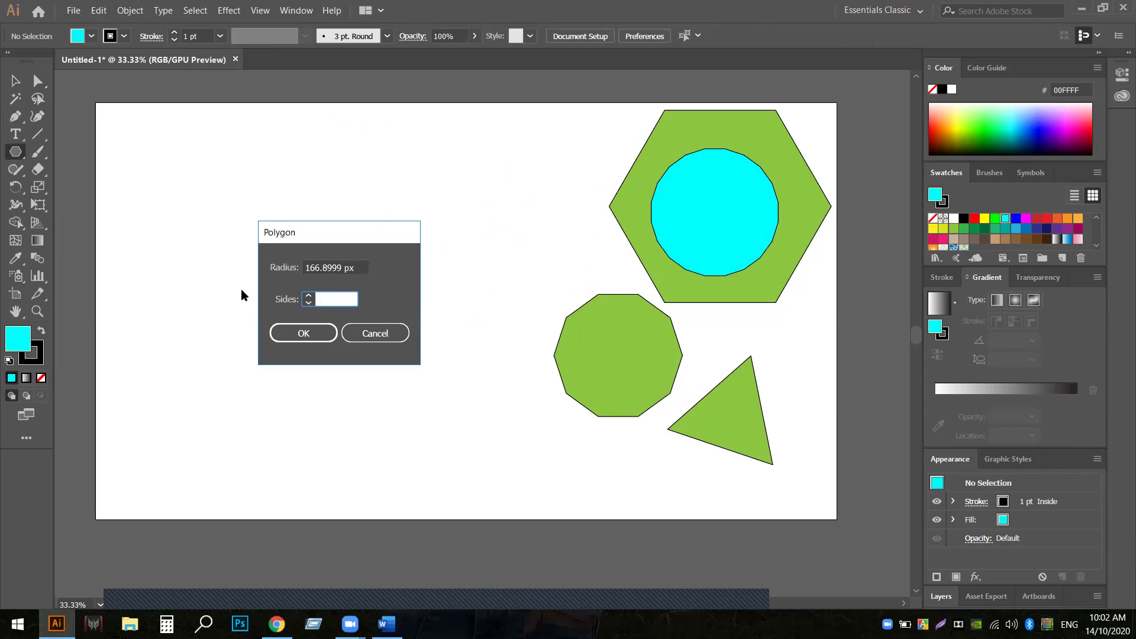
pyautogui.click(303, 335)
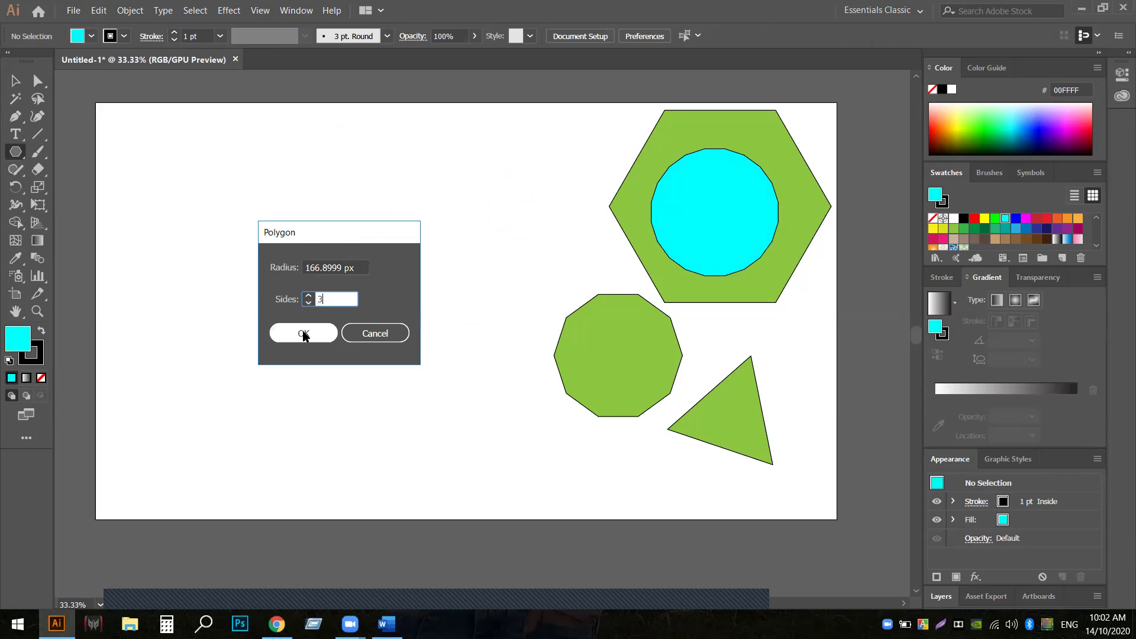
pyautogui.click(304, 335)
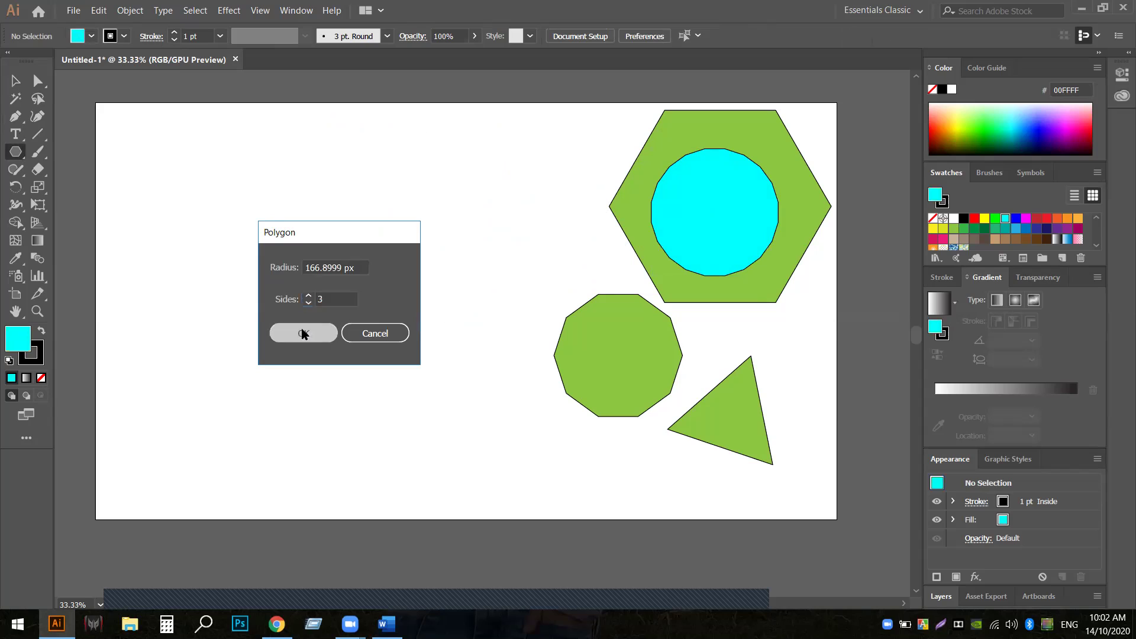
pyautogui.click(16, 79)
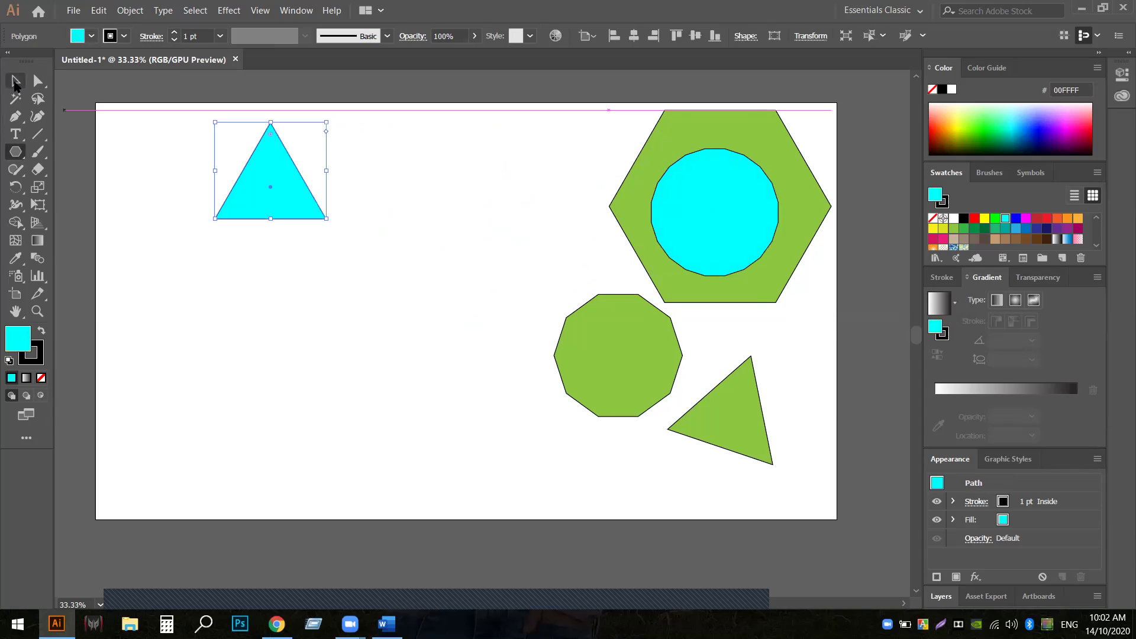
pyautogui.moveTo(255, 190); pyautogui.dragTo(671, 413)
pyautogui.click(436, 274)
# Draw a tilted cyan polygon in the artboard's upper-left part, raising its number of sides and reducing it to three while drawing
pyautogui.click(15, 152)
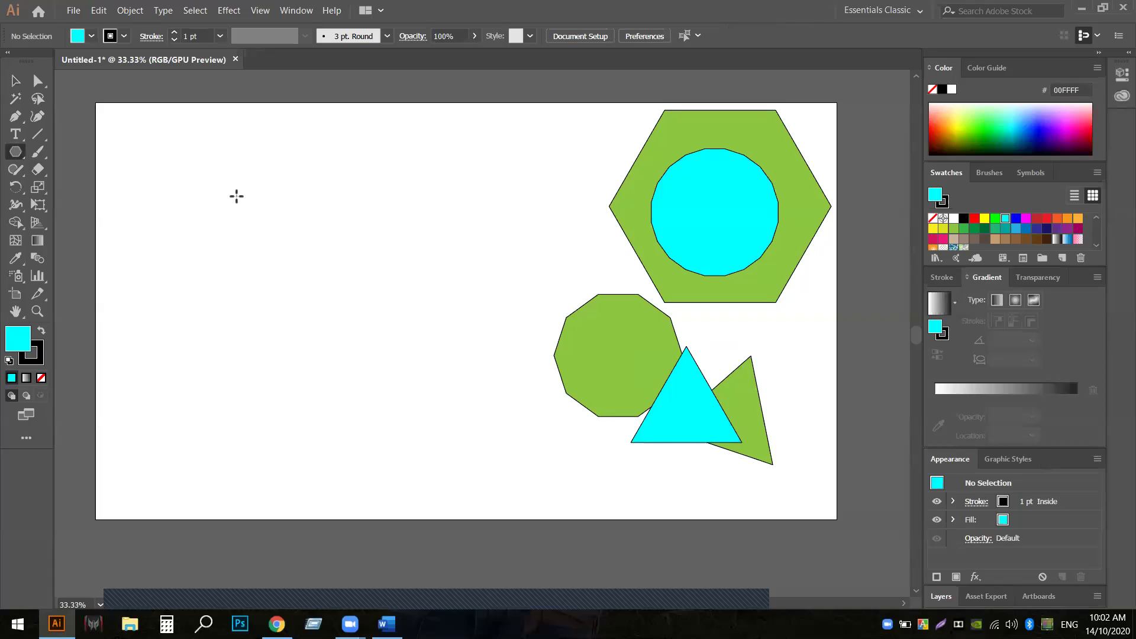
pyautogui.moveTo(237, 197); pyautogui.dragTo(276, 252)
pyautogui.press('Up')
pyautogui.press('Up')
pyautogui.press('Up')
pyautogui.press('Up')
pyautogui.press('Up')
pyautogui.press('Up')
pyautogui.press('Up')
pyautogui.press('Up')
pyautogui.press('Down')
pyautogui.press('Down')
pyautogui.press('Down')
pyautogui.press('Down')
pyautogui.press('Down')
pyautogui.press('Down')
pyautogui.press('Down')
pyautogui.press('Down')
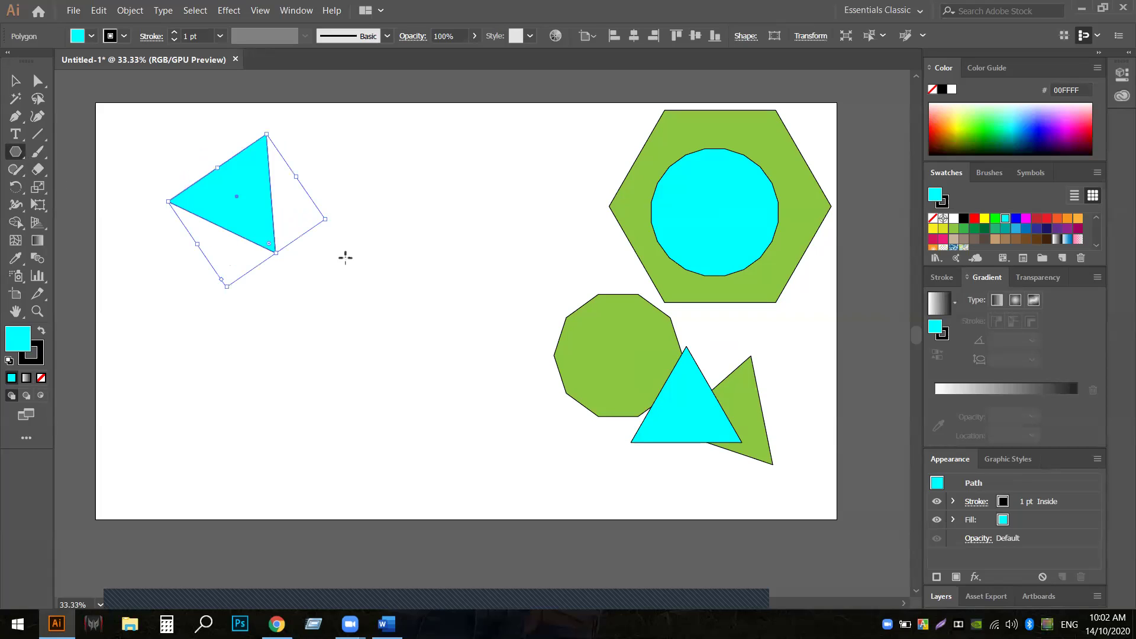
# Move the tilted cyan triangle over the upper part of the decagon and deselect it
pyautogui.click(19, 85)
pyautogui.moveTo(223, 203); pyautogui.dragTo(606, 323)
pyautogui.click(340, 234)
# Draw an upright five-pointed cyan star with the Star tool and move it beside the hexagon against the artboard's upper edge
pyautogui.click(16, 152)
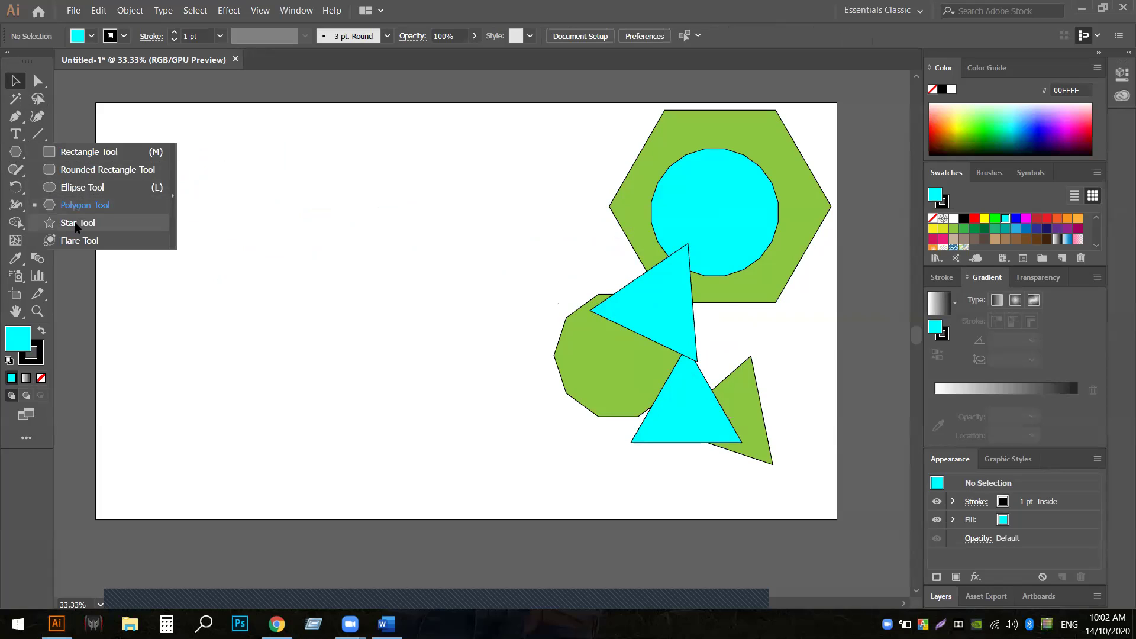
pyautogui.click(77, 224)
pyautogui.moveTo(314, 193); pyautogui.dragTo(390, 261)
pyautogui.press('v')
pyautogui.moveTo(332, 195); pyautogui.dragTo(588, 206)
pyautogui.click(398, 224)
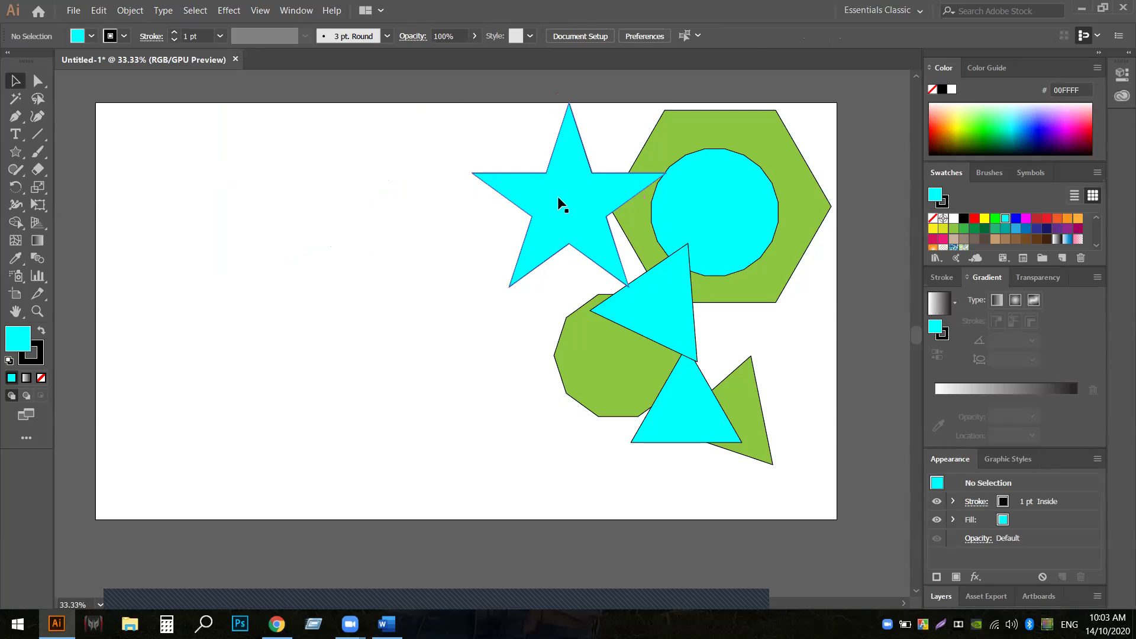
# Draw another cyan star in the upper-left part of the artboard, reducing it to three points and raising it to 14 while drawing
pyautogui.click(15, 151)
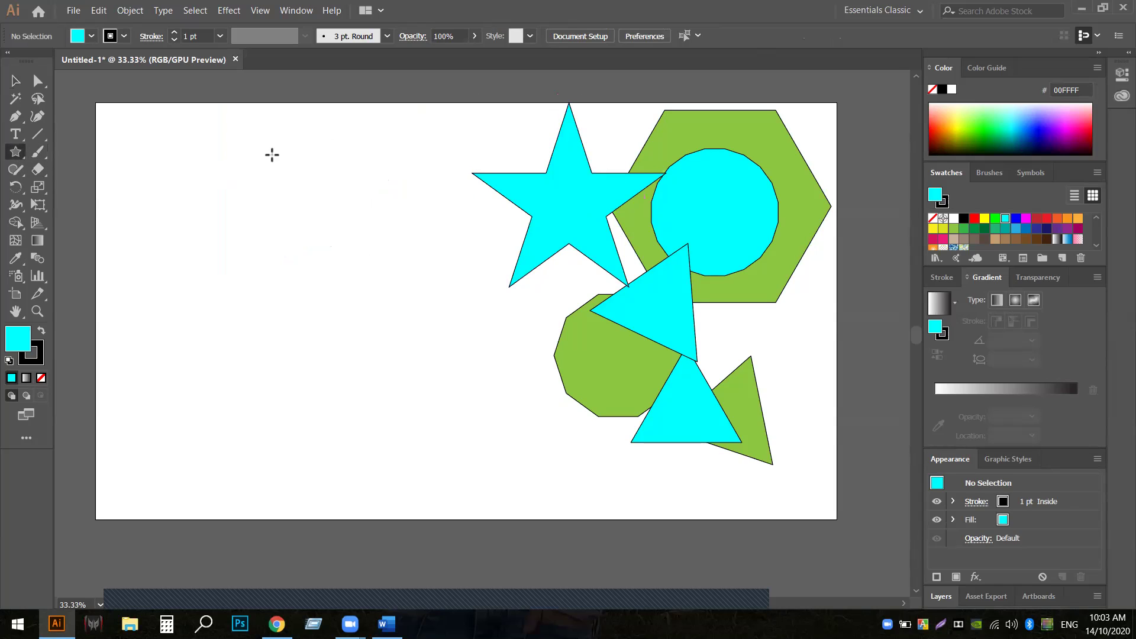
pyautogui.moveTo(275, 187); pyautogui.dragTo(319, 265)
pyautogui.press('Down')
pyautogui.press('Down')
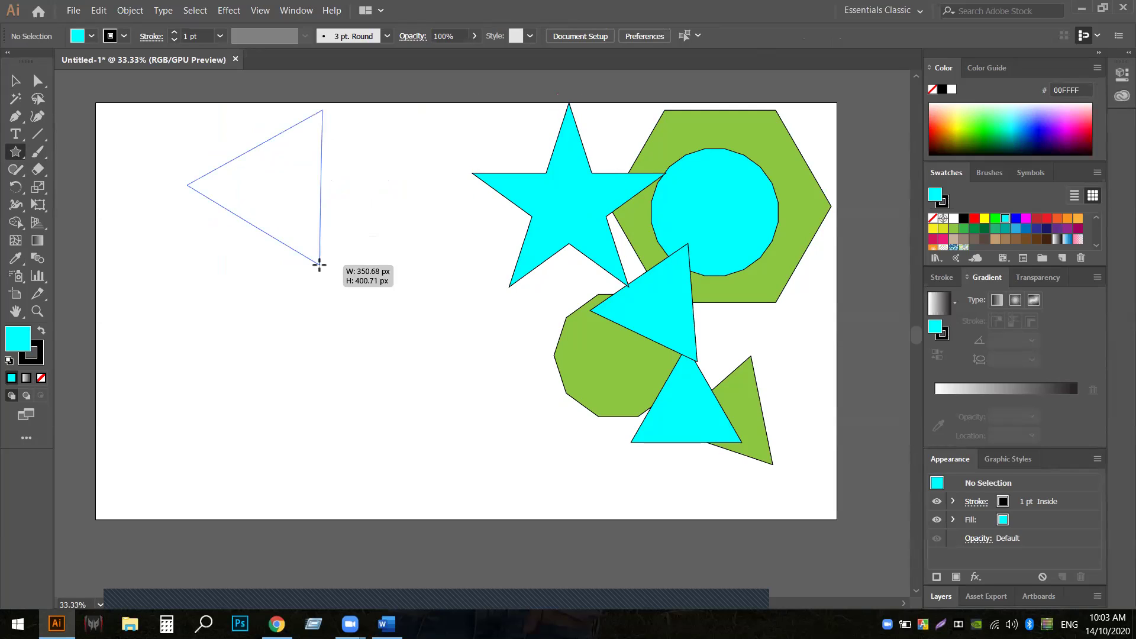
pyautogui.press('Up')
pyautogui.press('Up')
pyautogui.press('Up')
pyautogui.press('Up')
pyautogui.press('Up')
pyautogui.press('Up')
pyautogui.moveTo(319, 265); pyautogui.dragTo(319, 265)
pyautogui.press('Up')
pyautogui.press('Up')
pyautogui.press('Up')
pyautogui.press('Up')
pyautogui.press('Up')
# Move the many-pointed star below the five-pointed star, overlapping the decagon, and deselect it
pyautogui.click(15, 81)
pyautogui.moveTo(265, 184); pyautogui.dragTo(561, 338)
pyautogui.click(363, 314)
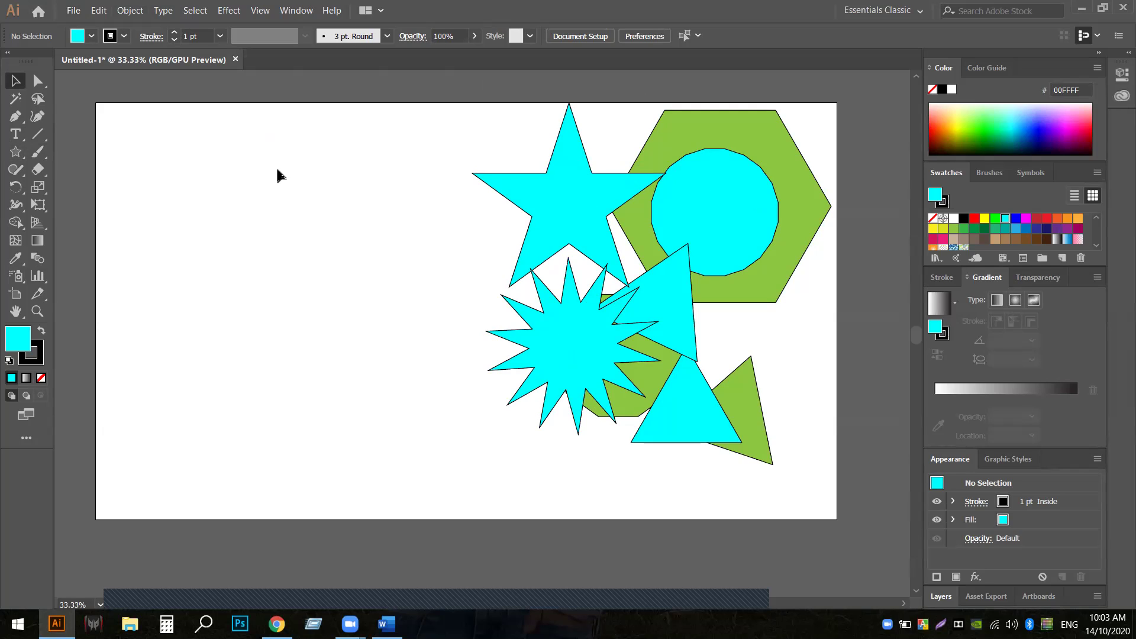
# Create a cyan star in the upper-left part of the artboard through the Star tool's dialog, setting its points to 5
pyautogui.click(15, 152)
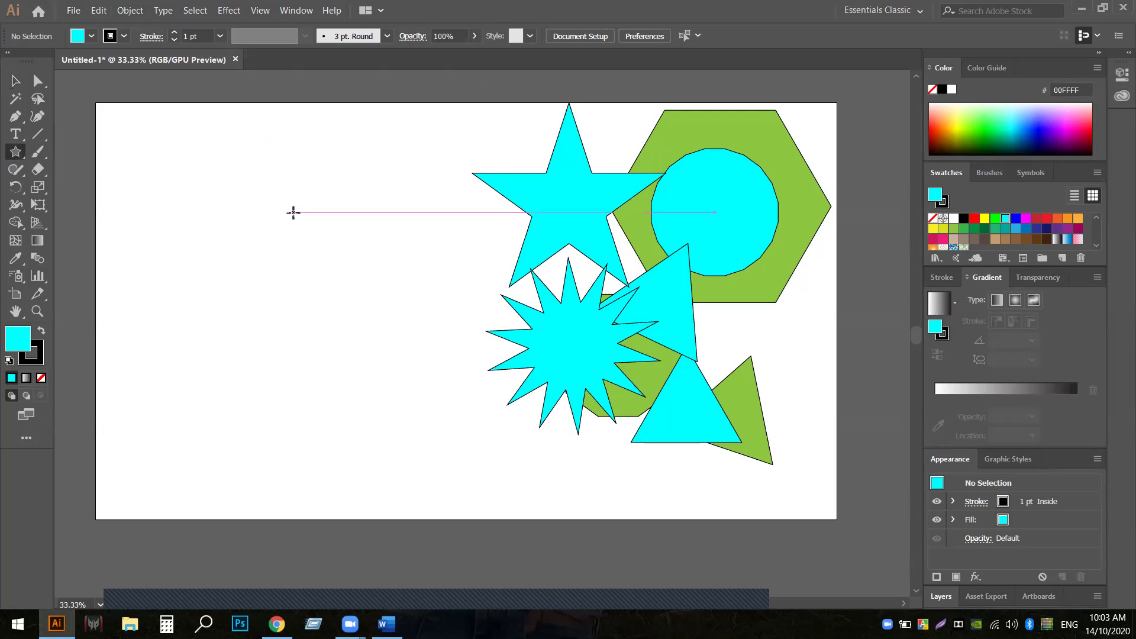
pyautogui.click(293, 212)
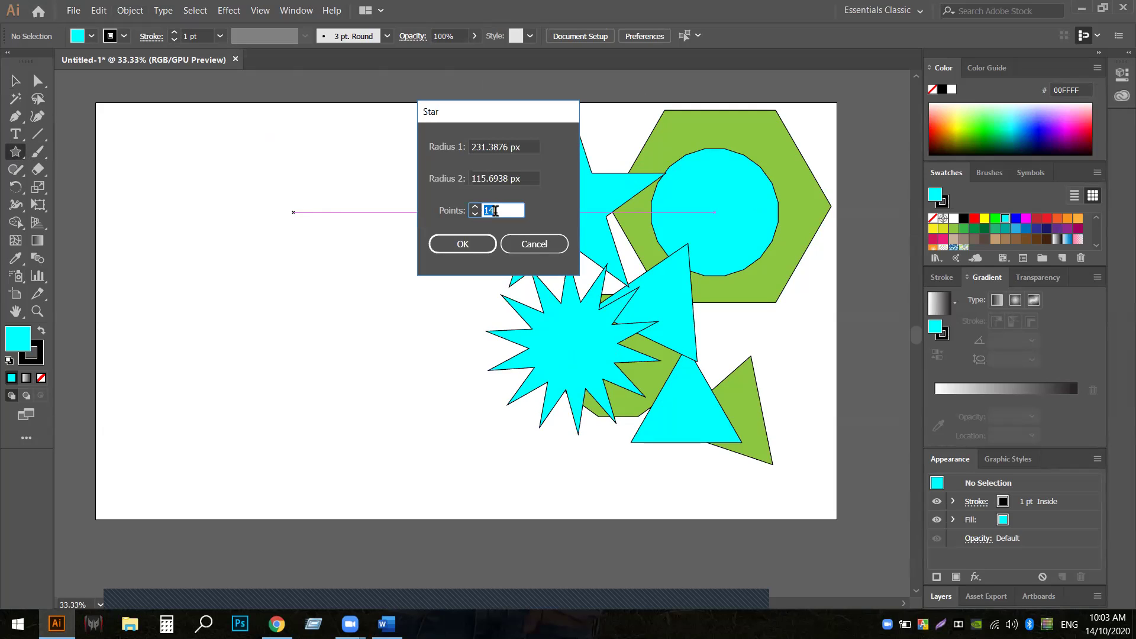
pyautogui.press('BackSpace')
pyautogui.write('5')
pyautogui.click(468, 245)
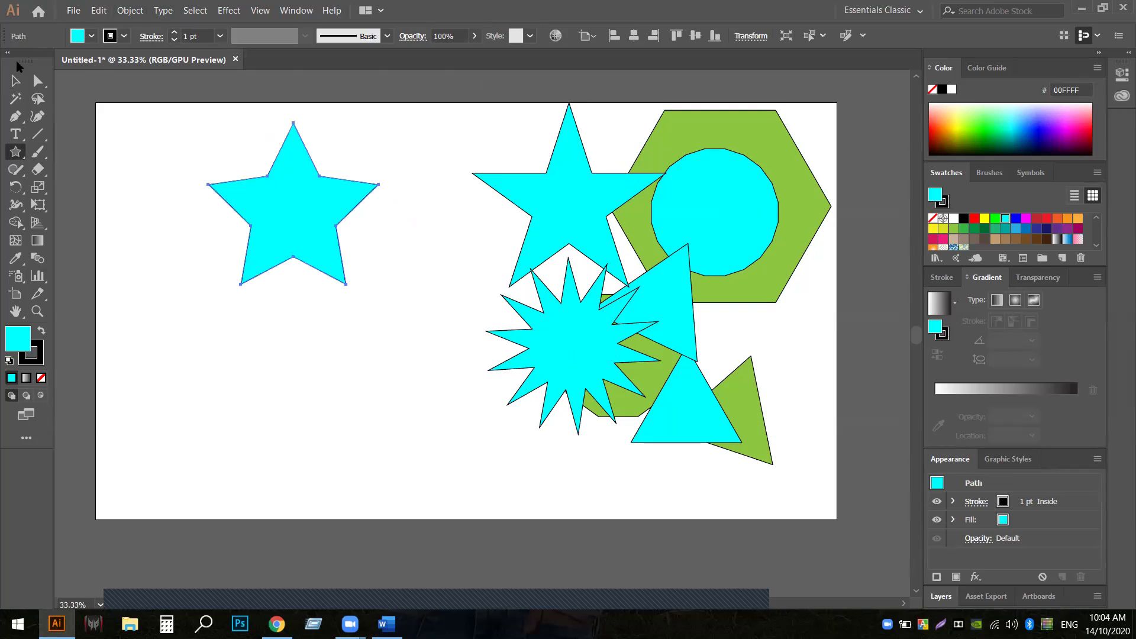
# Move the new five-pointed star over the hexagon and the round cyan shape, and deselect it
pyautogui.click(15, 80)
pyautogui.moveTo(296, 230); pyautogui.dragTo(675, 189)
pyautogui.click(505, 145)
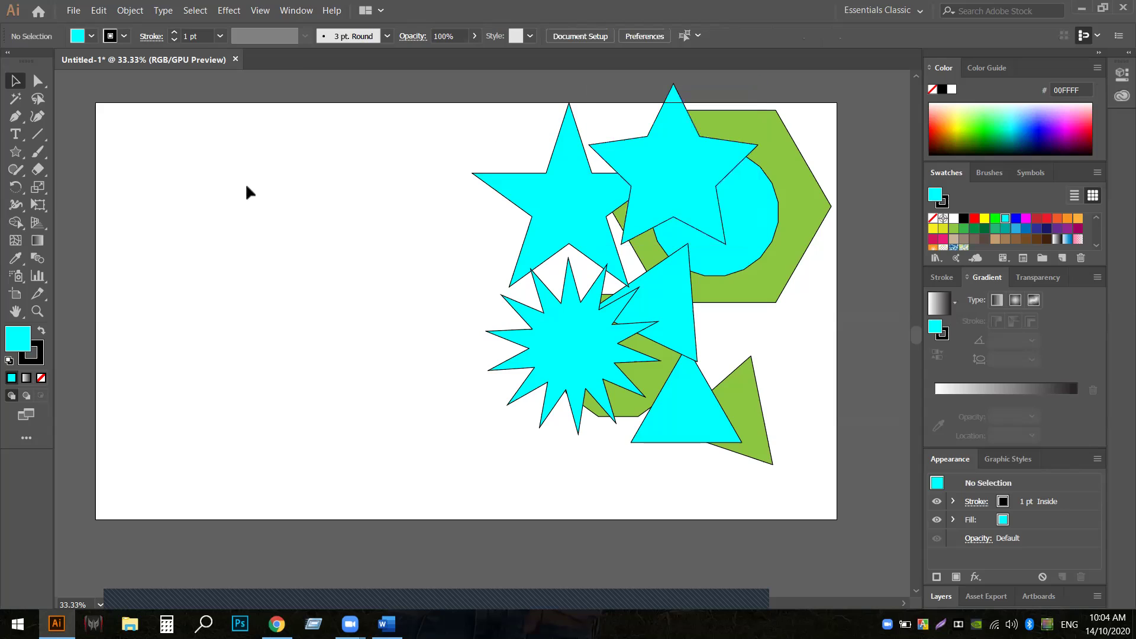
# Draw a cyan square with the Rectangle tool and move it to the lower-left part of the artboard
pyautogui.click(19, 150)
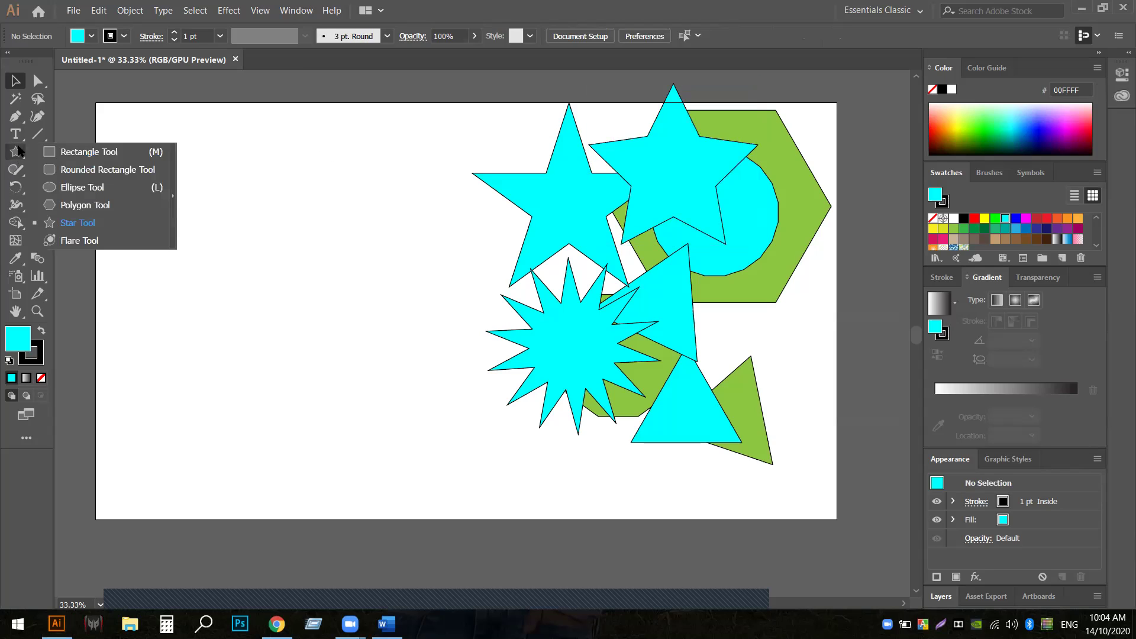
pyautogui.click(106, 153)
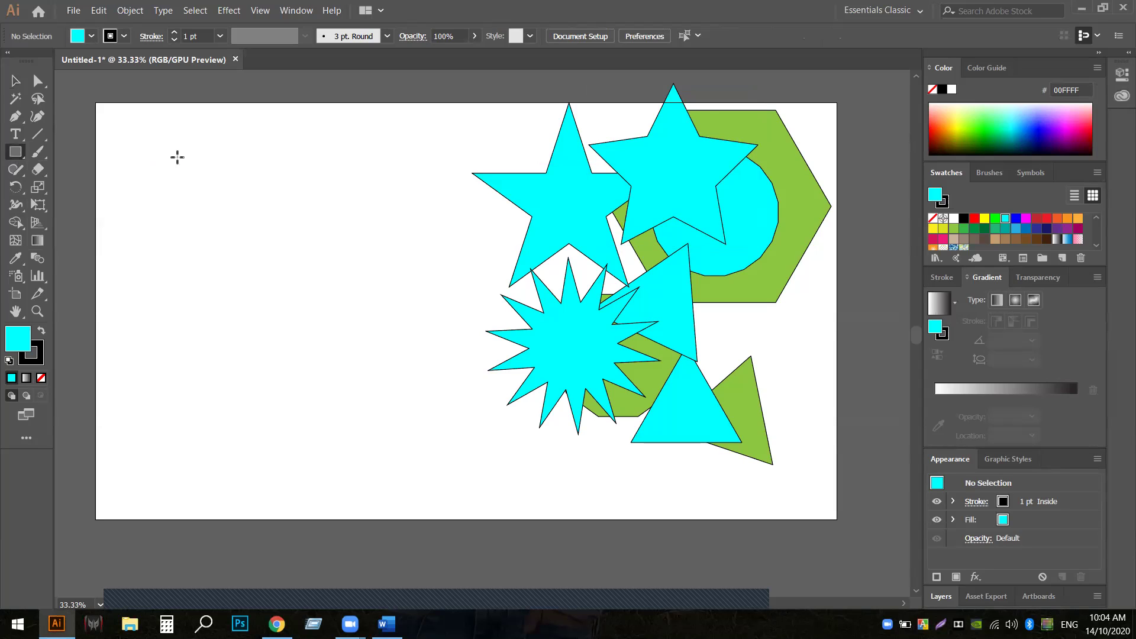
pyautogui.moveTo(188, 163); pyautogui.dragTo(249, 228)
pyautogui.click(15, 80)
pyautogui.moveTo(184, 207); pyautogui.dragTo(335, 388)
# Fill the square with green (8CC63F), move it below the round cyan shape over the cyan triangles, and deselect it
pyautogui.click(91, 36)
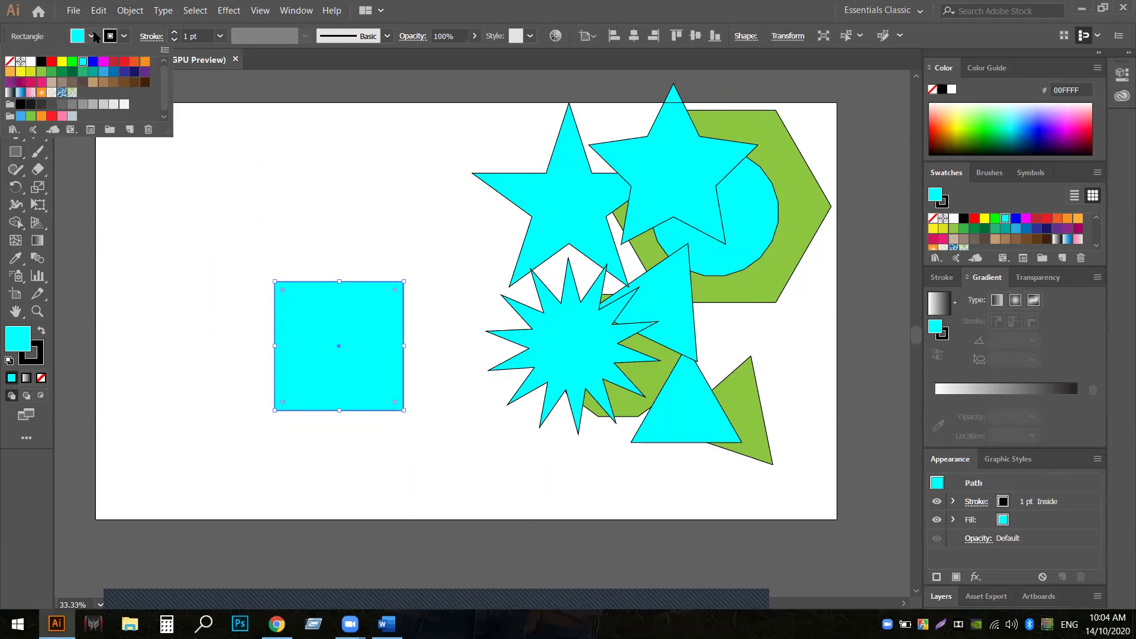
pyautogui.click(43, 74)
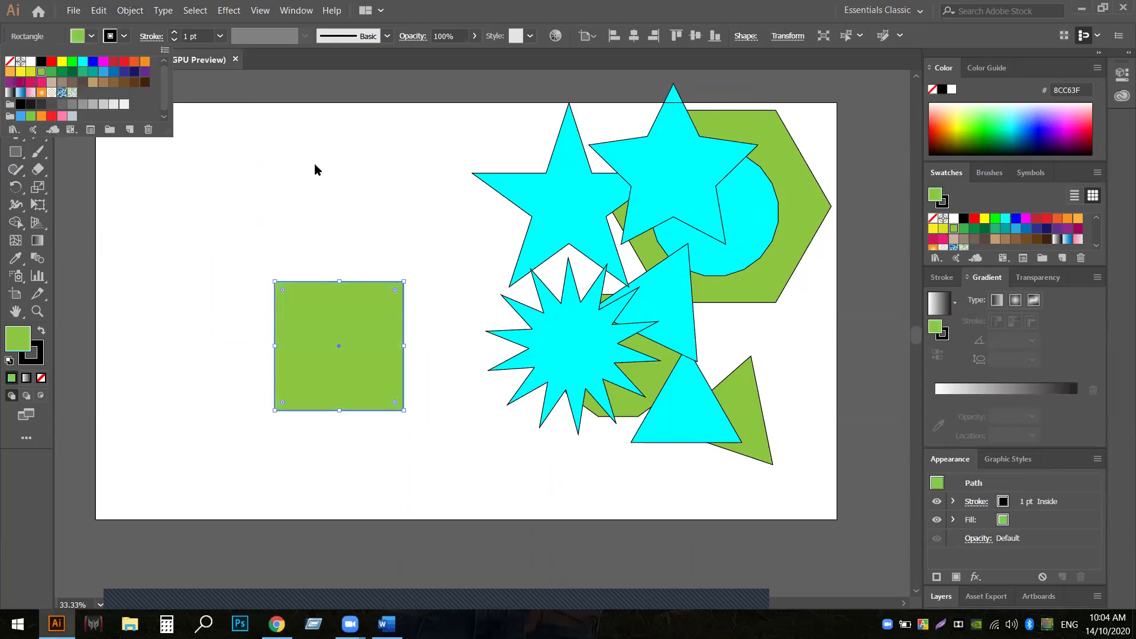
pyautogui.click(314, 167)
pyautogui.moveTo(322, 336); pyautogui.dragTo(707, 303)
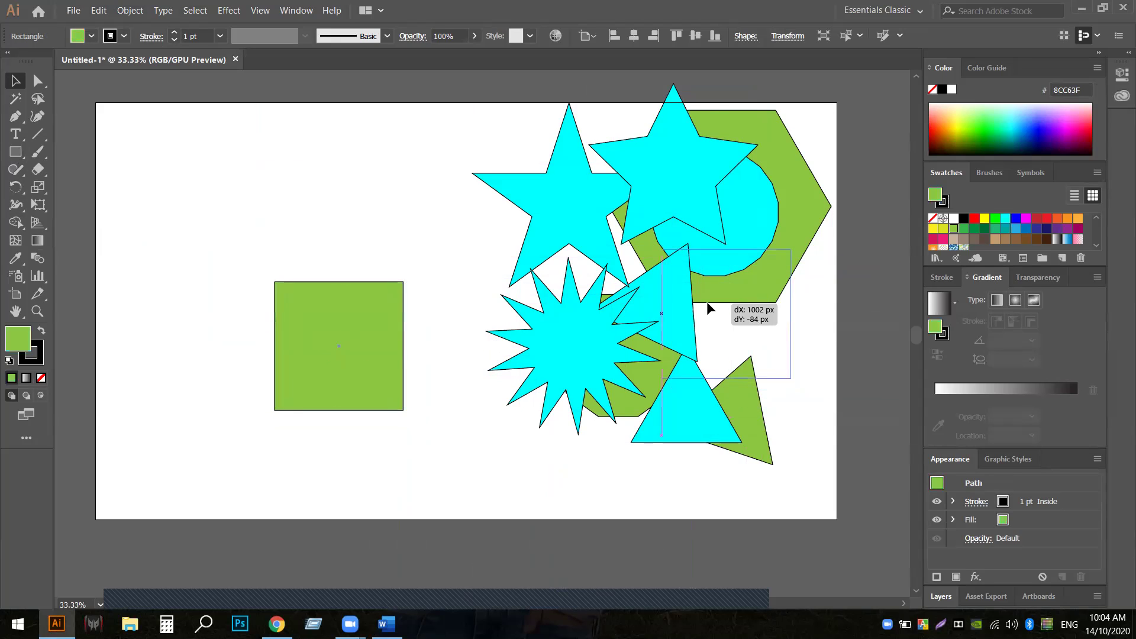
pyautogui.click(818, 296)
# Draw a wide green rectangle with the Rectangle tool, move it over the two five-pointed stars at the artboard's upper edge, and deselect it
pyautogui.click(16, 153)
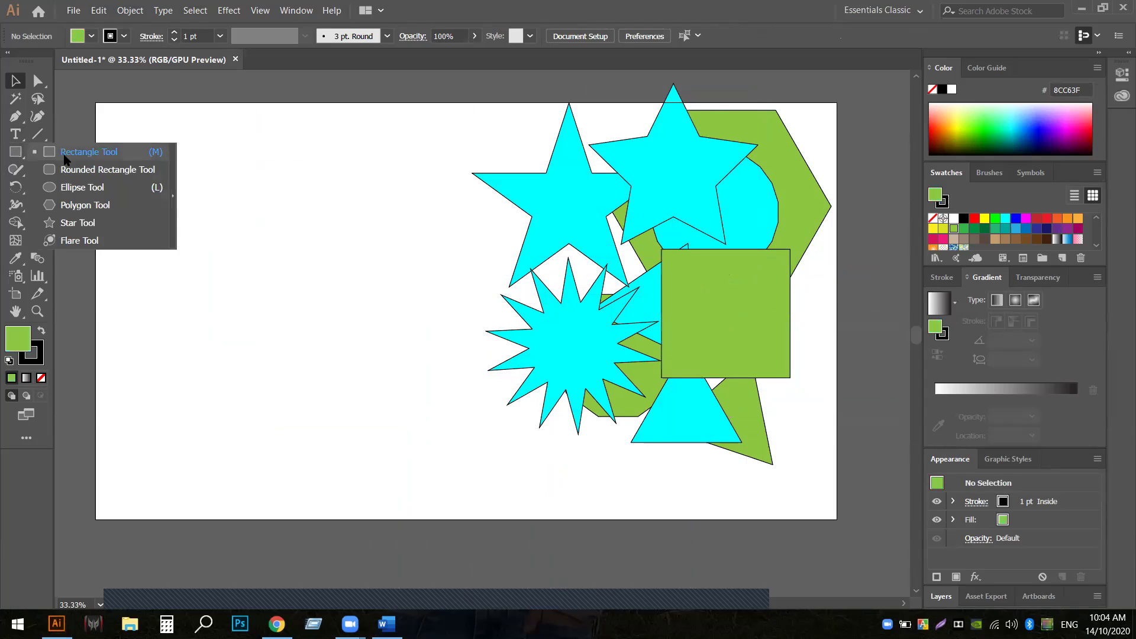
pyautogui.click(83, 152)
pyautogui.moveTo(140, 152); pyautogui.dragTo(407, 275)
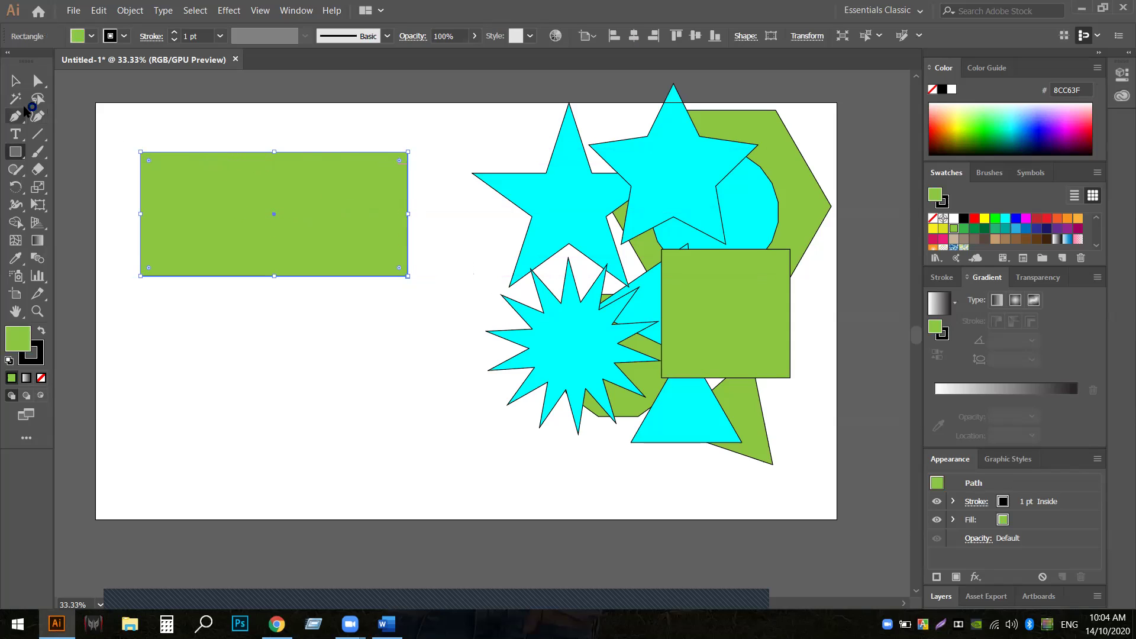
pyautogui.click(16, 80)
pyautogui.moveTo(234, 200); pyautogui.dragTo(646, 142)
pyautogui.click(492, 122)
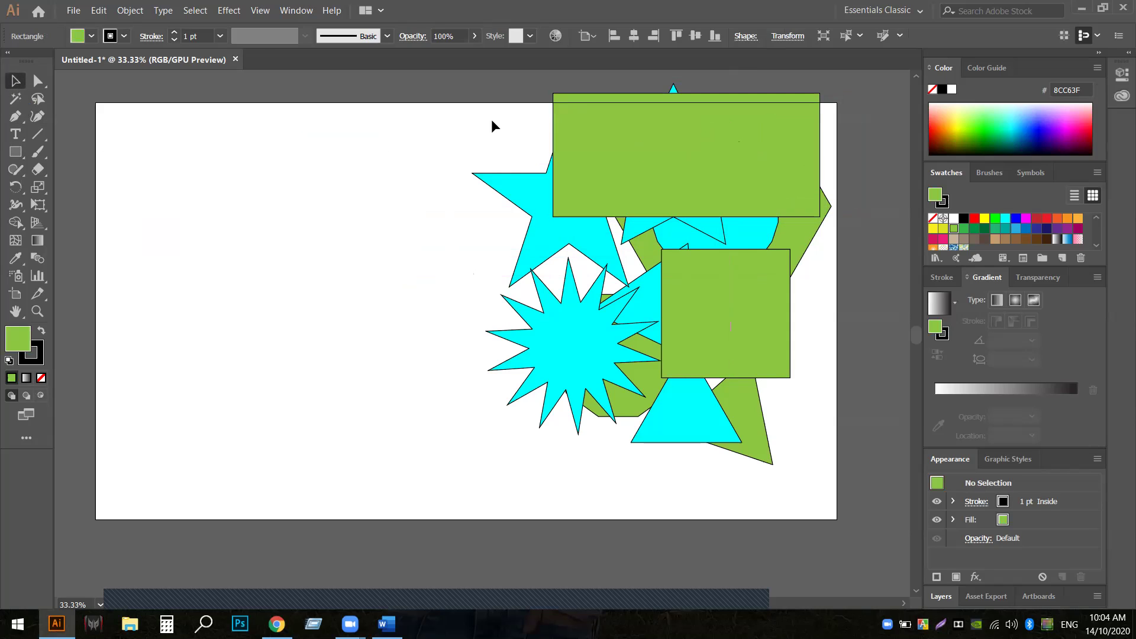
# Draw a green square with the Rounded Rectangle tool and place it to the left of the wide rectangle, slightly apart from it
pyautogui.click(17, 154)
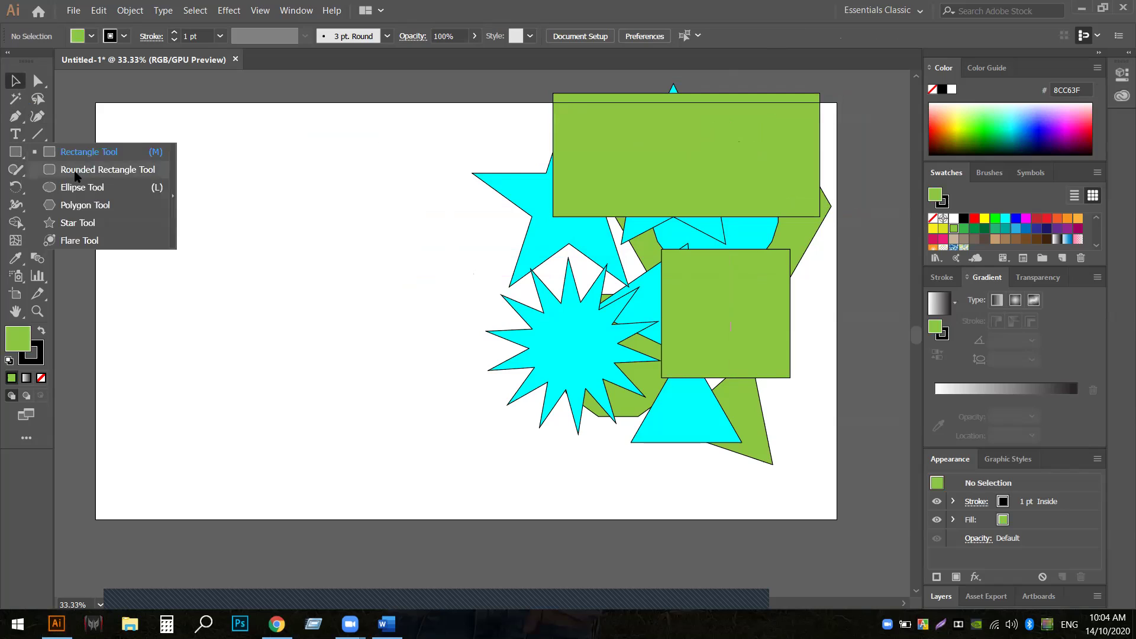
pyautogui.click(77, 169)
pyautogui.moveTo(190, 158)
pyautogui.mouseDown()
pyautogui.moveTo(333, 281)
pyautogui.moveTo(251, 156)
pyautogui.moveTo(215, 157)
pyautogui.moveTo(361, 285)
pyautogui.moveTo(385, 218)
pyautogui.moveTo(420, 175)
pyautogui.moveTo(452, 186)
pyautogui.mouseUp()
pyautogui.press('shift')
pyautogui.press('alt')
pyautogui.click(14, 81)
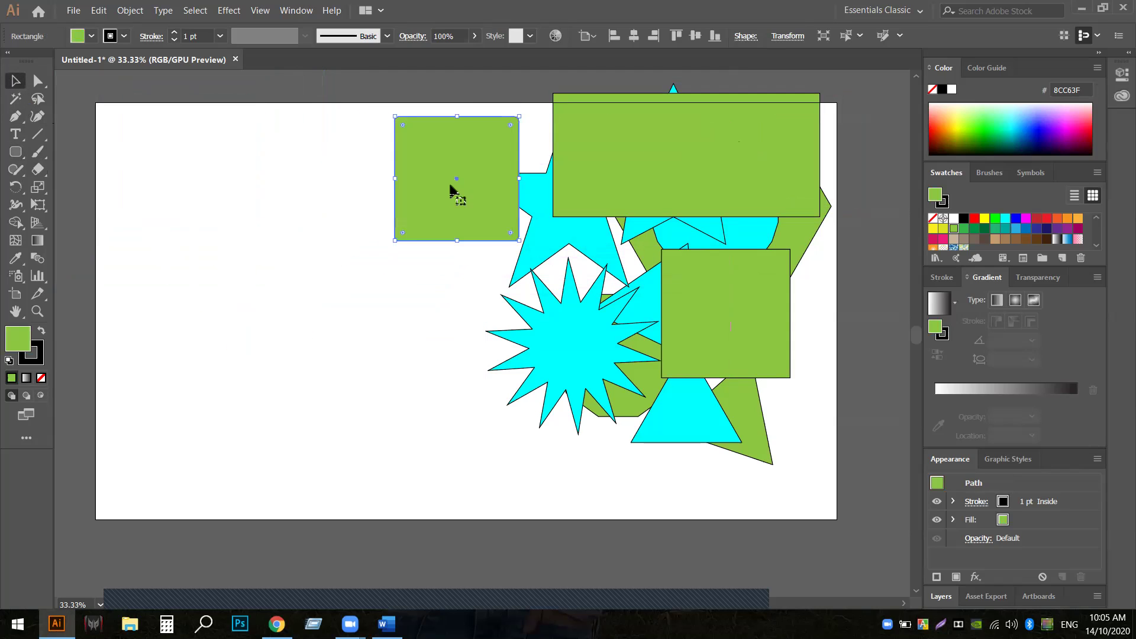
pyautogui.click(240, 280)
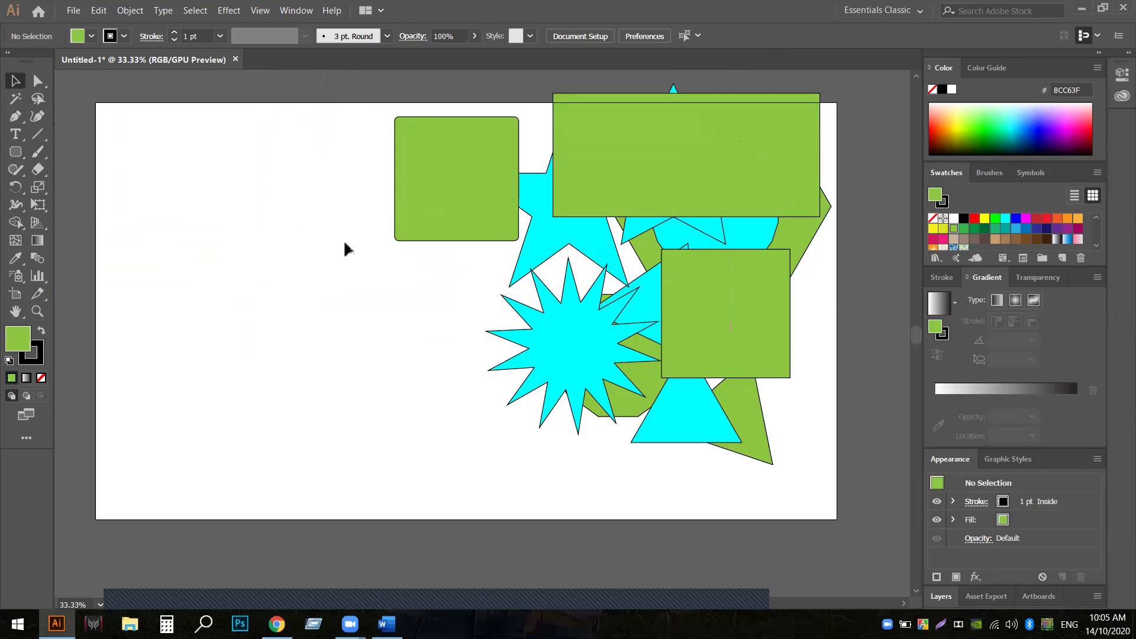
pyautogui.moveTo(465, 202); pyautogui.dragTo(477, 203)
pyautogui.click(350, 260)
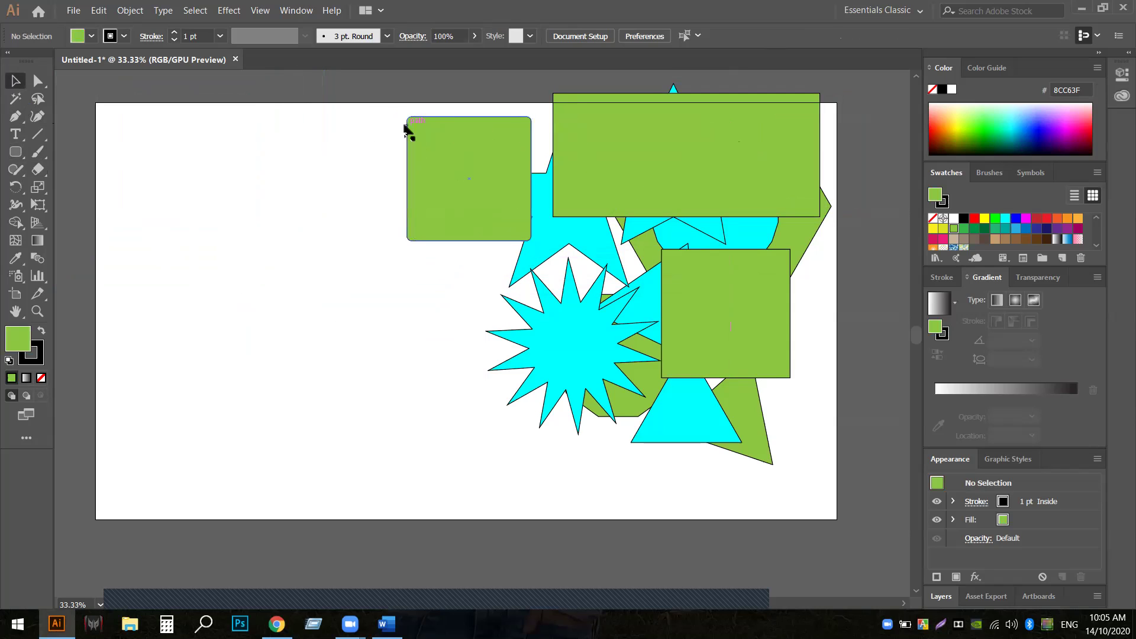
# Draw a larger green rounded rectangle and move it over the many-pointed star, leaving it deselected
pyautogui.click(15, 152)
pyautogui.moveTo(137, 159); pyautogui.dragTo(327, 305)
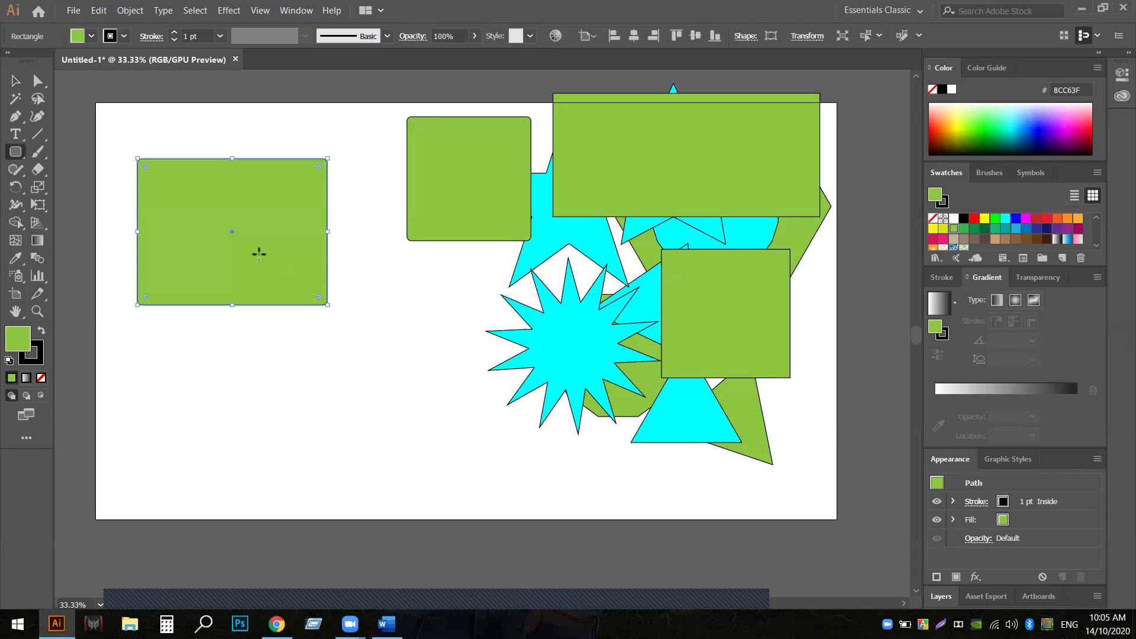
pyautogui.click(16, 80)
pyautogui.moveTo(226, 229); pyautogui.dragTo(574, 285)
pyautogui.click(358, 355)
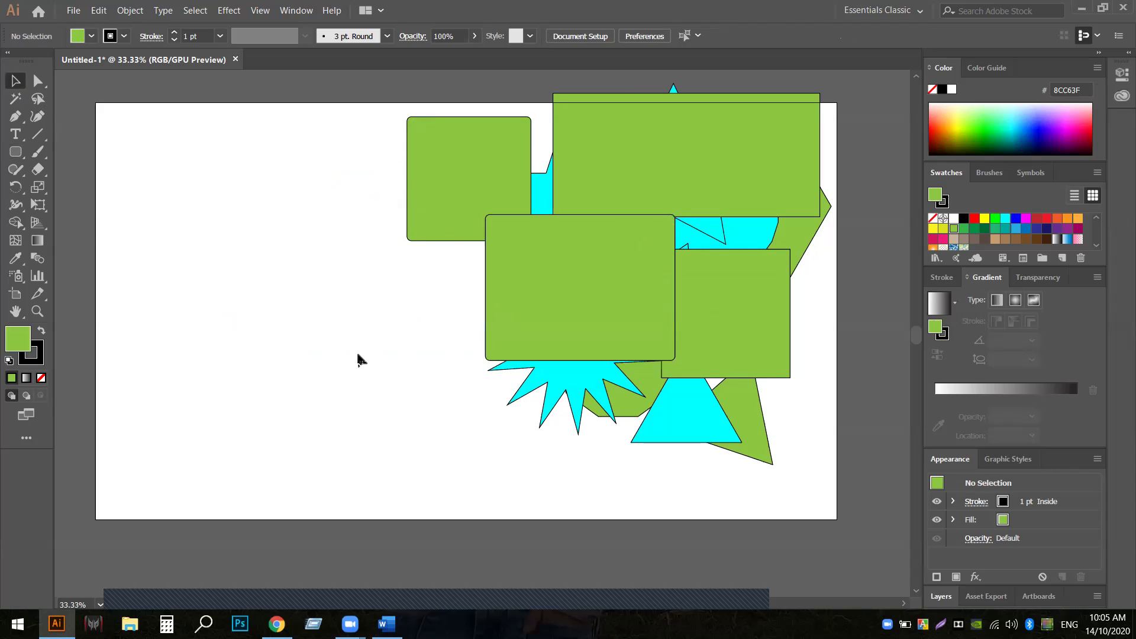
# Draw a large, slightly wide green ellipse with the Ellipse tool, move it over the wide rectangle and rounded shapes, and deselect it
pyautogui.moveTo(16, 152); pyautogui.dragTo(101, 185)
pyautogui.moveTo(183, 227); pyautogui.dragTo(383, 419)
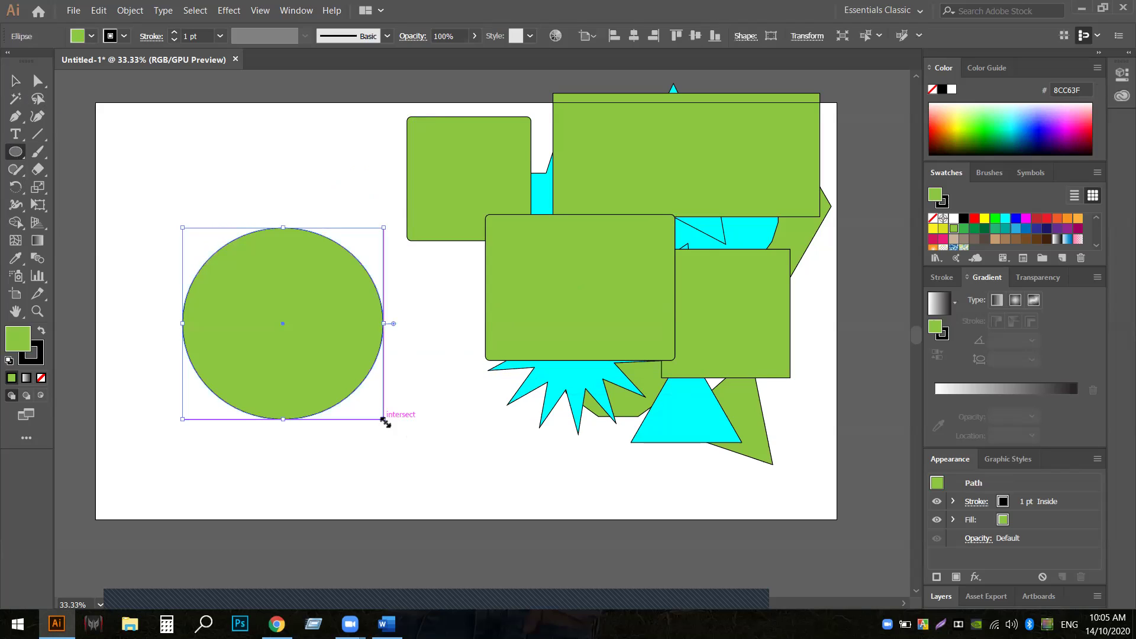
pyautogui.click(10, 76)
pyautogui.moveTo(346, 323); pyautogui.dragTo(589, 200)
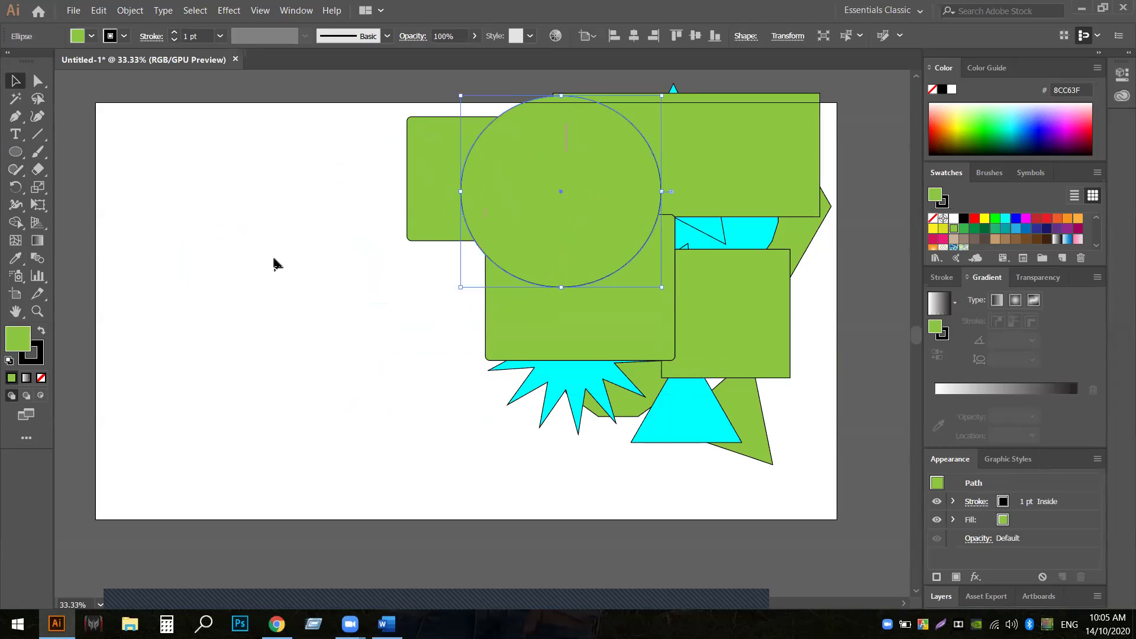
pyautogui.click(269, 253)
# Draw a smaller perfect green circle with the Ellipse tool and move it over the rounded rectangle's left side
pyautogui.click(16, 152)
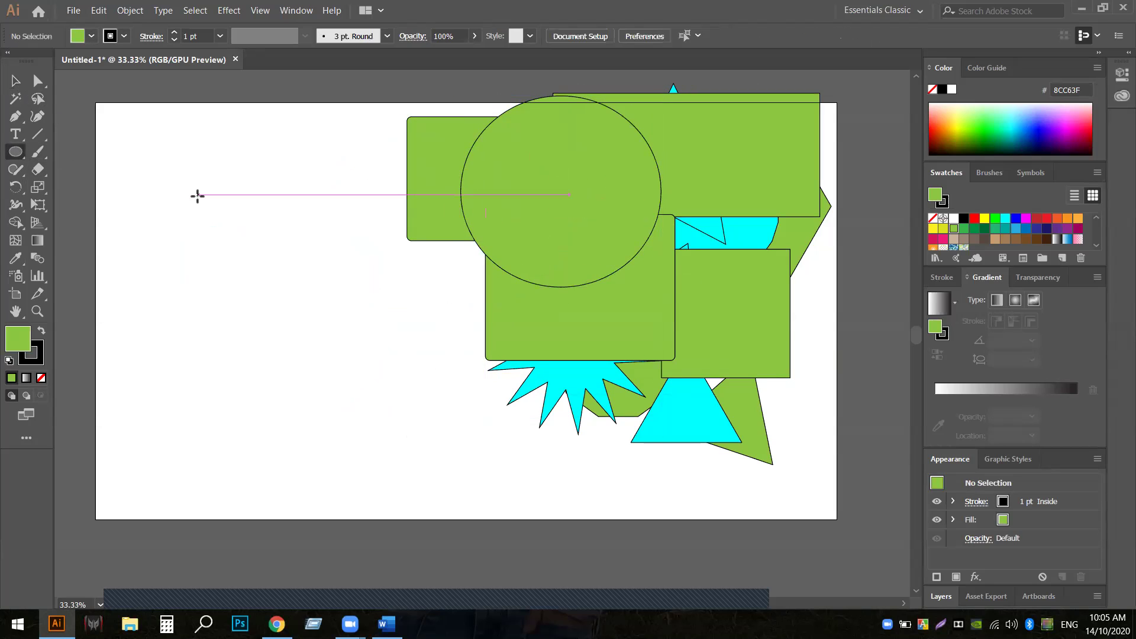
pyautogui.moveTo(197, 196); pyautogui.dragTo(285, 255)
pyautogui.click(16, 80)
pyautogui.moveTo(220, 203); pyautogui.dragTo(499, 327)
pyautogui.click(337, 307)
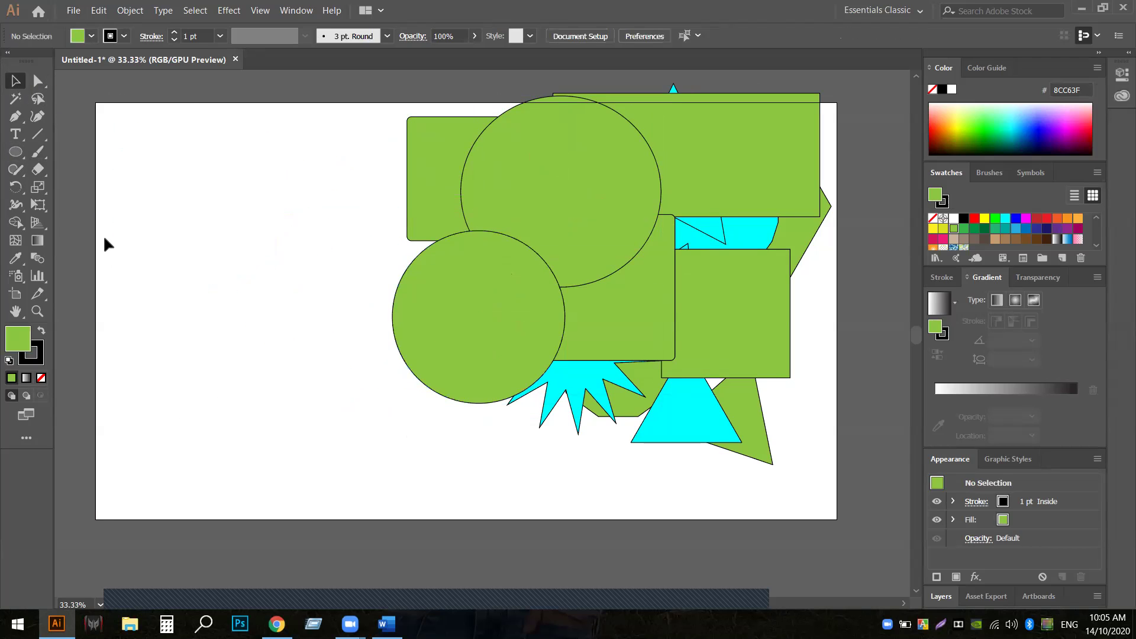
# Spread the stacked green circle, ellipse, rounded shapes and wide rectangle over the left and lower parts of the artboard, uncovering the stars
pyautogui.moveTo(523, 314); pyautogui.dragTo(264, 253)
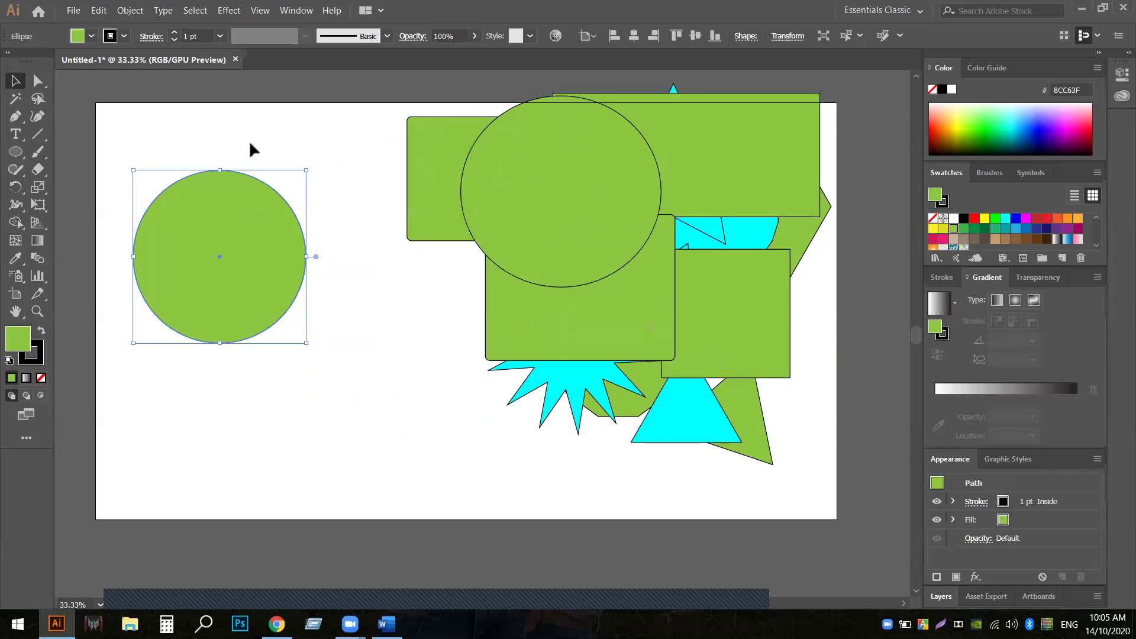
pyautogui.moveTo(507, 169); pyautogui.dragTo(313, 373)
pyautogui.moveTo(459, 213); pyautogui.dragTo(368, 206)
pyautogui.moveTo(545, 295); pyautogui.dragTo(122, 444)
pyautogui.moveTo(667, 164); pyautogui.dragTo(189, 145)
pyautogui.moveTo(208, 245); pyautogui.dragTo(503, 503)
# Rearrange the wide rectangle, rounded square and ellipse, placing the rounded square at the upper edge and the ellipse beside the circle
pyautogui.moveTo(246, 127); pyautogui.dragTo(267, 259)
pyautogui.click(436, 245)
pyautogui.moveTo(408, 219); pyautogui.dragTo(249, 158)
pyautogui.click(482, 152)
pyautogui.moveTo(339, 379); pyautogui.dragTo(317, 453)
pyautogui.moveTo(355, 307); pyautogui.dragTo(381, 342)
pyautogui.click(412, 221)
pyautogui.moveTo(273, 171); pyautogui.dragTo(454, 195)
pyautogui.click(248, 167)
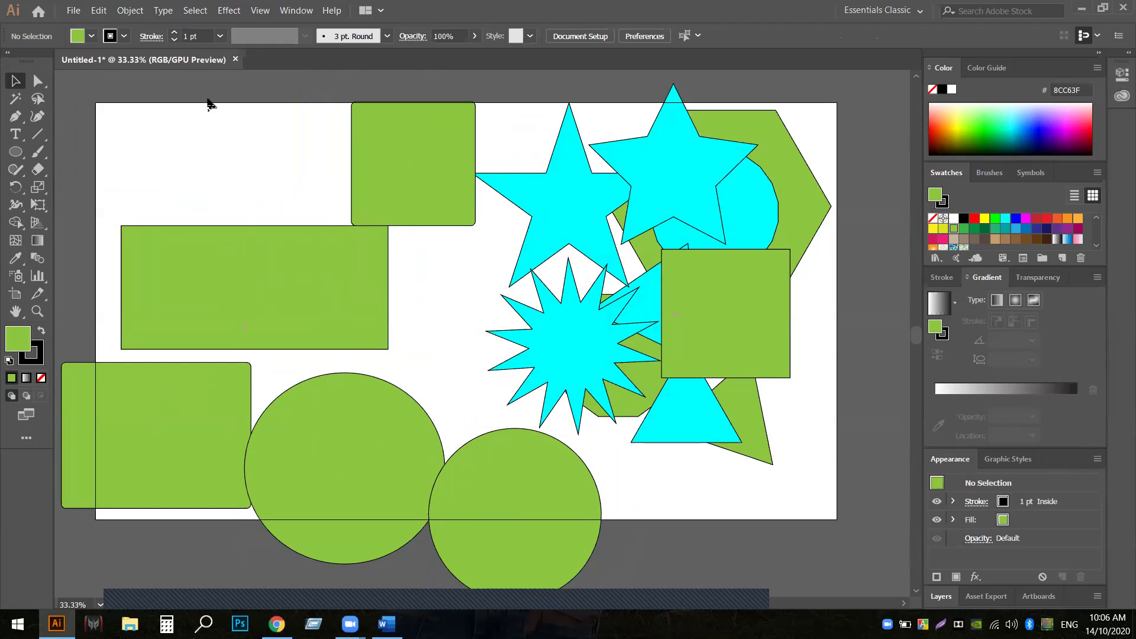
# Select all the shapes on the artboard and delete them
pyautogui.moveTo(107, 124); pyautogui.dragTo(770, 540)
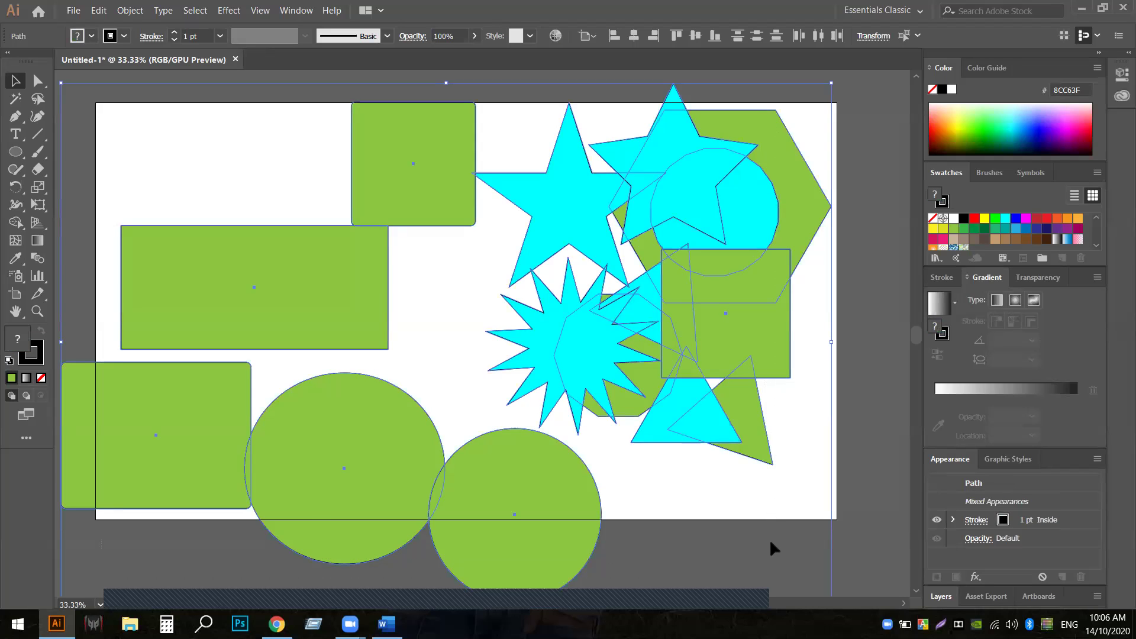
pyautogui.press('Delete')
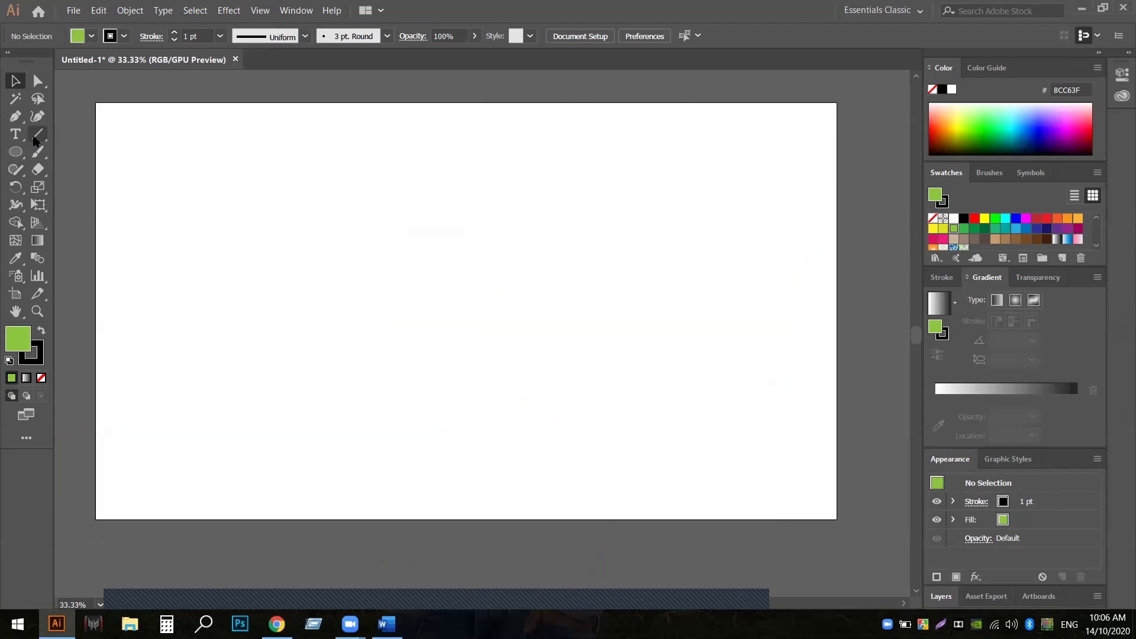
# Draw a green square outward from its center with the Rectangle tool and move it to the middle of the artboard's upper half
pyautogui.click(14, 153)
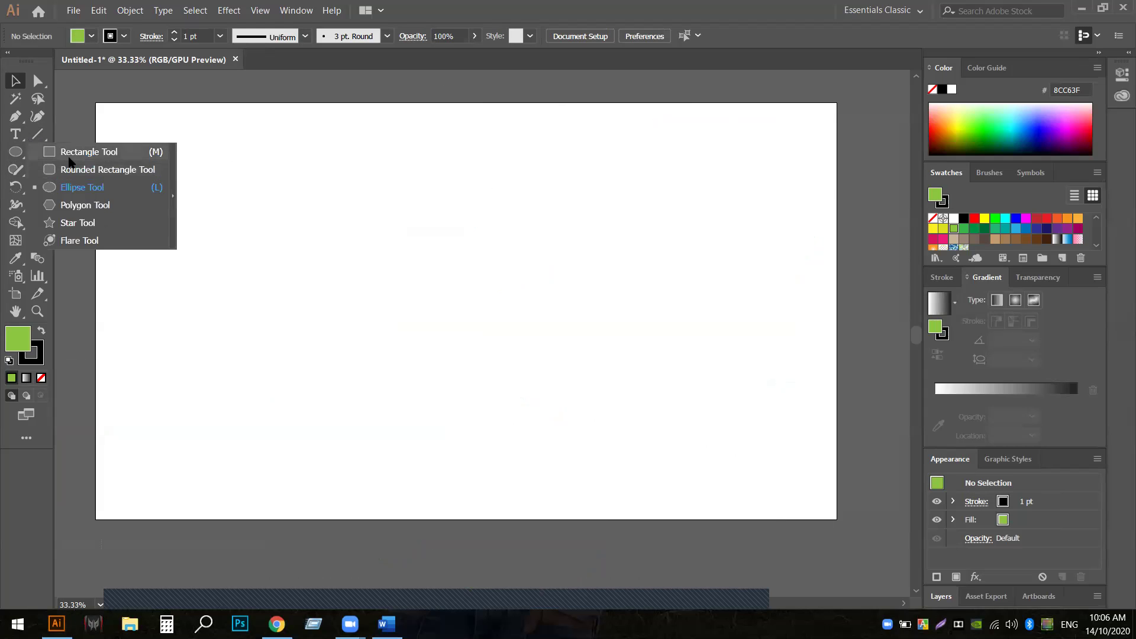
pyautogui.click(71, 152)
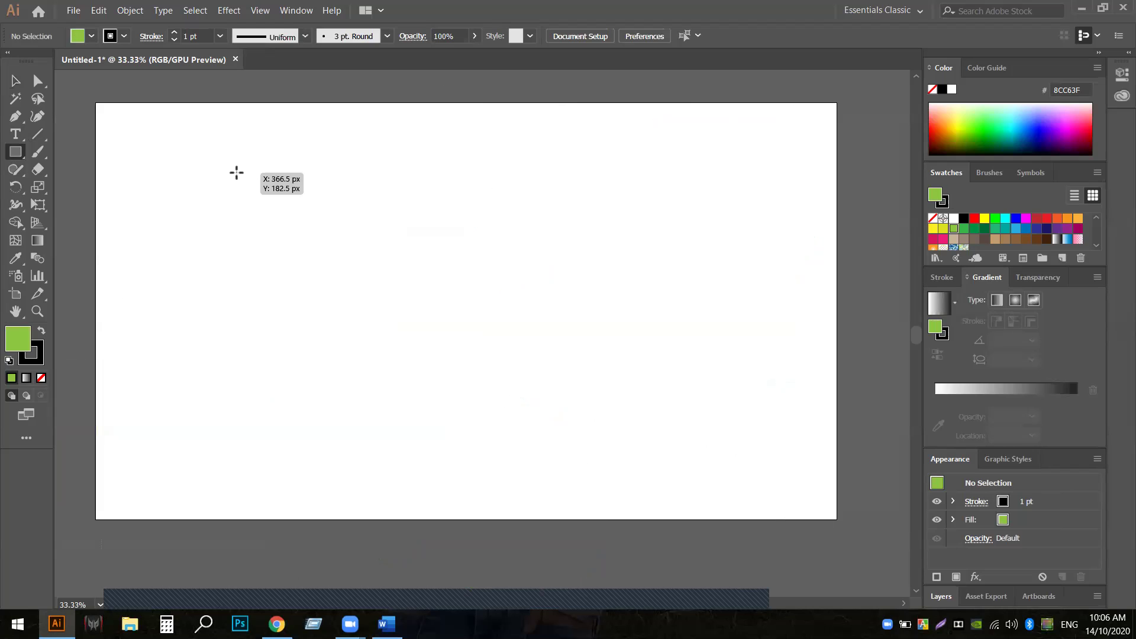
pyautogui.moveTo(237, 173); pyautogui.dragTo(315, 249)
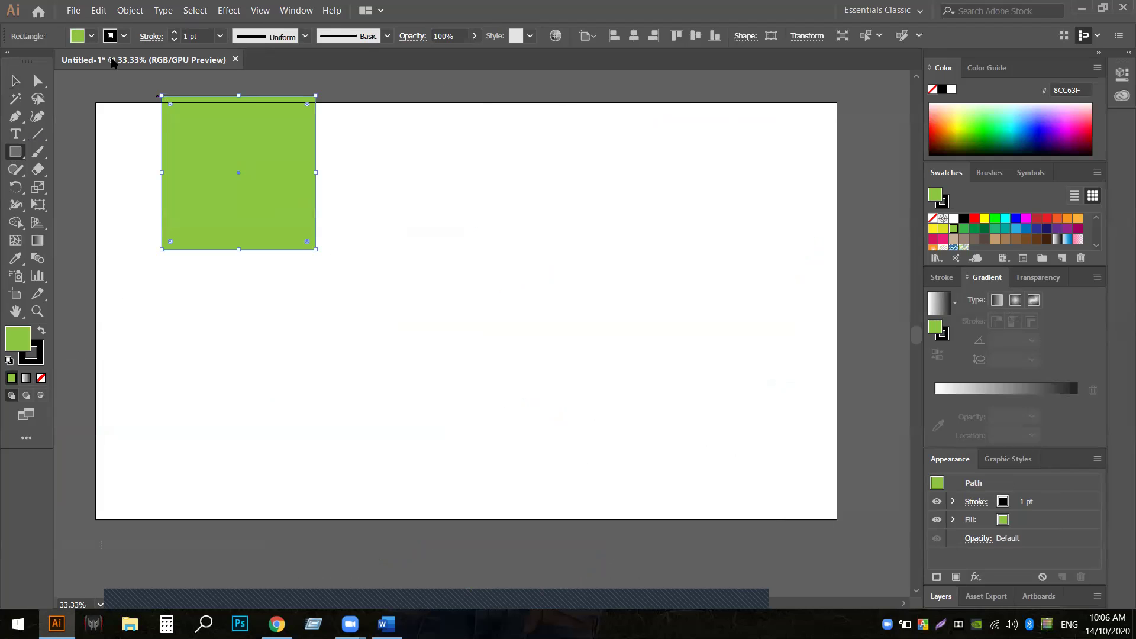
pyautogui.click(10, 82)
pyautogui.moveTo(198, 177); pyautogui.dragTo(530, 224)
# Draw a green square with the Rounded Rectangle tool, place it in the artboard's left part, and move the sharp-cornered square beside it
pyautogui.moveTo(15, 152); pyautogui.dragTo(82, 171)
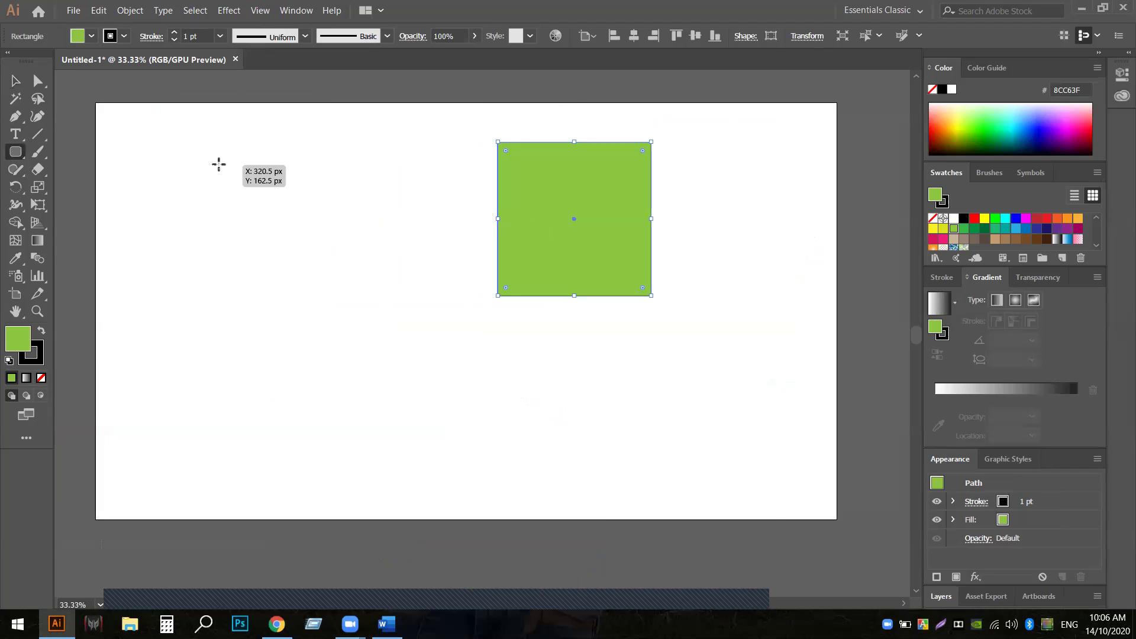
pyautogui.moveTo(218, 164); pyautogui.dragTo(291, 237)
pyautogui.click(15, 80)
pyautogui.moveTo(246, 182); pyautogui.dragTo(289, 279)
pyautogui.click(418, 205)
pyautogui.moveTo(537, 196); pyautogui.dragTo(429, 244)
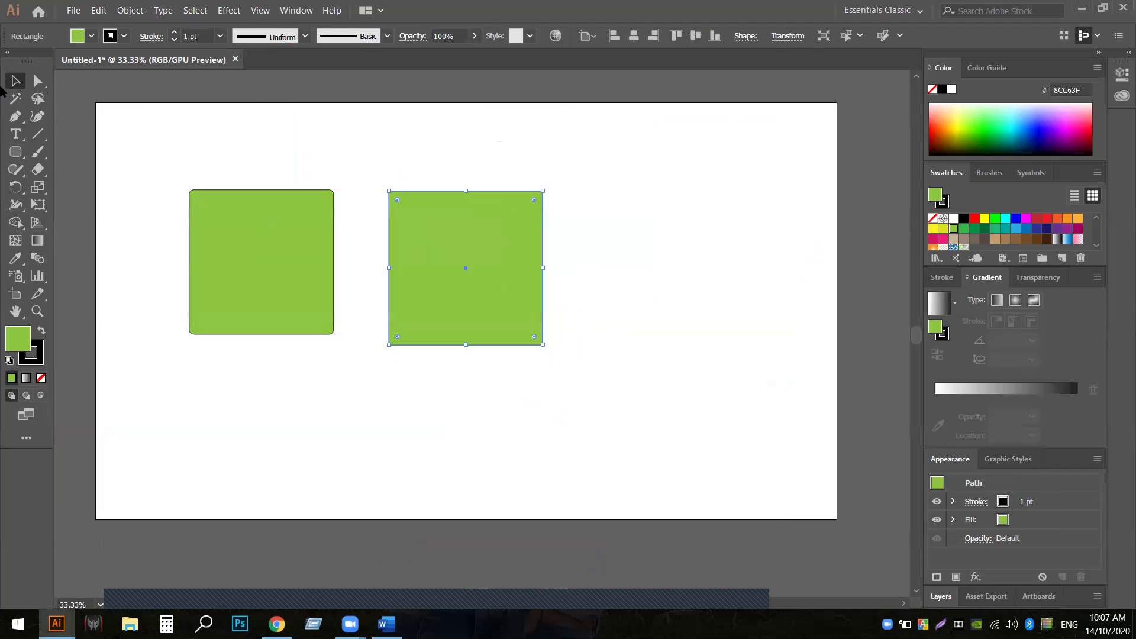
# Round all corners of the sharp-cornered square to 28.72 px using the Direct Selection tool, and deselect it
pyautogui.rightClick(39, 82)
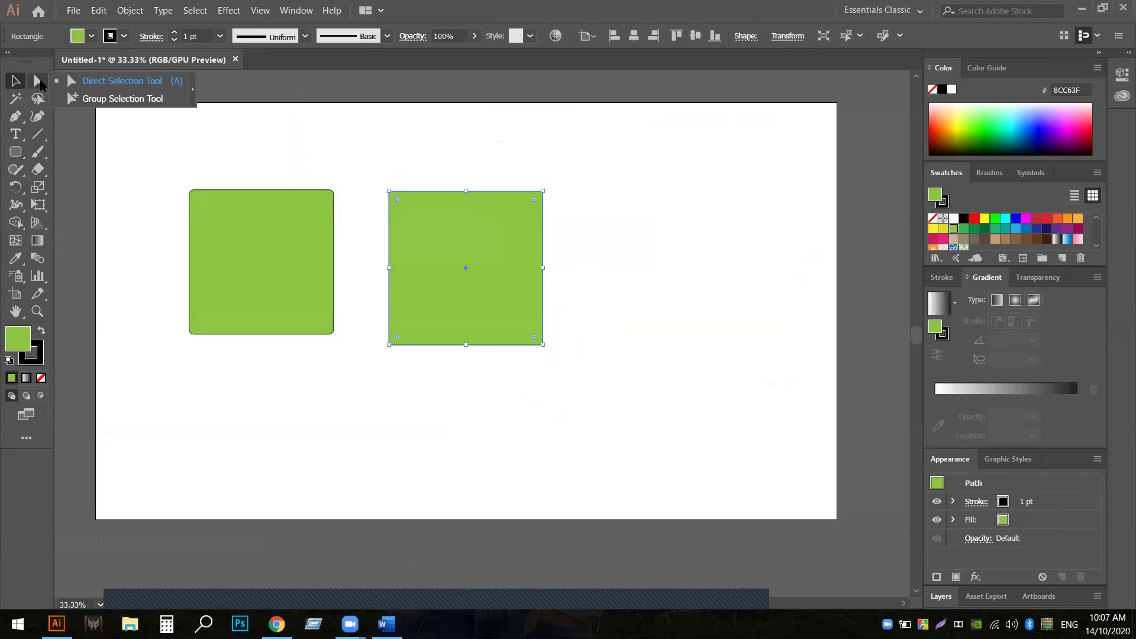
pyautogui.click(120, 81)
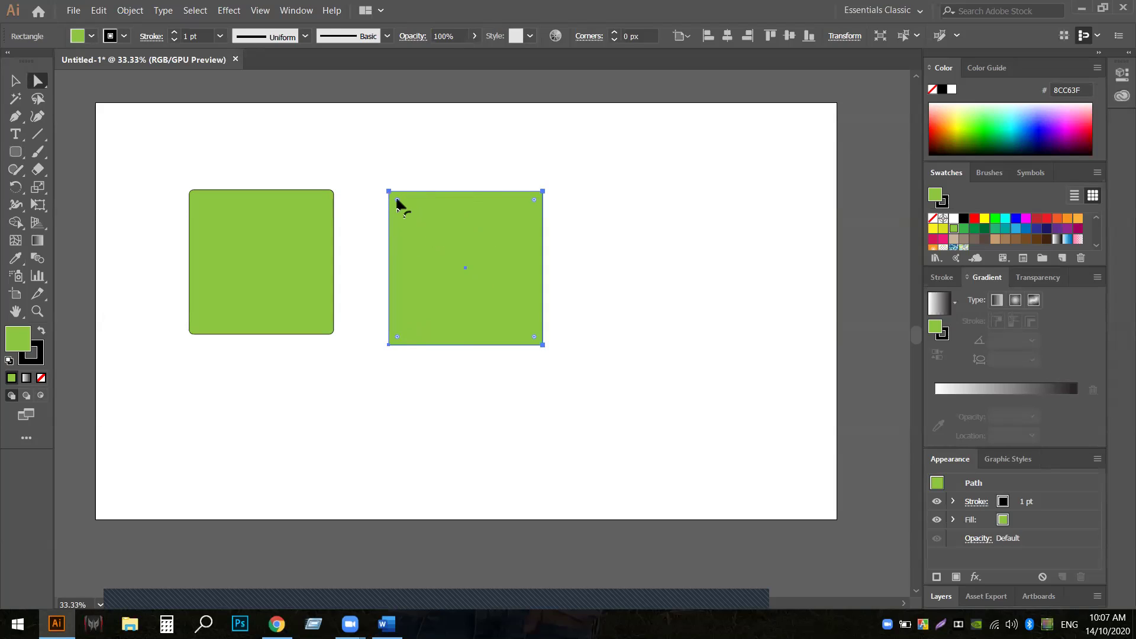
pyautogui.moveTo(397, 202); pyautogui.dragTo(396, 199)
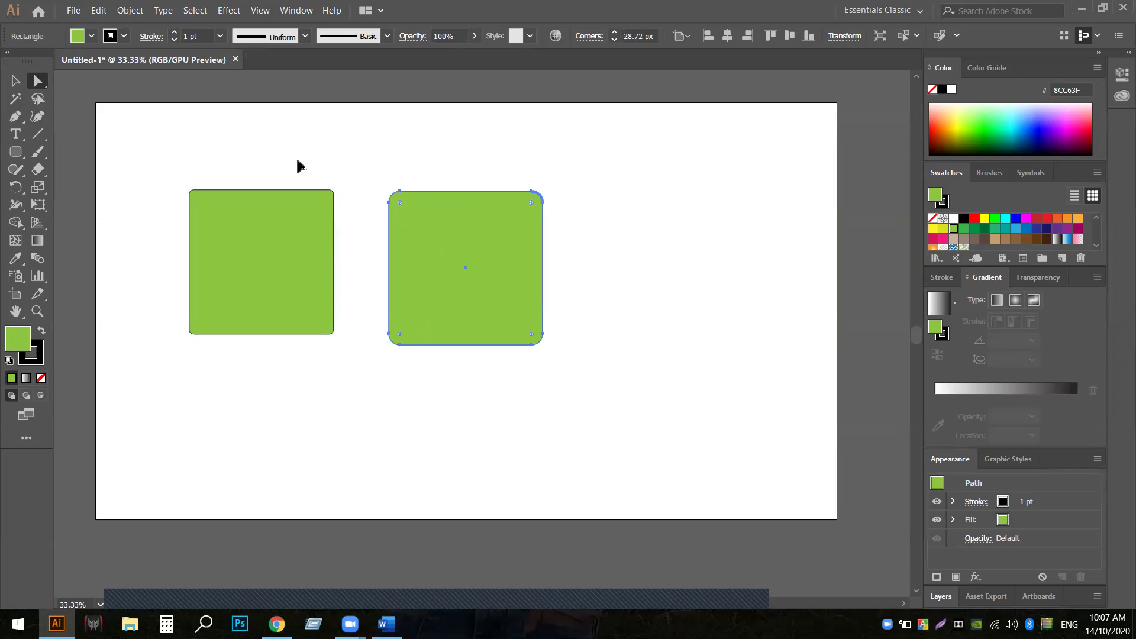
pyautogui.click(353, 145)
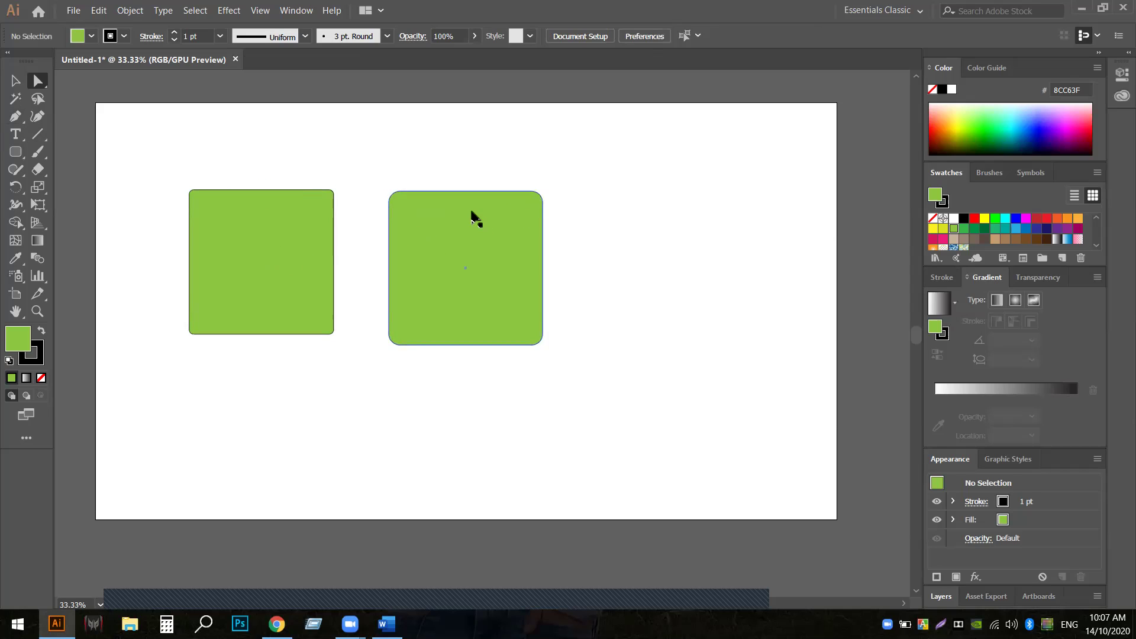
# Move the right-hand rounded square up and slightly to the right, keeping it selected
pyautogui.moveTo(497, 261); pyautogui.dragTo(523, 214)
pyautogui.click(237, 256)
pyautogui.click(428, 208)
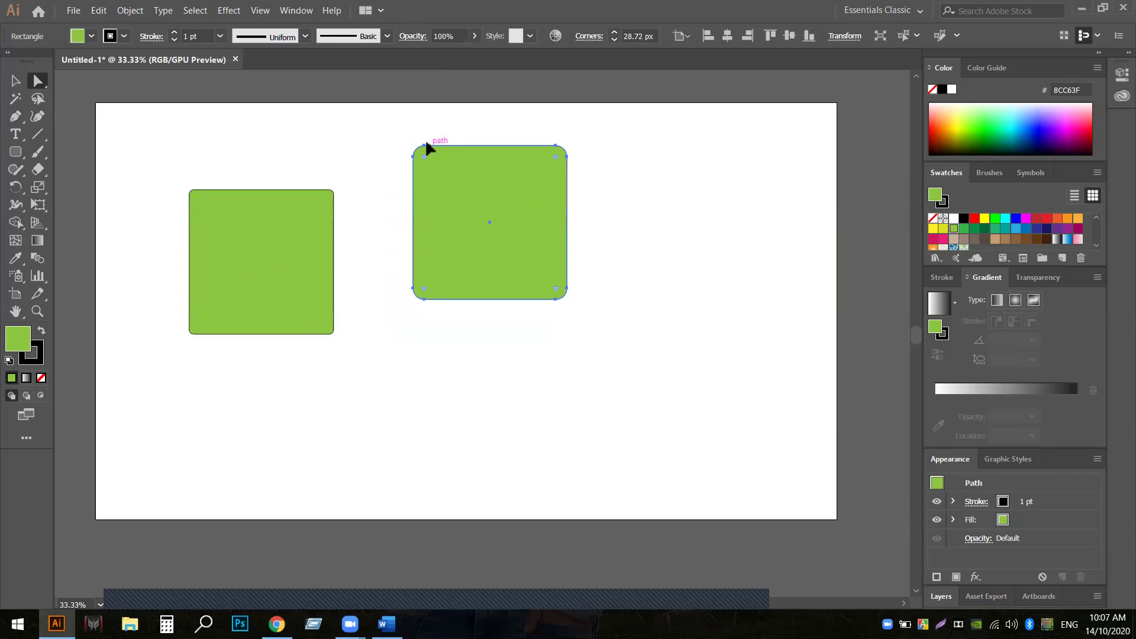
# Round the left square's corners more strongly and increase the right square's corner radius to 56.99 px
pyautogui.click(299, 240)
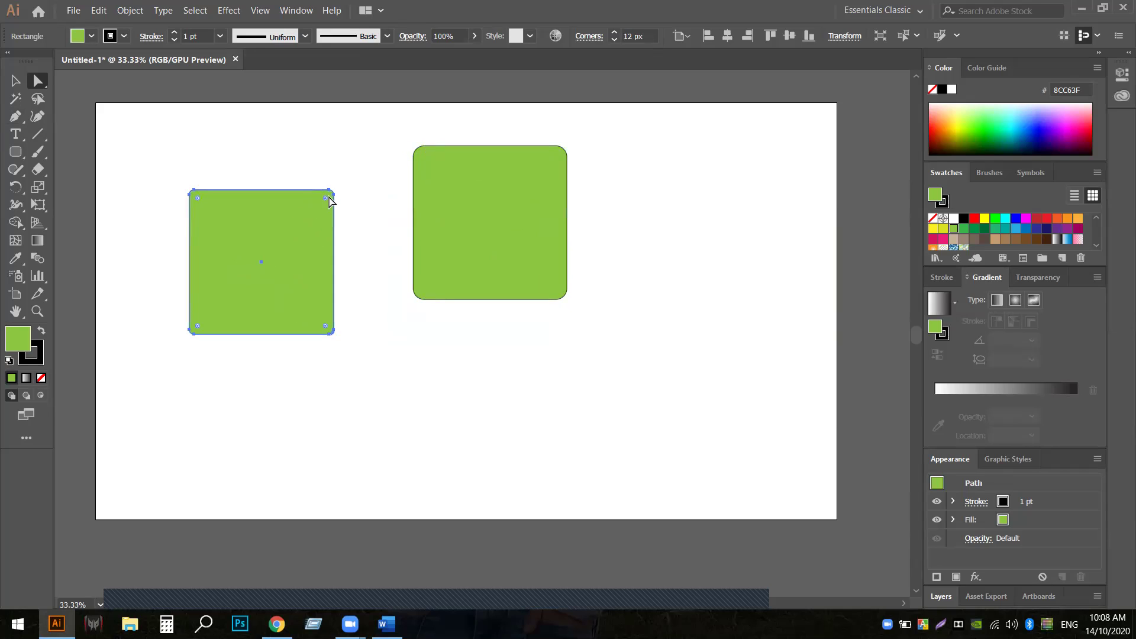
pyautogui.moveTo(326, 200); pyautogui.dragTo(322, 214)
pyautogui.click(377, 285)
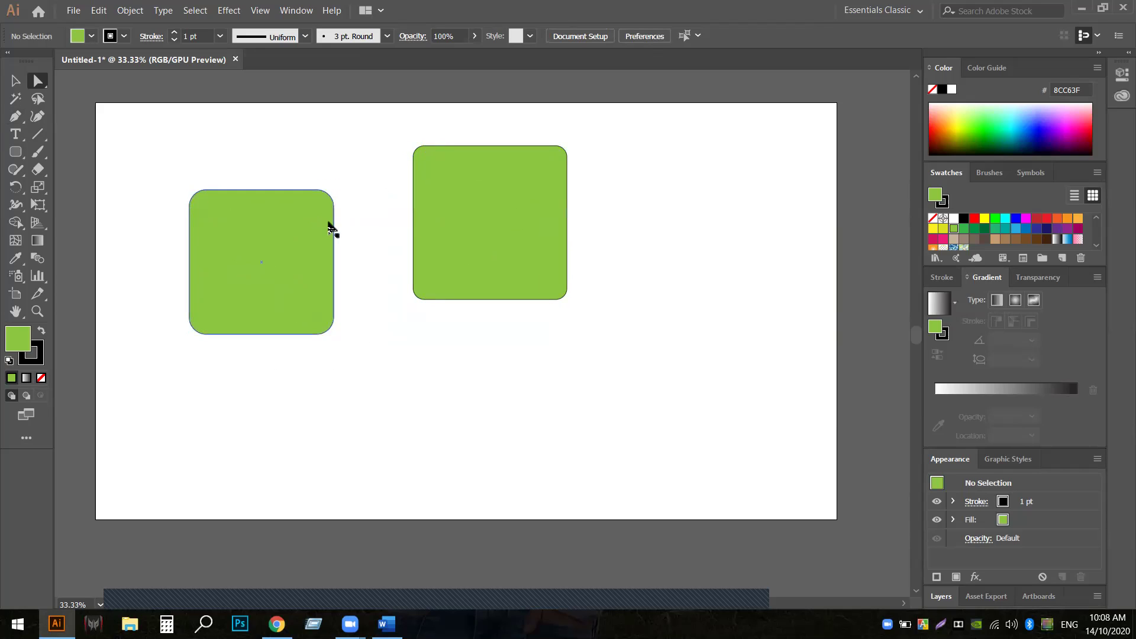
pyautogui.click(448, 203)
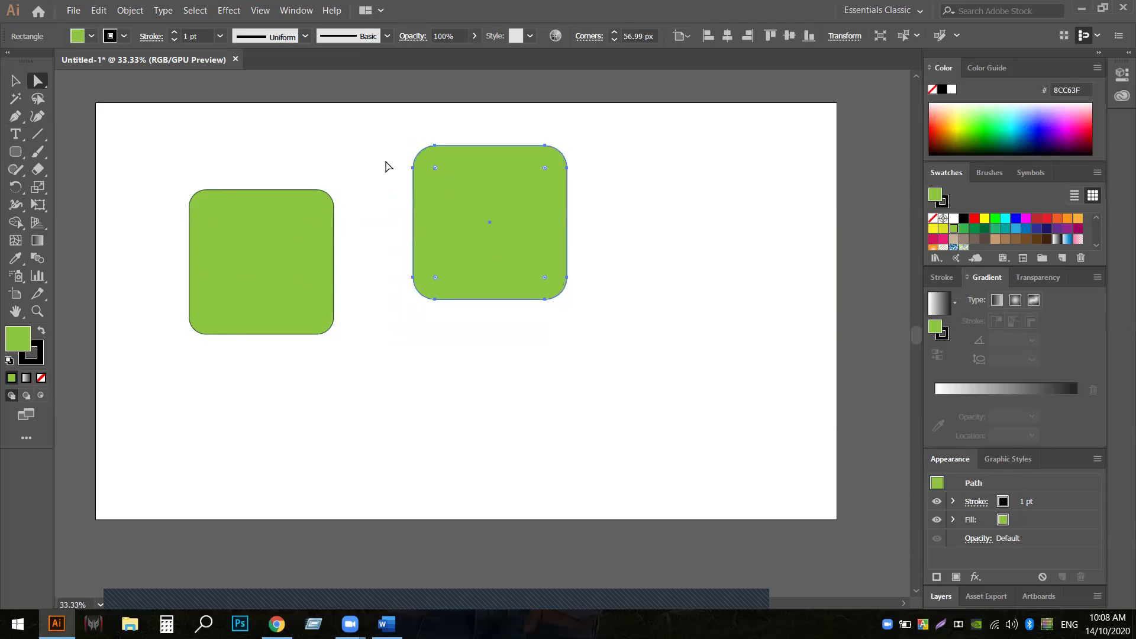
# Move the two green rounded squares to the artboard's right side, stacking one above the other
pyautogui.click(397, 269)
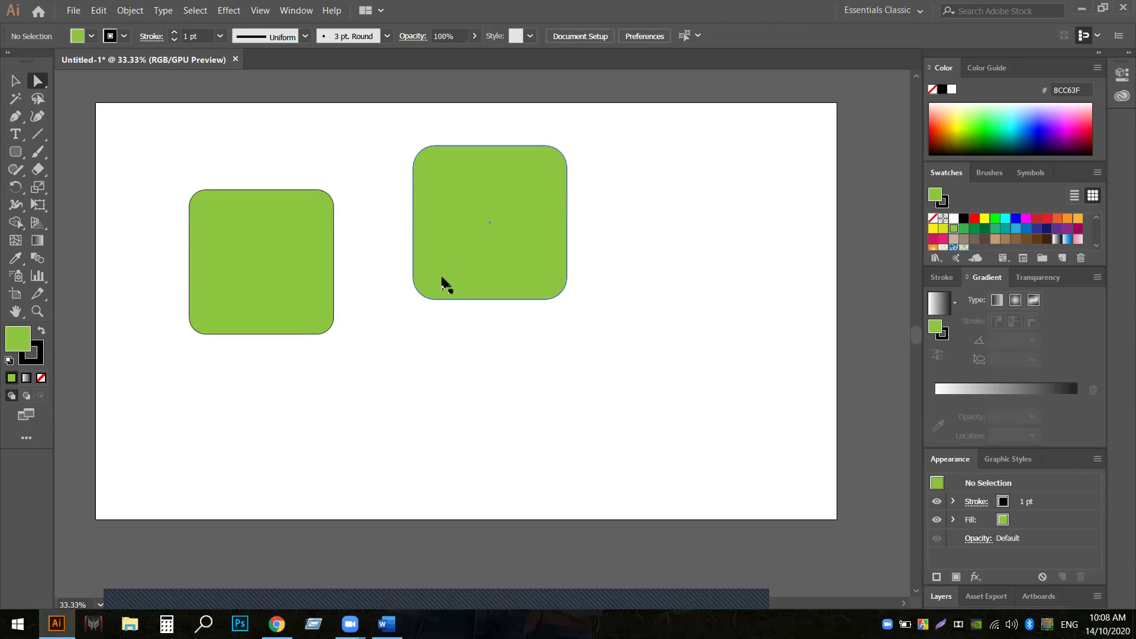
pyautogui.moveTo(256, 264); pyautogui.dragTo(690, 188)
pyautogui.moveTo(485, 208); pyautogui.dragTo(708, 333)
pyautogui.moveTo(721, 228); pyautogui.dragTo(734, 228)
pyautogui.moveTo(709, 311); pyautogui.dragTo(735, 314)
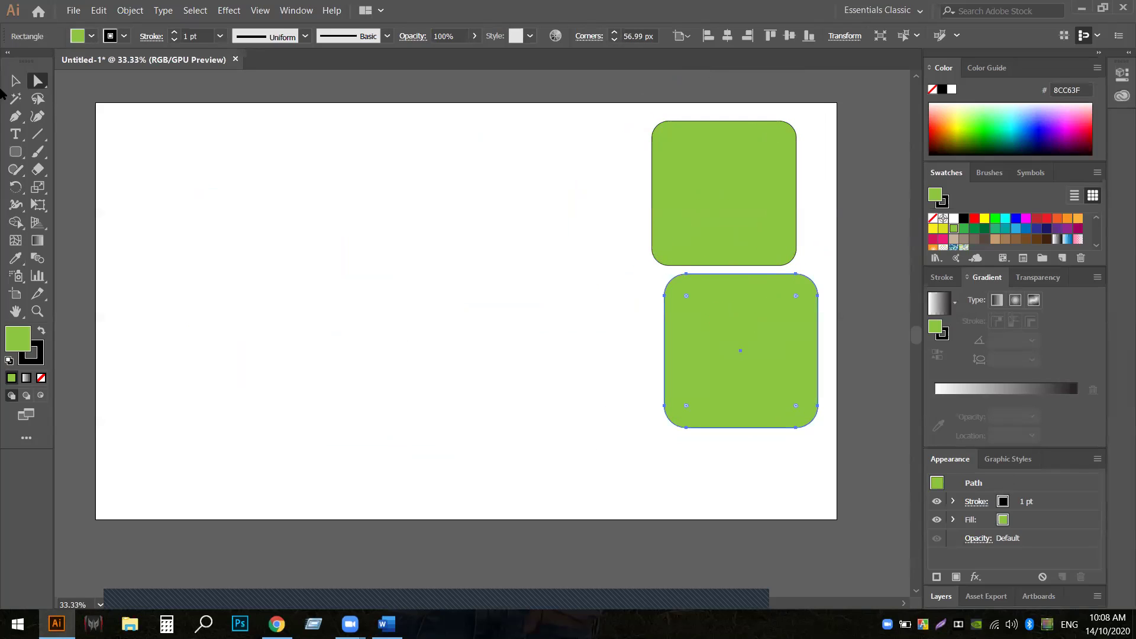
# Draw a green square about 368 px wide with the Rectangle tool and place it in the artboard's empty left half
pyautogui.moveTo(16, 152); pyautogui.dragTo(61, 152)
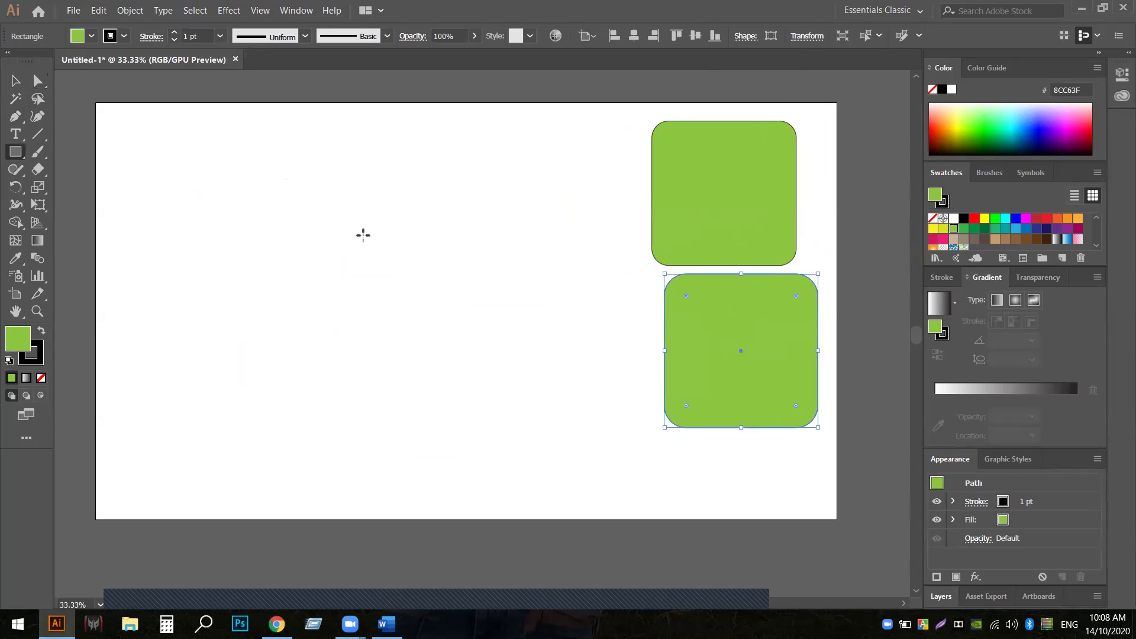
pyautogui.click(15, 85)
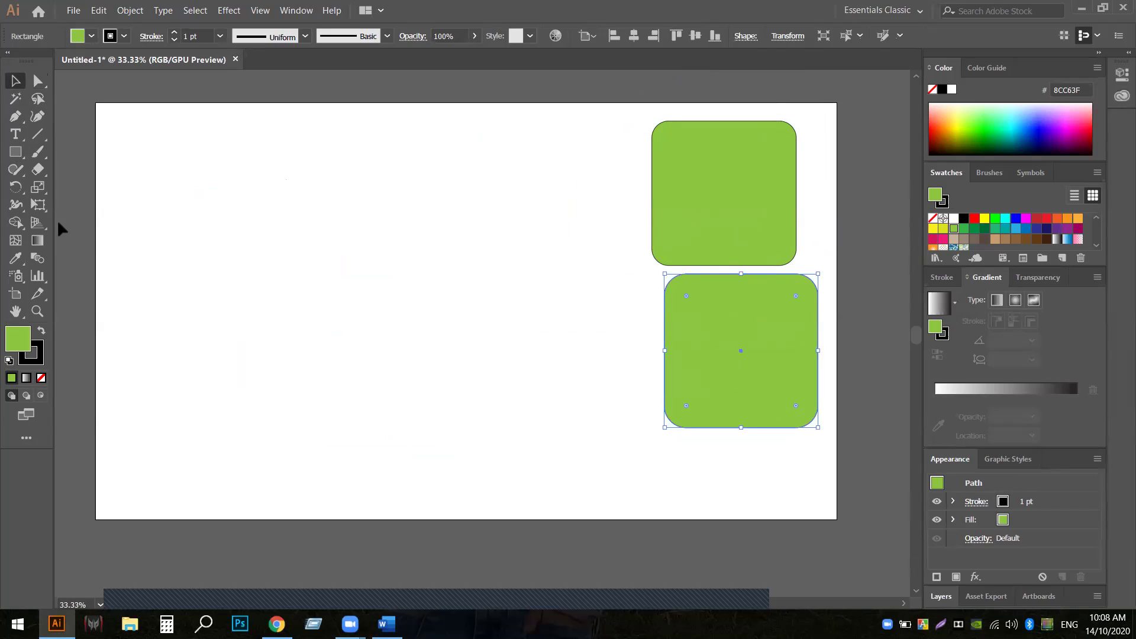
pyautogui.click(16, 152)
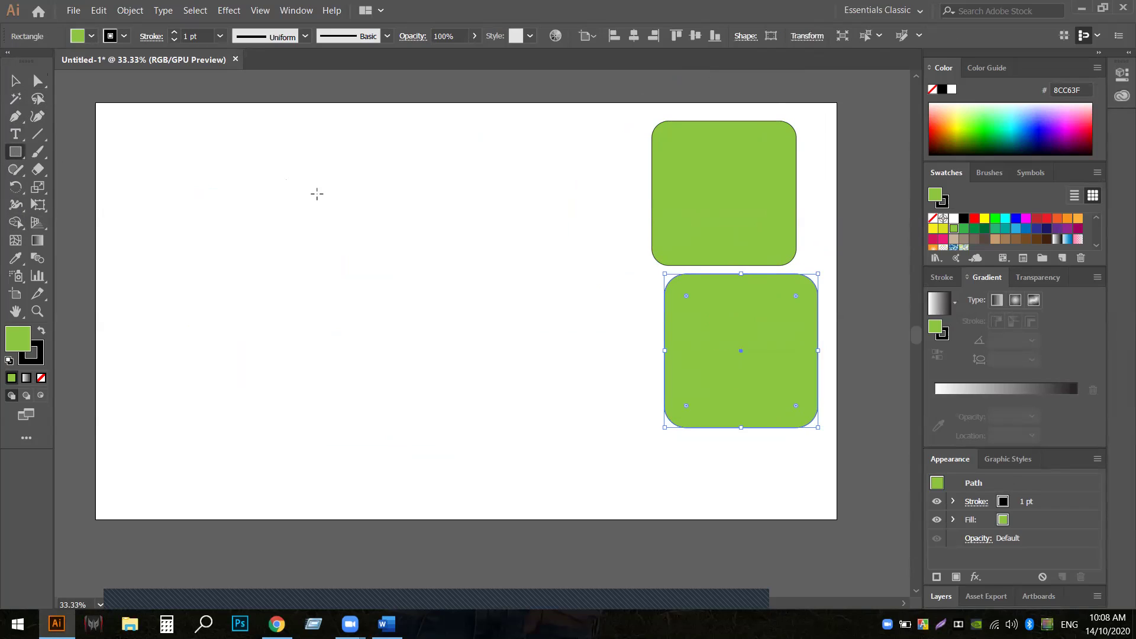
pyautogui.moveTo(151, 175); pyautogui.dragTo(202, 242)
pyautogui.click(16, 80)
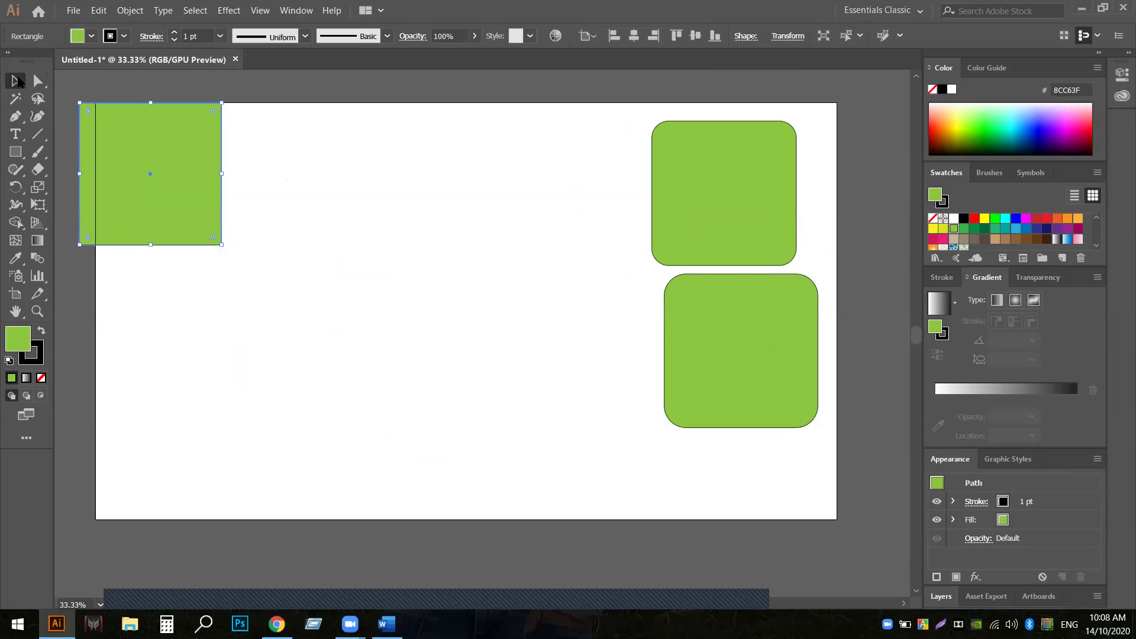
pyautogui.moveTo(172, 177); pyautogui.dragTo(335, 243)
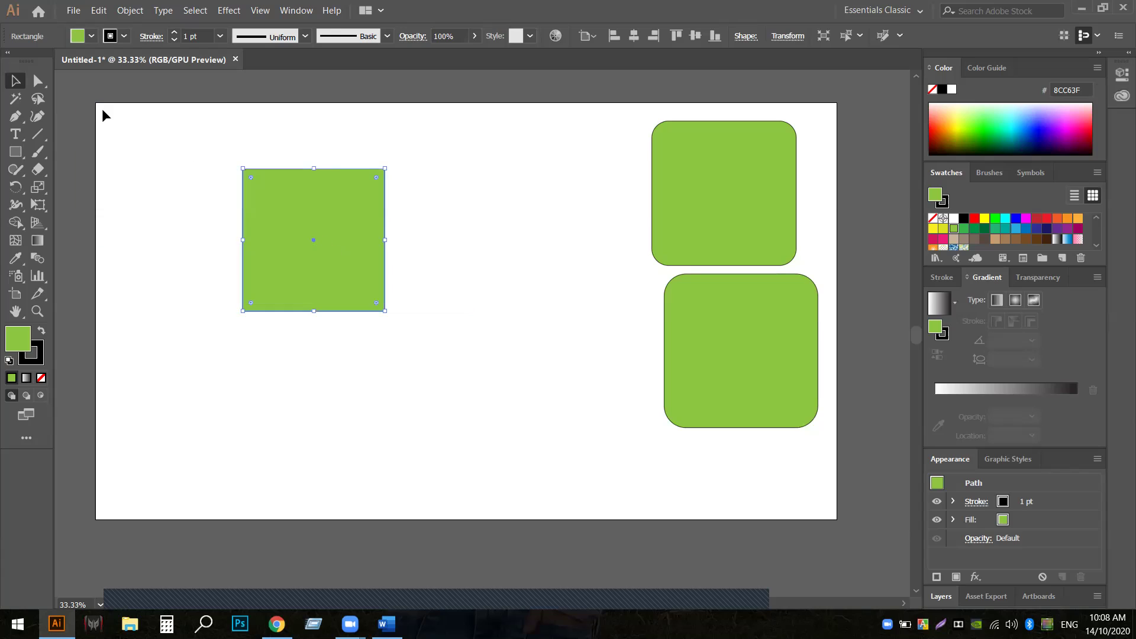
# Round only the new square's upper-left corner to 368 px to form a quarter circle
pyautogui.click(37, 81)
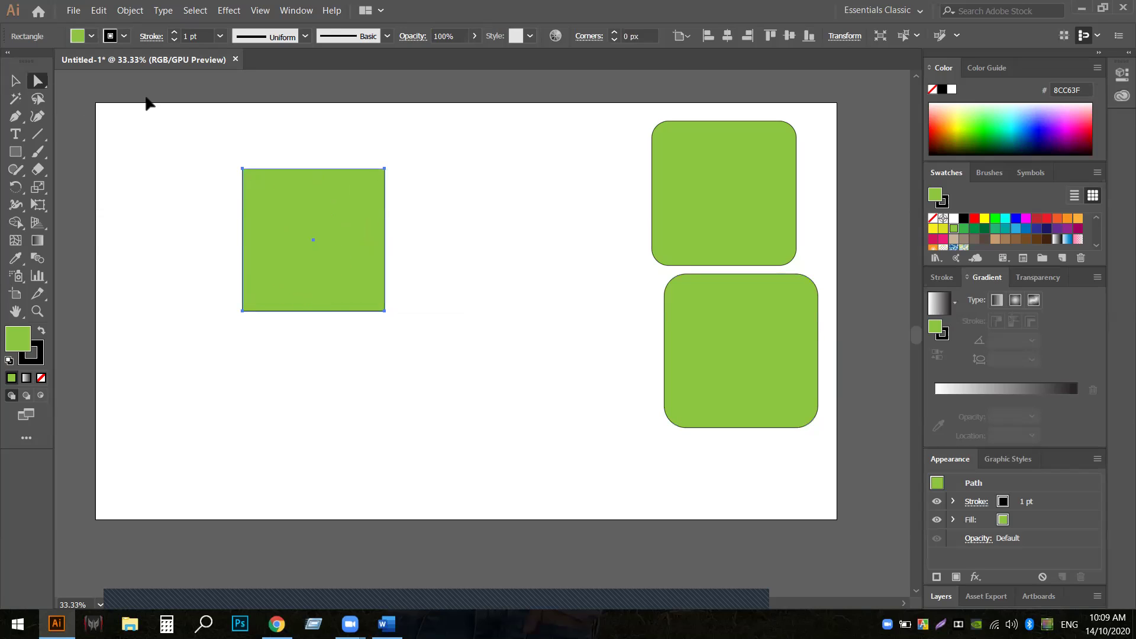
pyautogui.moveTo(191, 148); pyautogui.dragTo(277, 201)
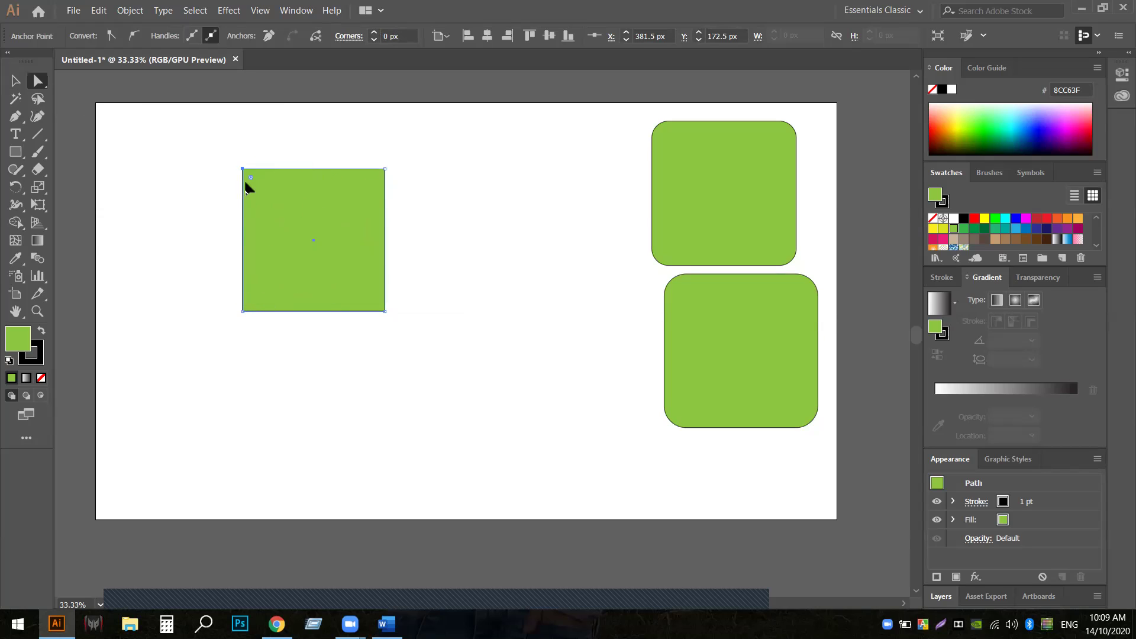
pyautogui.moveTo(249, 176); pyautogui.dragTo(391, 320)
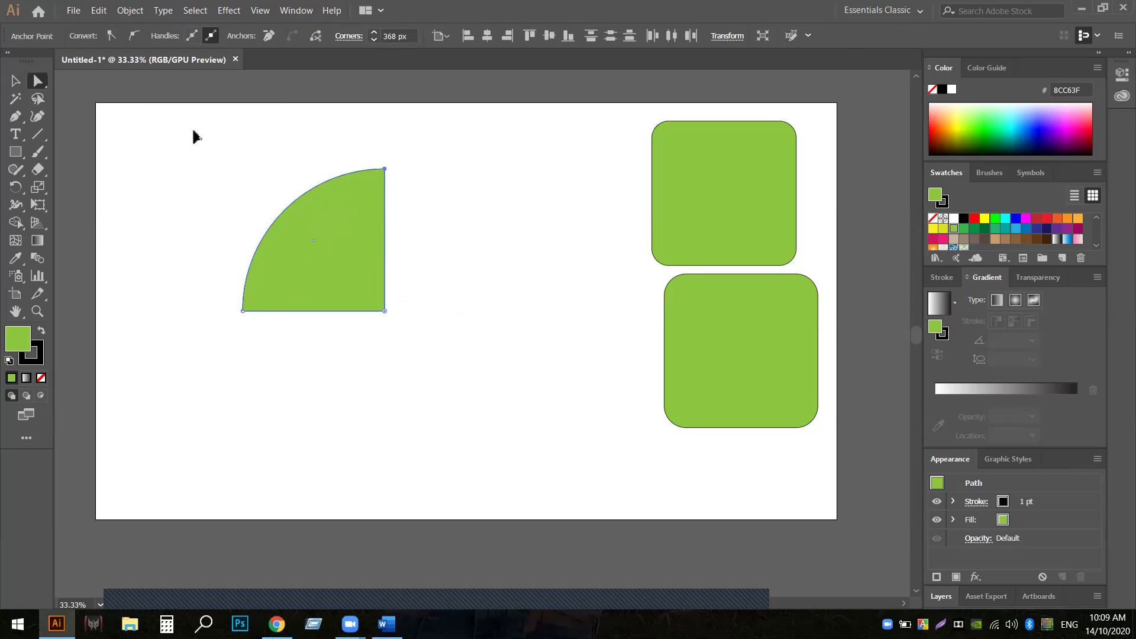
# Move the quarter circle beside the green rounded squares and fill it with light blue 29ABE2
pyautogui.click(17, 83)
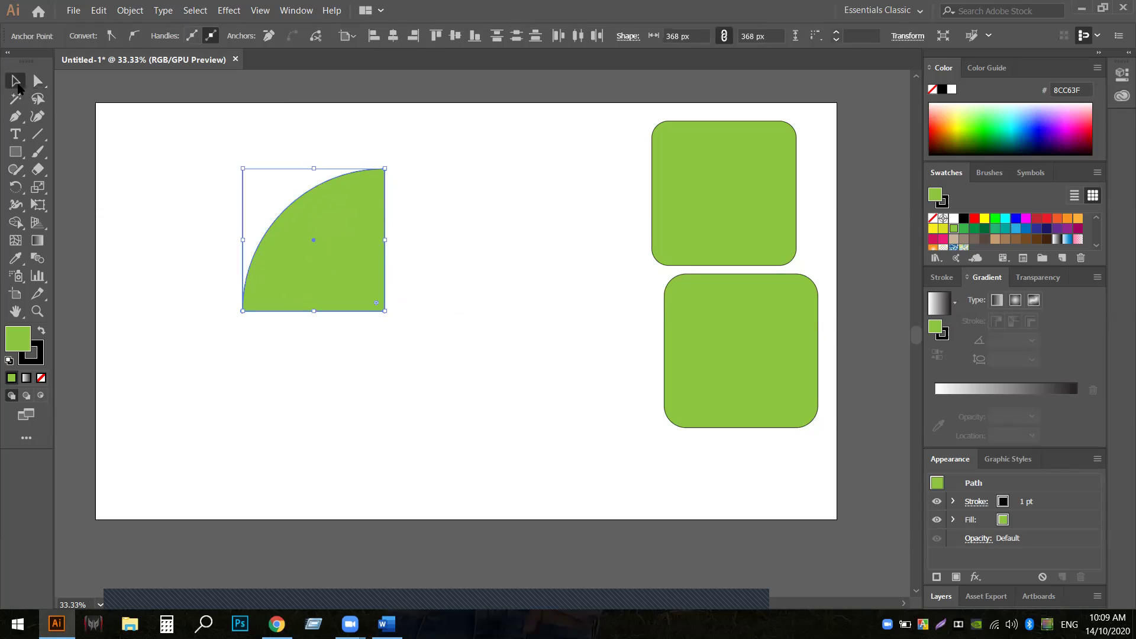
pyautogui.click(192, 178)
pyautogui.click(314, 238)
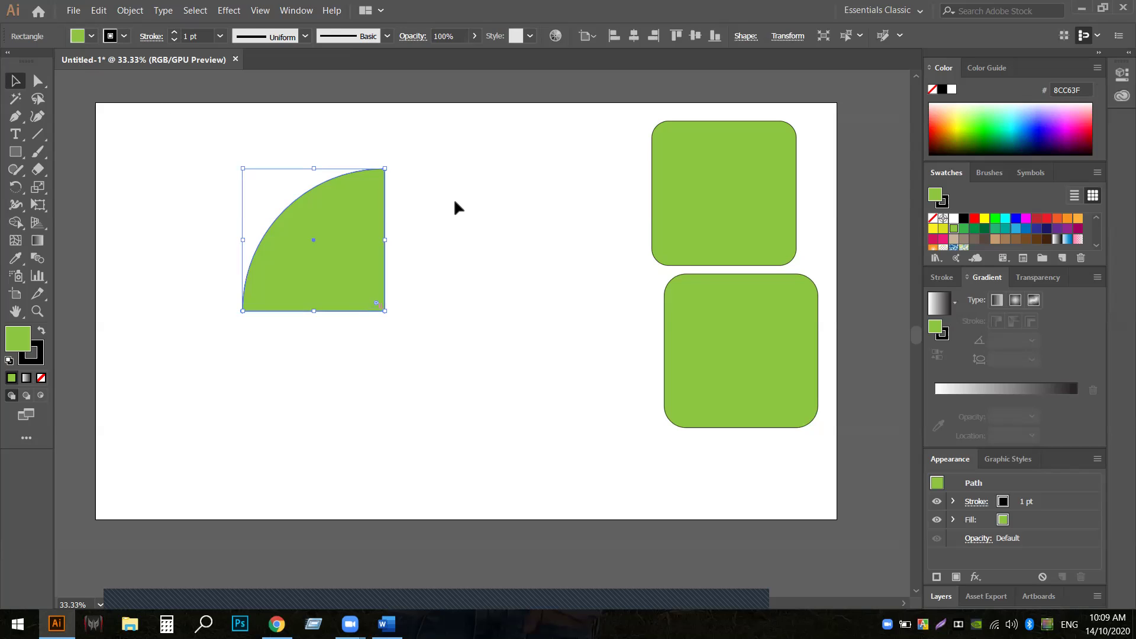
pyautogui.moveTo(320, 246); pyautogui.dragTo(490, 243)
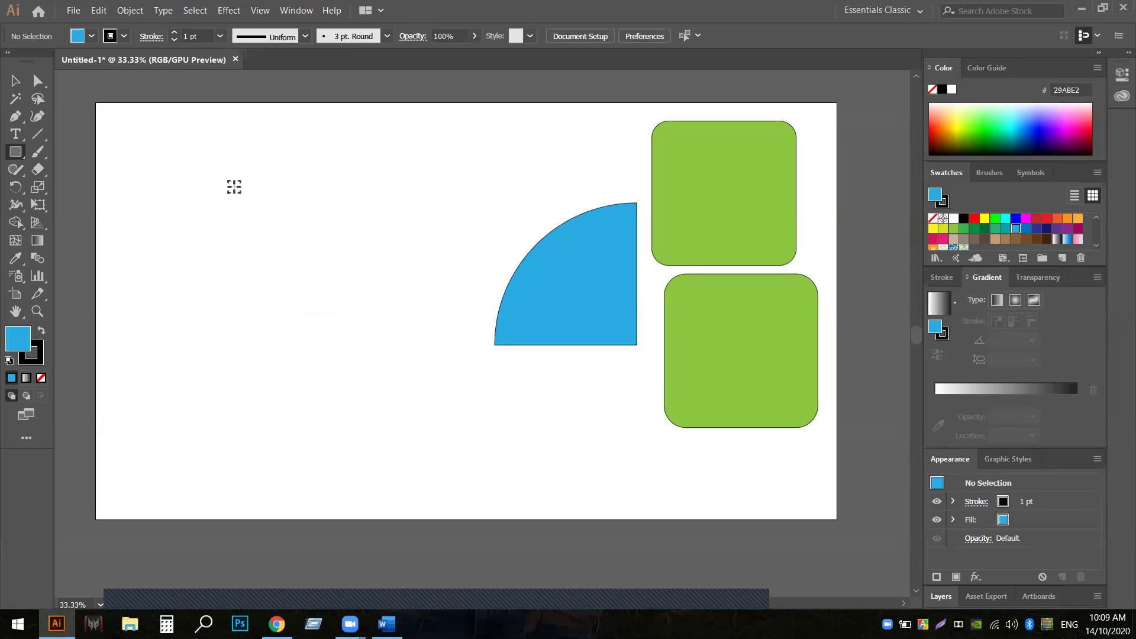
# Draw a blue square slightly larger than the quarter circle and place it in the artboard's left half
pyautogui.moveTo(234, 188); pyautogui.dragTo(314, 266)
pyautogui.click(15, 81)
pyautogui.moveTo(221, 170); pyautogui.dragTo(240, 293)
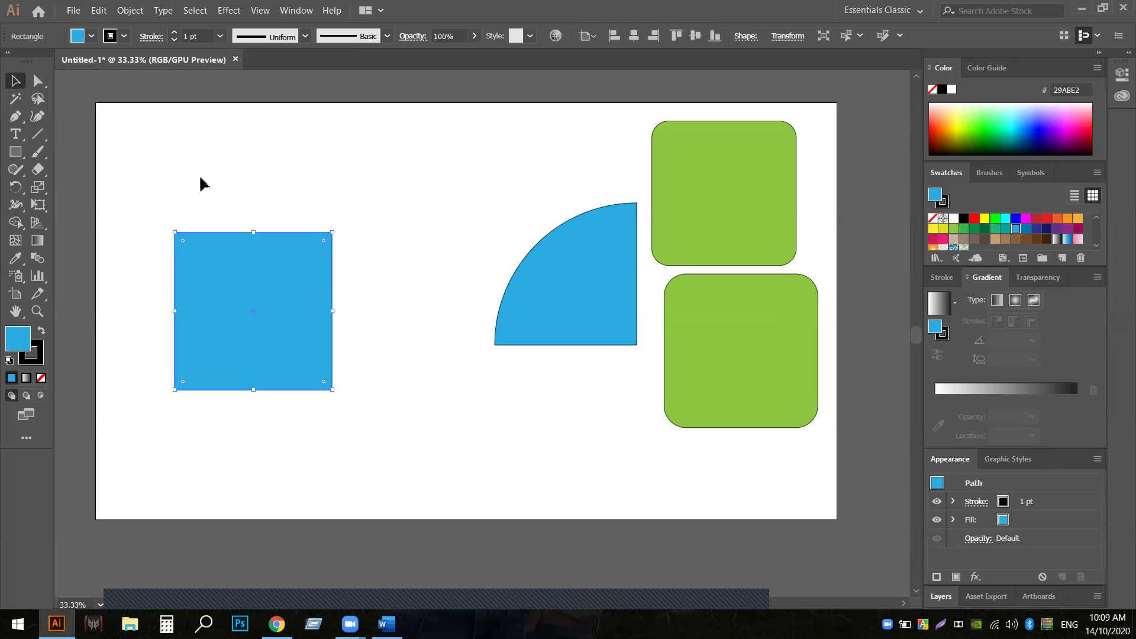
# Try rounding all four corners of the blue square together, and undo the rounding
pyautogui.click(182, 239)
pyautogui.moveTo(181, 238); pyautogui.dragTo(194, 259)
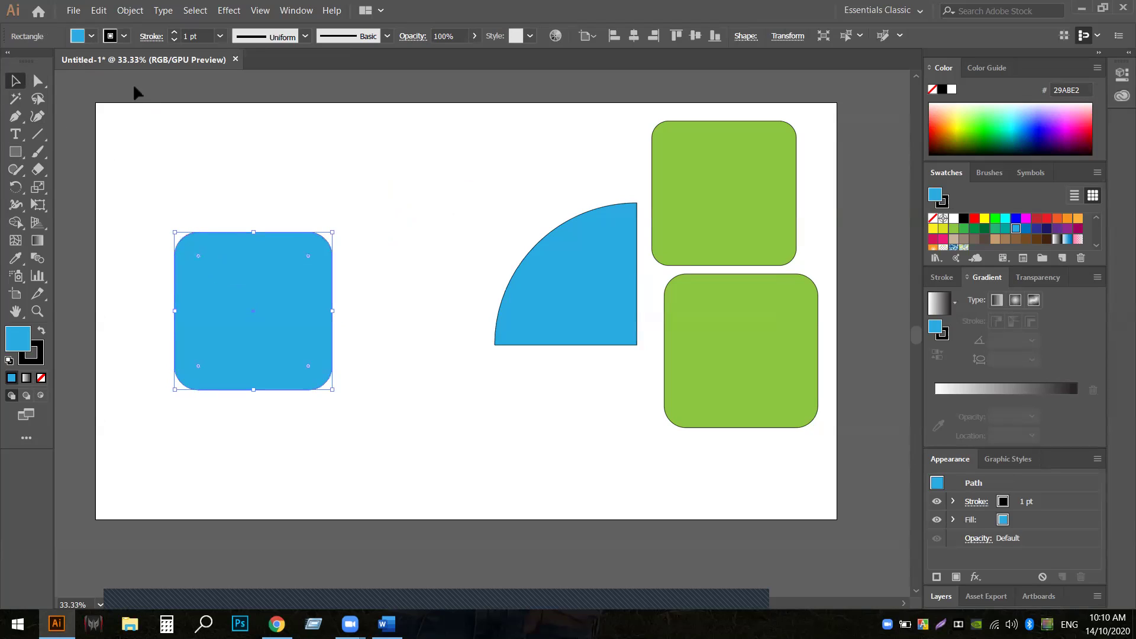
pyautogui.hotkey('ctrl', 'z')
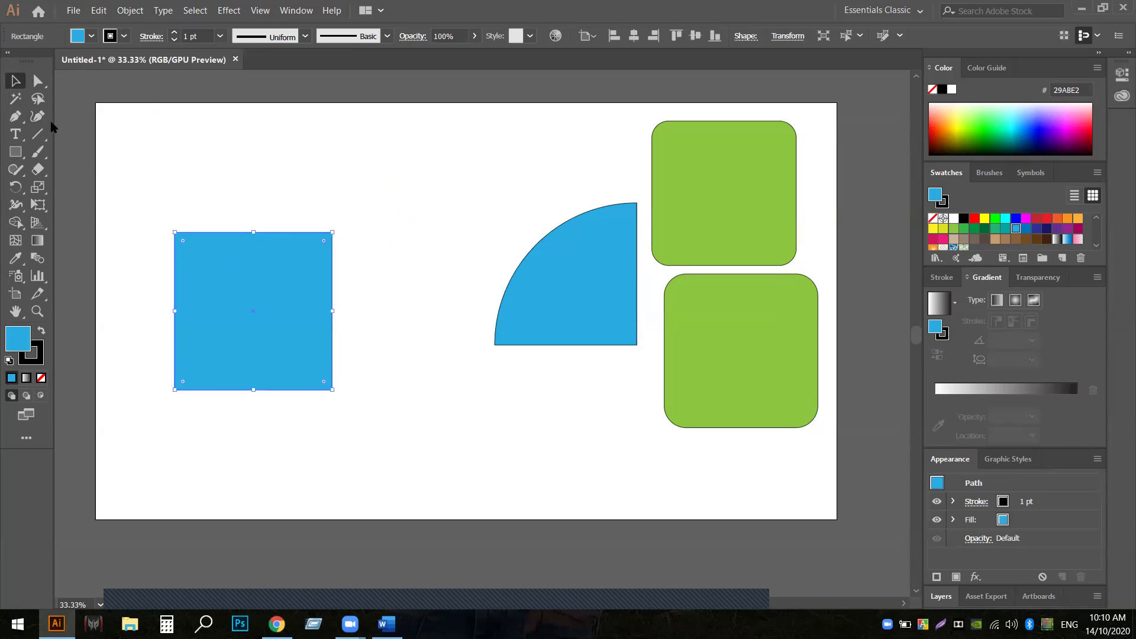
# Select only the upper-left corner point of the blue square with the Direct Selection tool
pyautogui.click(128, 110)
pyautogui.click(38, 81)
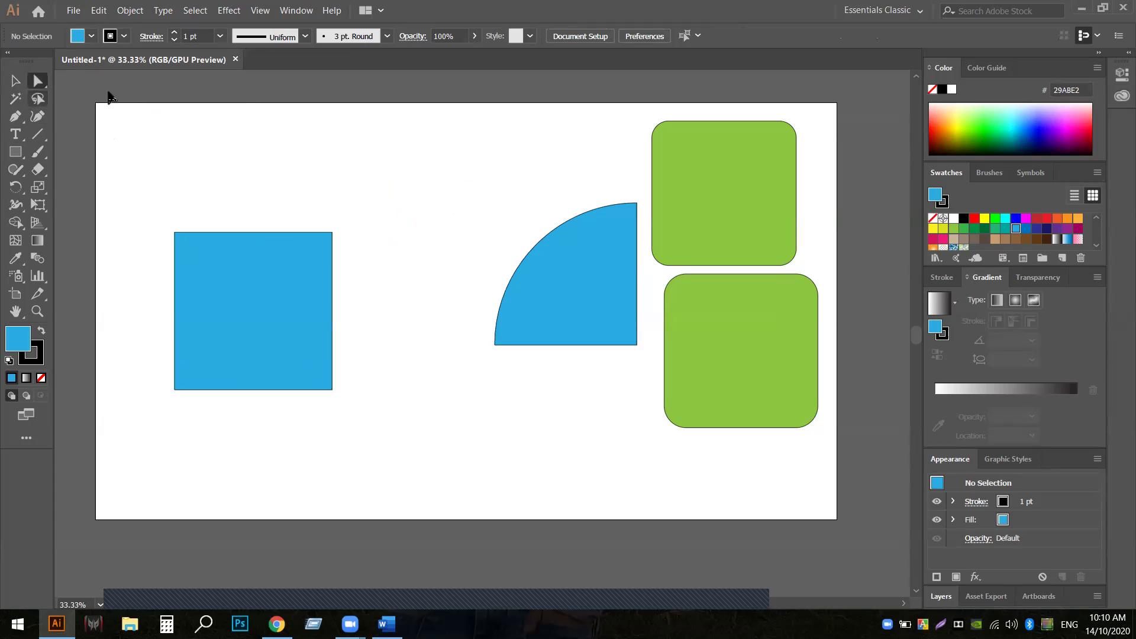
pyautogui.click(246, 299)
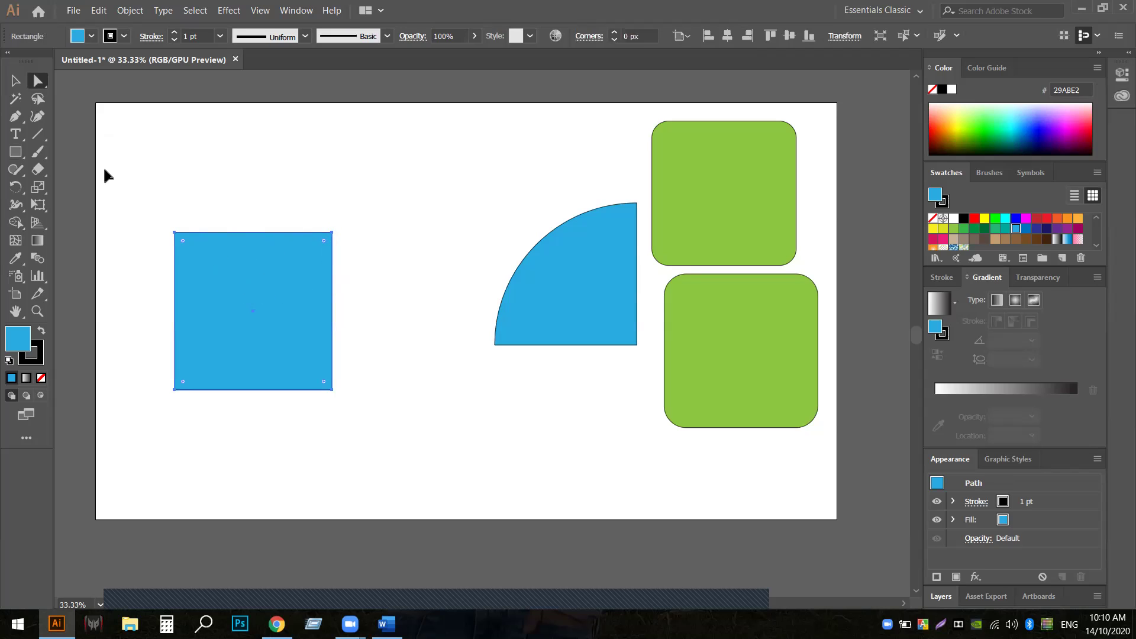
pyautogui.moveTo(114, 161); pyautogui.dragTo(227, 291)
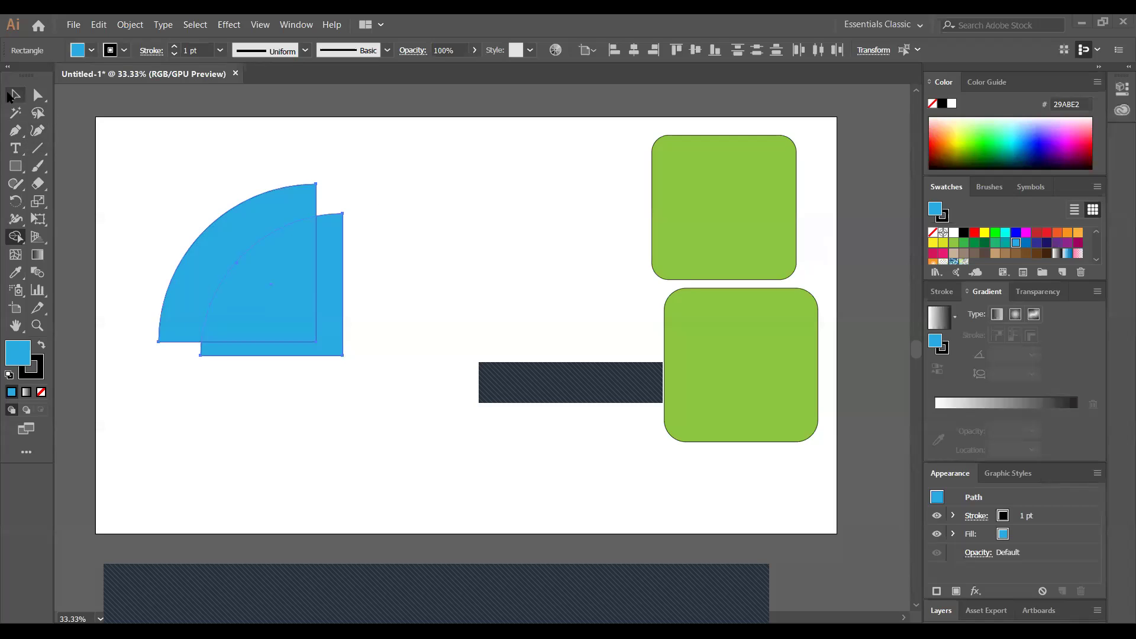
# Separate the two overlapping blue quarter circles, placing the larger one above the smaller one near the artboard's middle
pyautogui.click(13, 95)
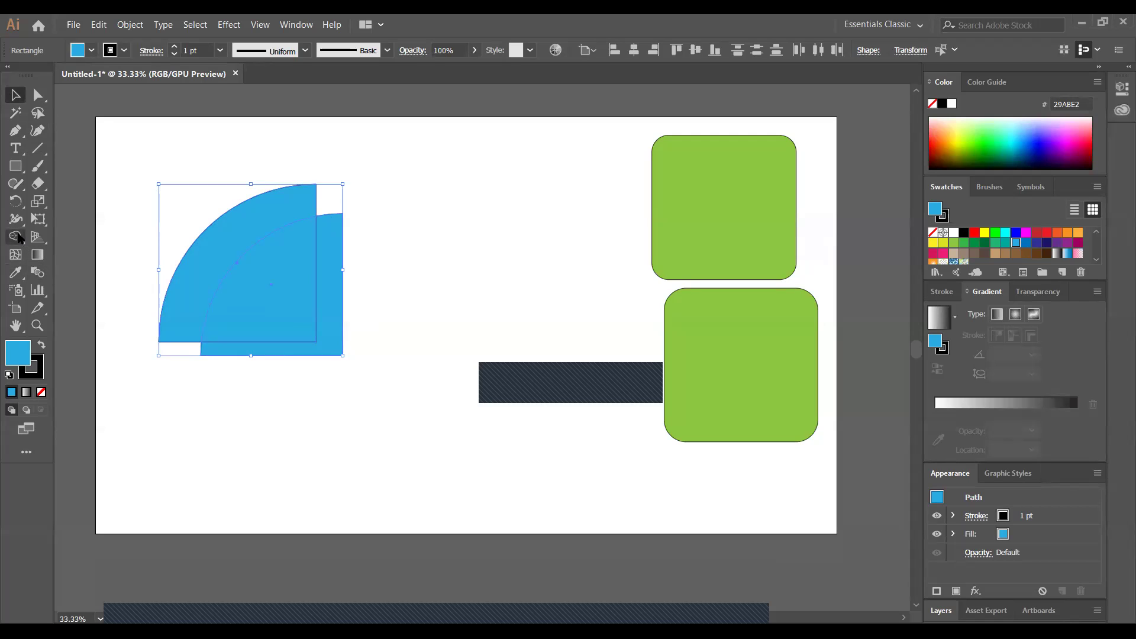
pyautogui.click(403, 210)
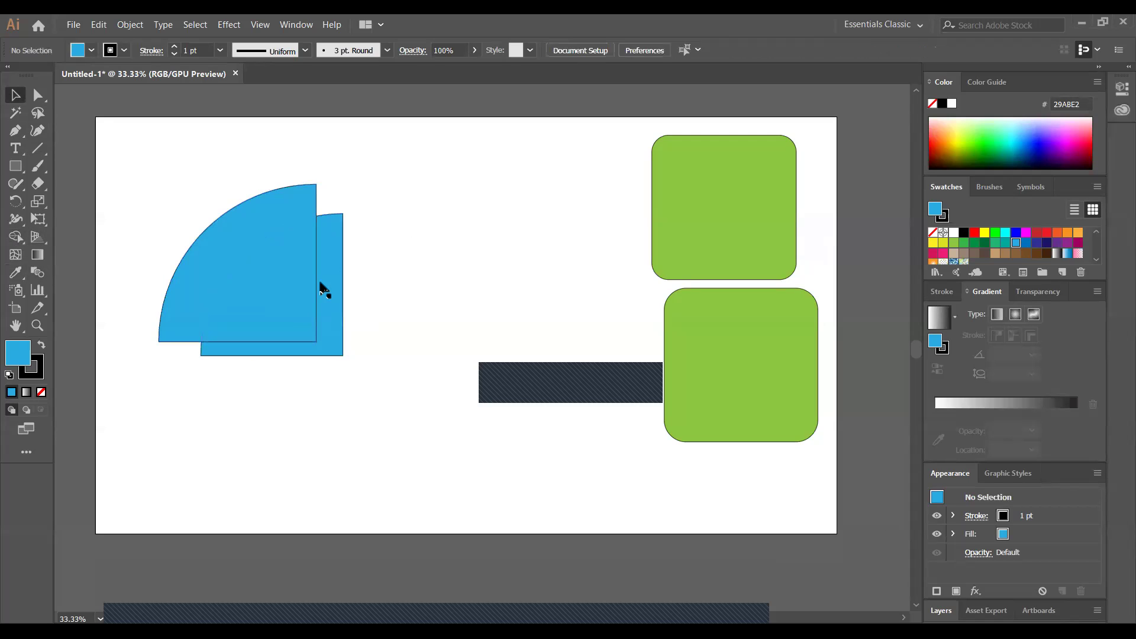
pyautogui.moveTo(325, 283); pyautogui.dragTo(544, 232)
pyautogui.moveTo(242, 289); pyautogui.dragTo(509, 406)
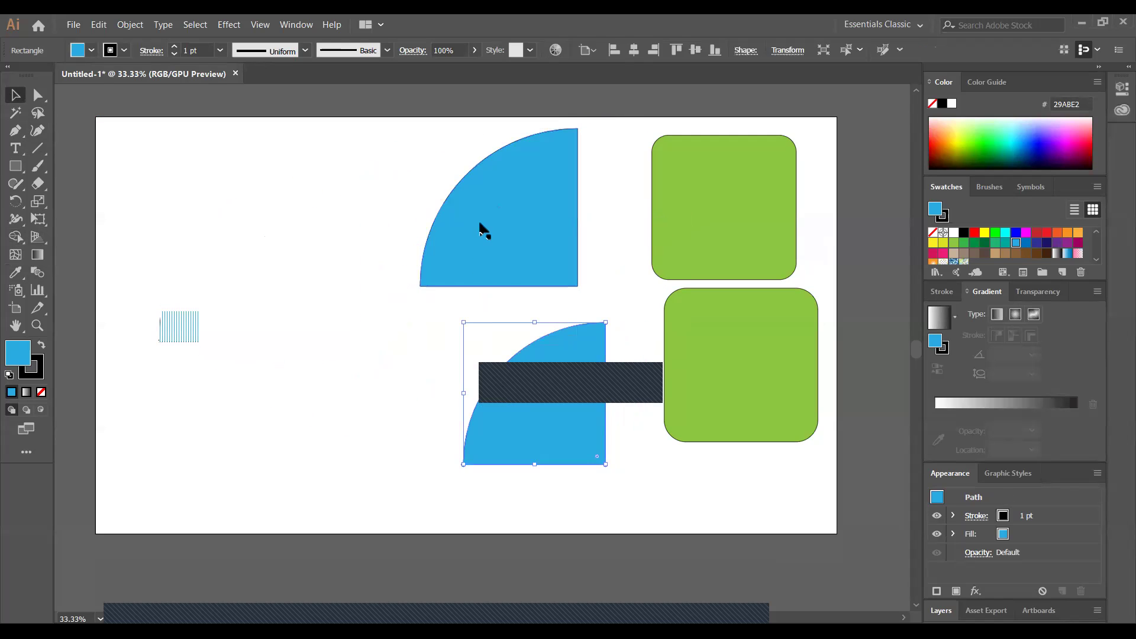
# Overlap the larger quarter circle with the smaller one again and move both into the artboard's left half
pyautogui.moveTo(514, 211); pyautogui.dragTo(528, 365)
pyautogui.moveTo(380, 221); pyautogui.dragTo(606, 513)
pyautogui.moveTo(572, 442); pyautogui.dragTo(377, 324)
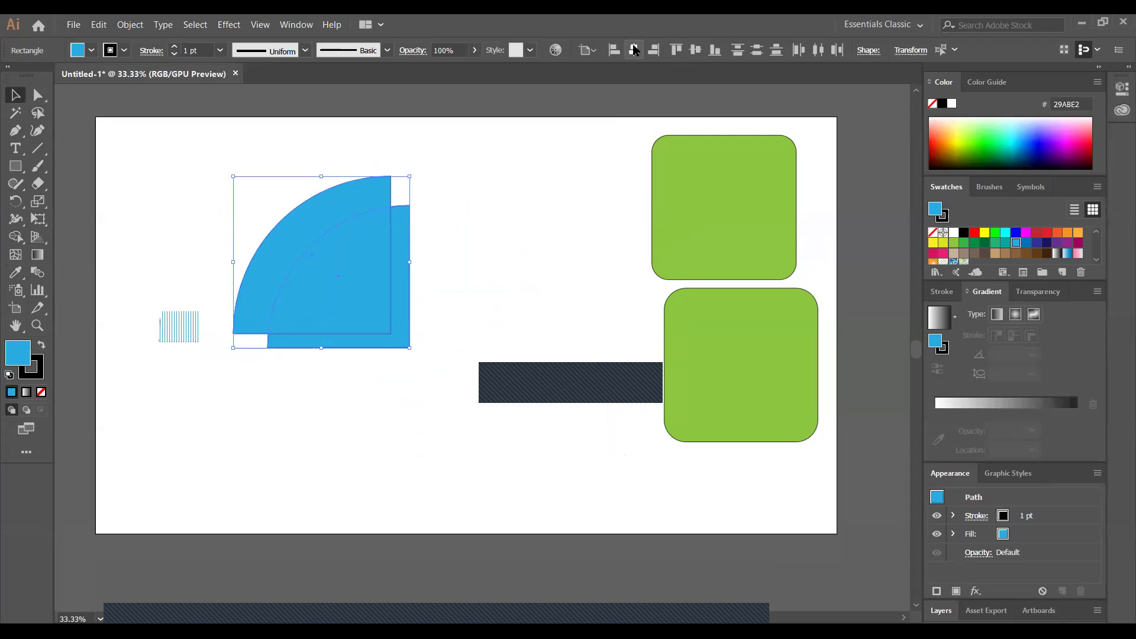
# Try centring the two quarter circles horizontally and vertically with the align commands, and undo both alignments
pyautogui.click(634, 50)
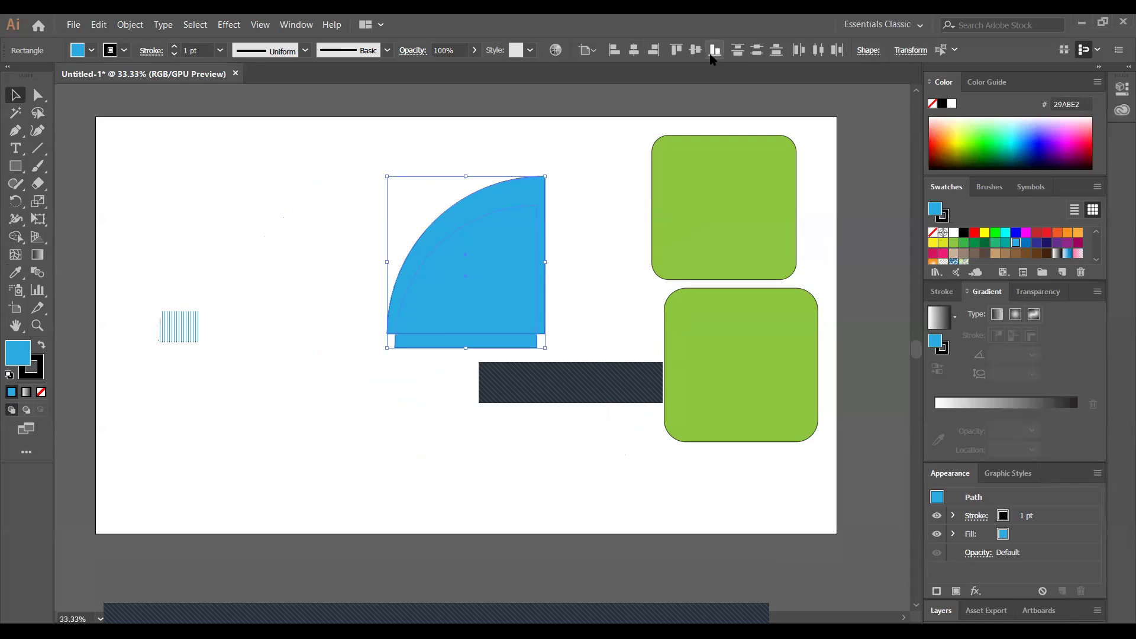
pyautogui.click(696, 50)
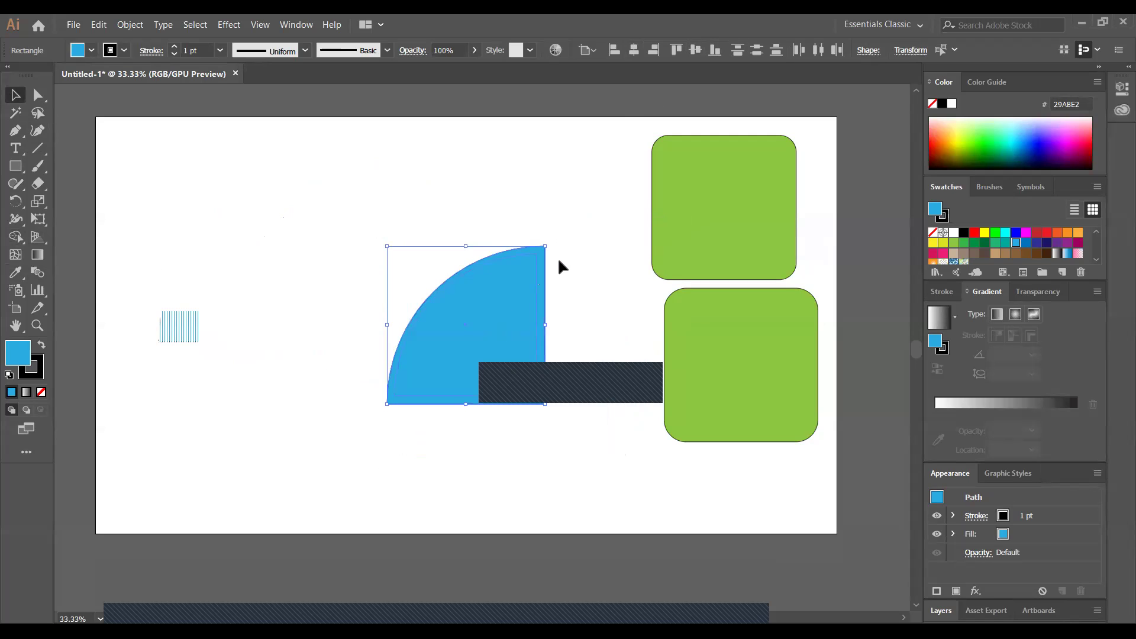
pyautogui.hotkey('ctrl', 'z')
pyautogui.hotkey('ctrl', 'z')
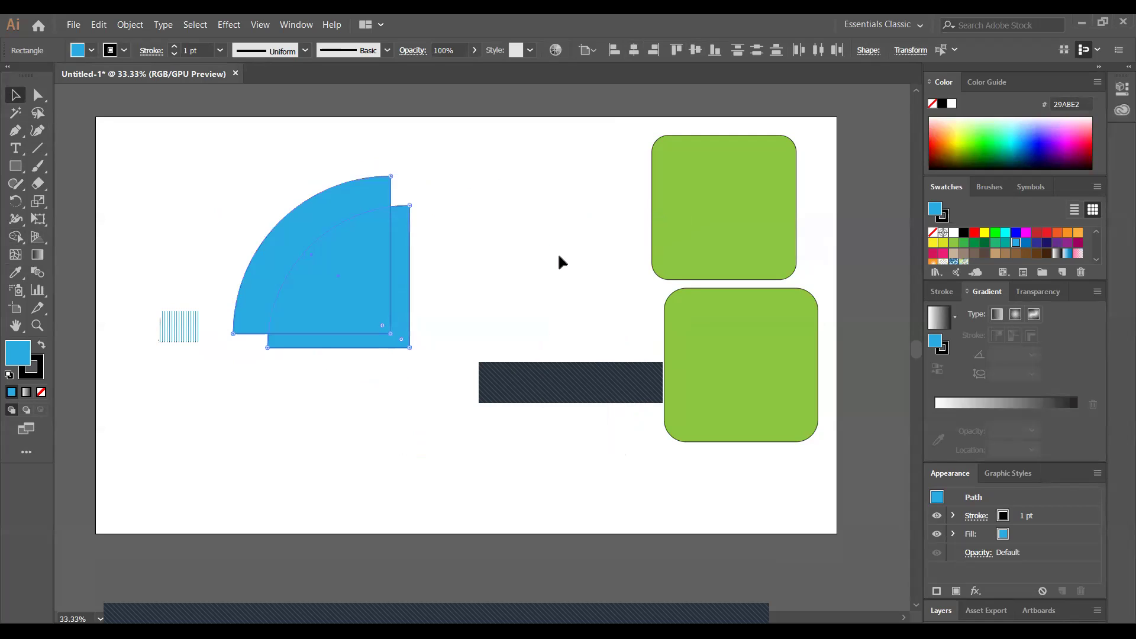
# Select both overlapping blue quarter circles and activate the Shape Builder tool for them
pyautogui.click(200, 155)
pyautogui.moveTo(190, 185); pyautogui.dragTo(453, 378)
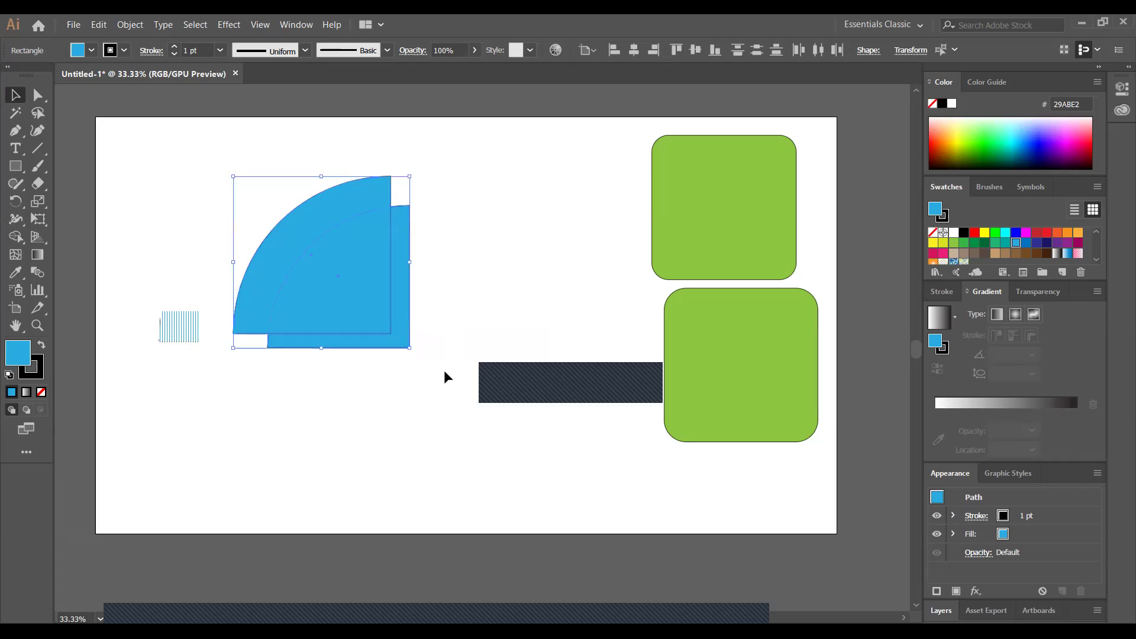
pyautogui.click(16, 237)
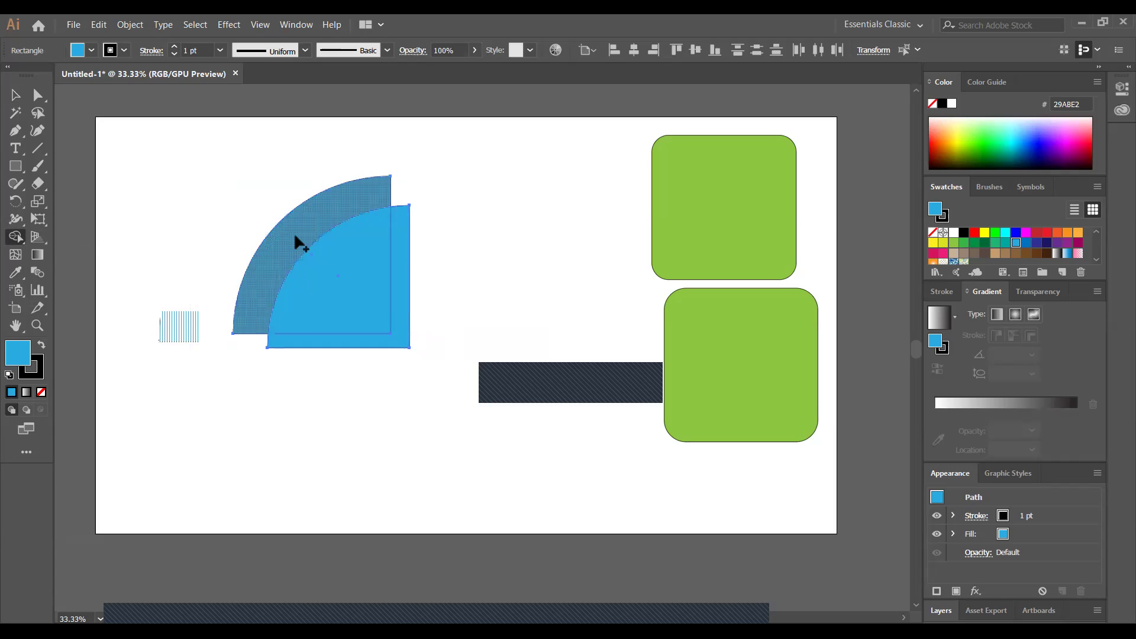
pyautogui.hotkey('ctrl', '+')
pyautogui.hotkey('ctrl', '+')
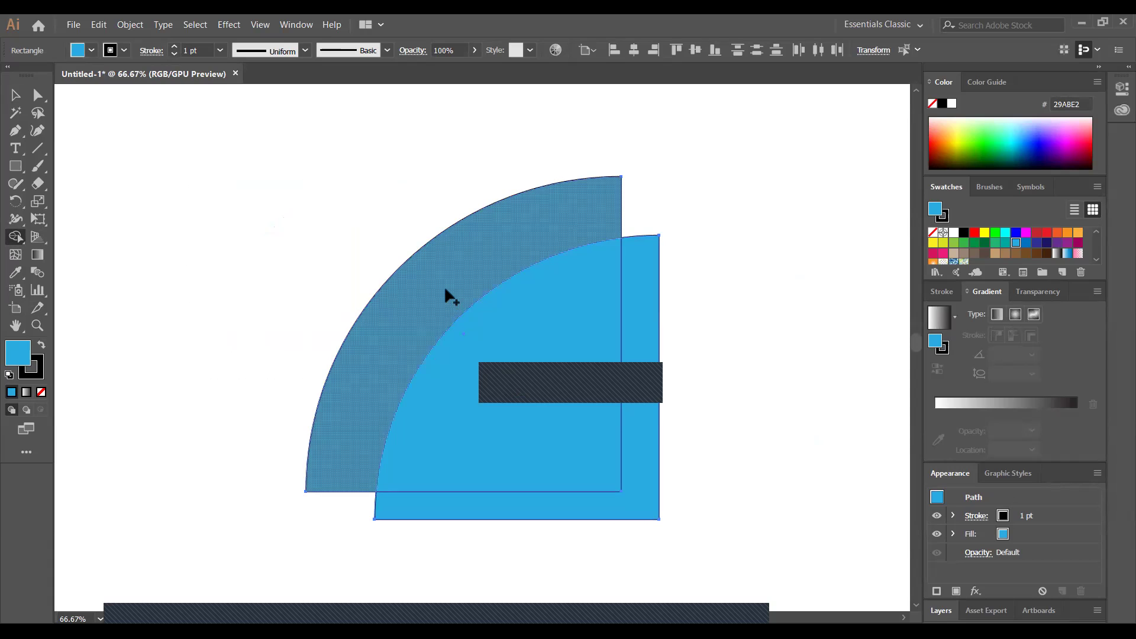
# Try merging all regions of the two quarter circles into one shape with Shape Builder, and undo the merging
pyautogui.moveTo(446, 293); pyautogui.dragTo(500, 364)
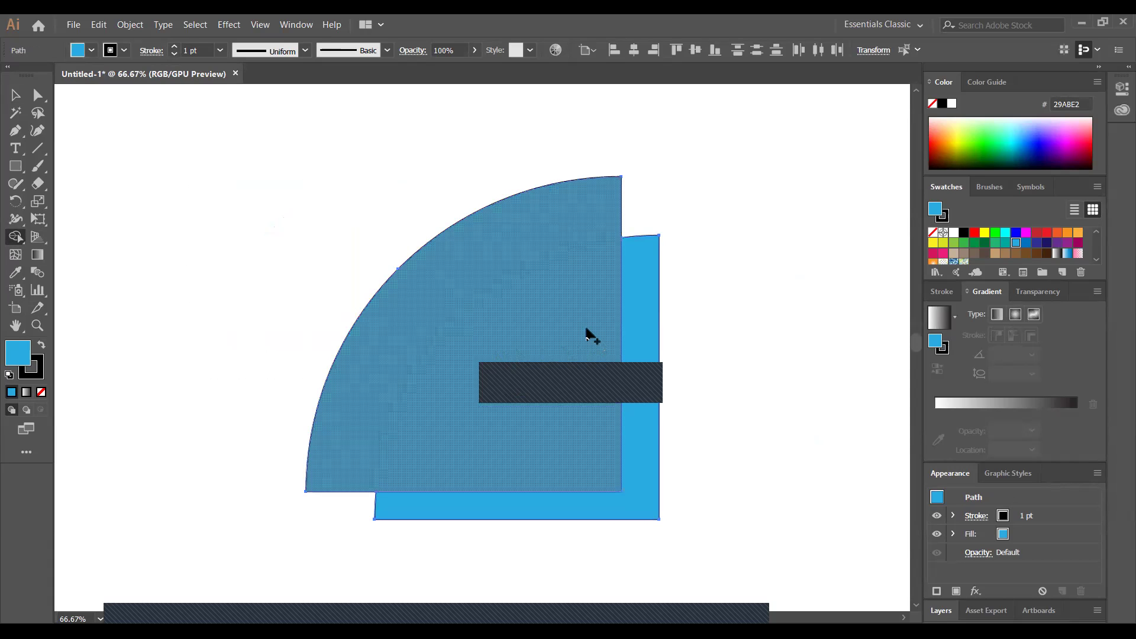
pyautogui.moveTo(598, 451); pyautogui.dragTo(641, 502)
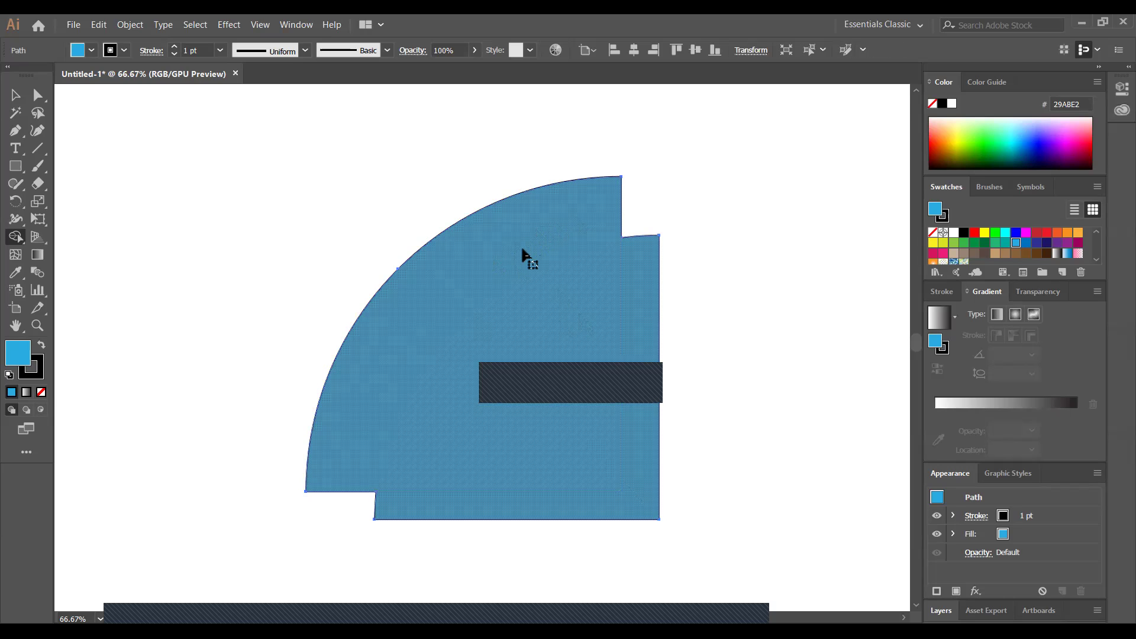
pyautogui.hotkey('ctrl', 'z')
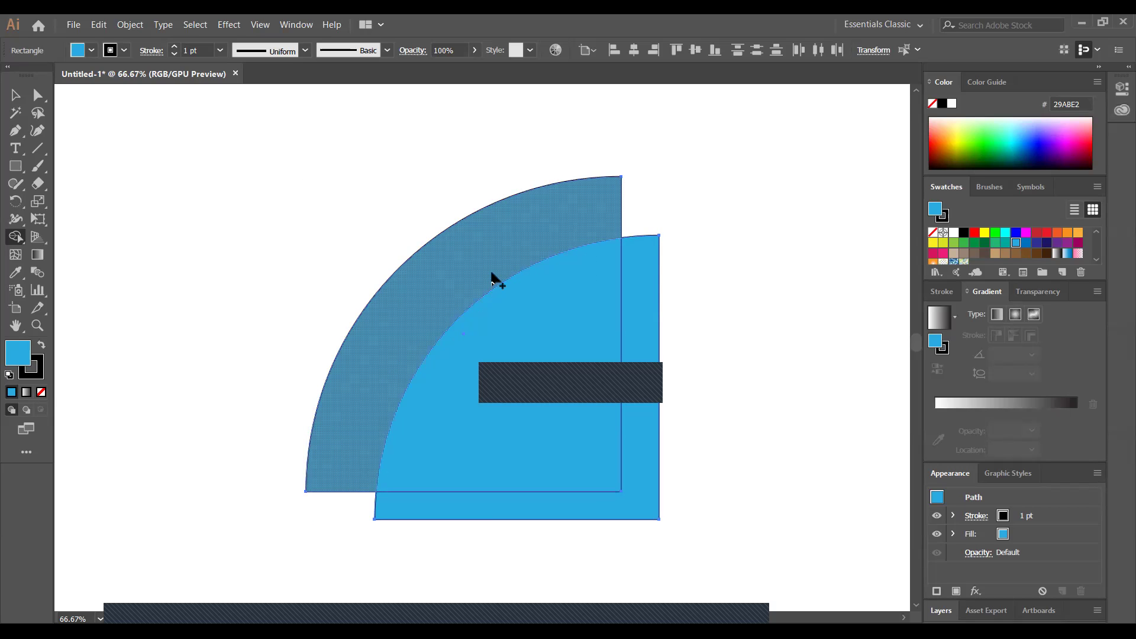
# Try removing the outer band and the overlapping region with Shape Builder, and undo the removal
pyautogui.moveTo(482, 276); pyautogui.dragTo(501, 308)
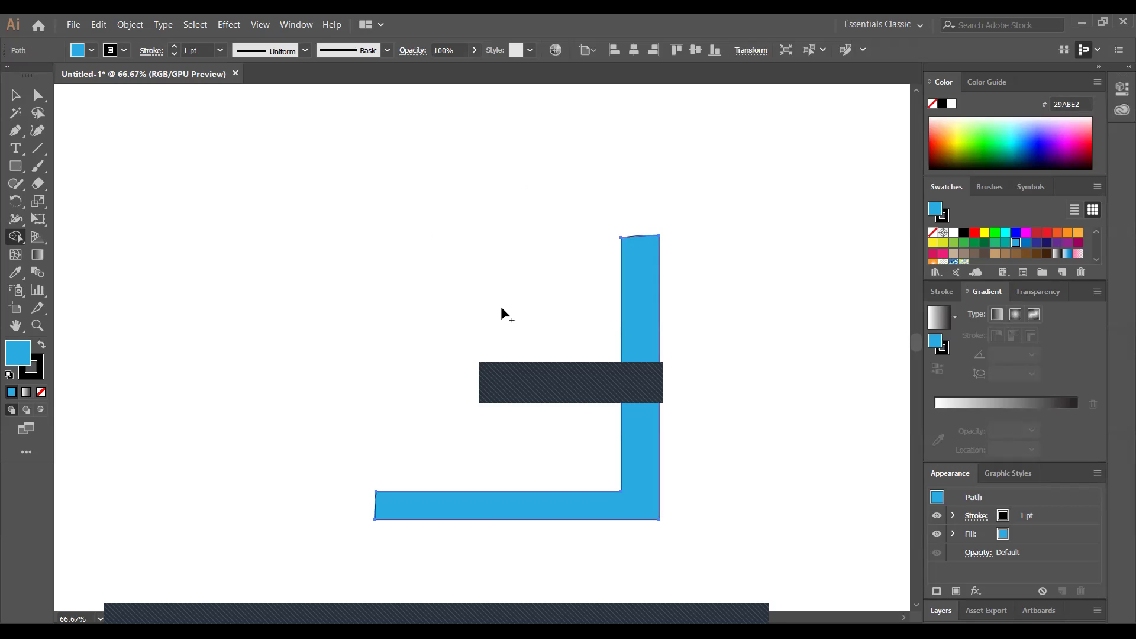
pyautogui.hotkey('ctrl', 'z')
pyautogui.hotkey('ctrl', 'z')
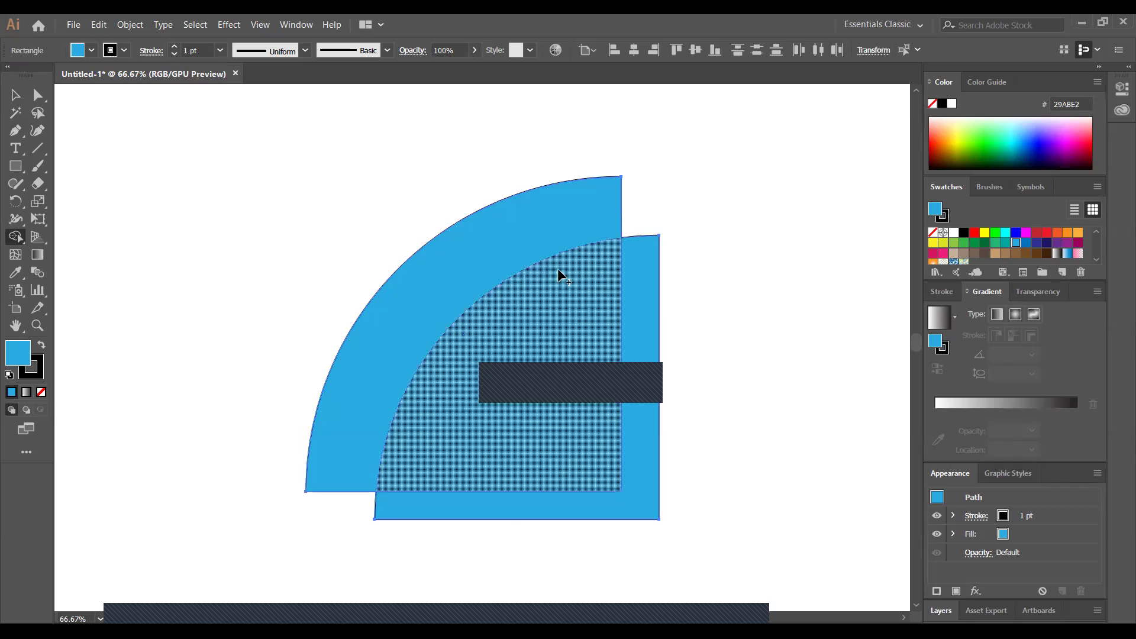
# Delete the outer curved band together with the overlapping region using Shape Builder, keeping only the L-shaped strip
pyautogui.moveTo(472, 277); pyautogui.dragTo(515, 318)
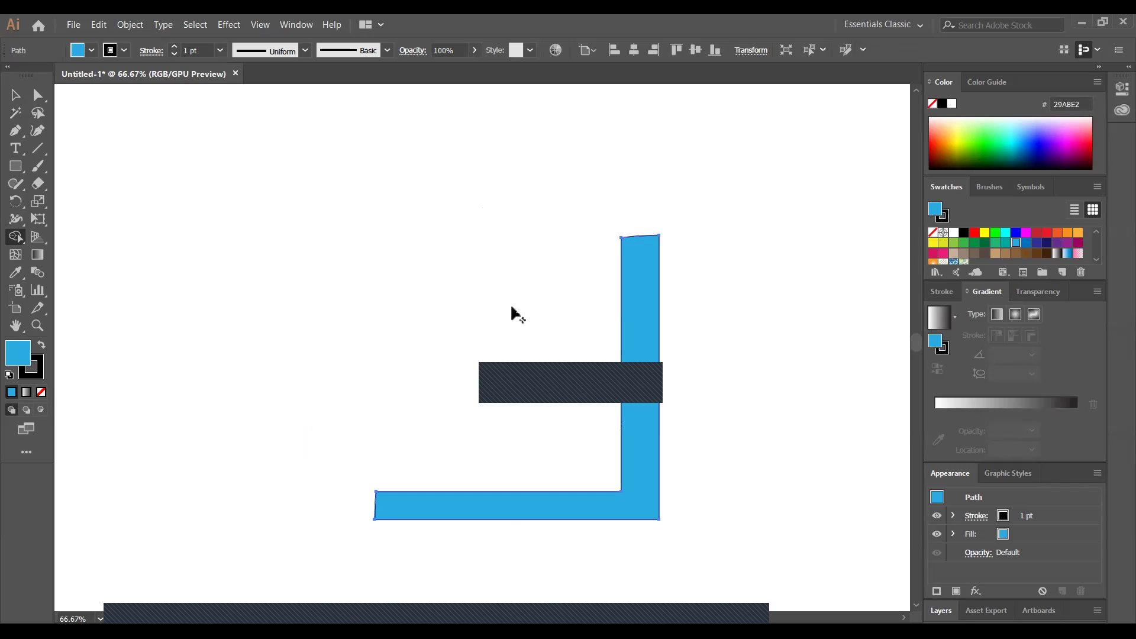
# Undo the Shape Builder deletion and merge all regions of the two blue quarter circles into one shape
pyautogui.press('ctrl')
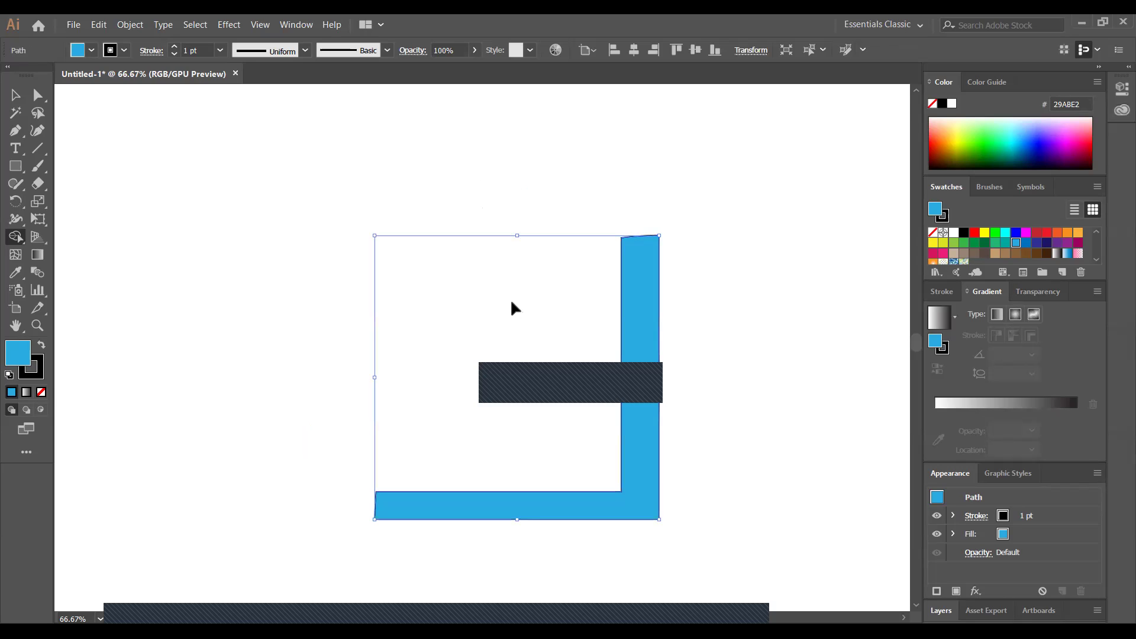
pyautogui.hotkey('ctrl', 'z')
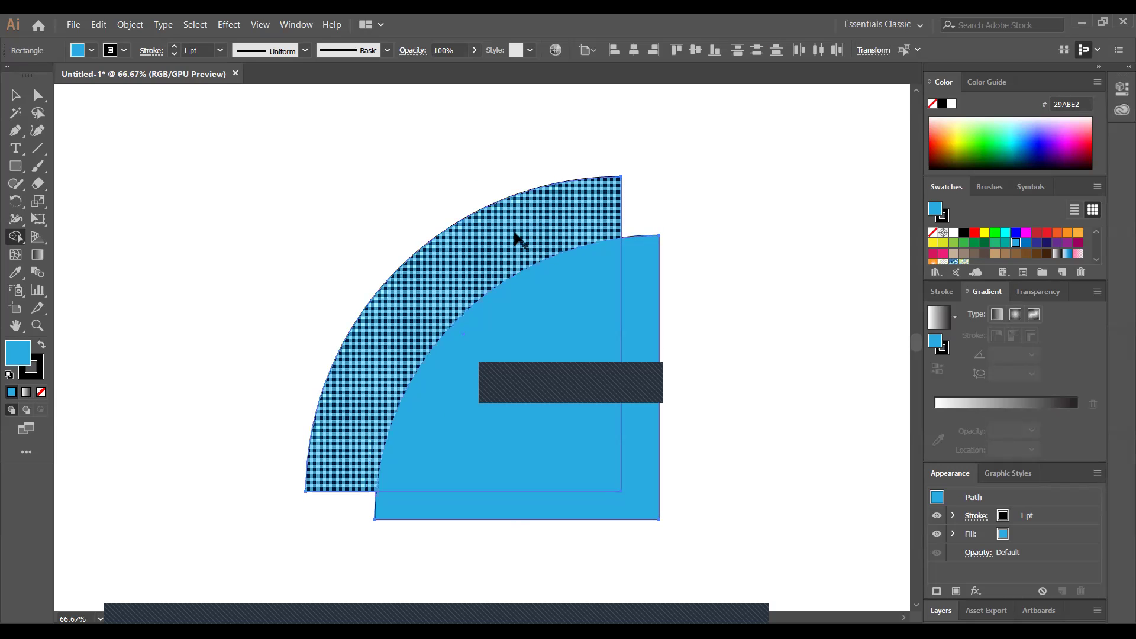
pyautogui.moveTo(456, 274)
pyautogui.mouseDown()
pyautogui.moveTo(533, 355)
pyautogui.moveTo(629, 507)
pyautogui.moveTo(491, 292)
pyautogui.moveTo(489, 378)
pyautogui.moveTo(354, 325)
pyautogui.moveTo(286, 339)
pyautogui.mouseUp()
# Move the merged blue shape across the artboard so it overlaps the two green rounded squares, and deselect it
pyautogui.click(16, 97)
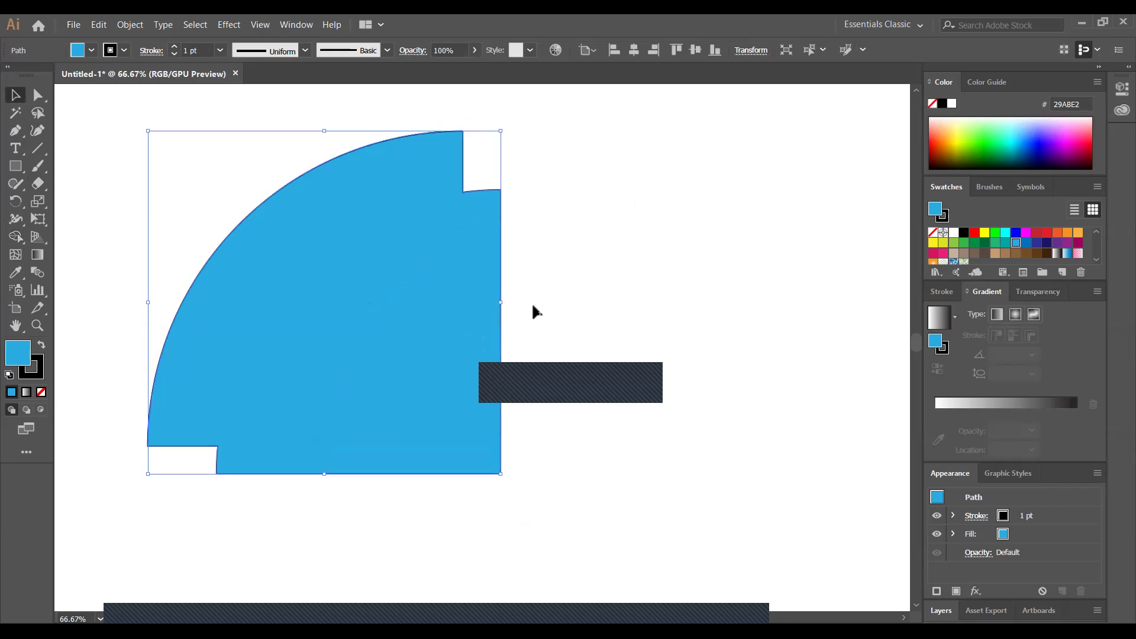
pyautogui.hotkey('ctrl', '-')
pyautogui.hotkey('ctrl', '-')
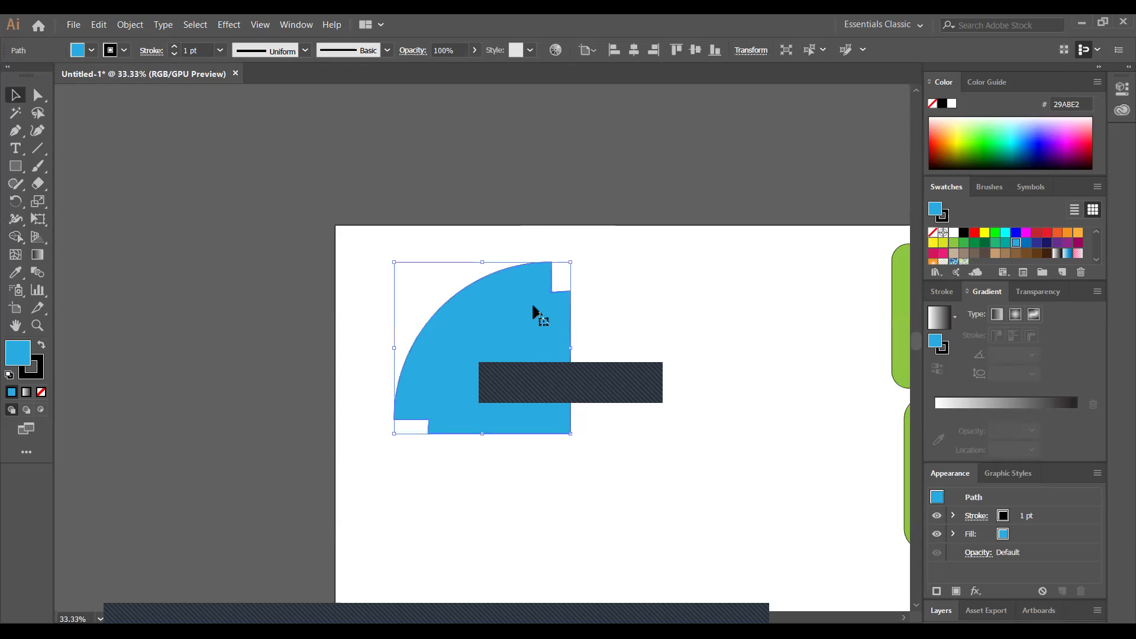
pyautogui.click(13, 327)
pyautogui.moveTo(667, 380); pyautogui.dragTo(458, 293)
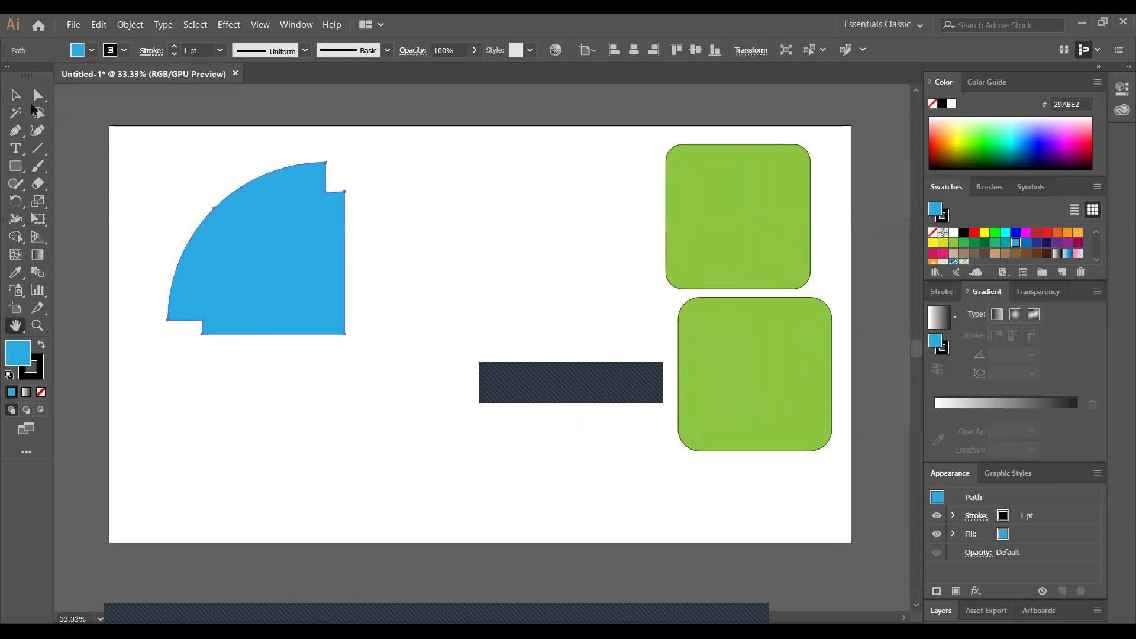
pyautogui.click(16, 91)
pyautogui.click(405, 276)
pyautogui.moveTo(312, 278); pyautogui.dragTo(679, 303)
pyautogui.hotkey('ctrl', 'shift', 'a')
# Draw a wide rectangle in the empty area of the artboard beside the blue shape
pyautogui.click(16, 168)
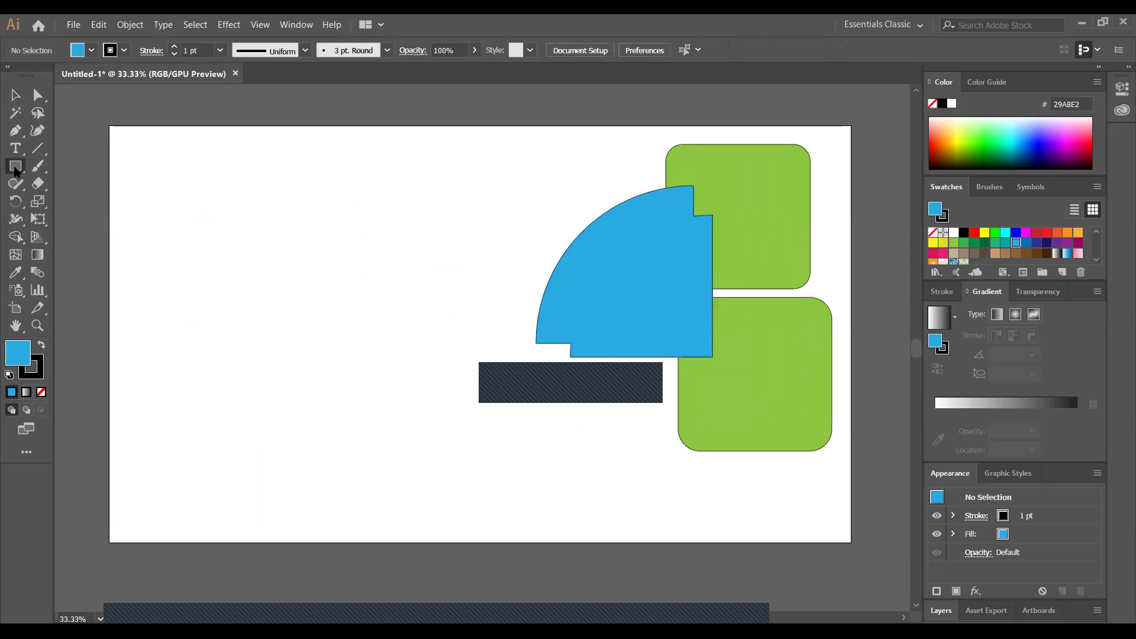
pyautogui.click(16, 170)
pyautogui.click(99, 166)
pyautogui.moveTo(162, 165); pyautogui.dragTo(519, 319)
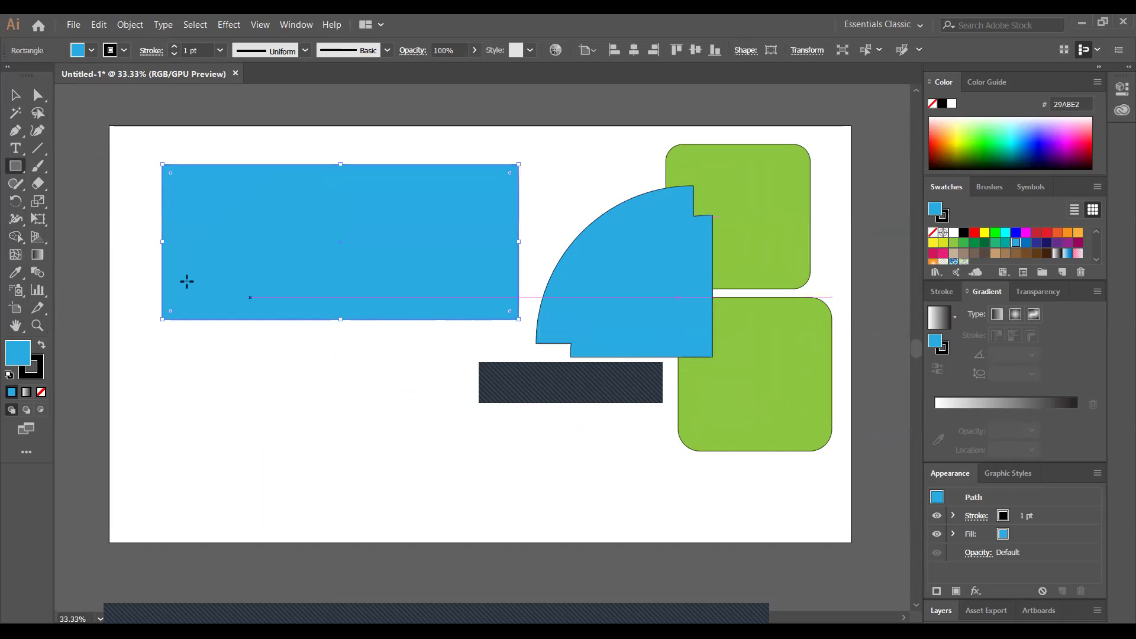
# Fill the wide rectangle with the green swatch 009245
pyautogui.click(92, 50)
pyautogui.click(72, 86)
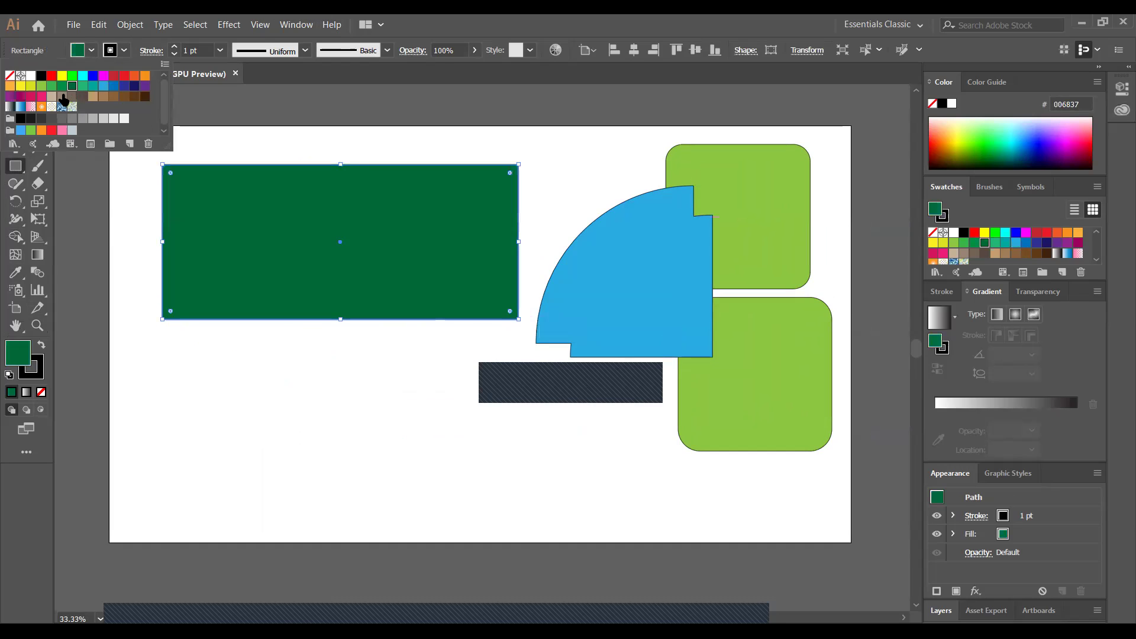
pyautogui.click(62, 87)
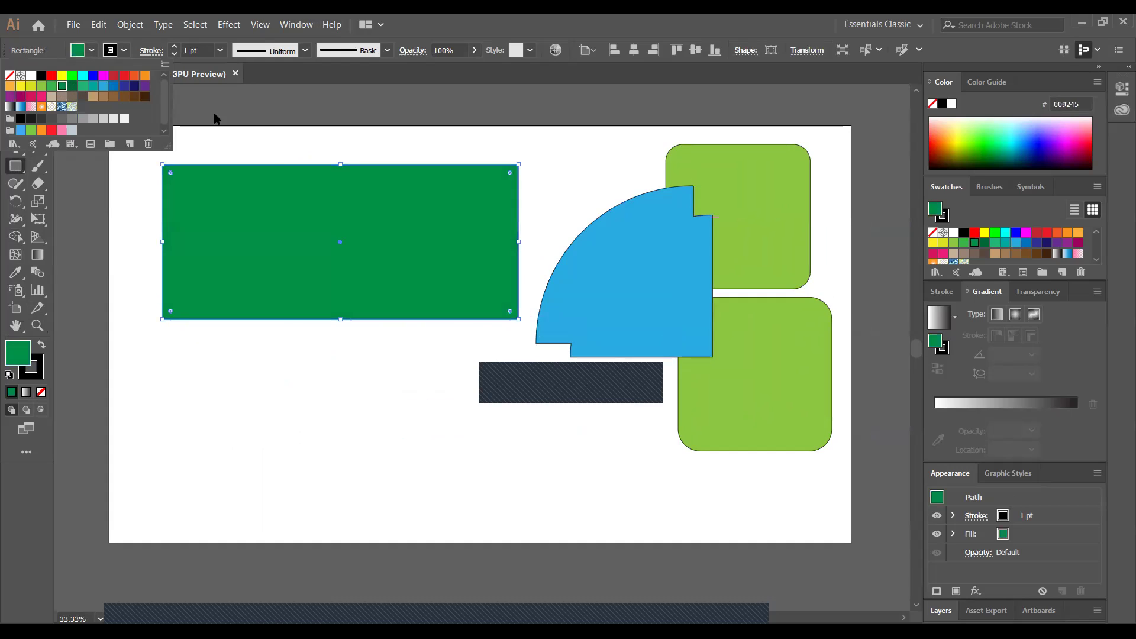
pyautogui.click(276, 140)
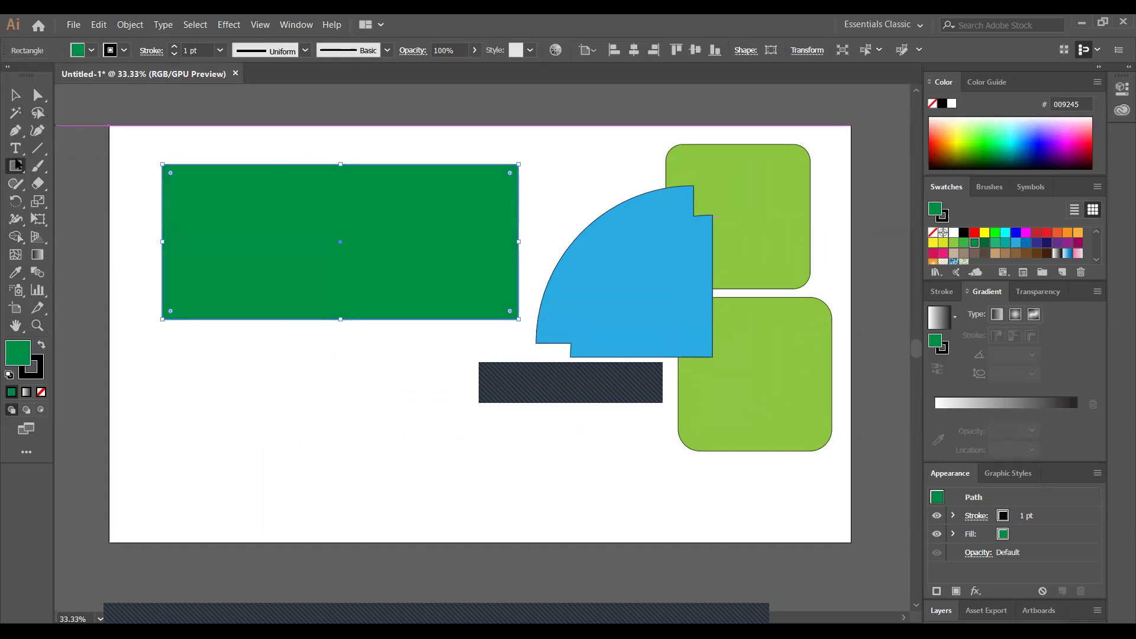
# Draw a circle below the green rectangle, a little smaller than its height, and fill it with red FF0000
pyautogui.moveTo(16, 164); pyautogui.dragTo(62, 201)
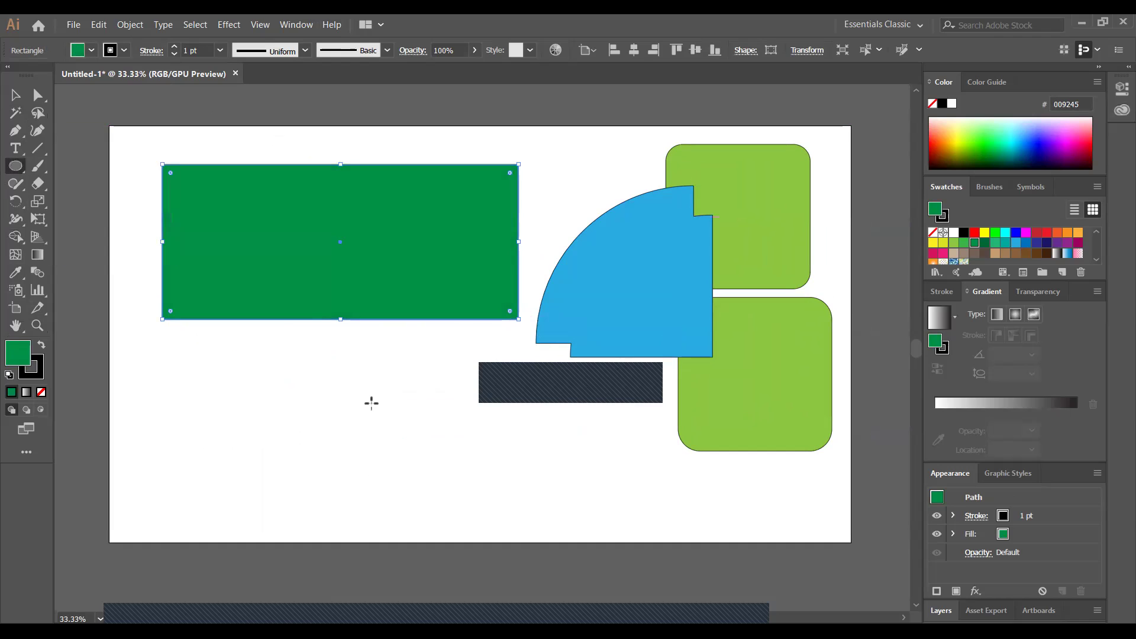
pyautogui.moveTo(371, 398); pyautogui.dragTo(421, 459)
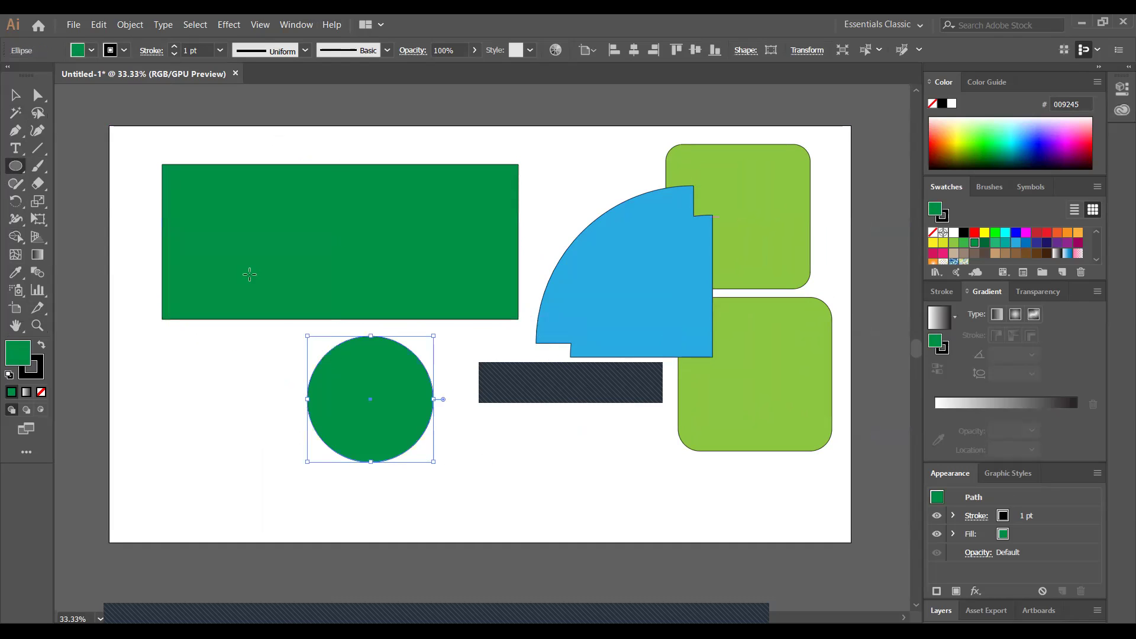
pyautogui.click(92, 51)
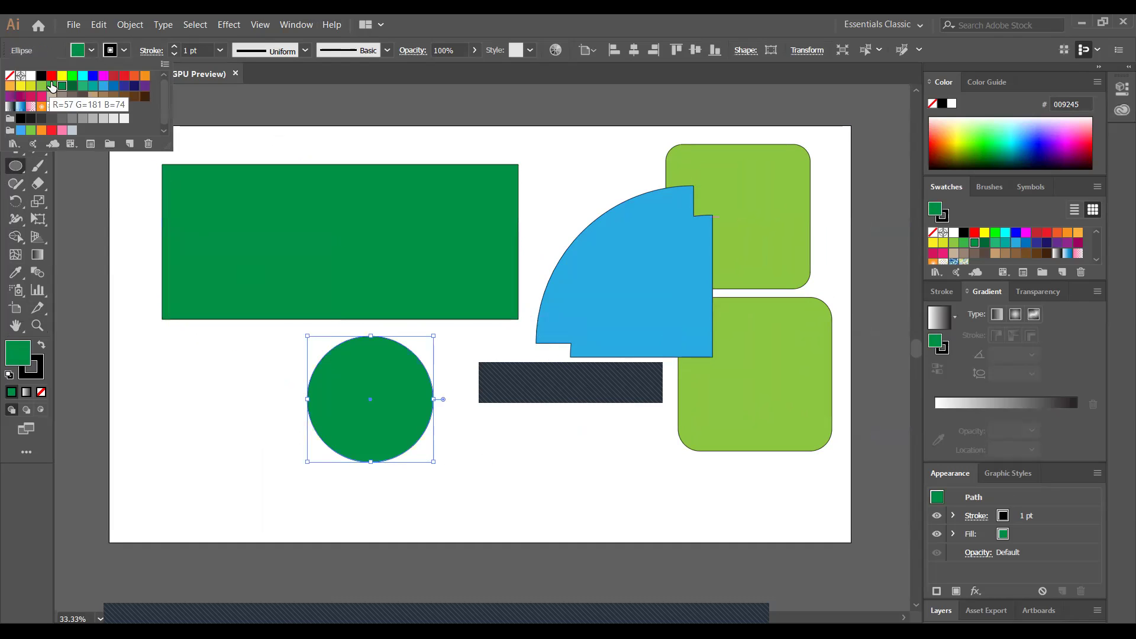
pyautogui.click(51, 76)
pyautogui.click(172, 388)
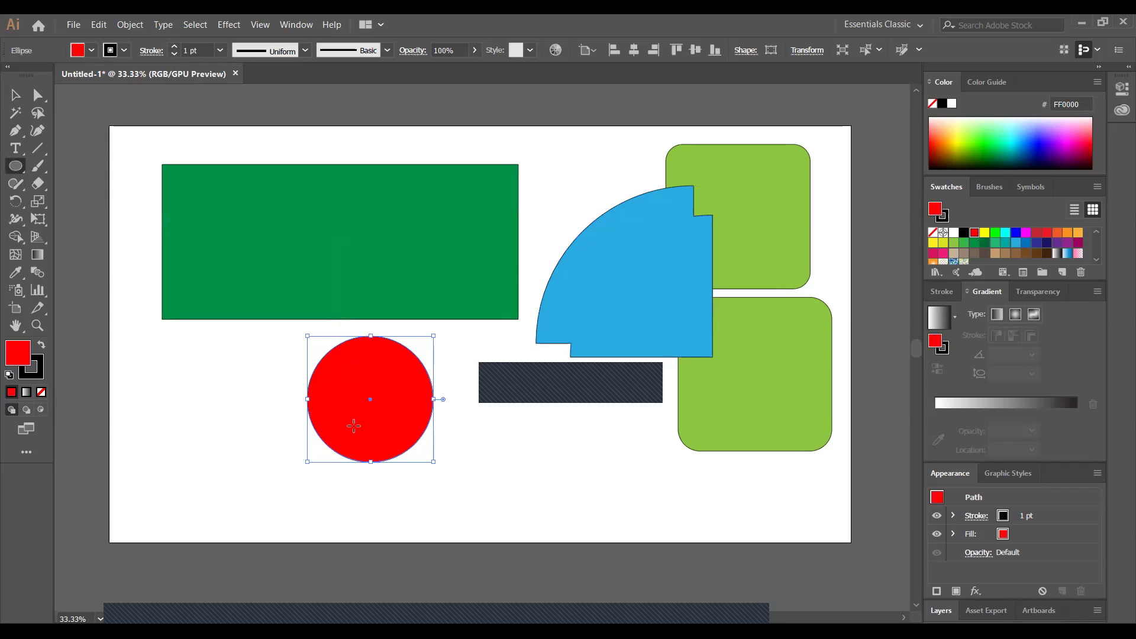
# Place the red circle over the green rectangle and align both to their horizontal and vertical centres
pyautogui.click(16, 95)
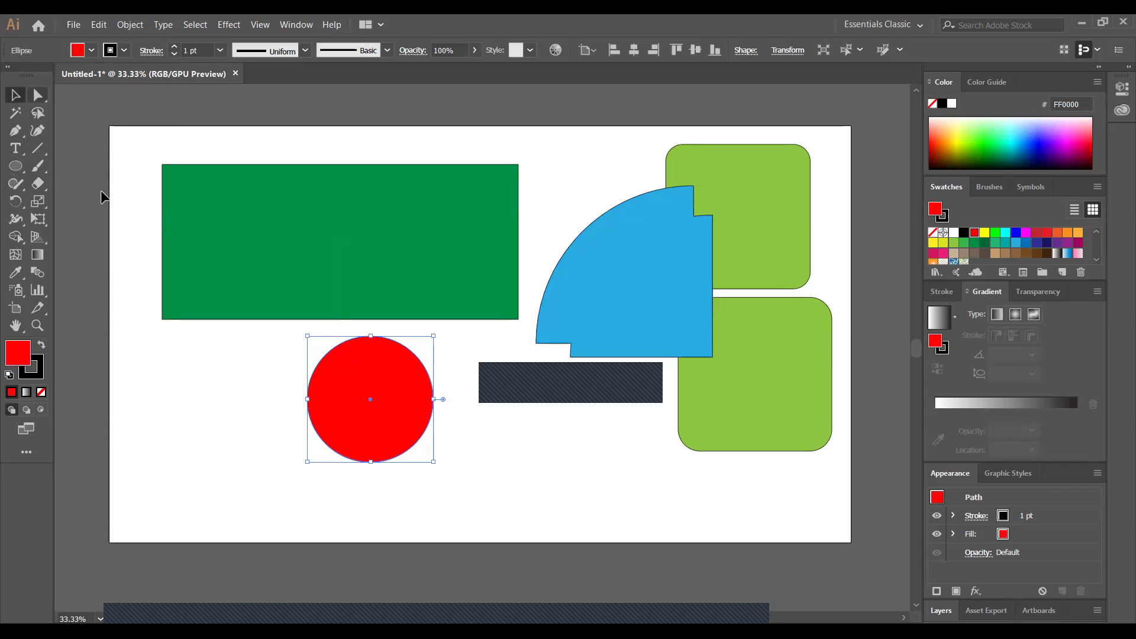
pyautogui.moveTo(368, 415); pyautogui.dragTo(349, 310)
pyautogui.click(364, 423)
pyautogui.moveTo(144, 135); pyautogui.dragTo(525, 368)
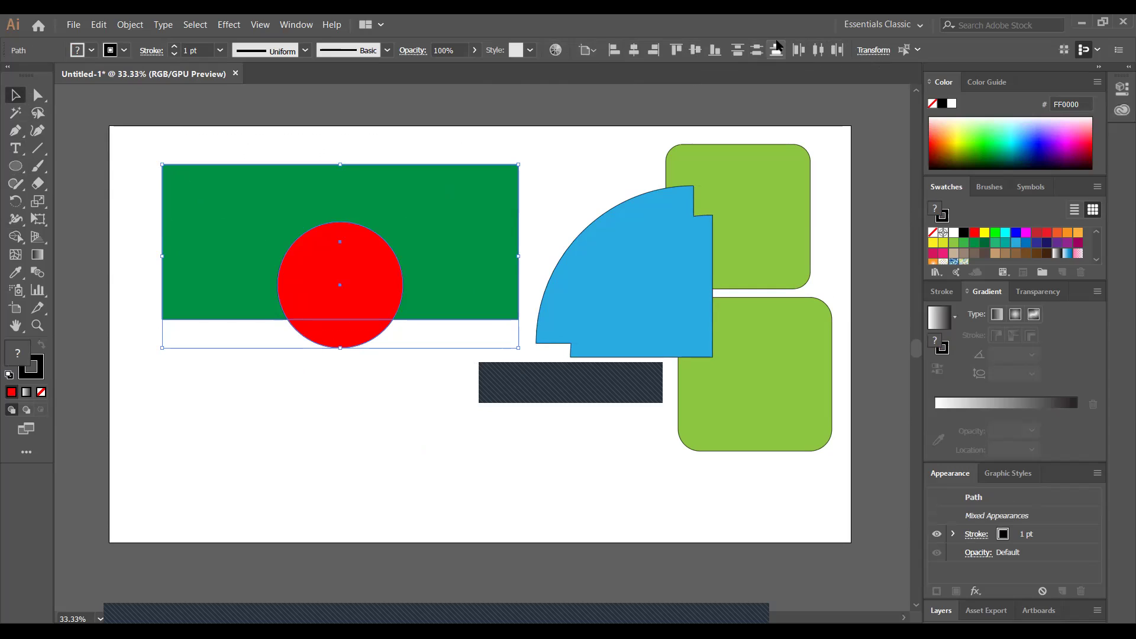
pyautogui.click(633, 53)
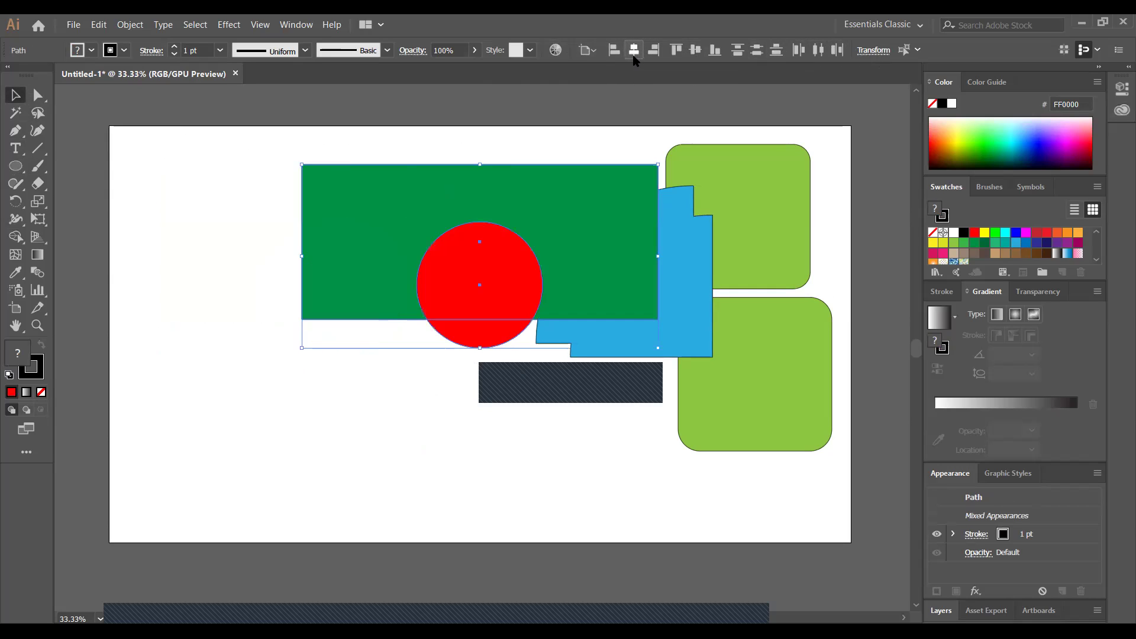
pyautogui.click(696, 50)
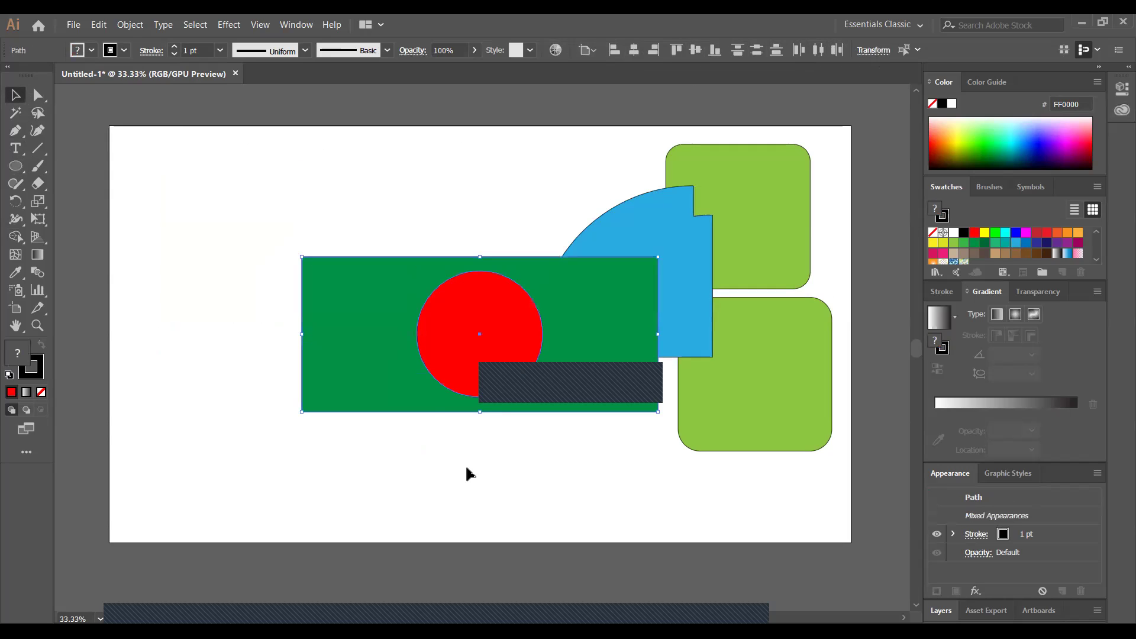
# Spread the shapes out: flag at the artboard's upper left, blue shape below it, smaller green square at lower centre, larger one at upper right
pyautogui.moveTo(473, 350); pyautogui.dragTo(288, 277)
pyautogui.moveTo(382, 266); pyautogui.dragTo(448, 257)
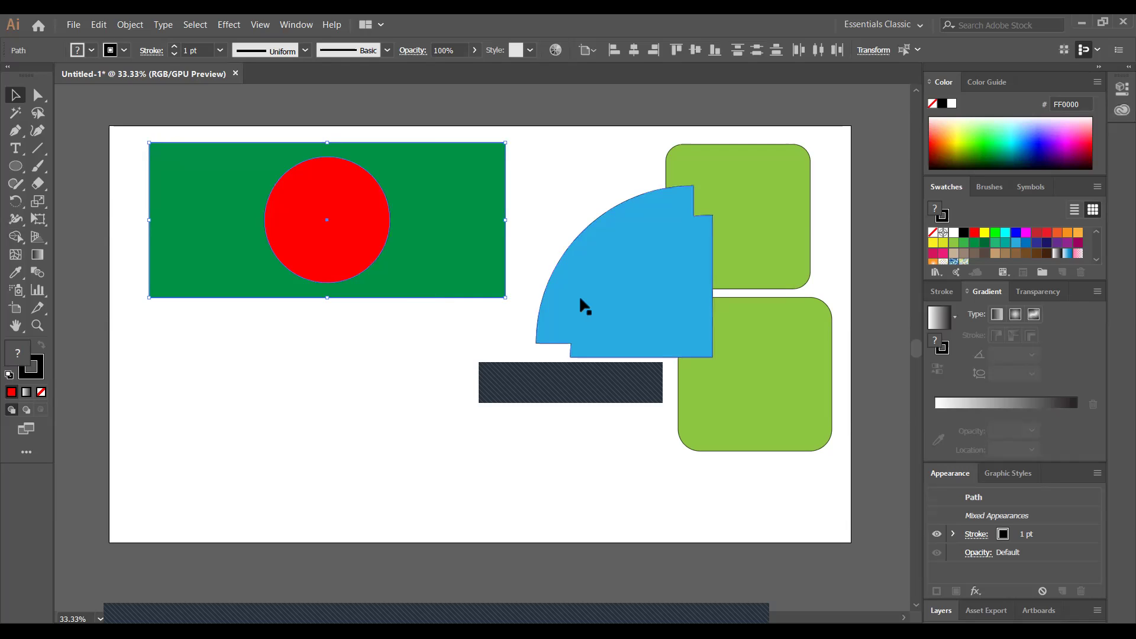
pyautogui.moveTo(588, 301); pyautogui.dragTo(195, 452)
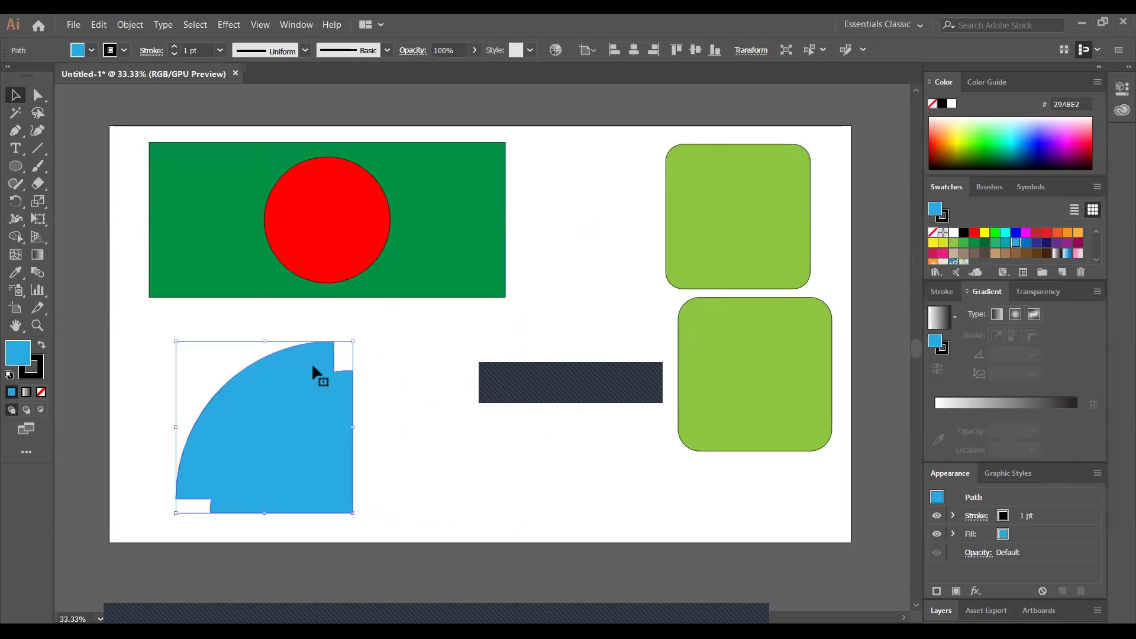
pyautogui.moveTo(744, 266); pyautogui.dragTo(467, 495)
pyautogui.moveTo(763, 432); pyautogui.dragTo(659, 398)
pyautogui.moveTo(442, 450); pyautogui.dragTo(489, 483)
pyautogui.moveTo(665, 385); pyautogui.dragTo(657, 339)
pyautogui.moveTo(542, 457); pyautogui.dragTo(541, 409)
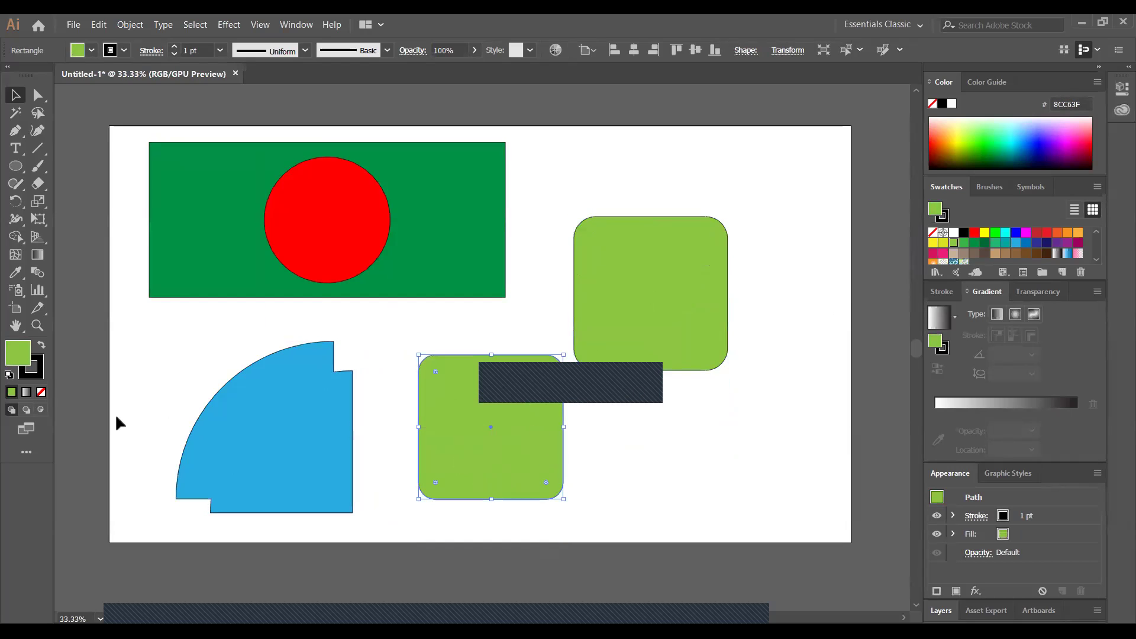
pyautogui.moveTo(243, 435); pyautogui.dragTo(234, 429)
pyautogui.moveTo(642, 325); pyautogui.dragTo(670, 268)
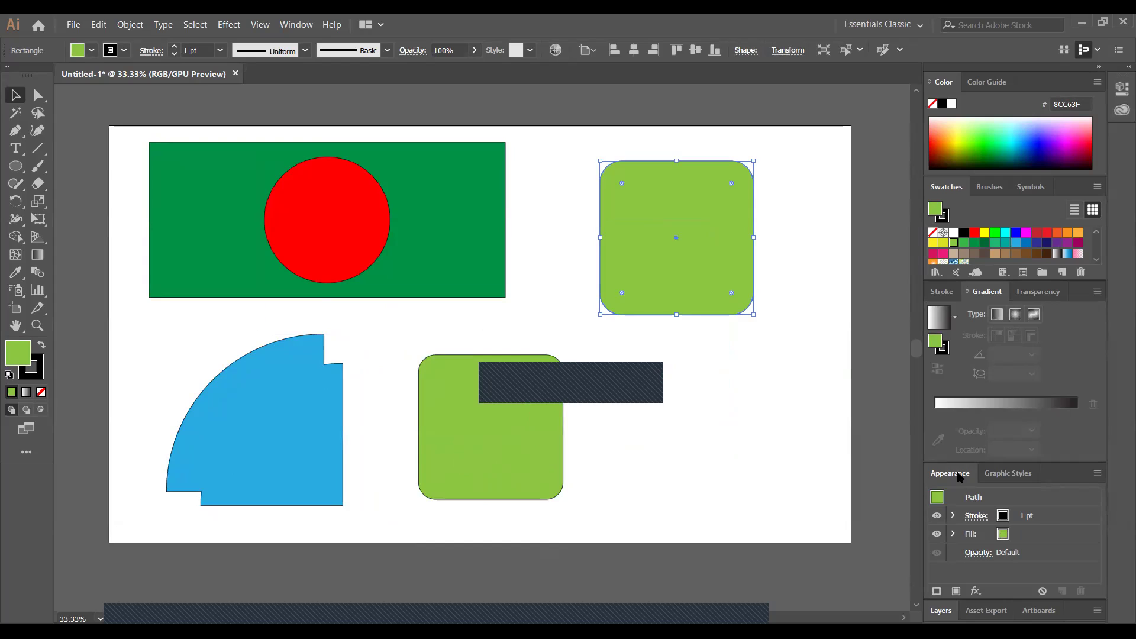
# Save the larger green square's appearance as four new graphic styles, and return to its appearance attributes
pyautogui.click(1007, 473)
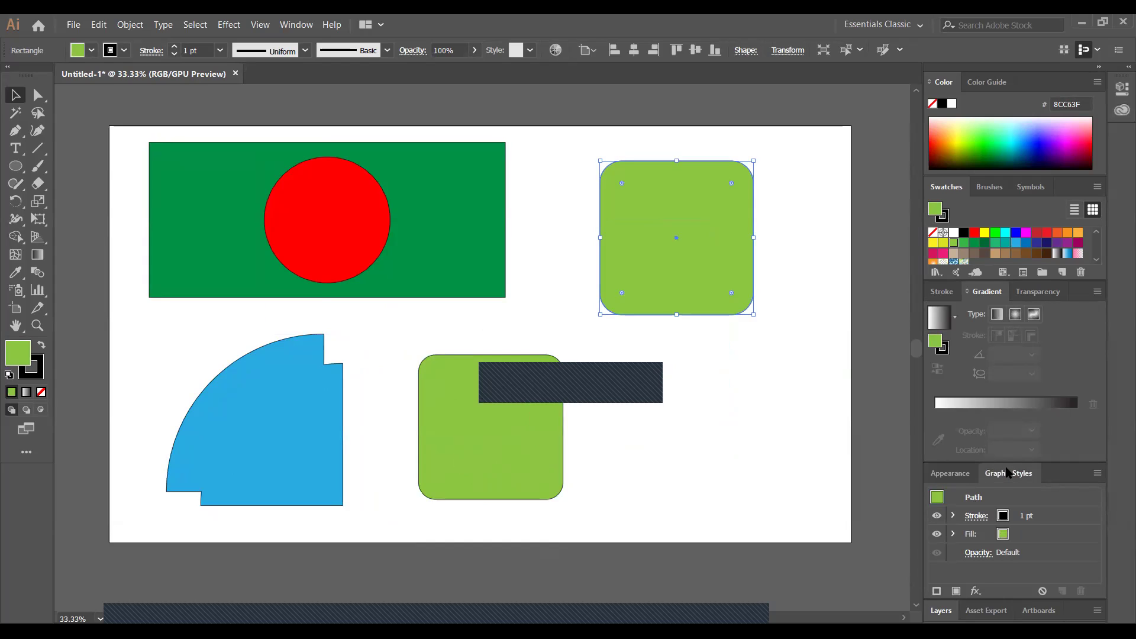
pyautogui.click(1062, 591)
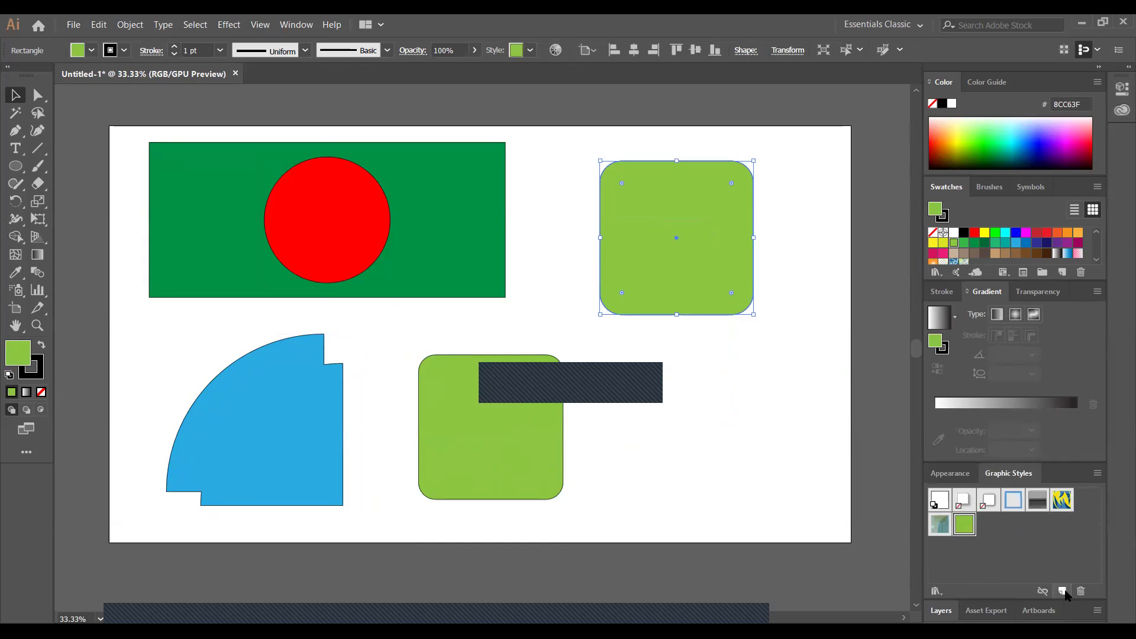
pyautogui.click(1062, 591)
pyautogui.click(1062, 591)
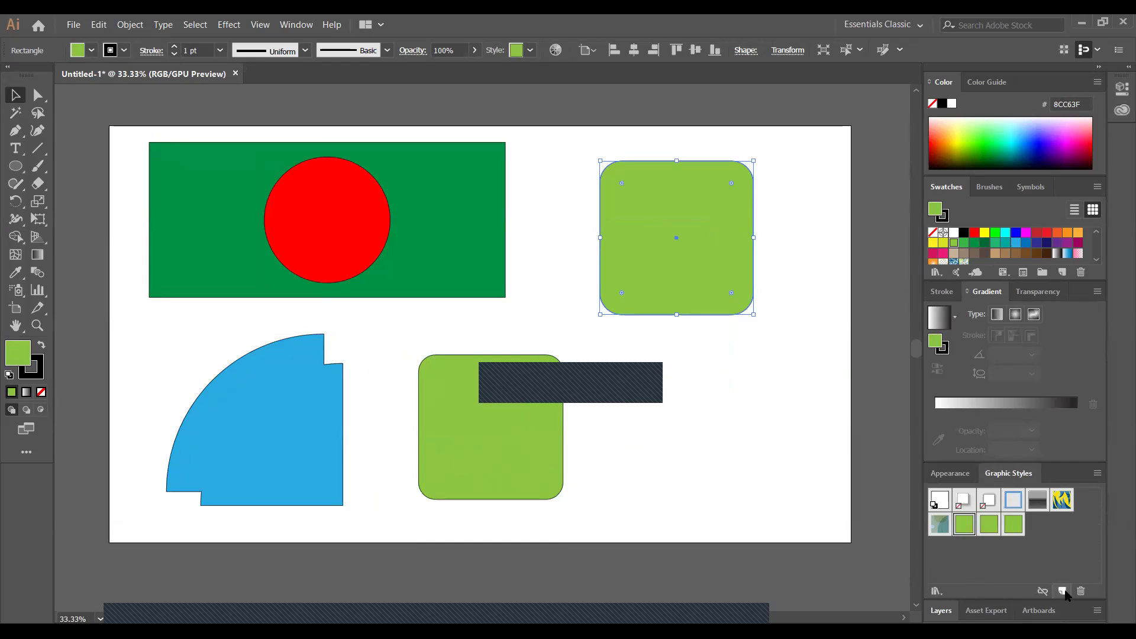
pyautogui.click(1063, 591)
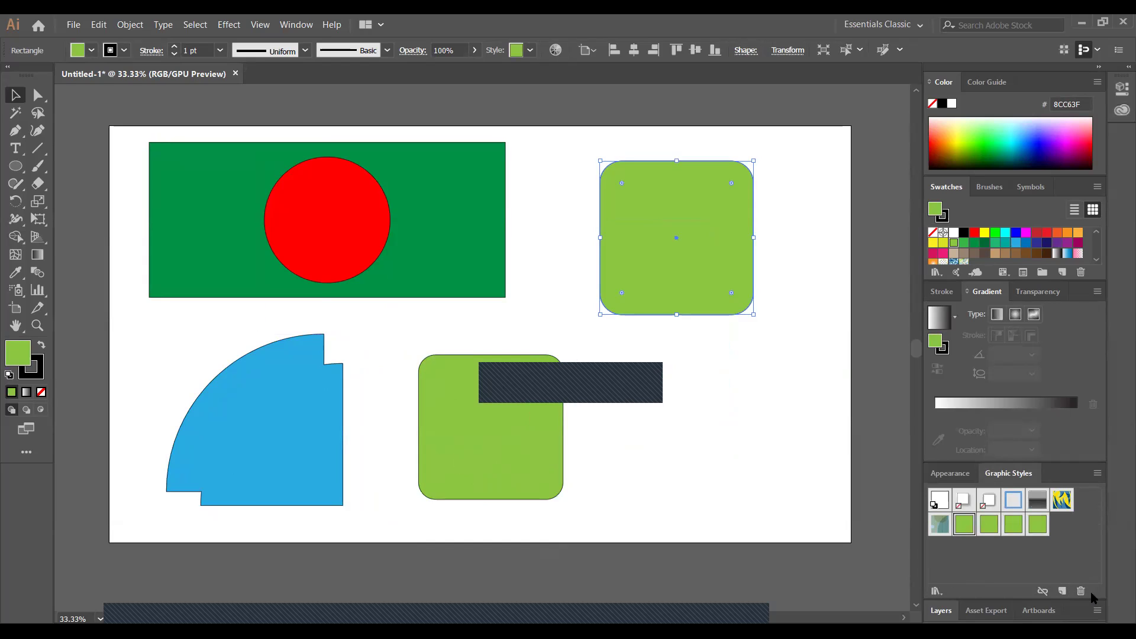
pyautogui.click(965, 473)
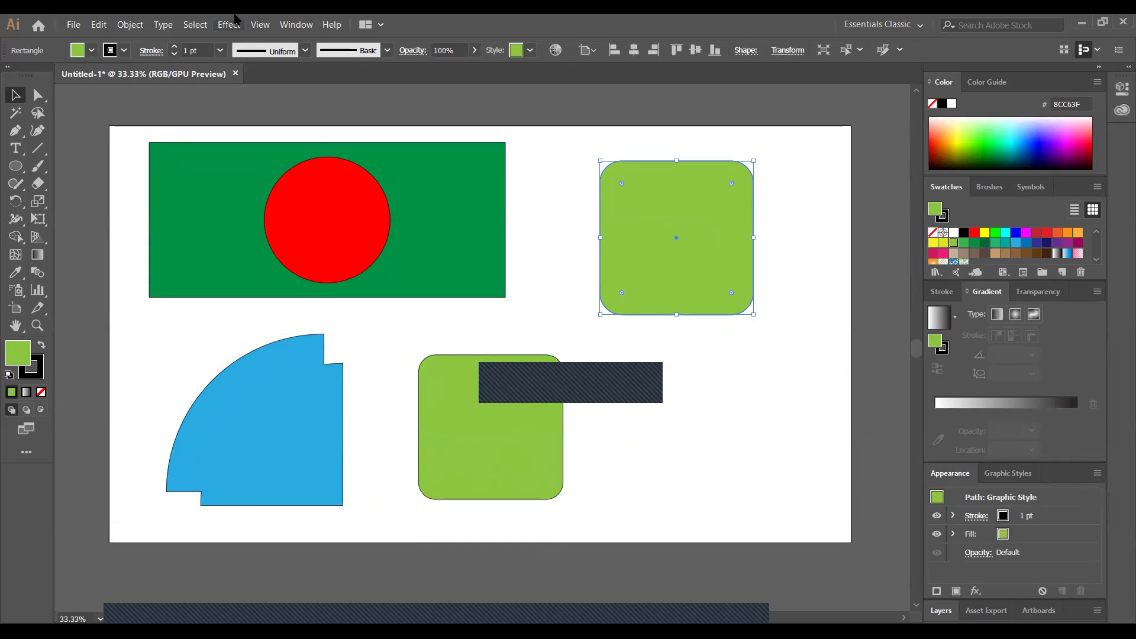
# Display the document's layers and expand Layer 1 to list its objects
pyautogui.click(296, 24)
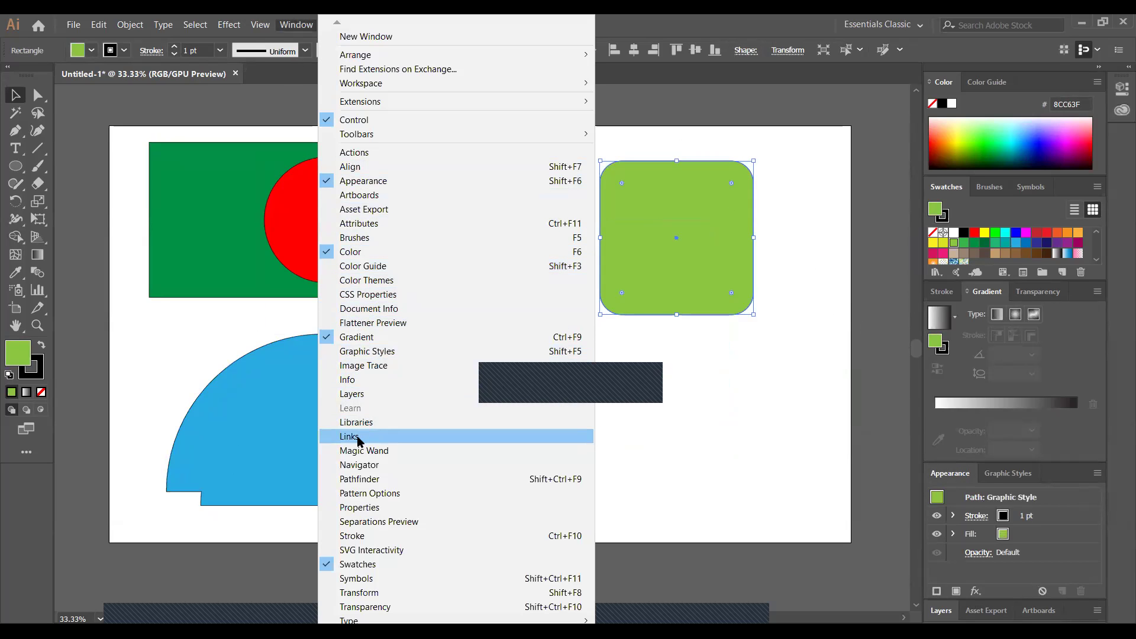
pyautogui.click(368, 395)
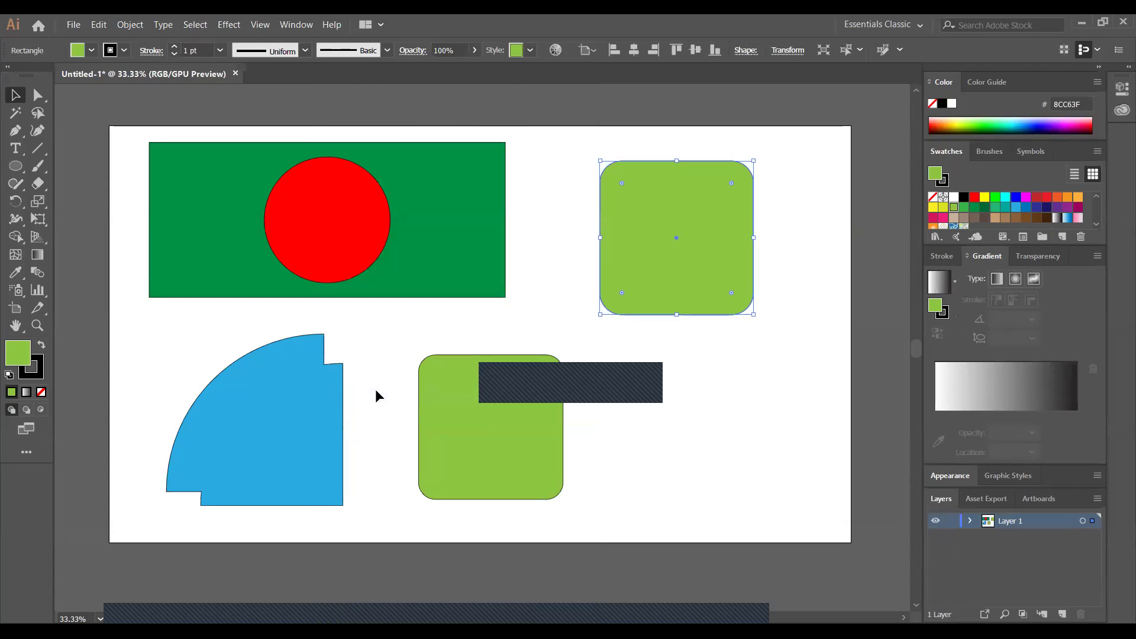
pyautogui.click(969, 521)
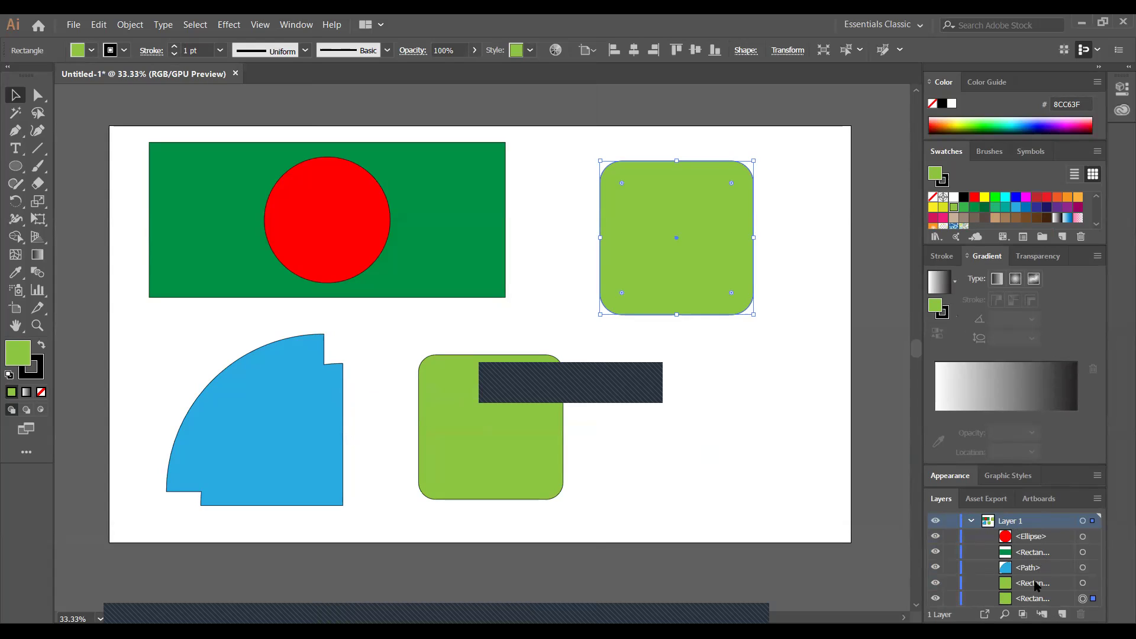
pyautogui.click(970, 520)
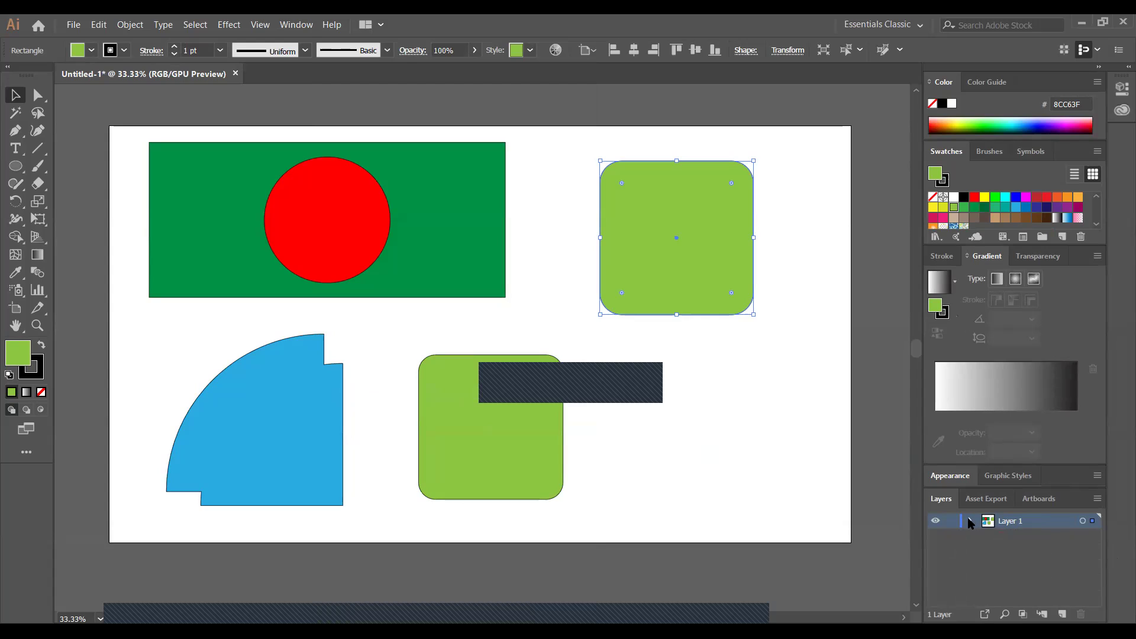
pyautogui.click(970, 521)
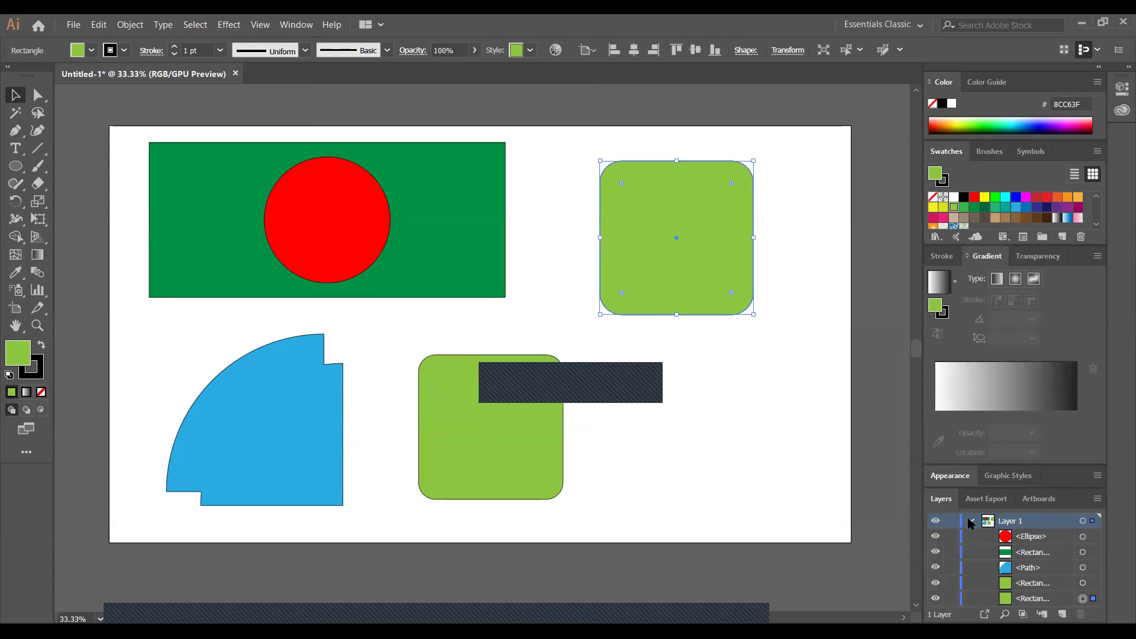
# Hide the red ellipse in Layer 1, show it again, and collapse the layer
pyautogui.click(936, 537)
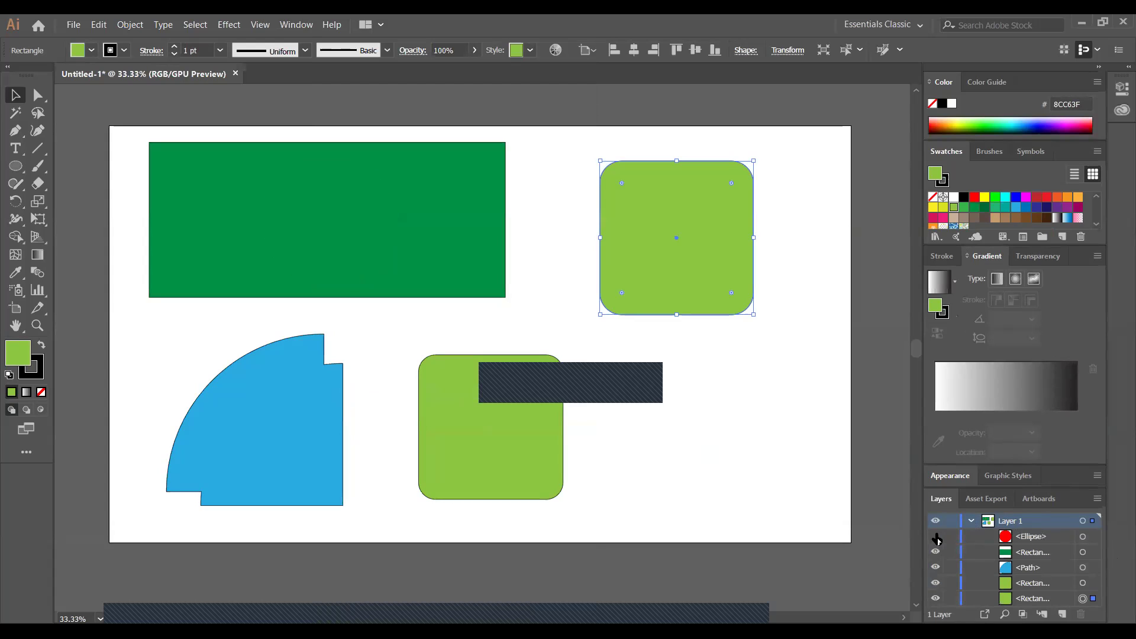
pyautogui.click(935, 537)
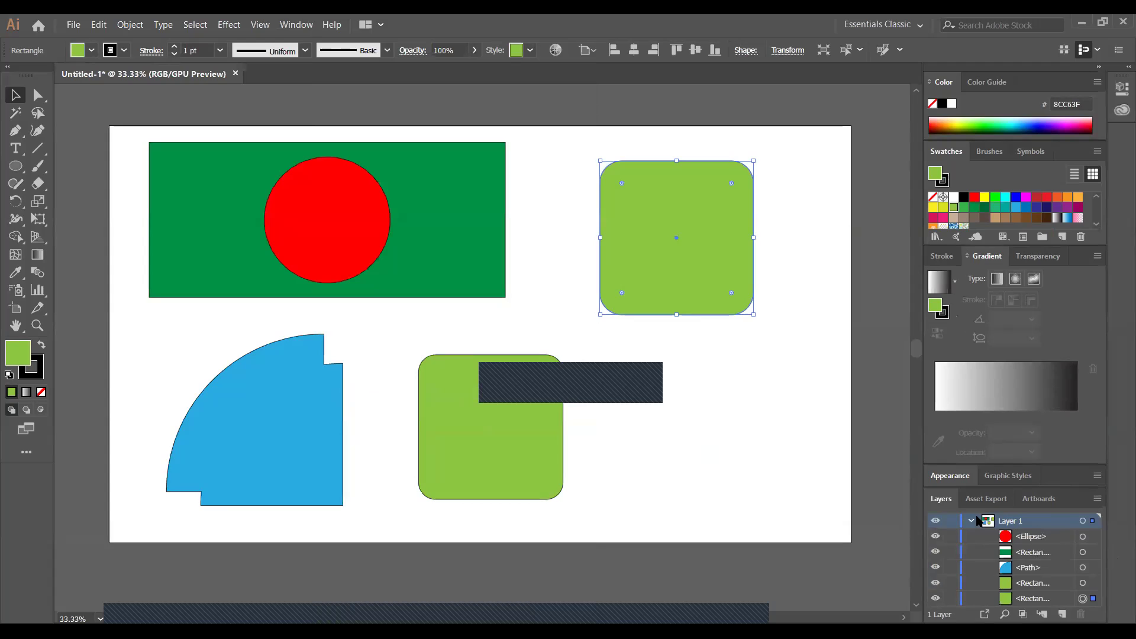
pyautogui.click(972, 520)
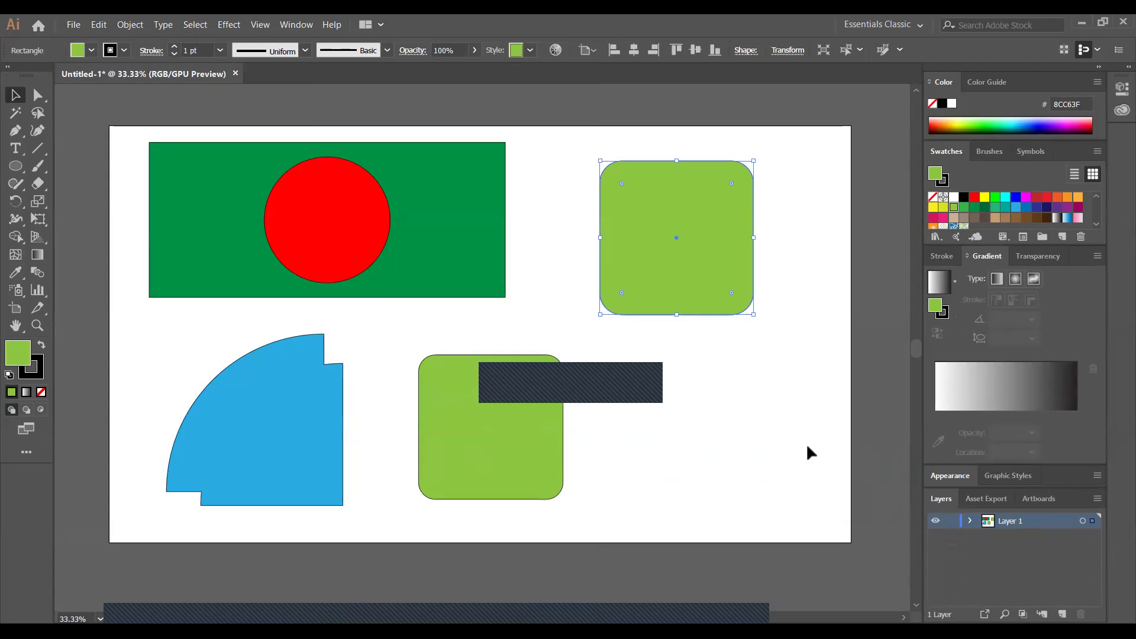
# Display the asset export settings, stroke weight and colour swatches, and shrink the colour spectrum to give the swatches more room
pyautogui.click(987, 498)
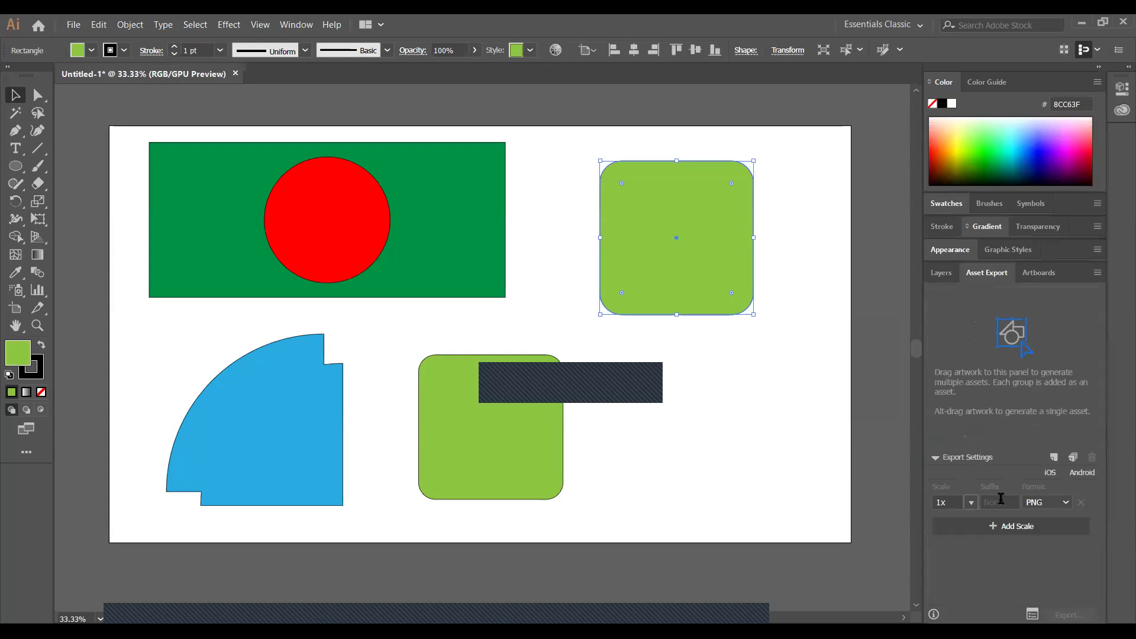
pyautogui.click(945, 228)
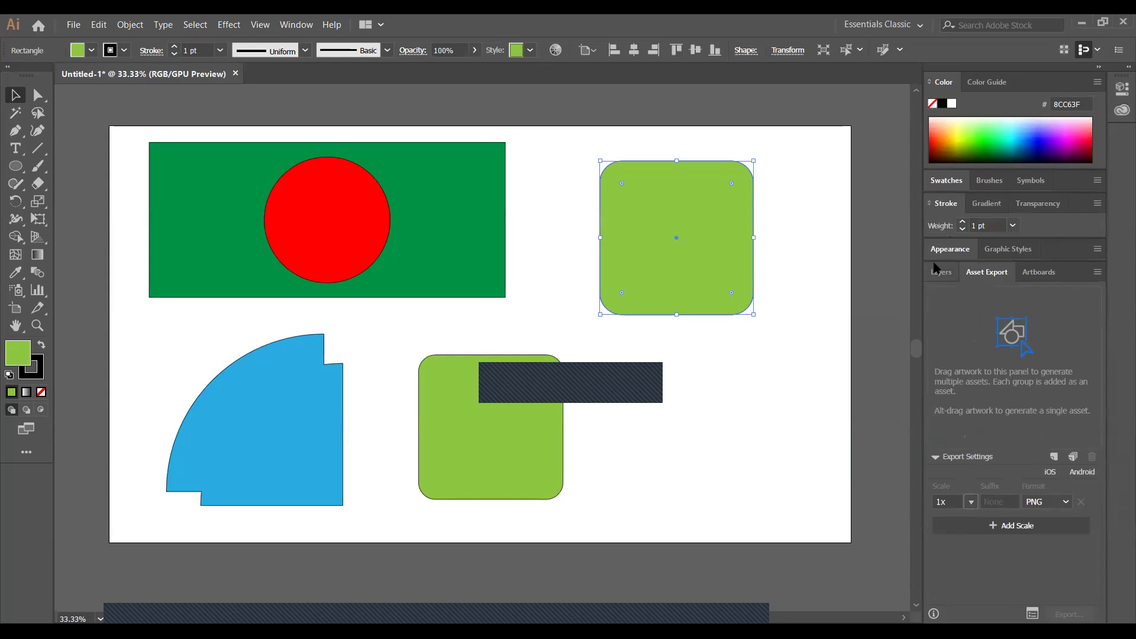
pyautogui.click(946, 180)
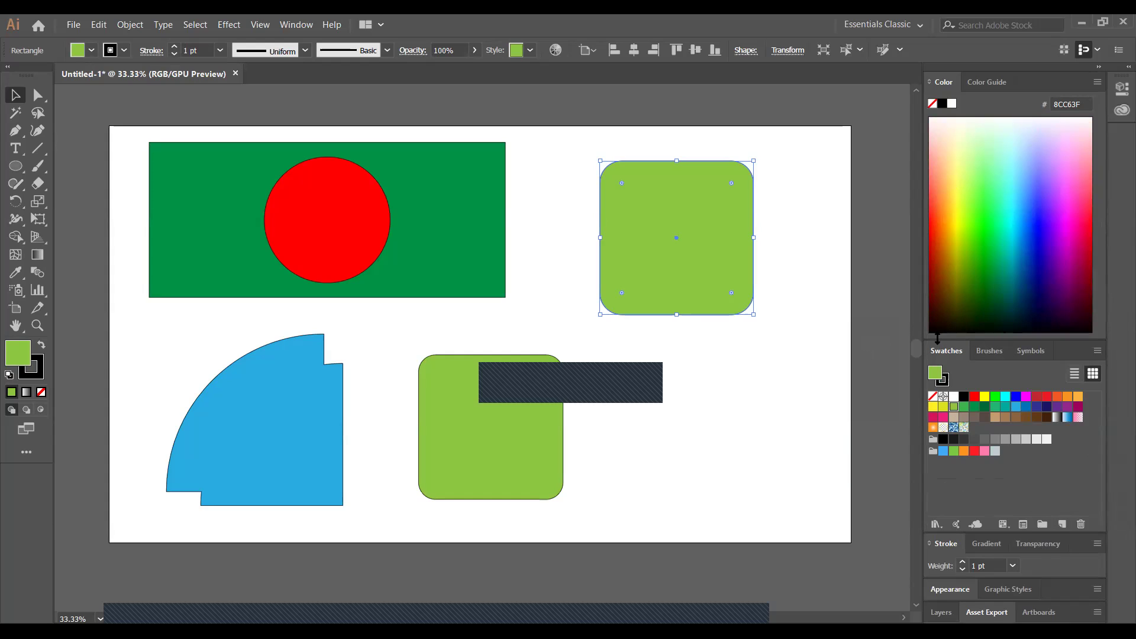
pyautogui.moveTo(934, 340); pyautogui.dragTo(921, 163)
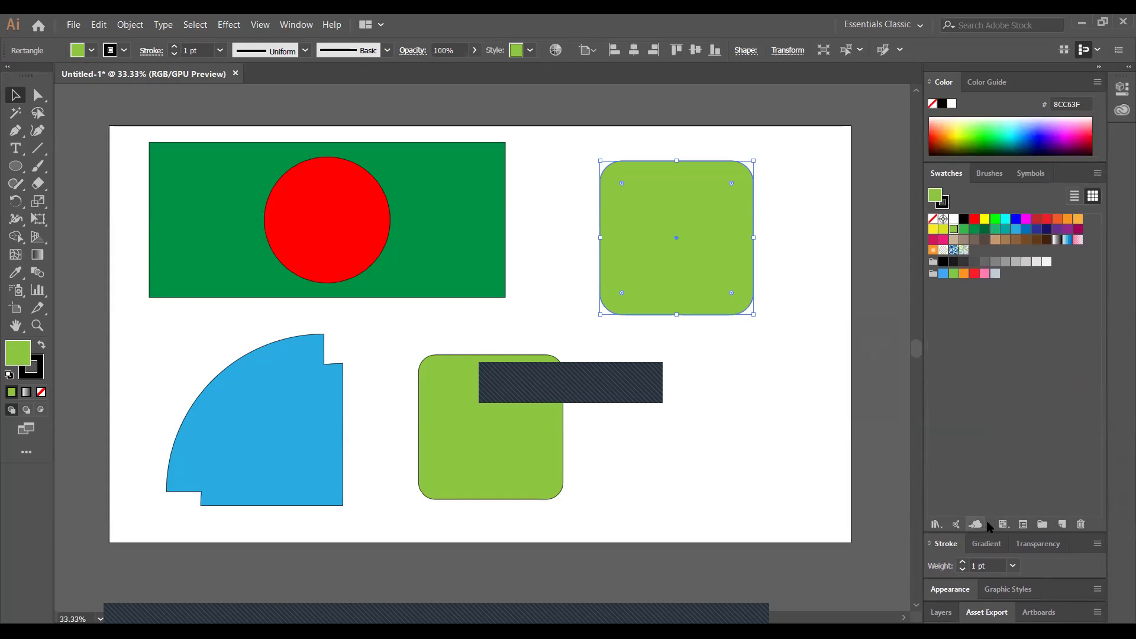
pyautogui.click(1003, 524)
pyautogui.click(1049, 480)
pyautogui.moveTo(925, 531); pyautogui.dragTo(930, 523)
pyautogui.moveTo(1004, 160)
pyautogui.mouseDown()
pyautogui.moveTo(999, 205)
pyautogui.moveTo(1000, 168)
pyautogui.mouseUp()
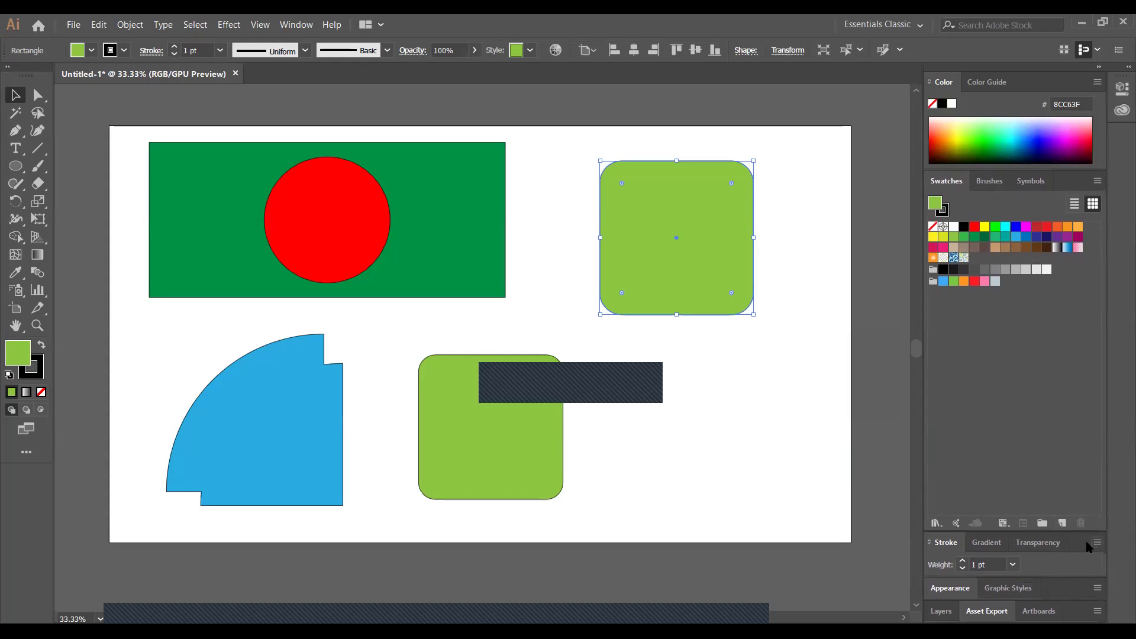
# Detach the Stroke, Appearance and Artboards groups from the dock and stack them as floating groups over the swatches
pyautogui.moveTo(1077, 547)
pyautogui.mouseDown()
pyautogui.moveTo(1080, 303)
pyautogui.moveTo(1040, 327)
pyautogui.moveTo(1038, 374)
pyautogui.moveTo(1038, 350)
pyautogui.mouseUp()
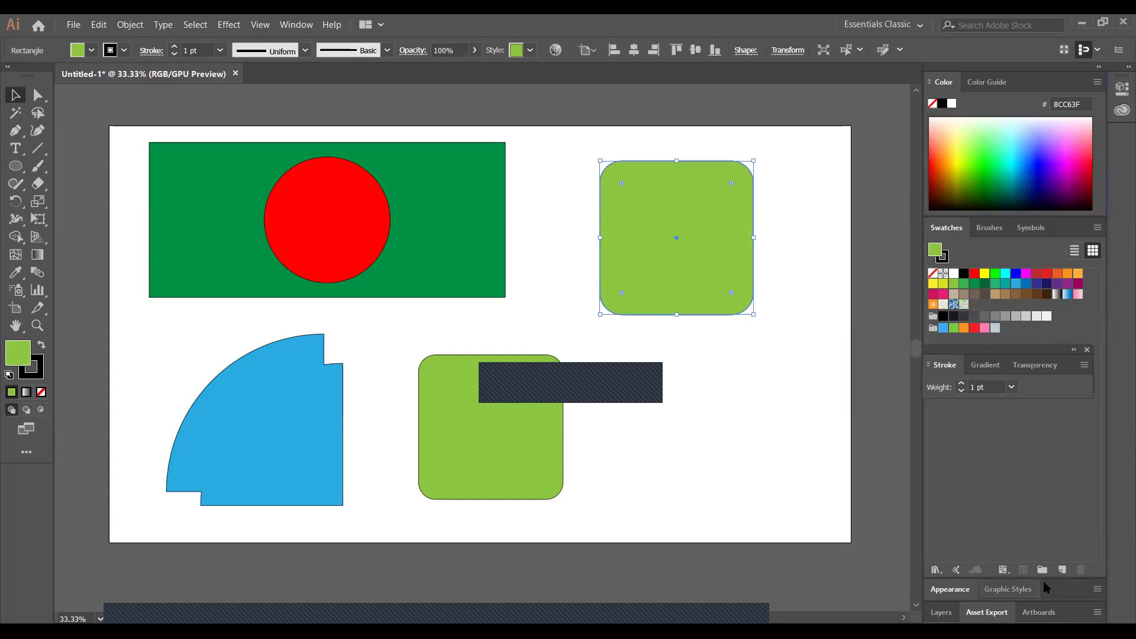
pyautogui.moveTo(1059, 590)
pyautogui.mouseDown()
pyautogui.moveTo(1050, 411)
pyautogui.moveTo(1059, 413)
pyautogui.mouseUp()
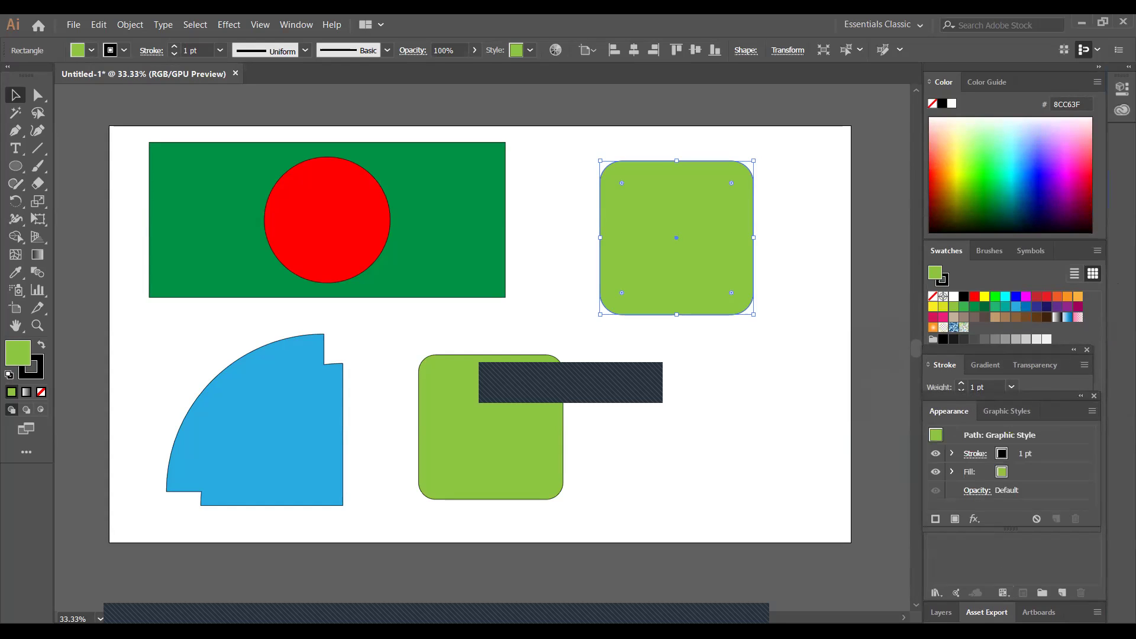
pyautogui.moveTo(1038, 612); pyautogui.dragTo(964, 539)
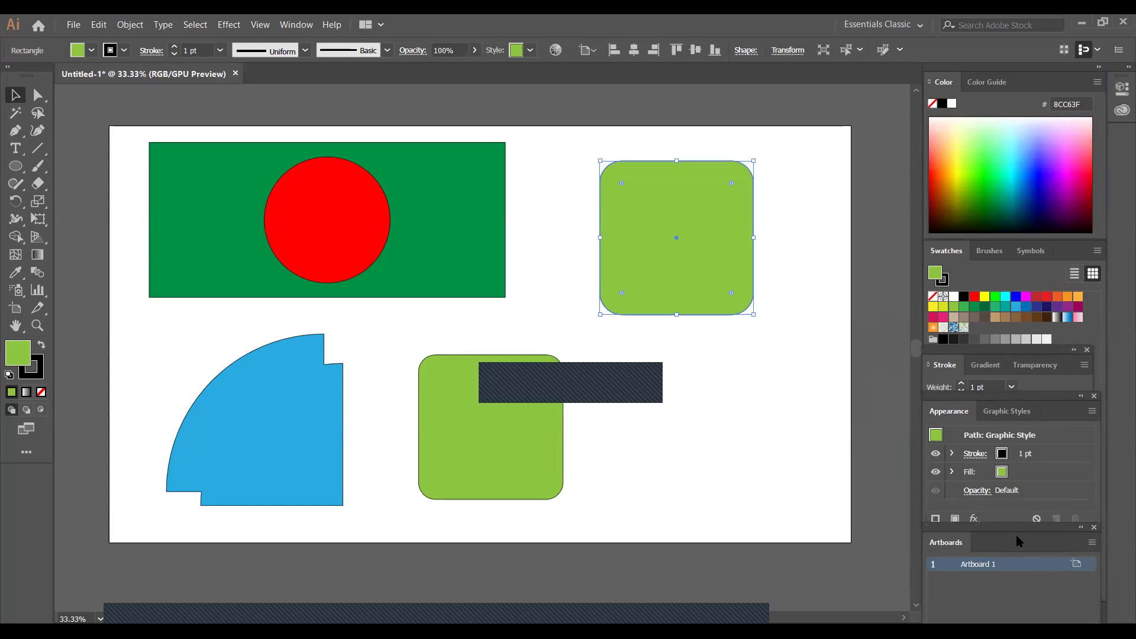
# Rearrange the shapes below the flag in a row: smaller green square, blue shape, larger green square
pyautogui.click(675, 383)
pyautogui.moveTo(662, 268); pyautogui.dragTo(533, 412)
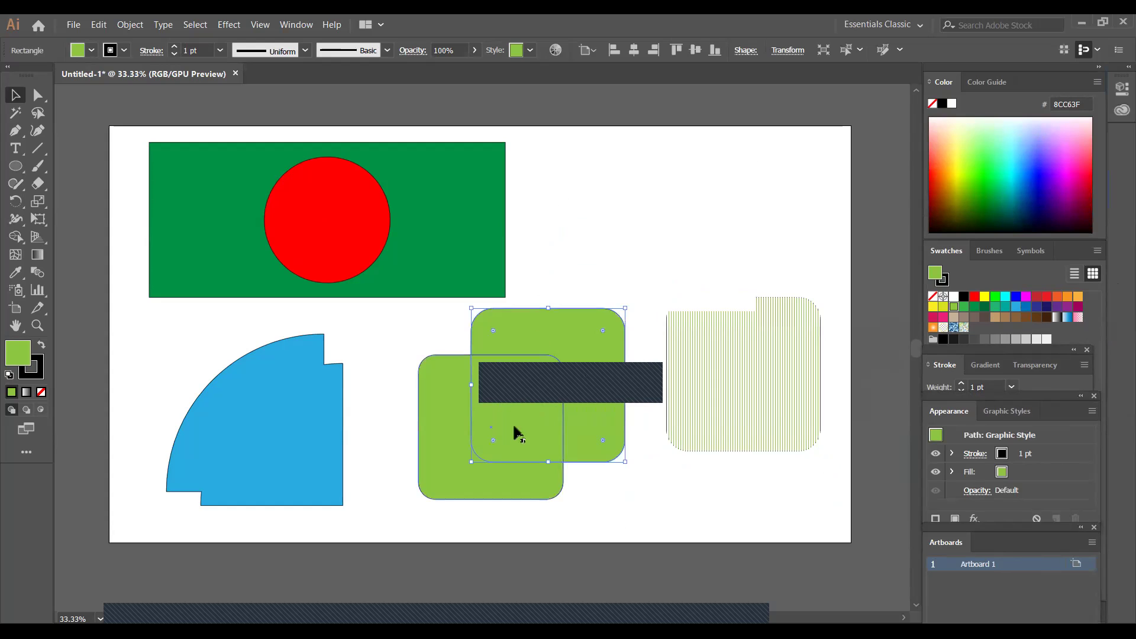
pyautogui.moveTo(437, 458); pyautogui.dragTo(284, 441)
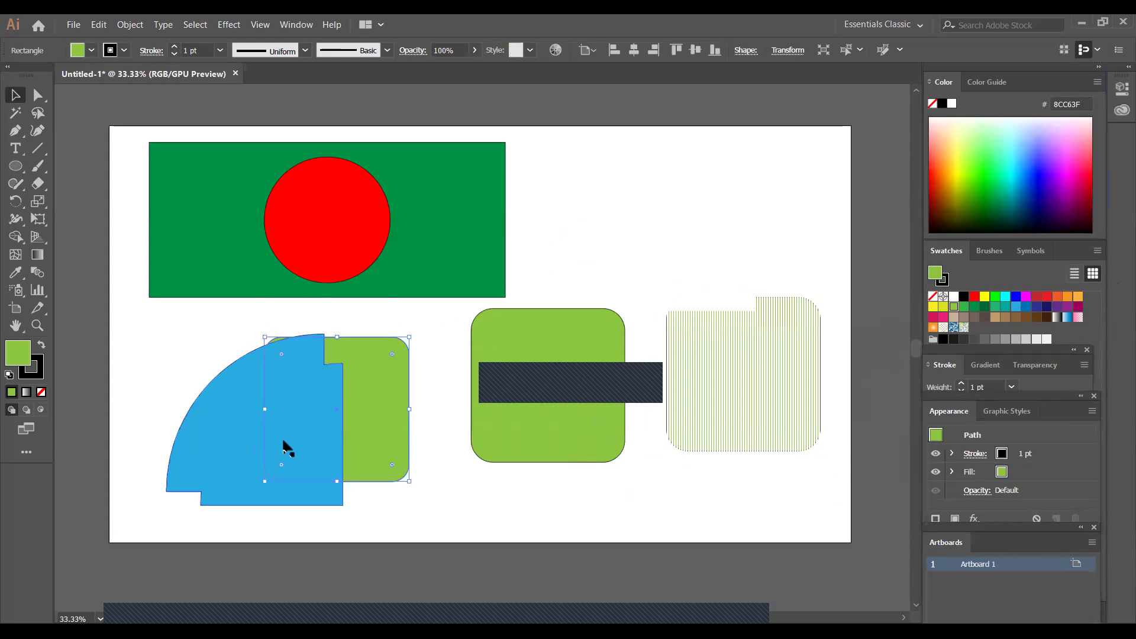
pyautogui.moveTo(379, 429); pyautogui.dragTo(563, 416)
pyautogui.moveTo(284, 452); pyautogui.dragTo(441, 423)
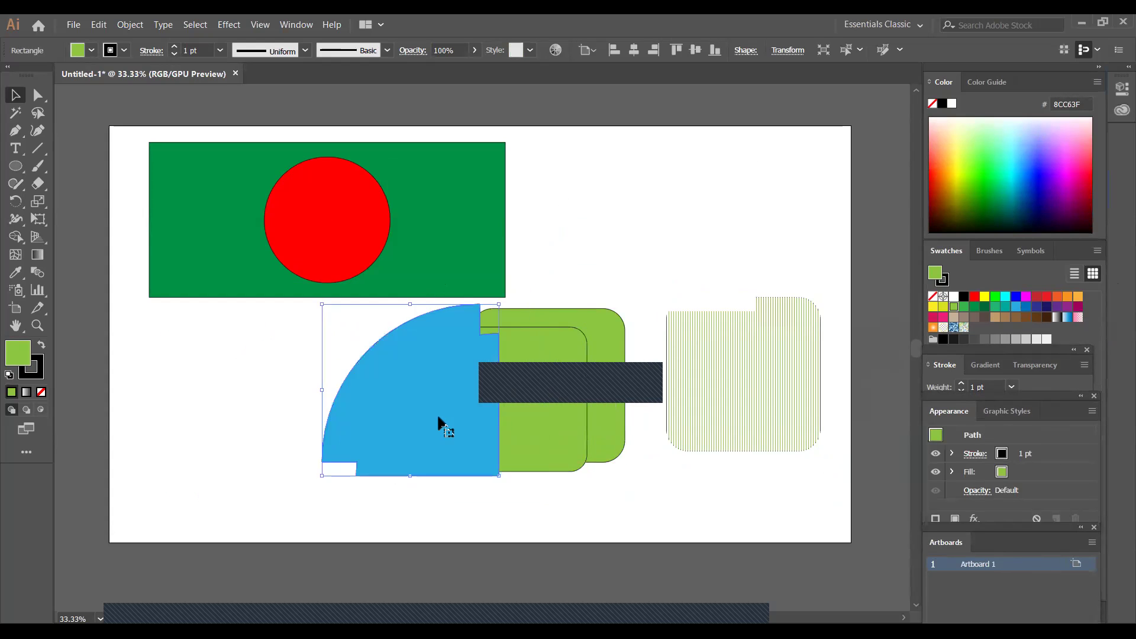
pyautogui.moveTo(568, 371); pyautogui.dragTo(281, 379)
pyautogui.moveTo(500, 335); pyautogui.dragTo(576, 369)
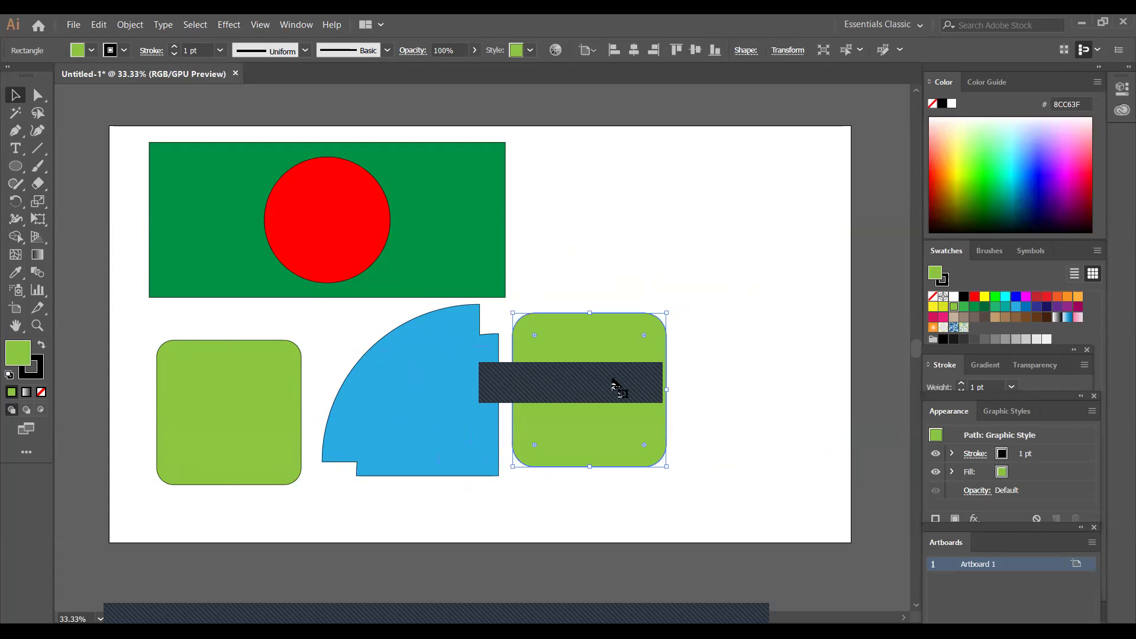
# Overlap the blue shape with the larger green square and shift both away from the smaller square towards the artboard's lower right
pyautogui.moveTo(611, 397); pyautogui.dragTo(497, 412)
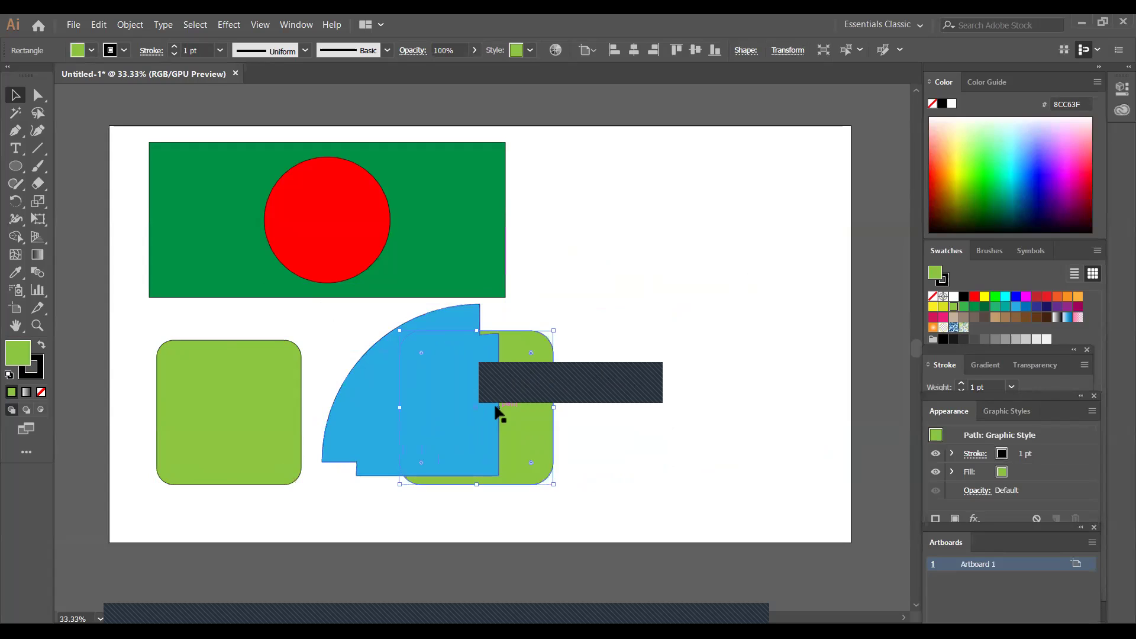
pyautogui.click(687, 388)
pyautogui.moveTo(439, 422); pyautogui.dragTo(451, 439)
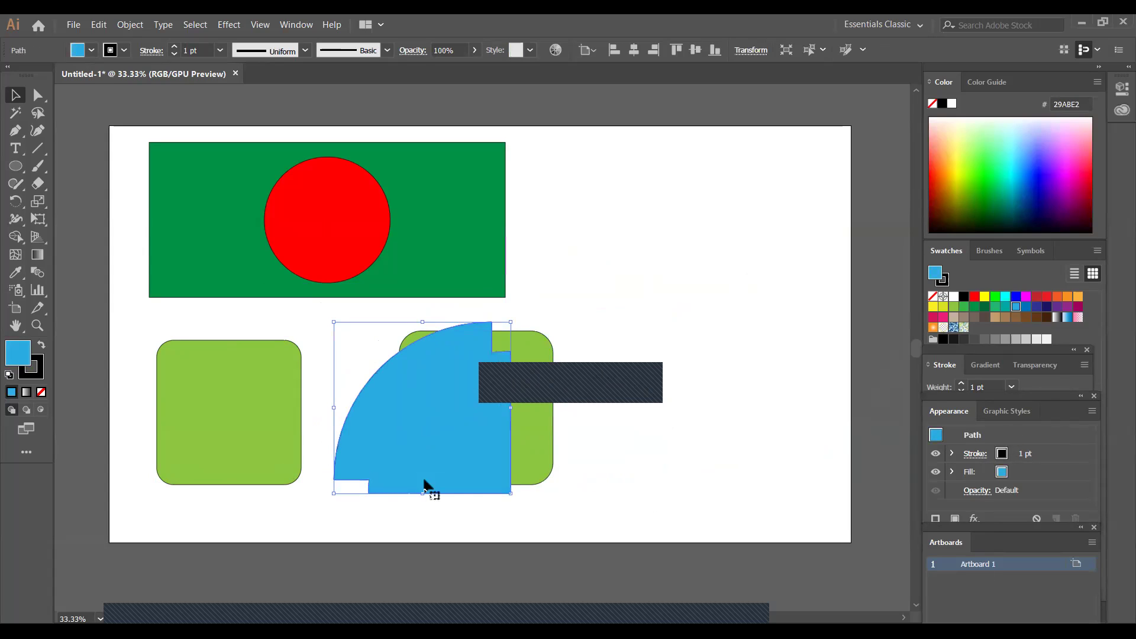
pyautogui.moveTo(473, 408); pyautogui.dragTo(461, 404)
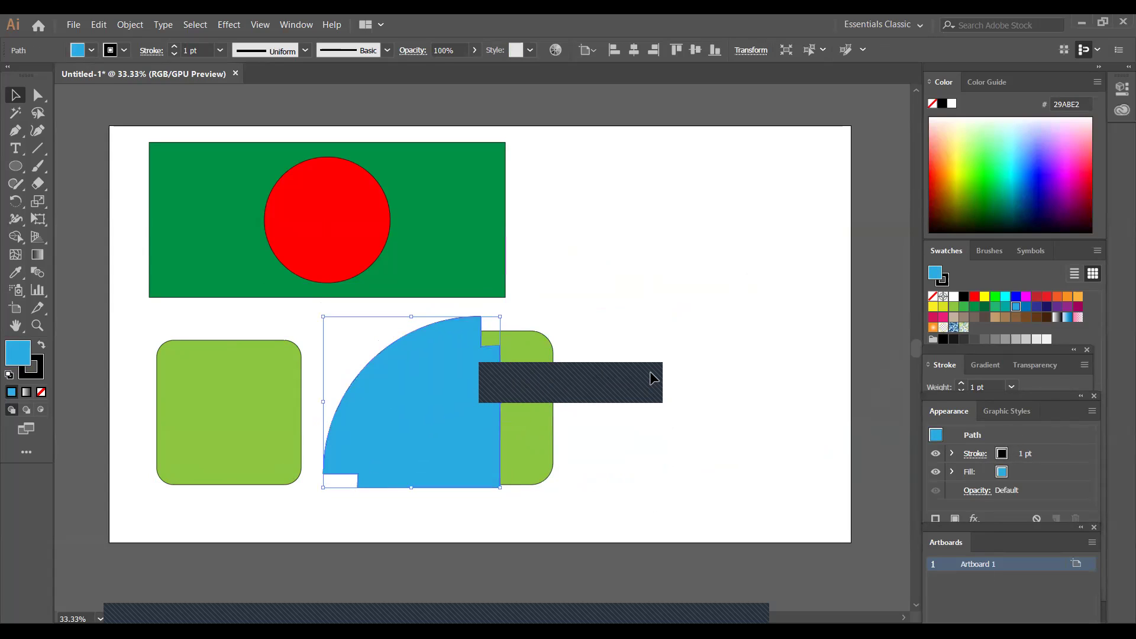
pyautogui.click(576, 417)
pyautogui.click(421, 429)
pyautogui.moveTo(532, 395); pyautogui.dragTo(678, 373)
pyautogui.moveTo(426, 409); pyautogui.dragTo(571, 390)
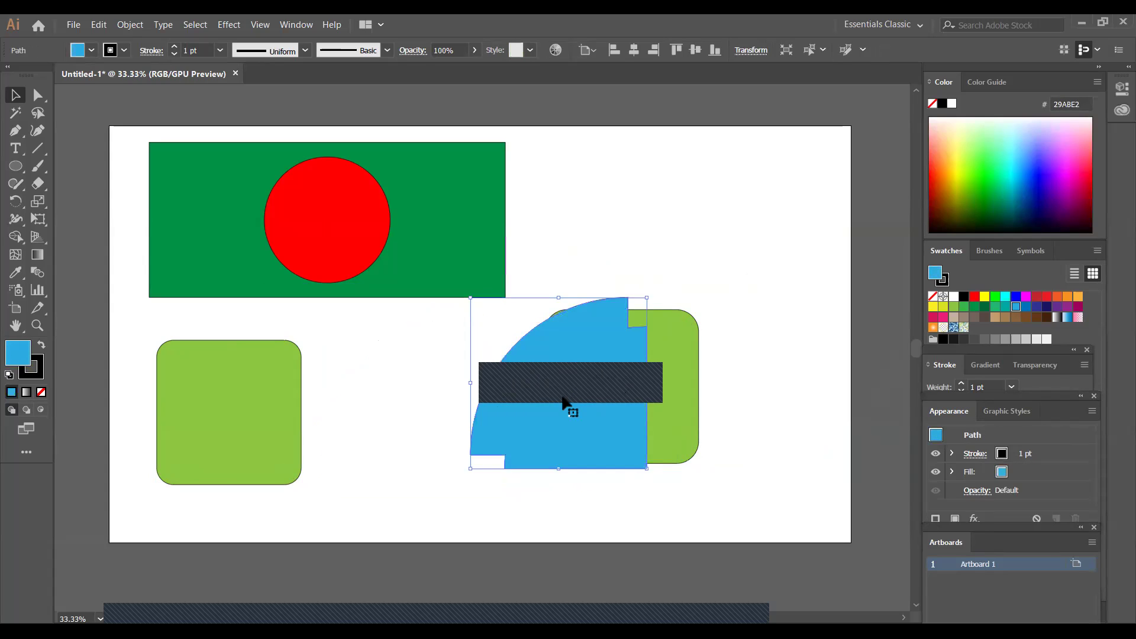
# Send the blue shape to the back, behind the larger green square, and deselect it
pyautogui.rightClick(565, 397)
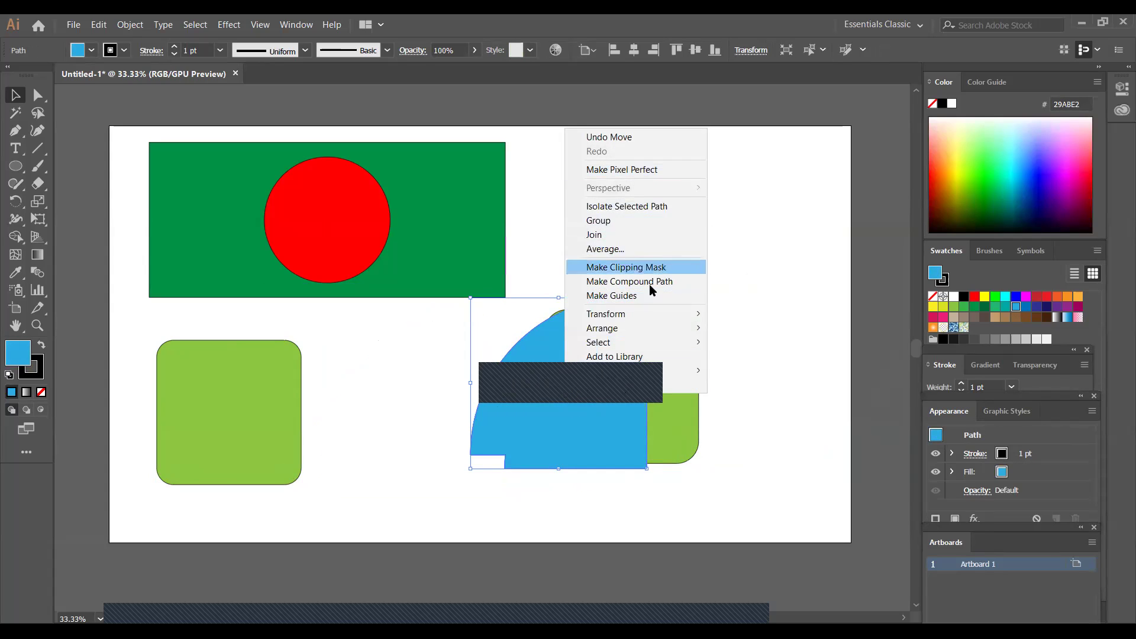
pyautogui.moveTo(639, 331)
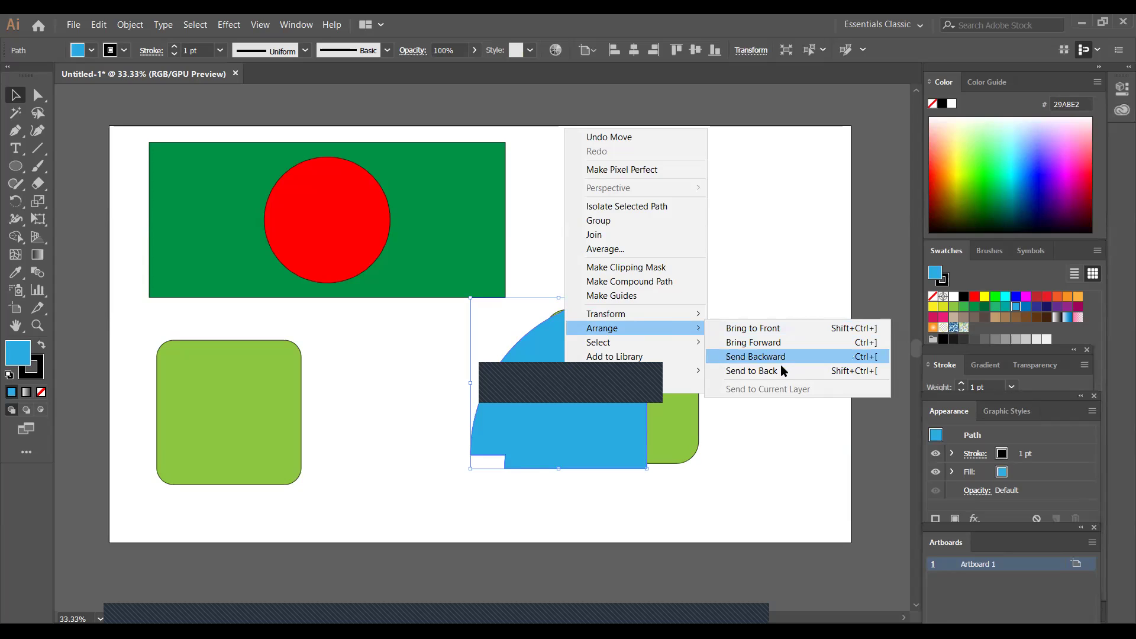
pyautogui.click(762, 371)
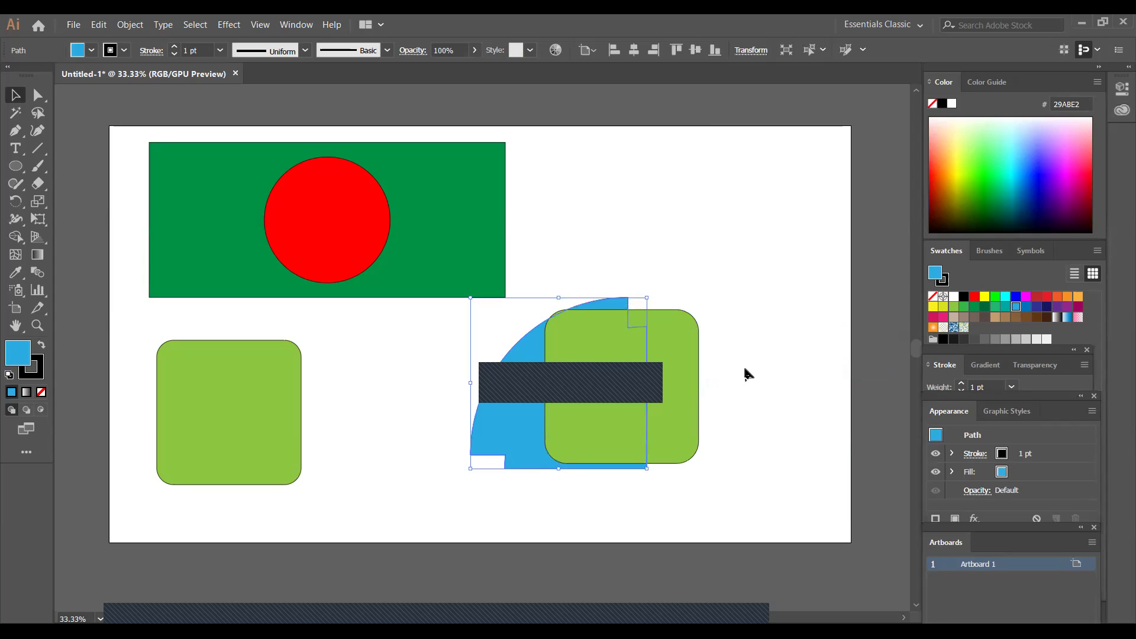
pyautogui.click(485, 486)
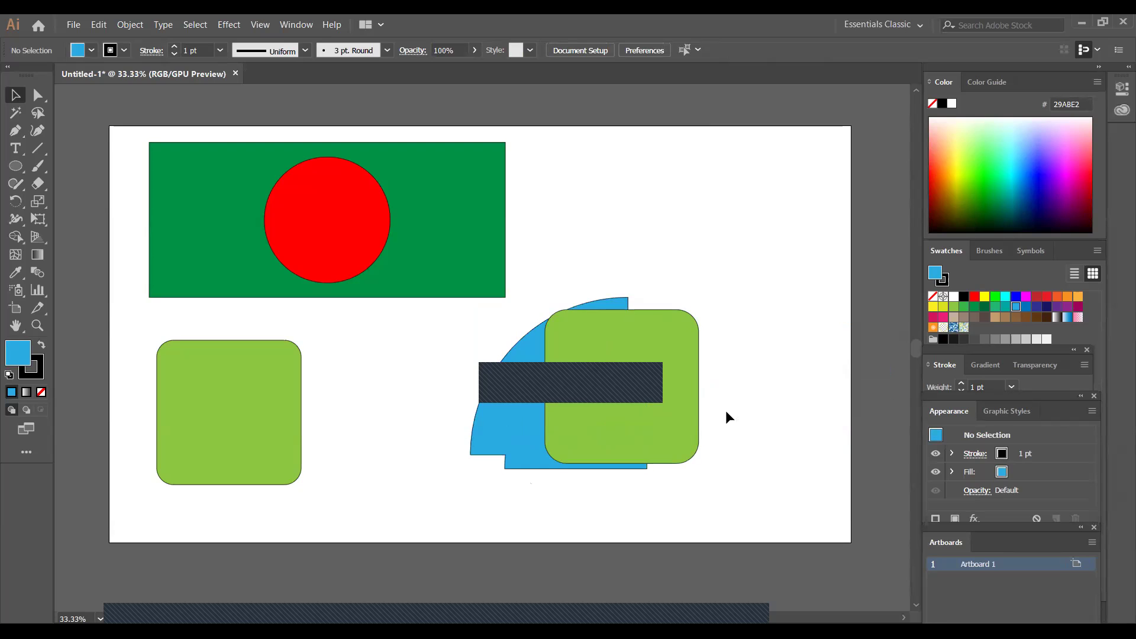
# Move the overlapping blue shape and larger green square to the artboard's upper right, and the smaller green square beside the flag
pyautogui.moveTo(436, 469); pyautogui.dragTo(680, 310)
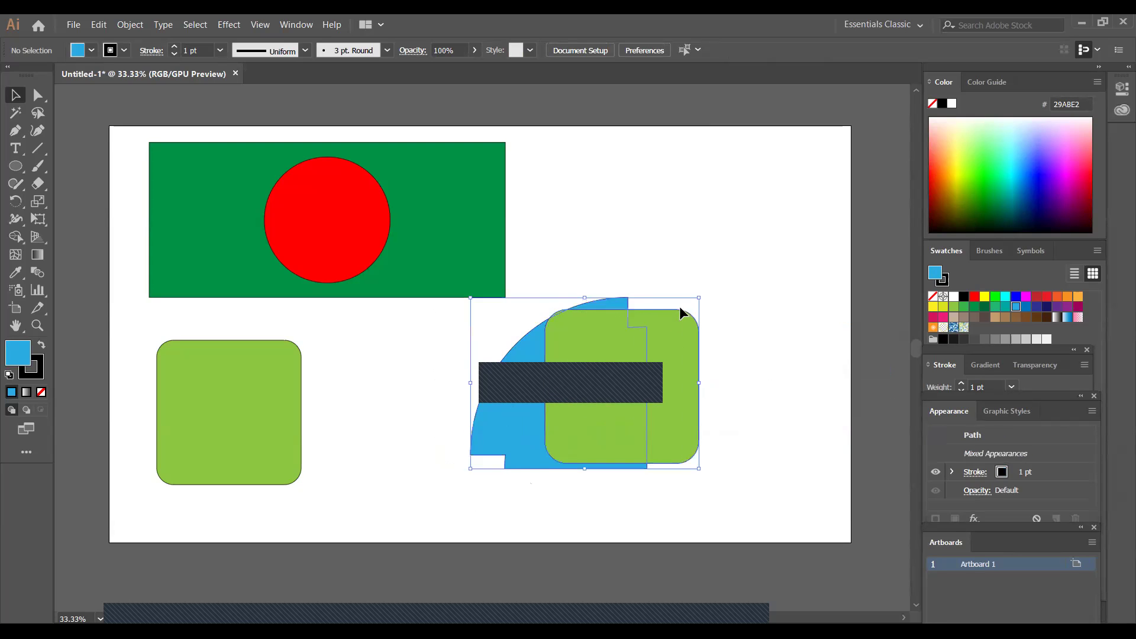
pyautogui.moveTo(584, 377); pyautogui.dragTo(714, 231)
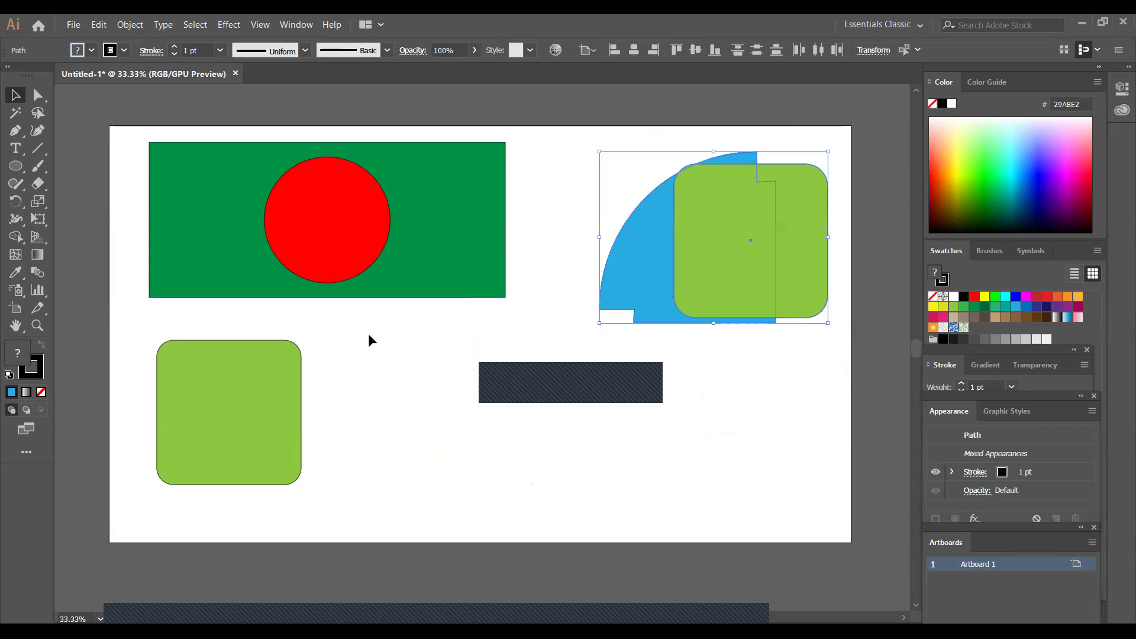
pyautogui.moveTo(251, 381); pyautogui.dragTo(554, 179)
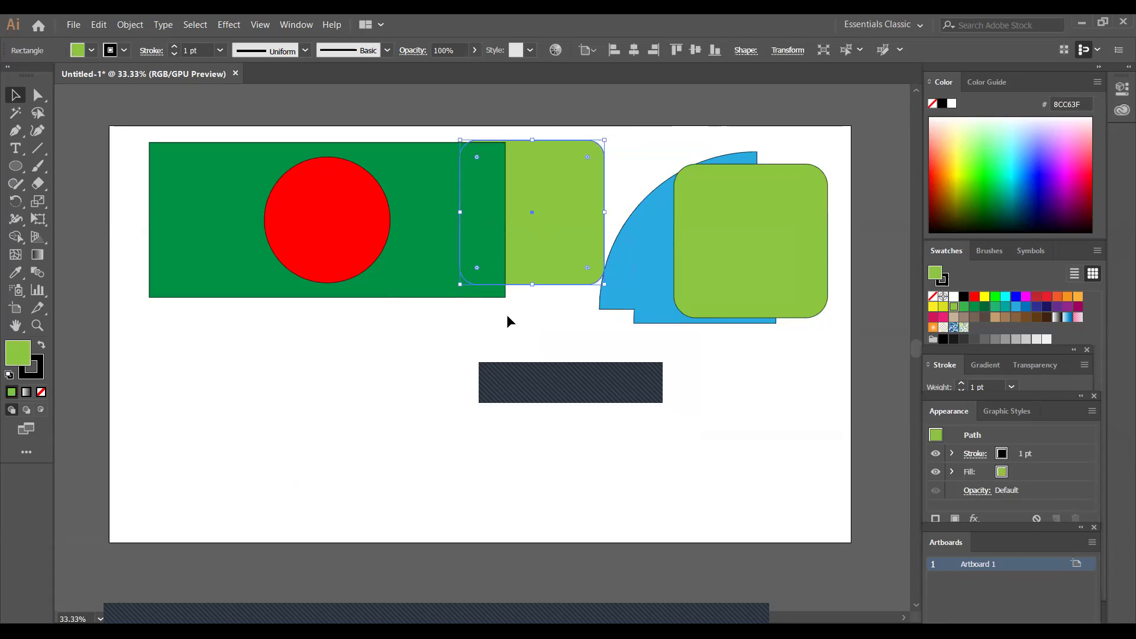
pyautogui.click(506, 315)
pyautogui.moveTo(555, 256); pyautogui.dragTo(604, 248)
pyautogui.click(561, 284)
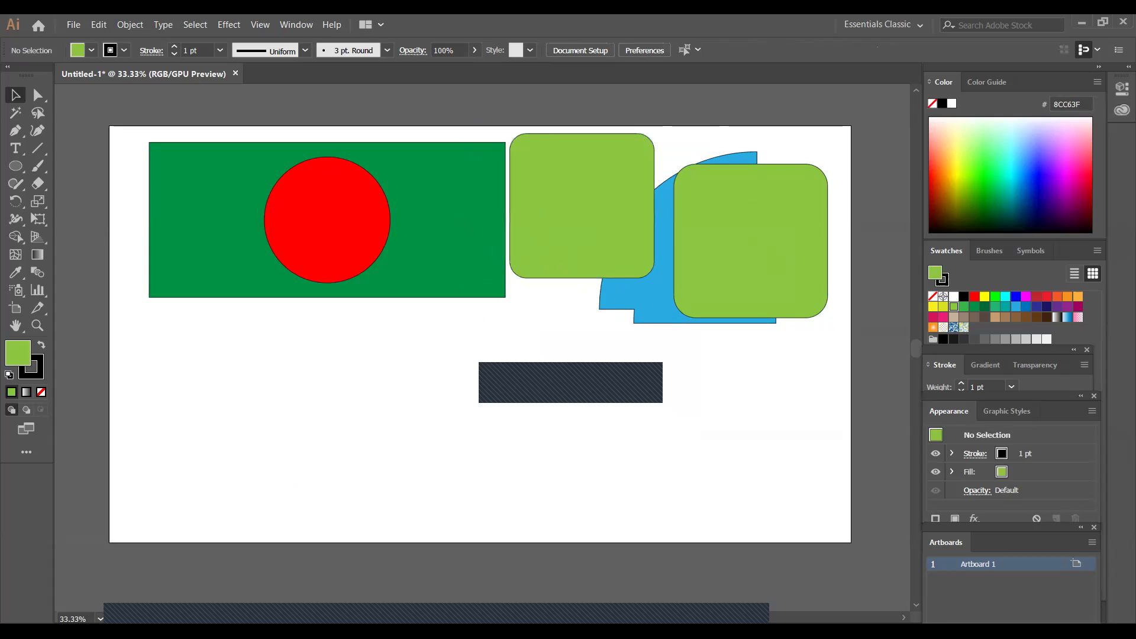
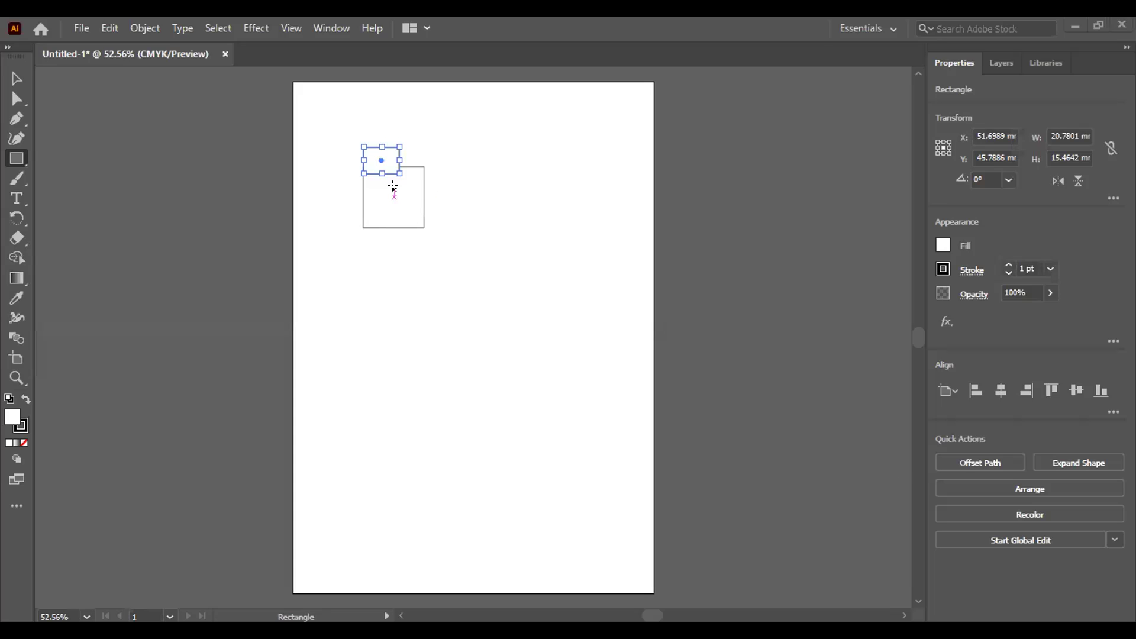
# Undo the two rectangles drawn on the portrait artboard
pyautogui.hotkey('ctrl', 'z')
pyautogui.hotkey('ctrl', 'z')
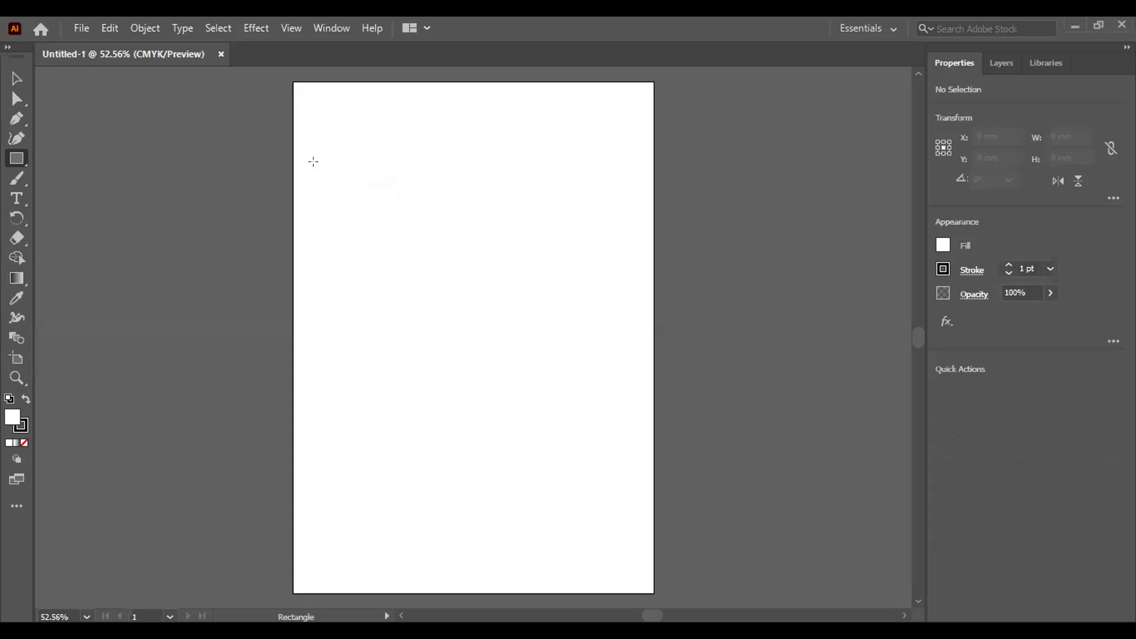
# Create a new web document from the Web-Large preset, 1920 x 1080 px
pyautogui.click(83, 29)
pyautogui.click(101, 49)
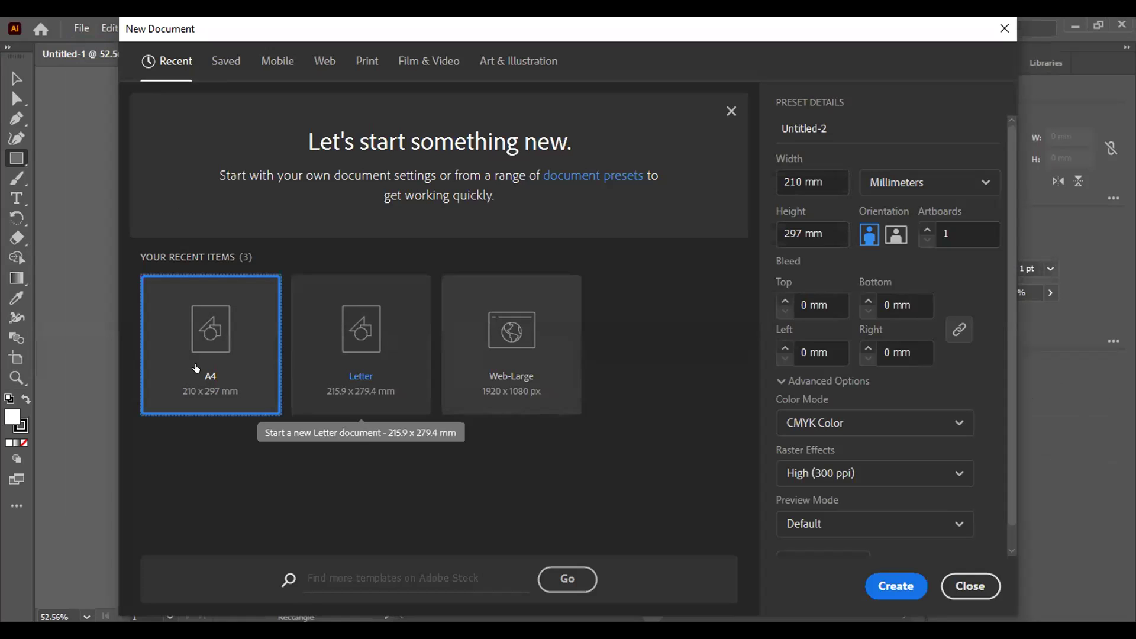
pyautogui.click(484, 363)
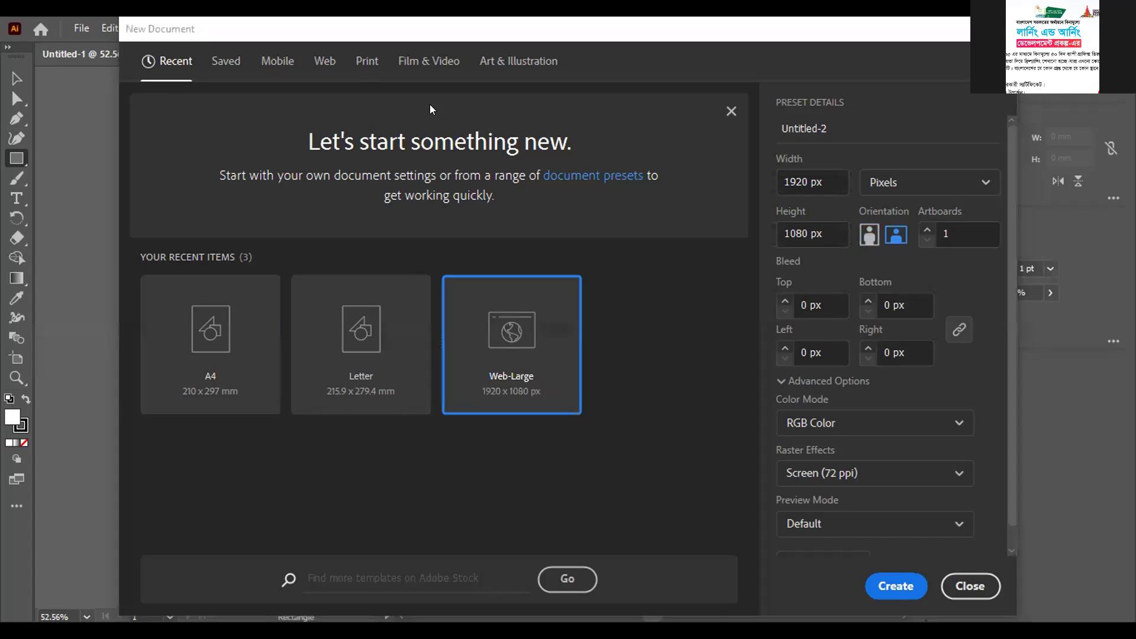
pyautogui.click(325, 61)
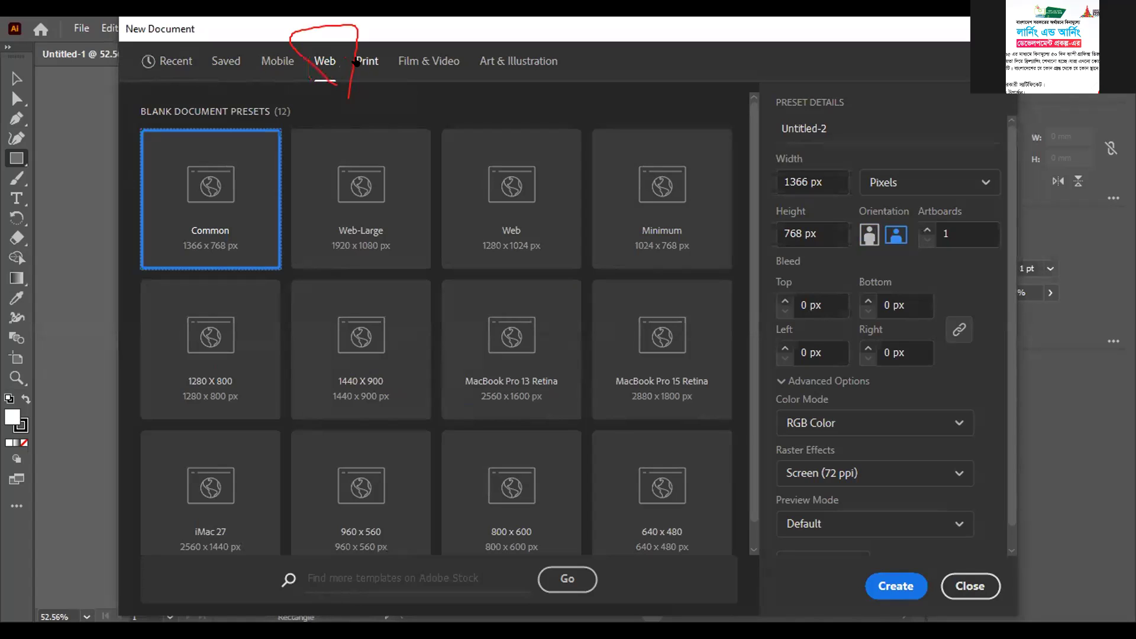
pyautogui.click(344, 200)
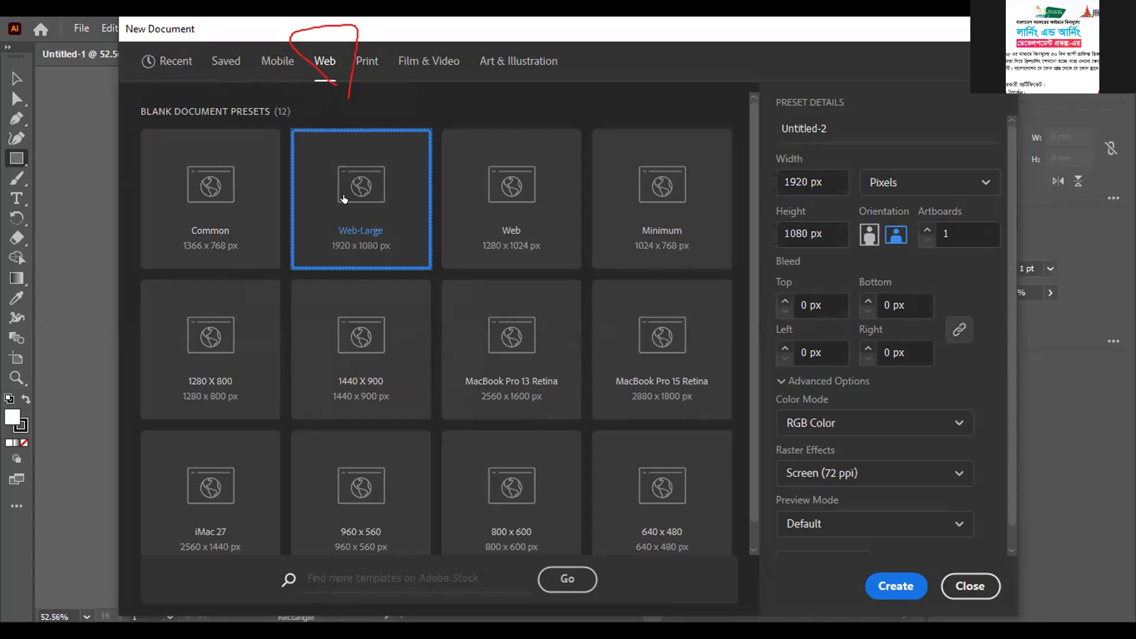
pyautogui.press('Escape')
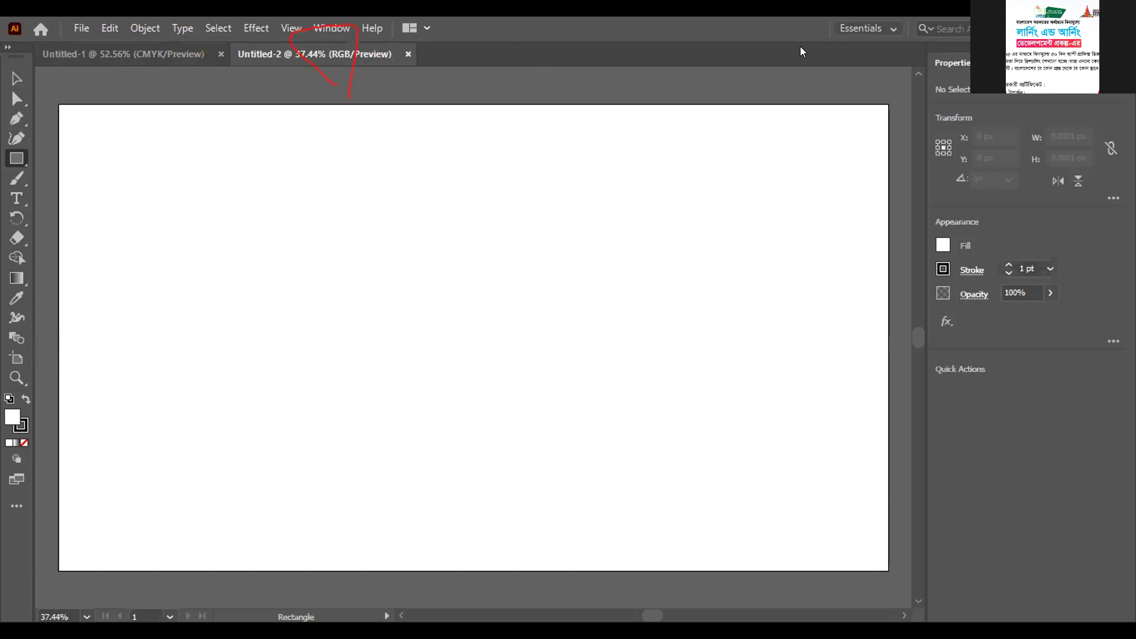
# Switch the workspace to Essentials Classic
pyautogui.click(867, 29)
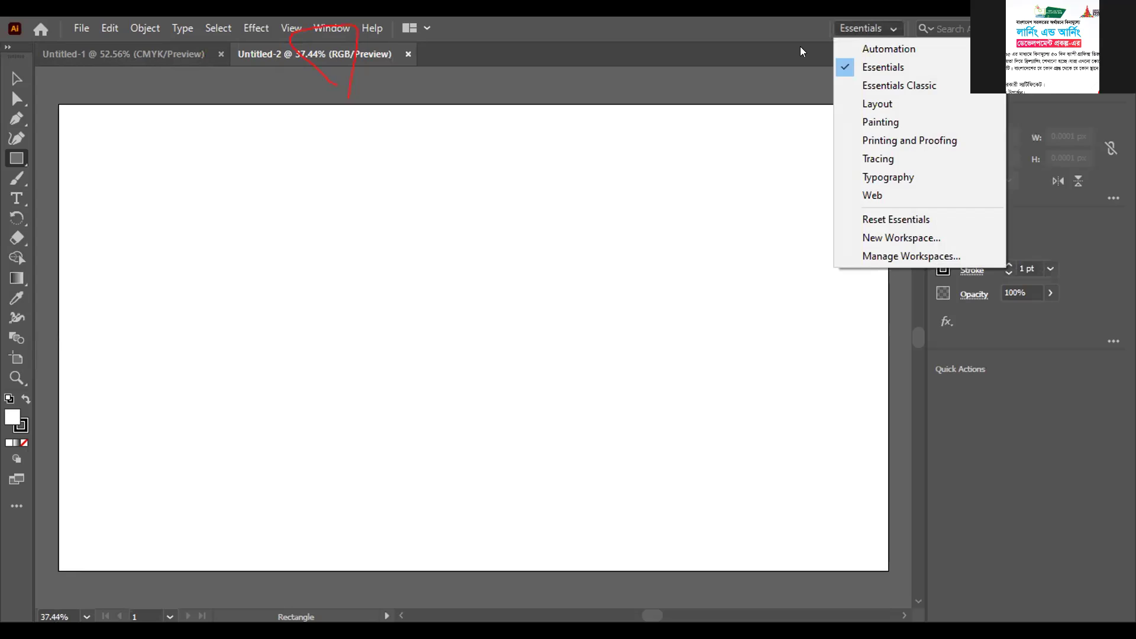
pyautogui.click(893, 84)
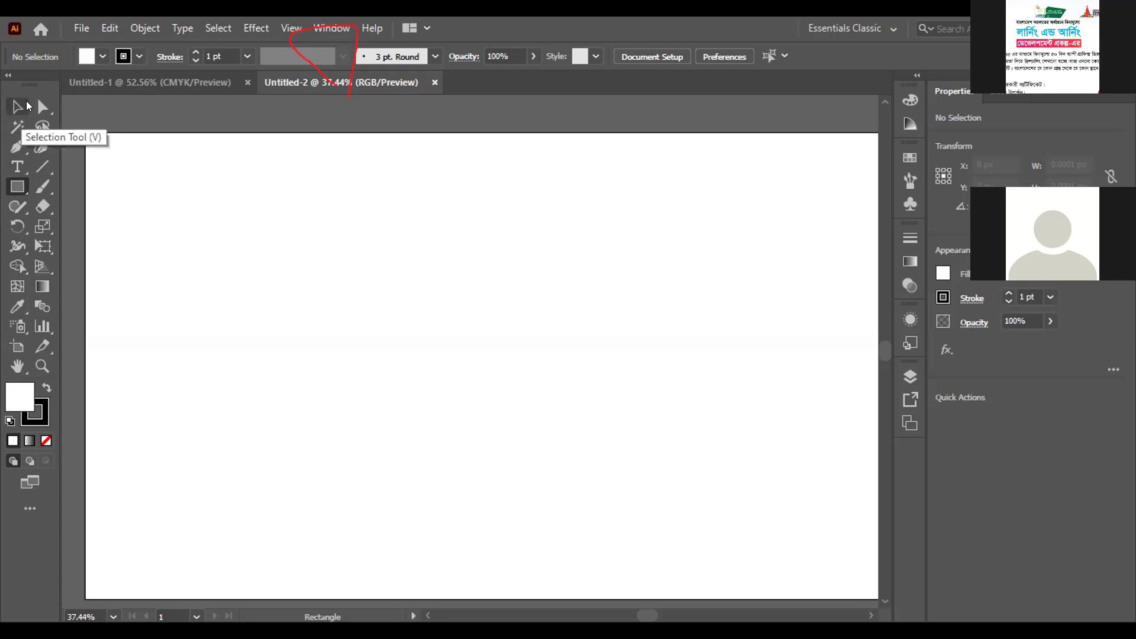
# Try the Selection tool with a marquee on the empty artboard, and return to the Rectangle tool
pyautogui.click(18, 106)
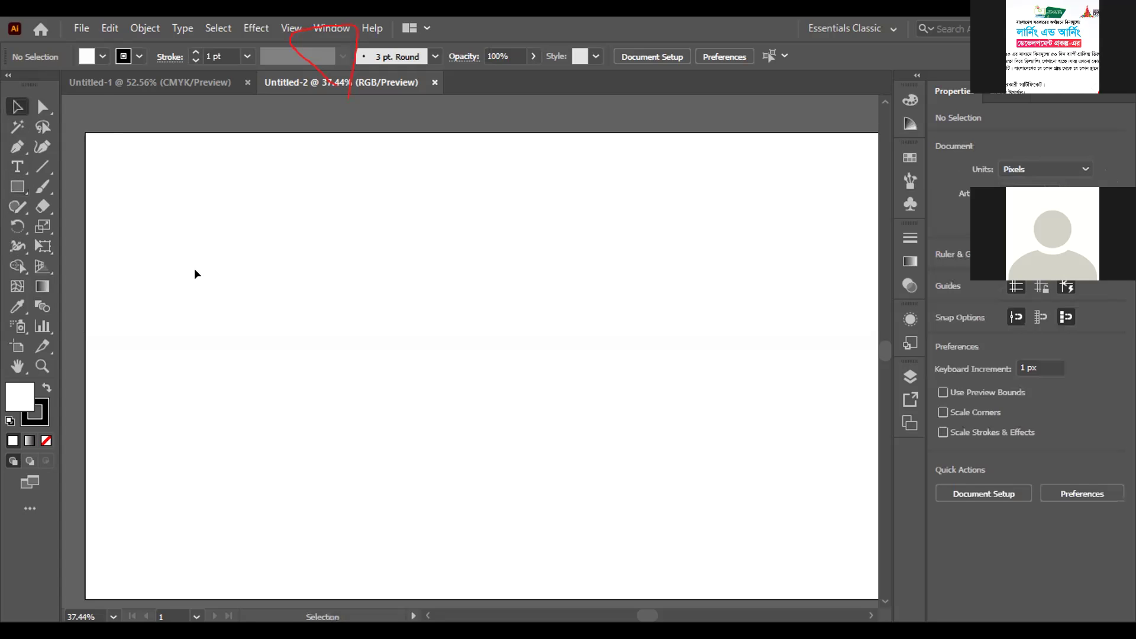
pyautogui.moveTo(217, 274); pyautogui.dragTo(268, 333)
pyautogui.click(18, 185)
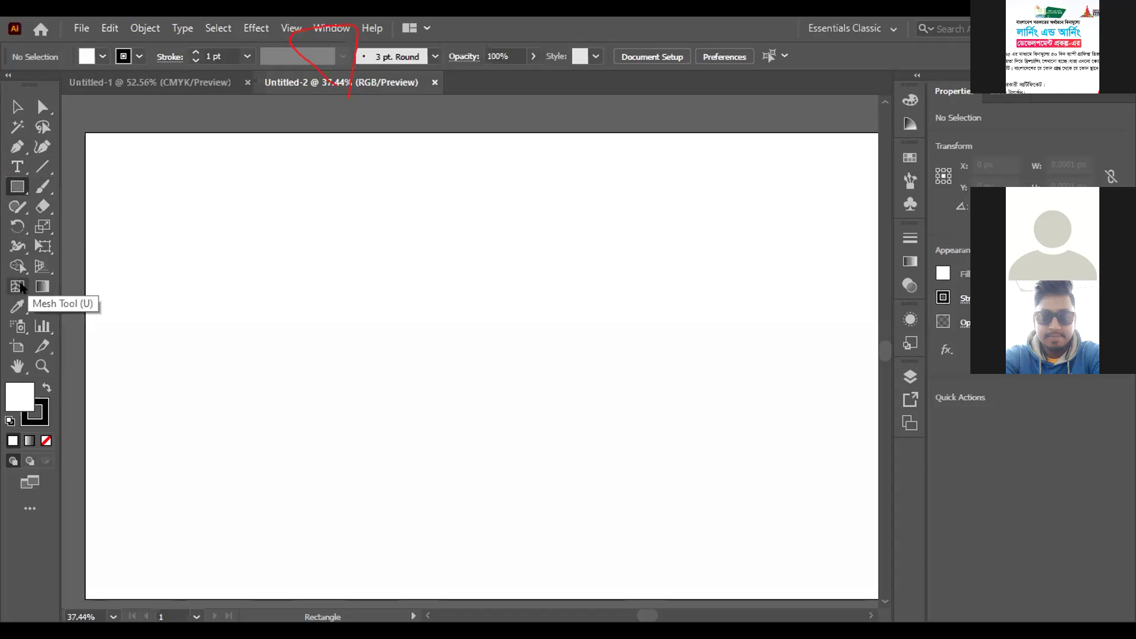
pyautogui.click(17, 185)
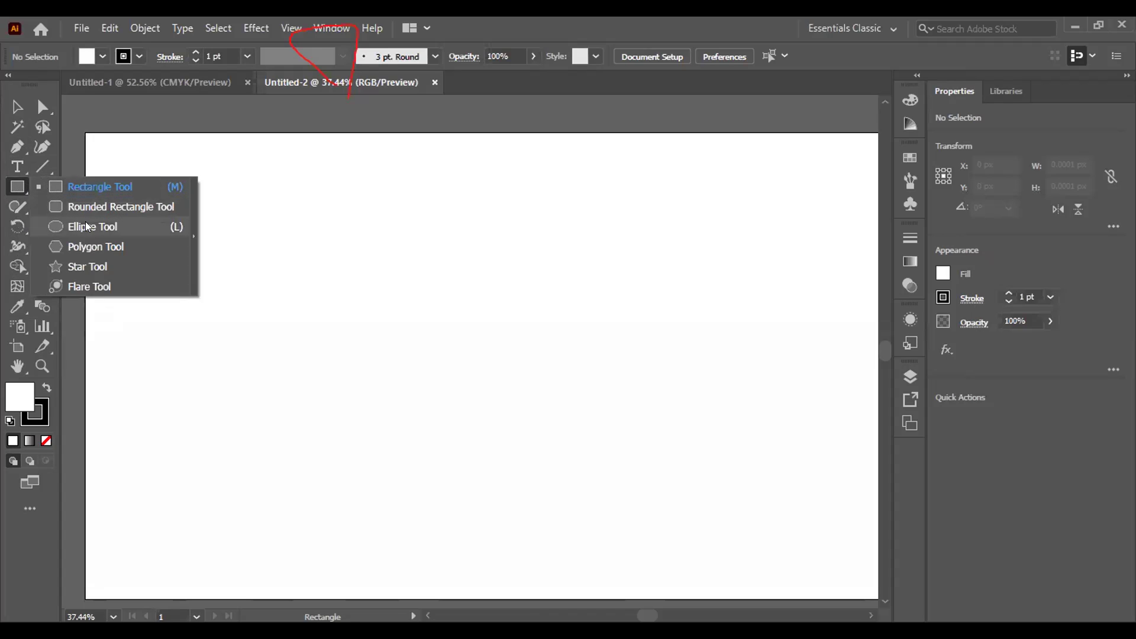
pyautogui.click(96, 188)
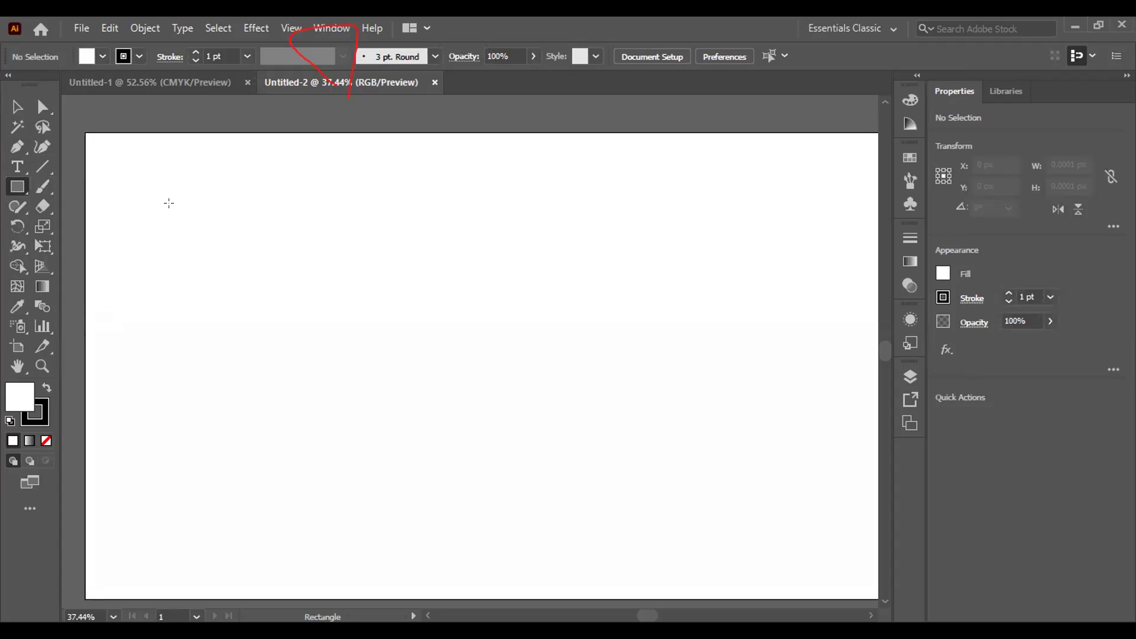
pyautogui.click(169, 201)
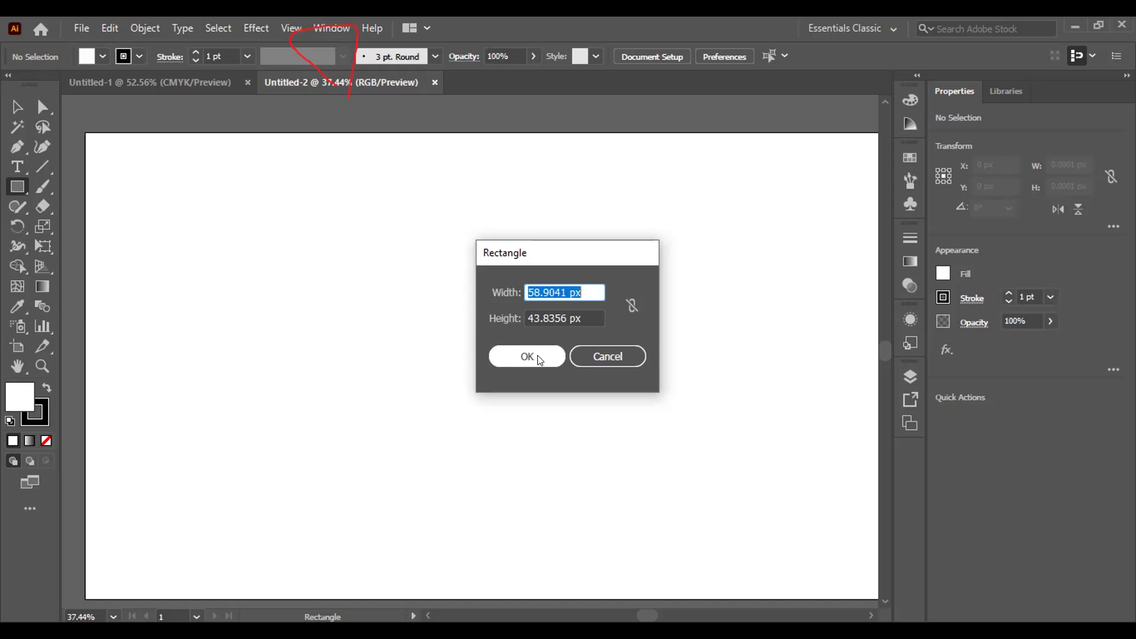
pyautogui.click(606, 356)
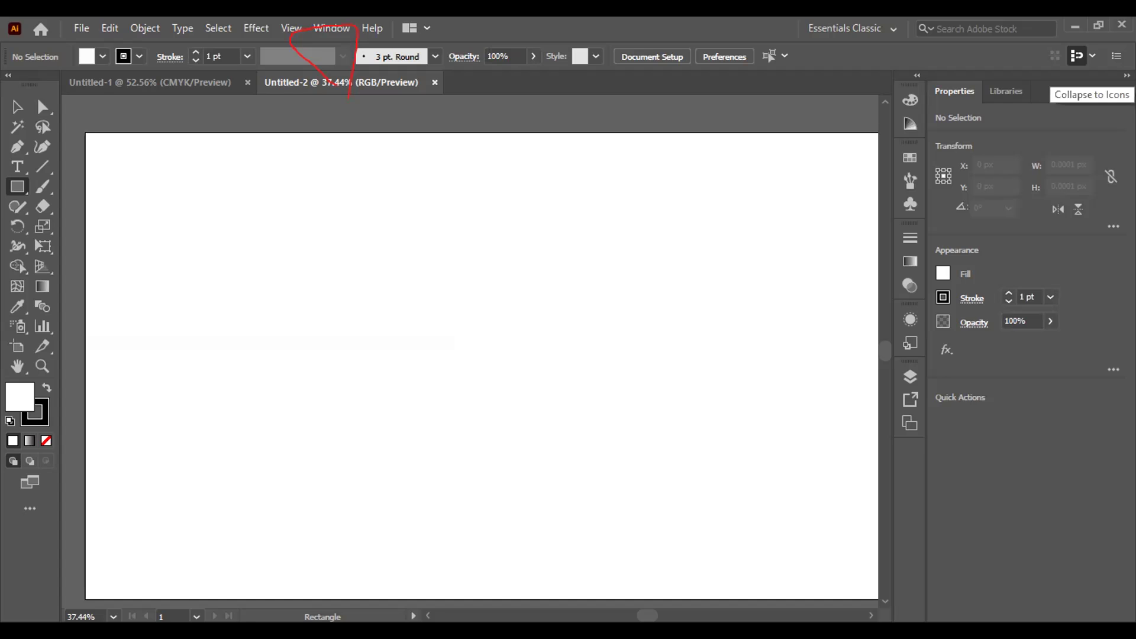
# Collapse the Properties panel to icons and expand the dock holding the Color, Swatches, Stroke, Appearance and Layers panels
pyautogui.click(1127, 75)
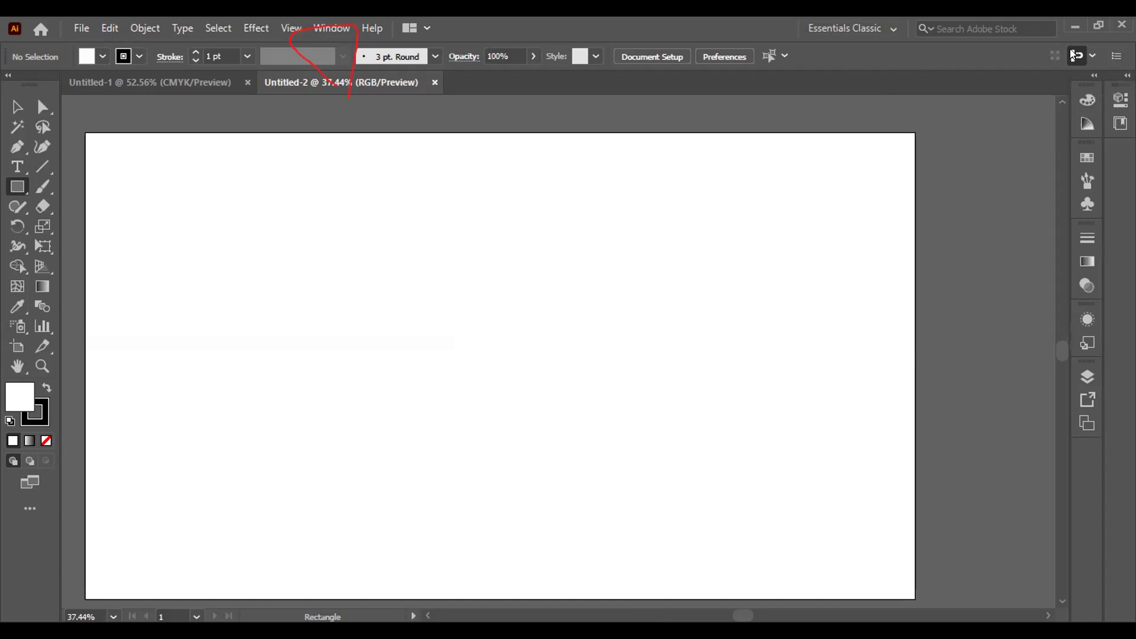
pyautogui.click(1089, 80)
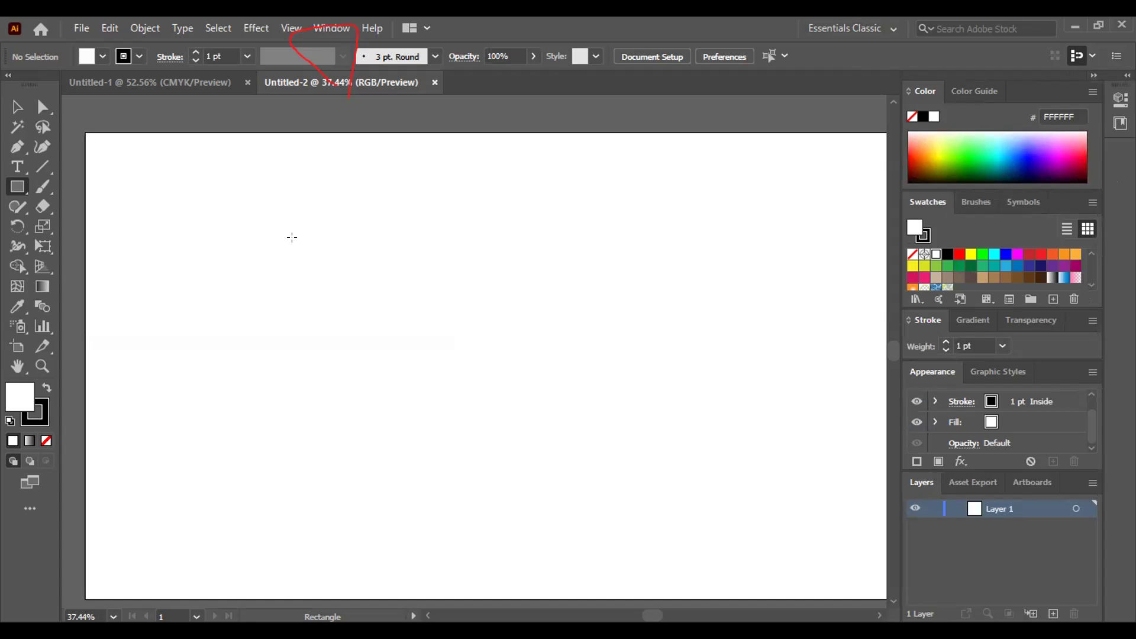
# Place two small rectangles of 58.9041 x 43.8356 px on the artboard by entering exact dimensions with the Rectangle tool
pyautogui.moveTo(296, 240); pyautogui.dragTo(433, 333)
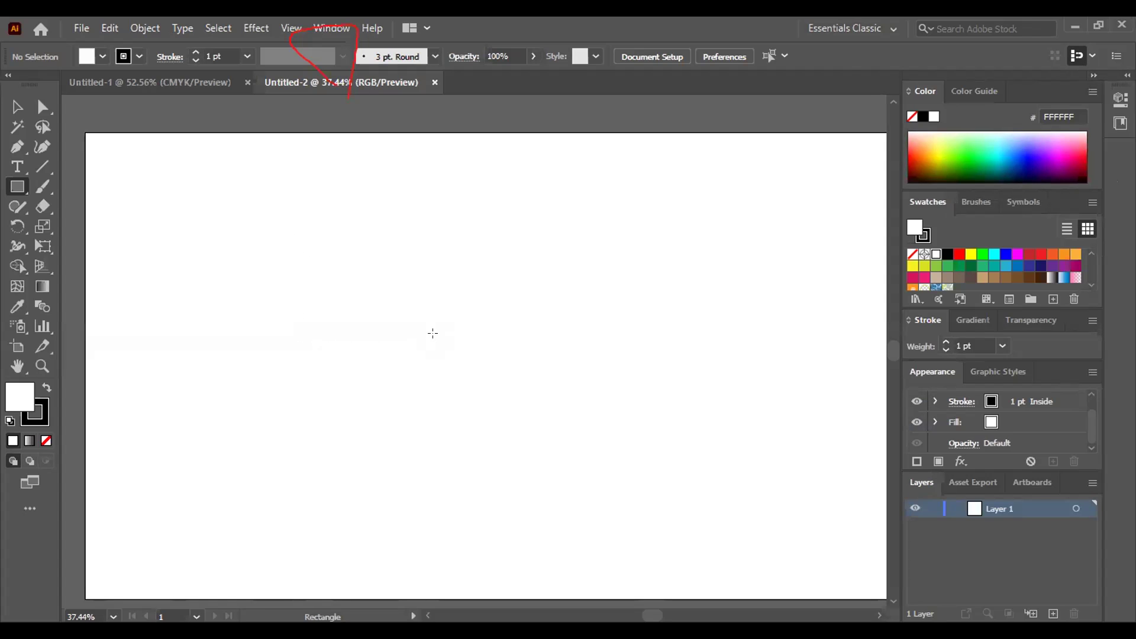
pyautogui.click(388, 282)
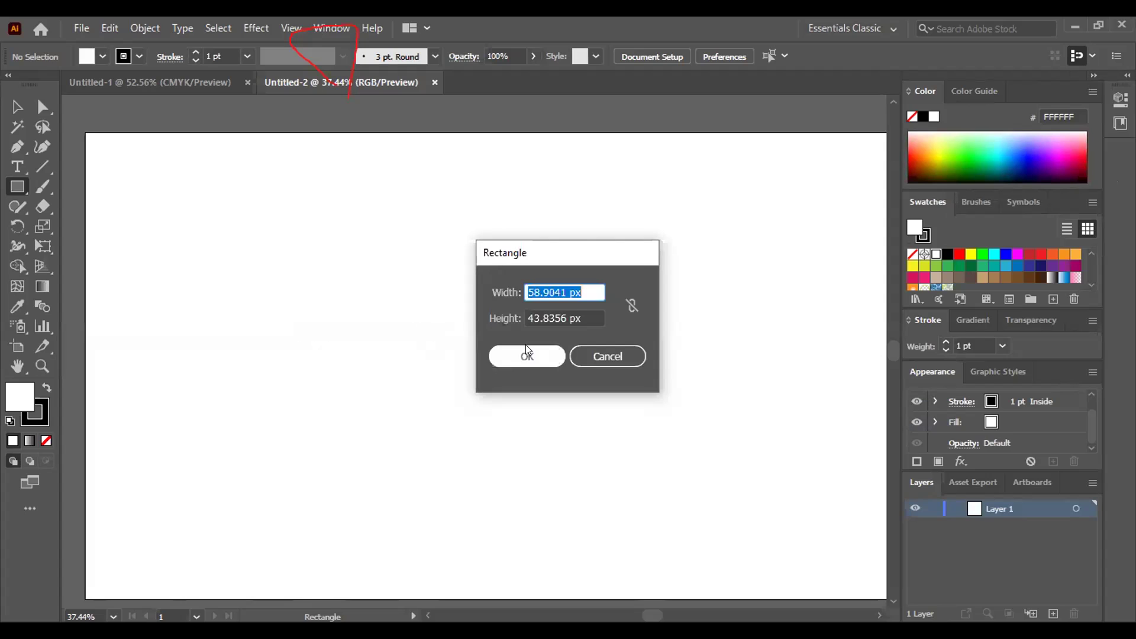
pyautogui.click(526, 349)
pyautogui.click(525, 349)
pyautogui.click(511, 350)
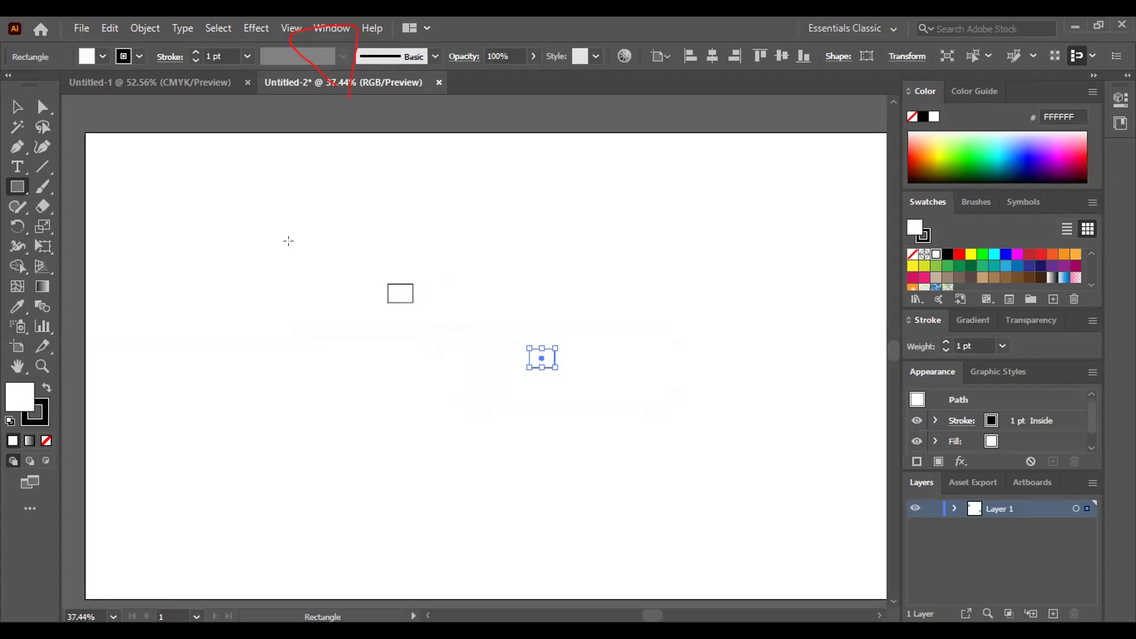
# Draw a 248 px square outward from its centre, and place a second 248 x 248 px square with its corner near that centre
pyautogui.moveTo(288, 240); pyautogui.dragTo(346, 298)
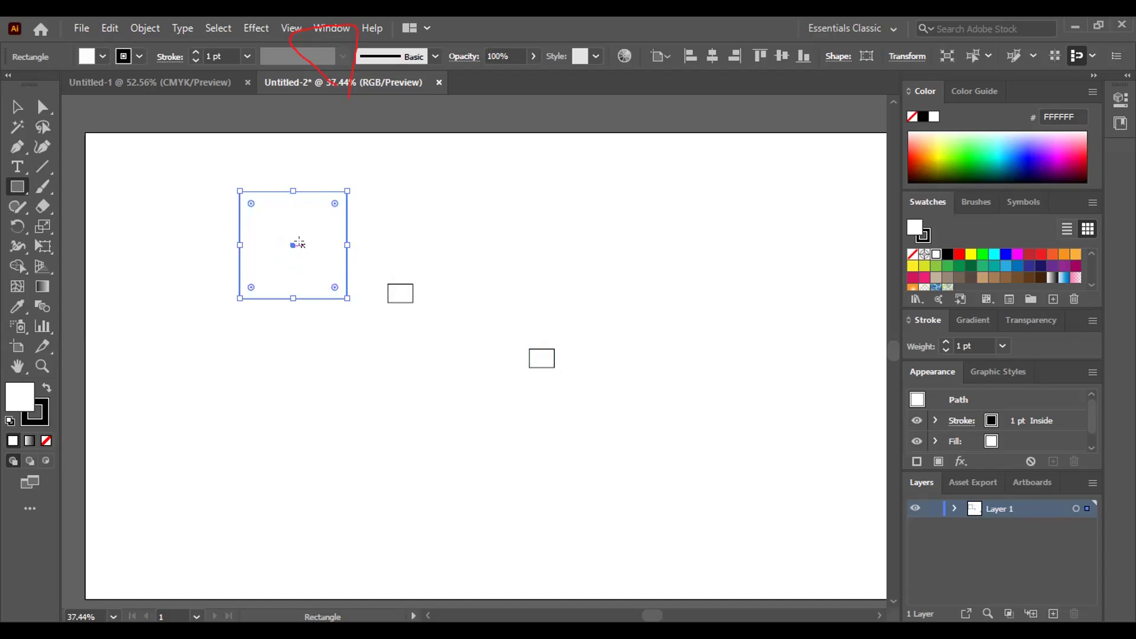
pyautogui.click(298, 244)
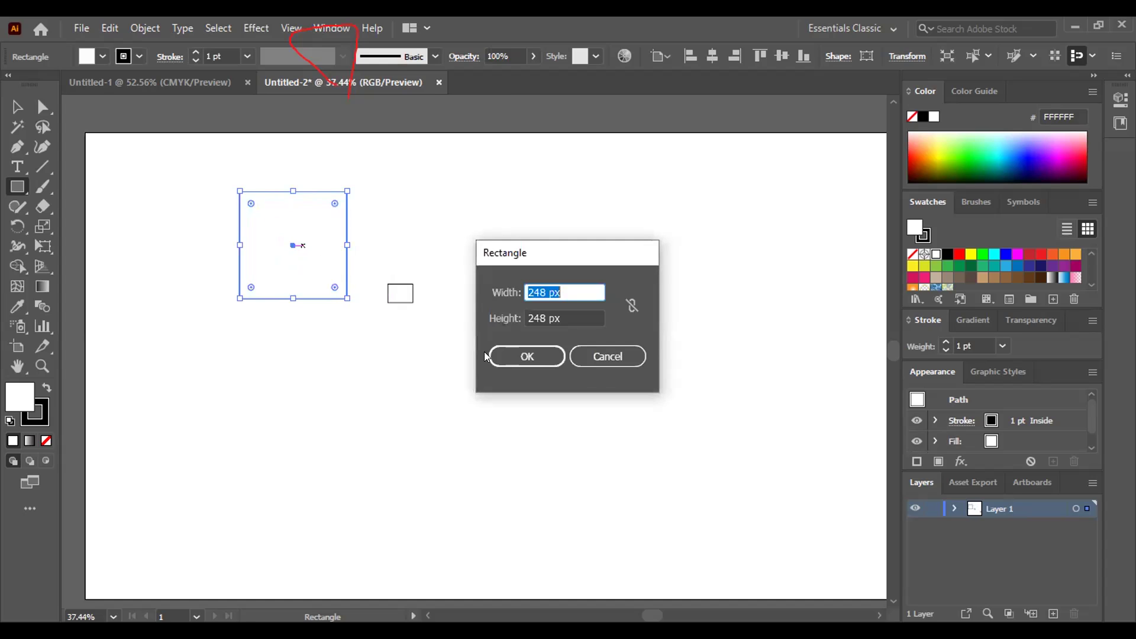
pyautogui.click(508, 355)
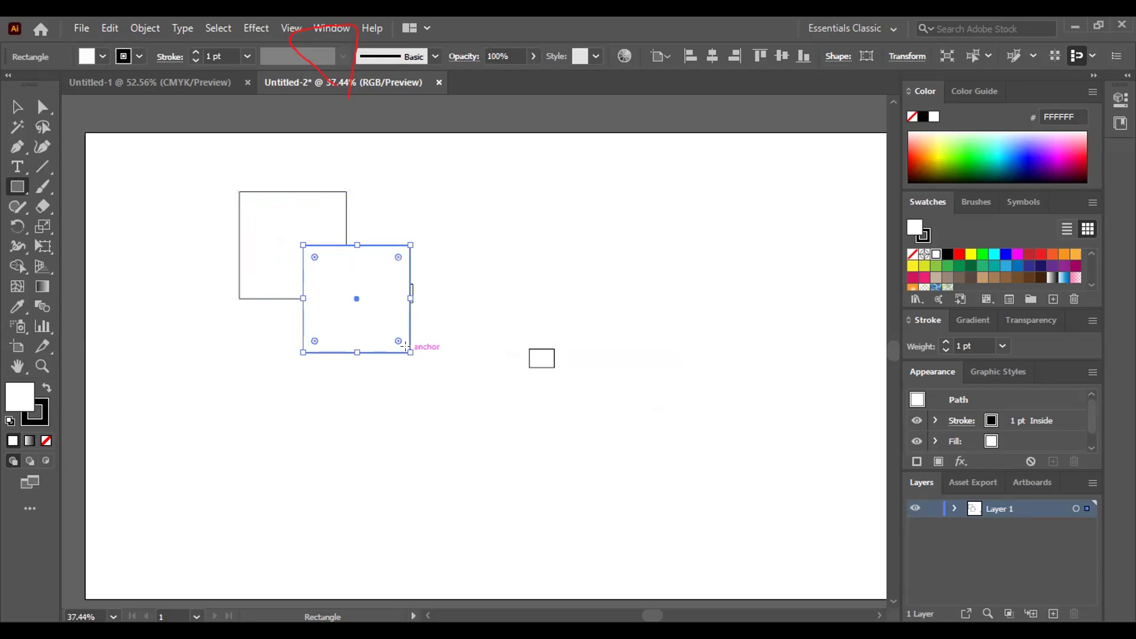
# Draw a 167 px square from the lower-right corner of the second large square and fill it with cyan (00FFFF)
pyautogui.moveTo(407, 348); pyautogui.dragTo(480, 423)
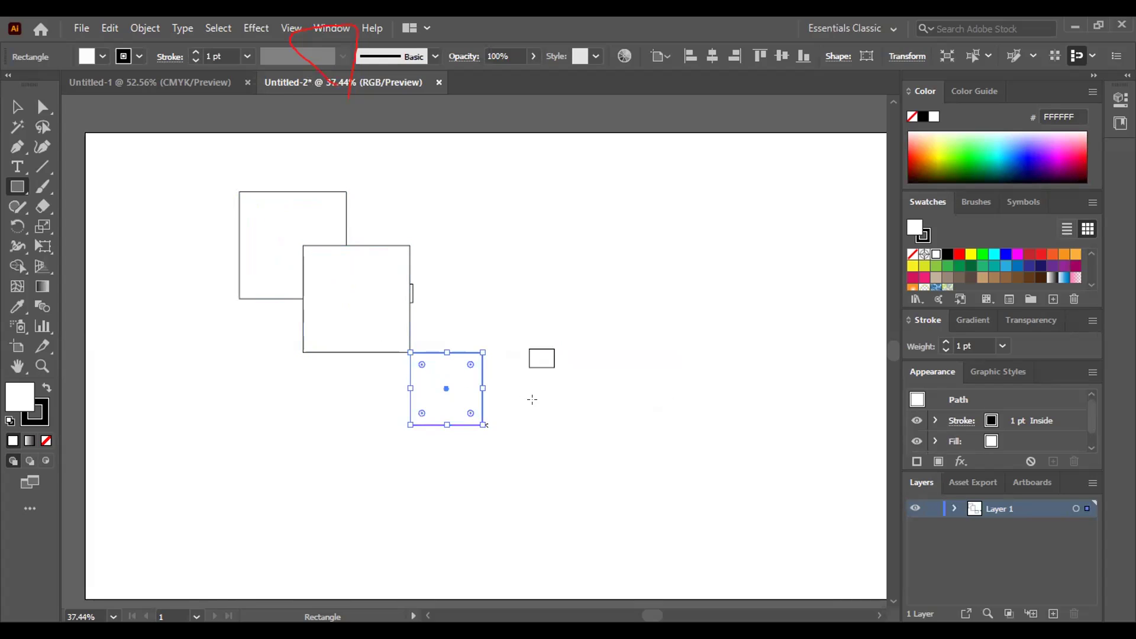
pyautogui.click(380, 283)
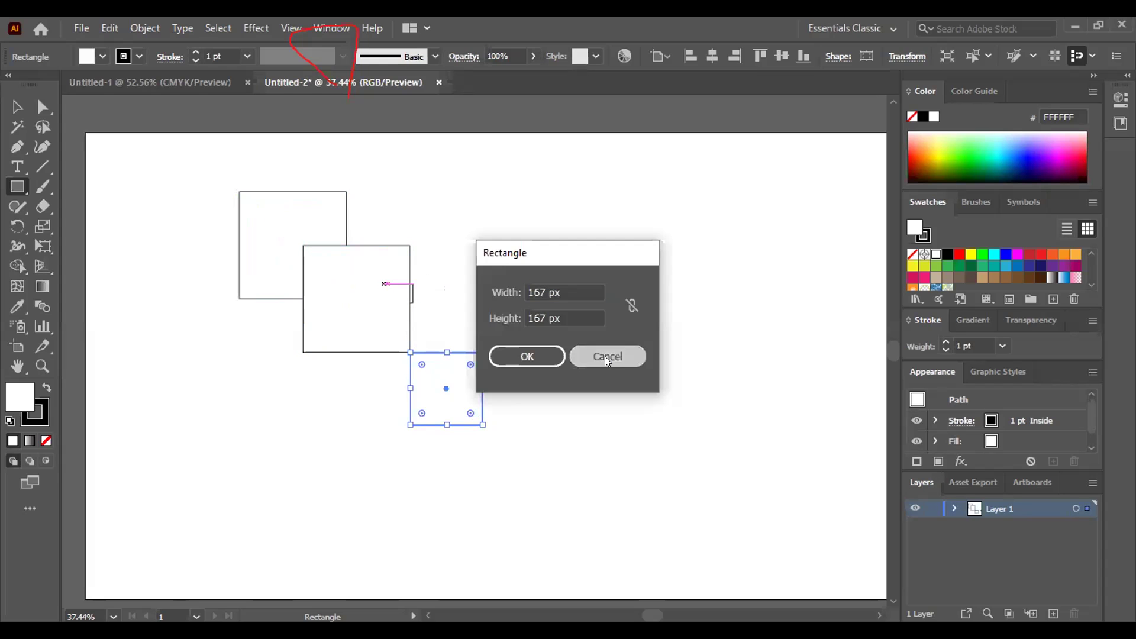
pyautogui.click(603, 356)
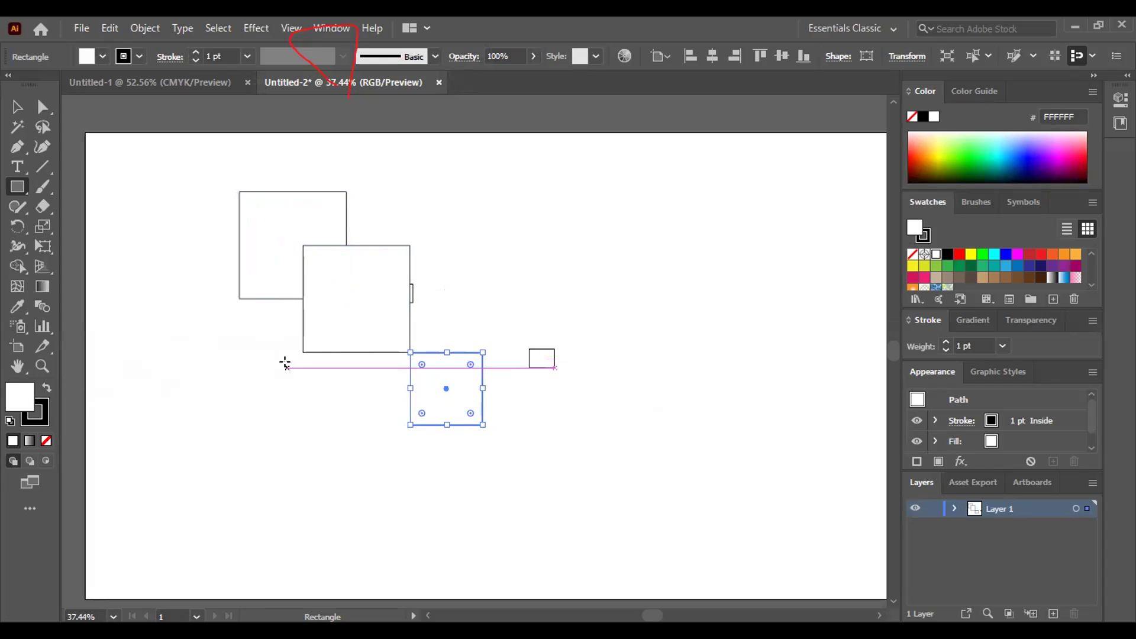
pyautogui.click(98, 54)
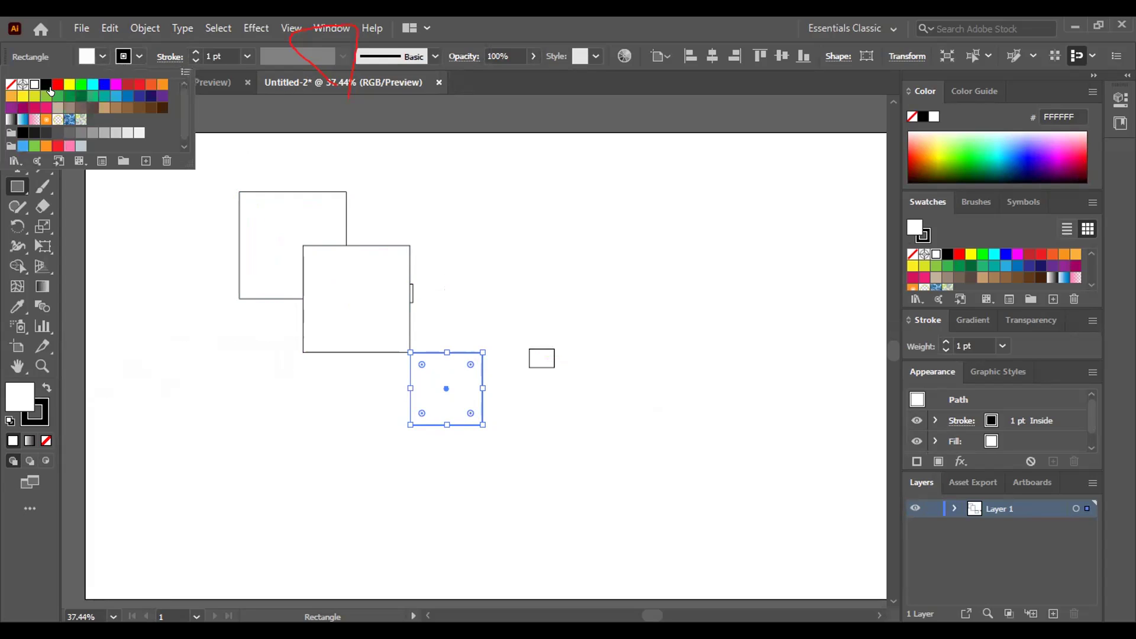
pyautogui.click(89, 86)
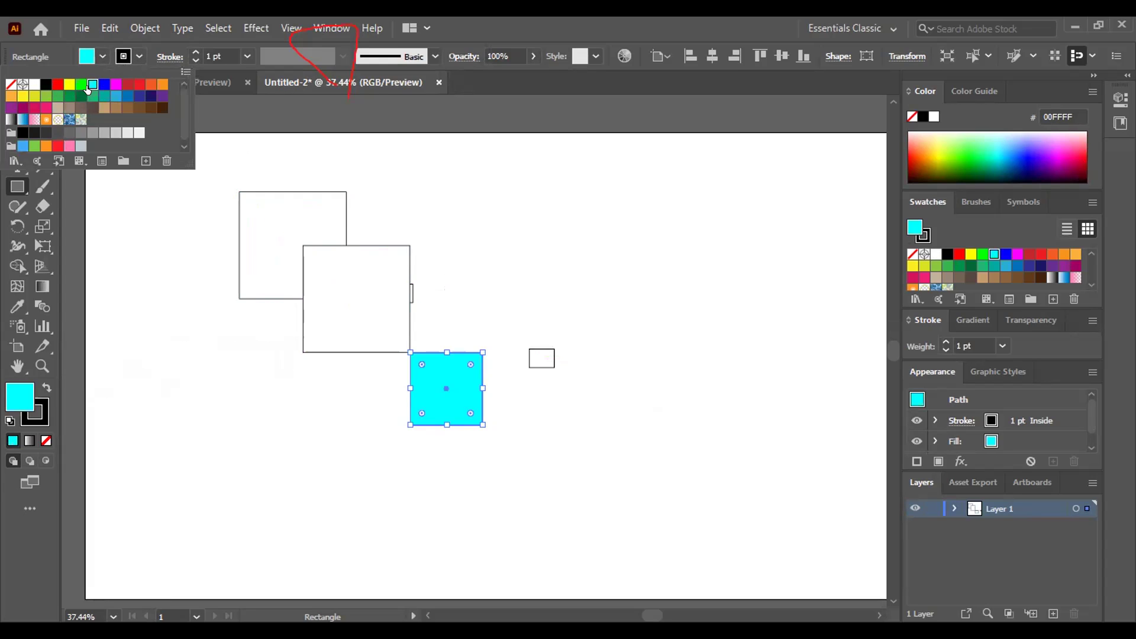
# Place another 167 x 167 px cyan square overlapping the second large square, using exact dimensions
pyautogui.click(352, 278)
pyautogui.click(352, 278)
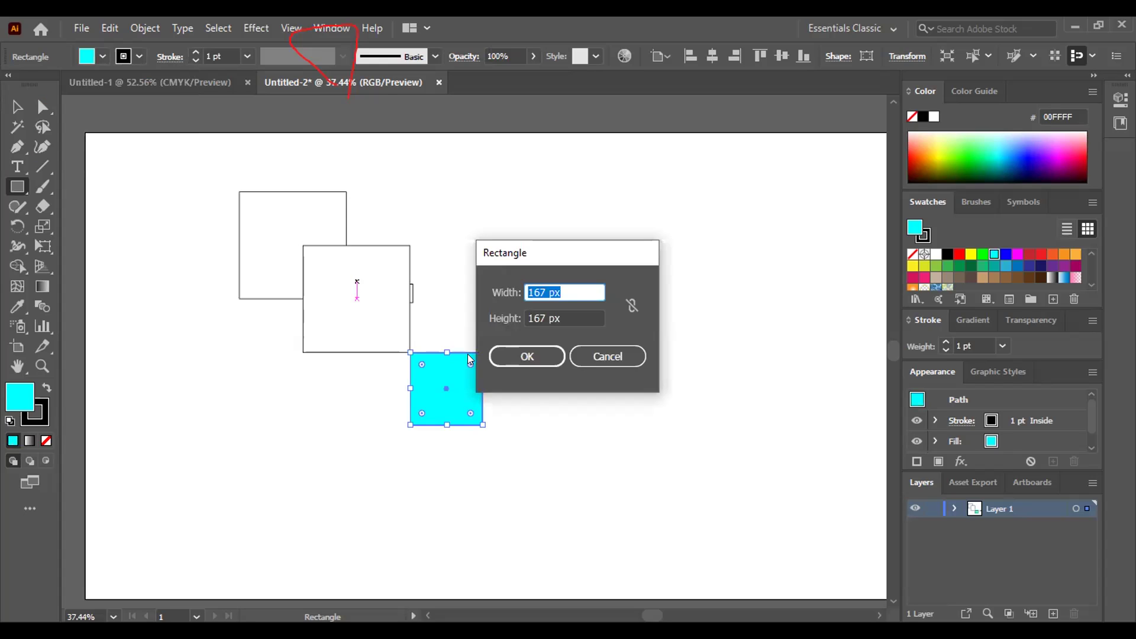
pyautogui.click(498, 354)
pyautogui.click(350, 289)
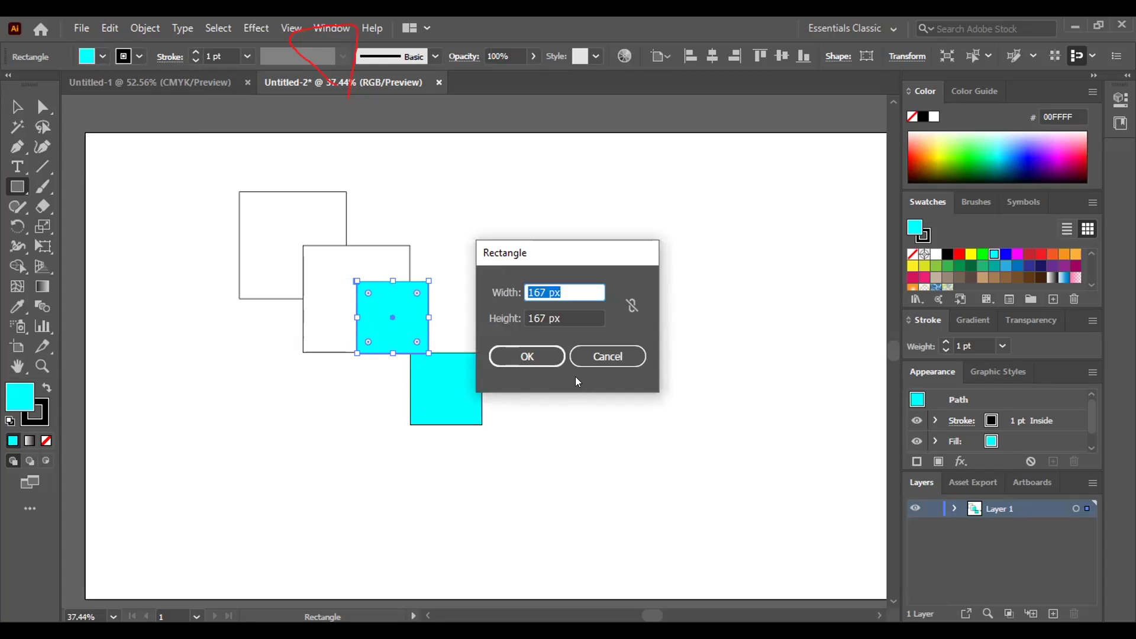
pyautogui.click(601, 357)
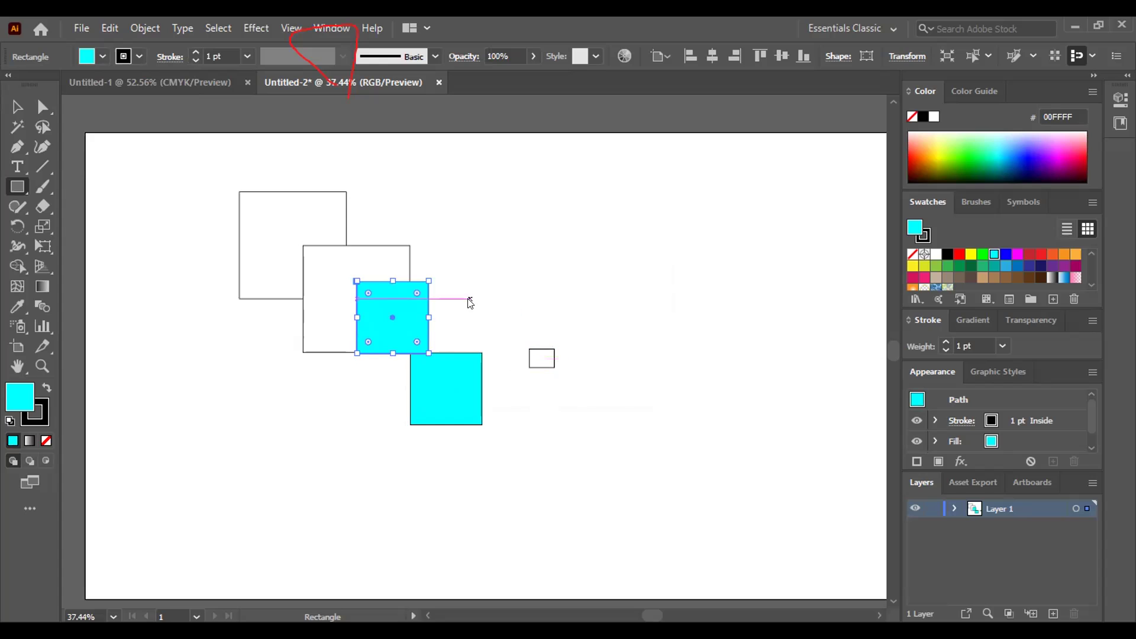
pyautogui.click(271, 213)
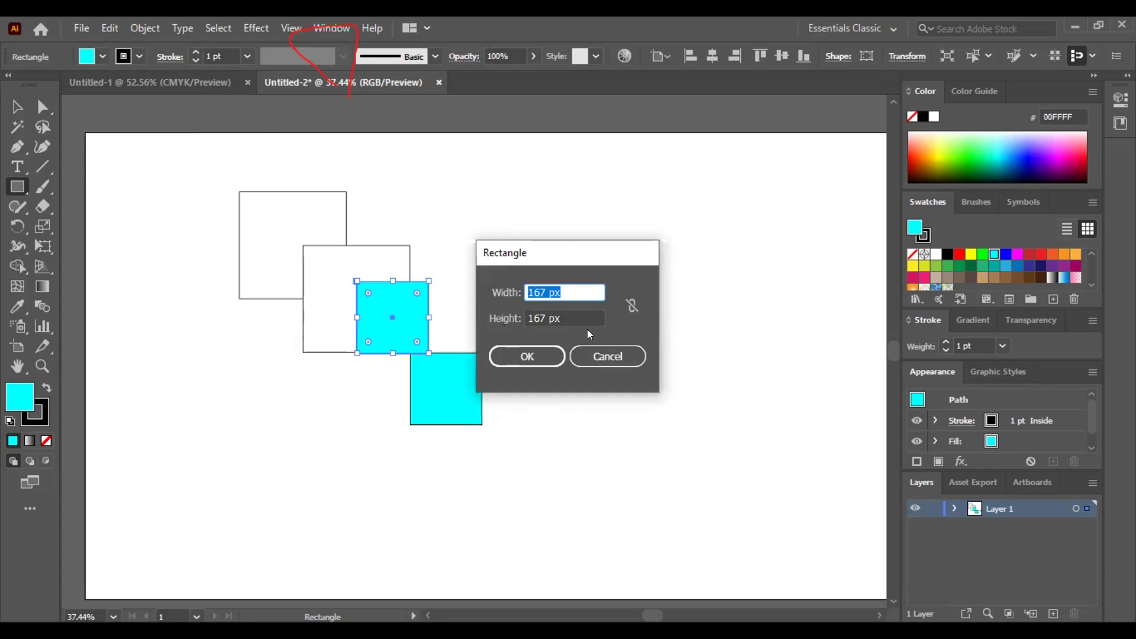
pyautogui.click(603, 355)
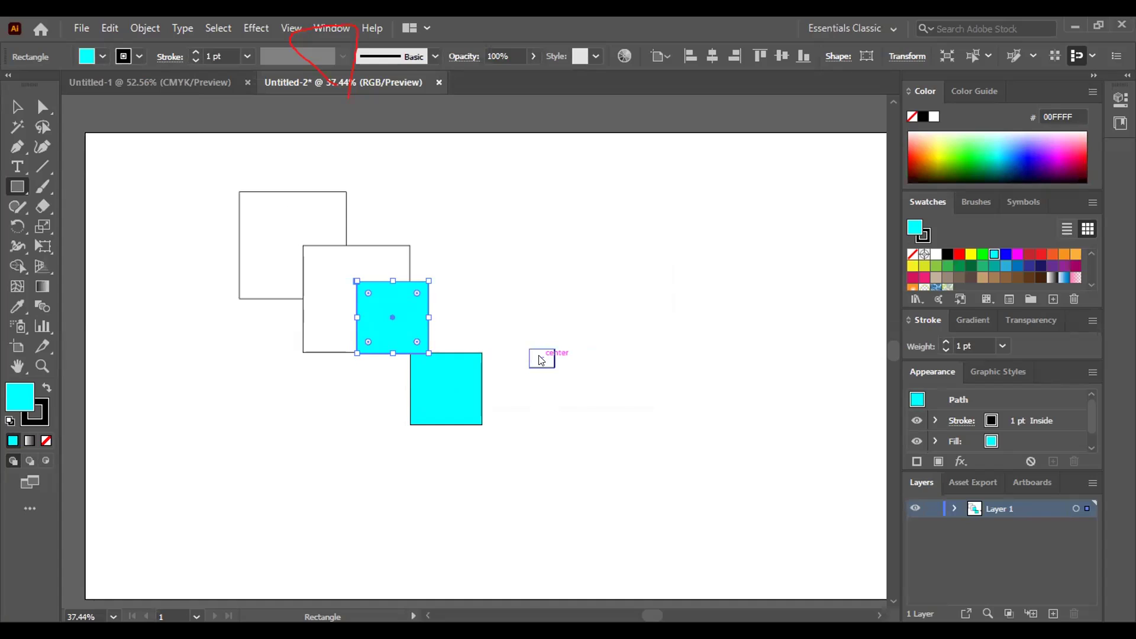
pyautogui.click(238, 213)
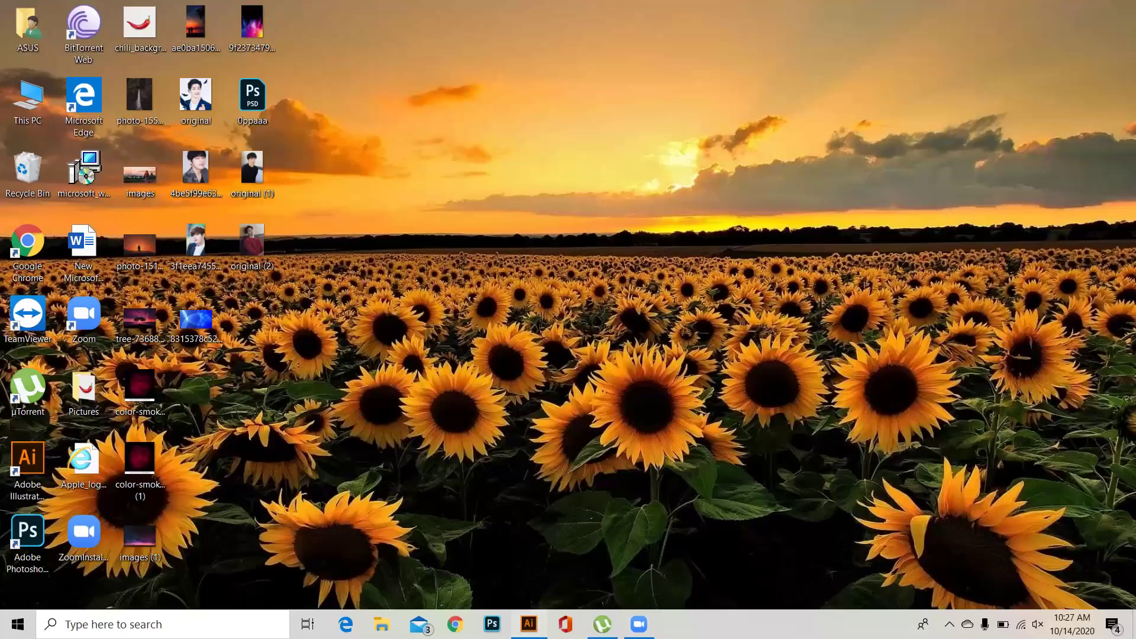
# Switch from the desktop to the Illustrator document with the teal shapes and change its workspace to Essentials Classic
pyautogui.click(529, 624)
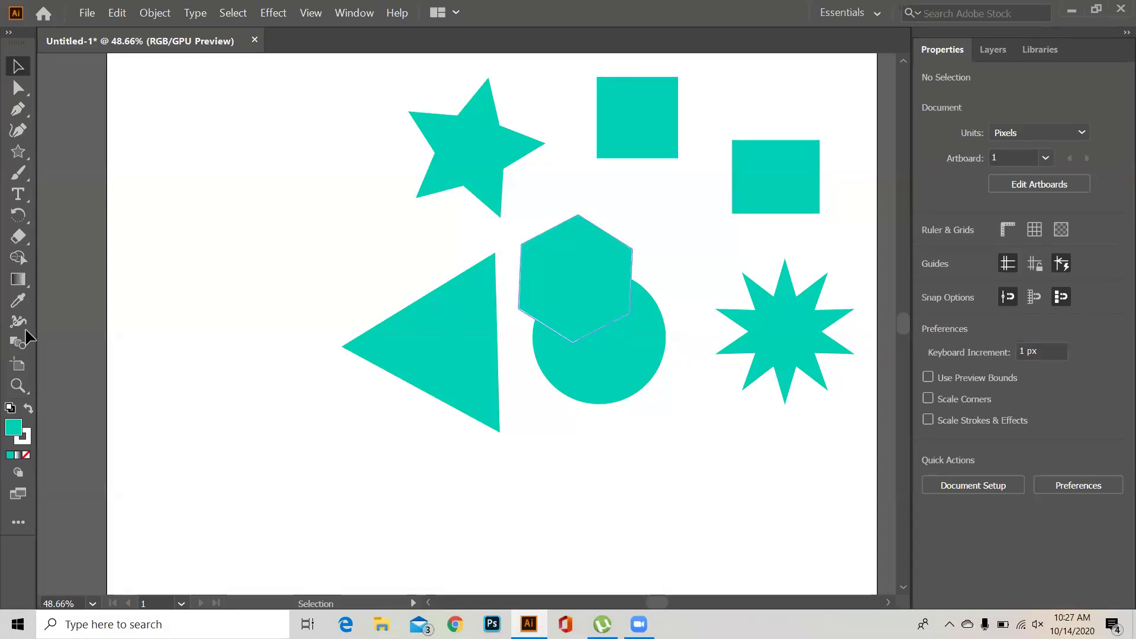
pyautogui.click(17, 257)
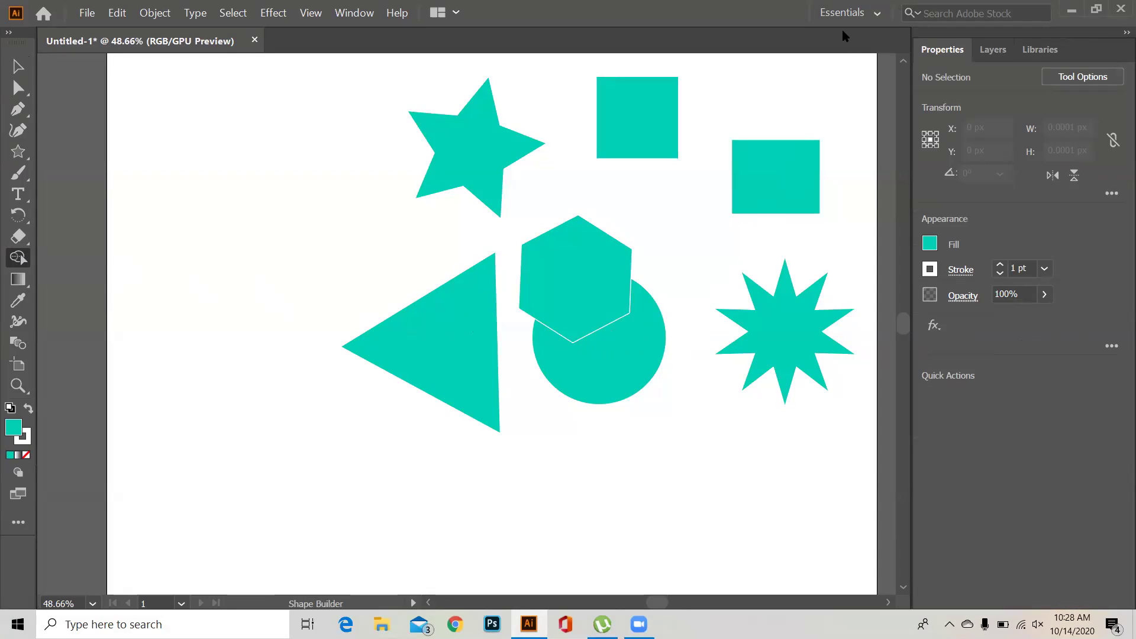
pyautogui.click(875, 14)
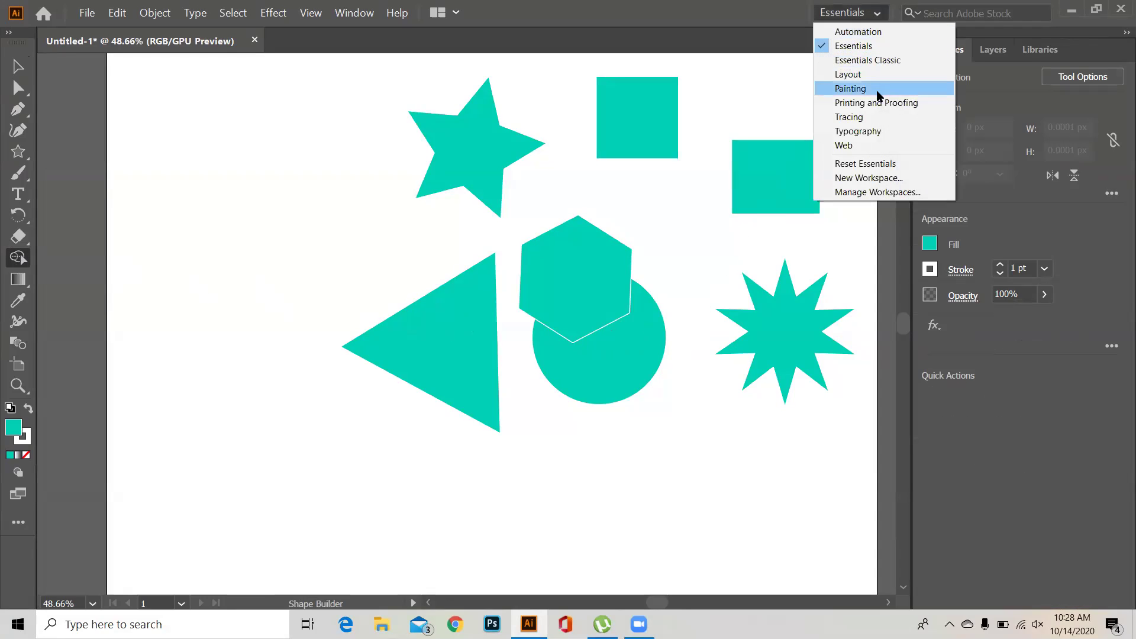
pyautogui.click(881, 46)
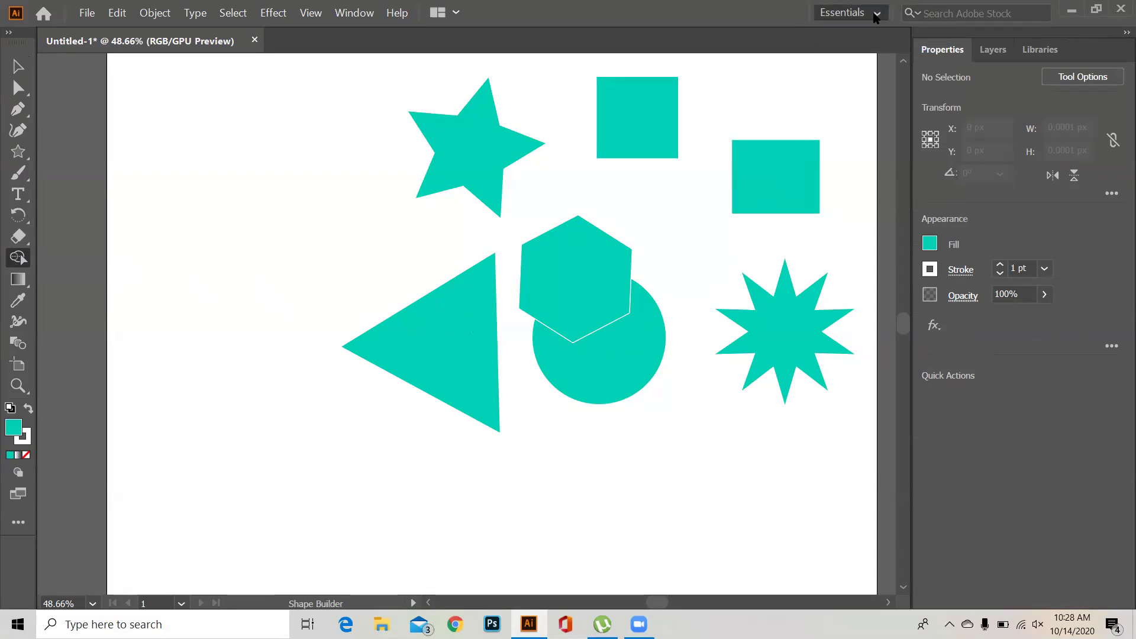
pyautogui.click(876, 15)
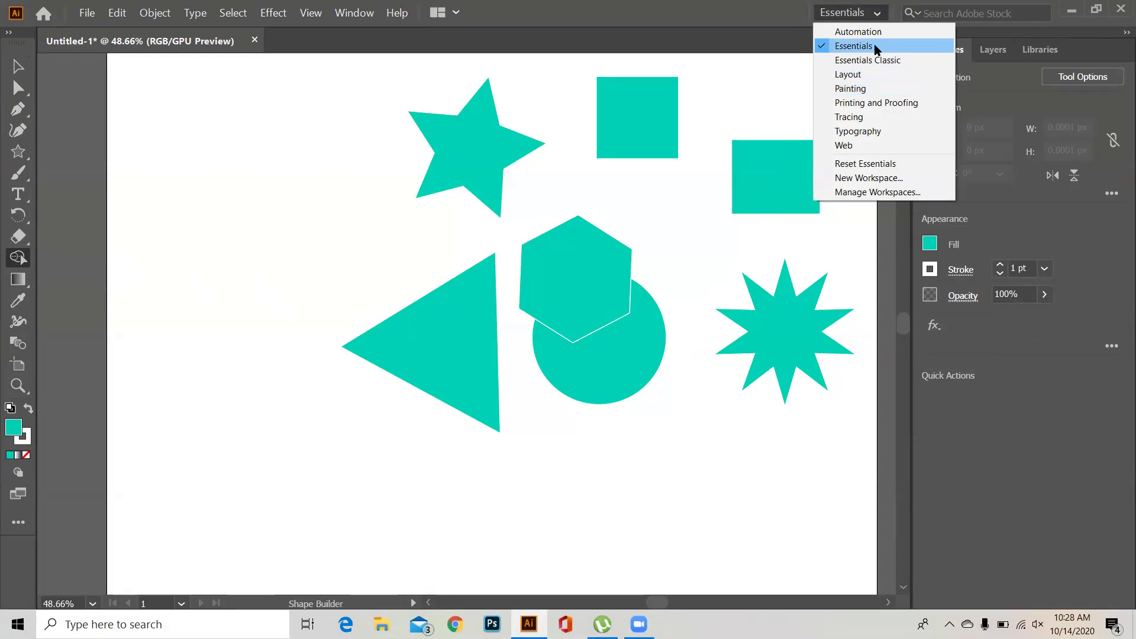
pyautogui.click(878, 60)
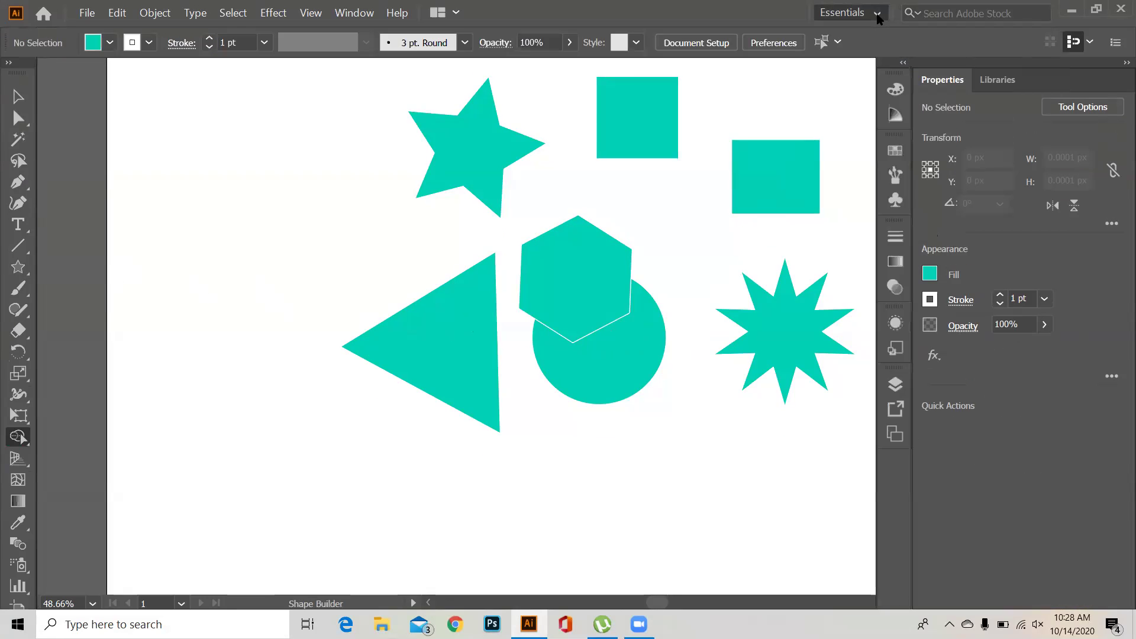
pyautogui.click(877, 13)
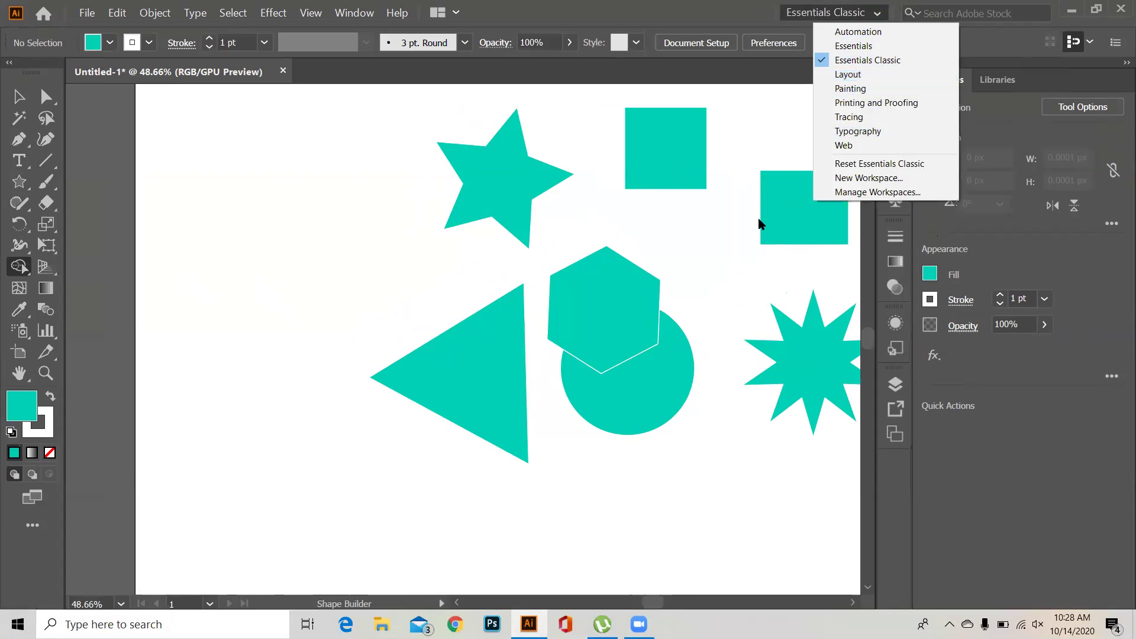
pyautogui.click(716, 287)
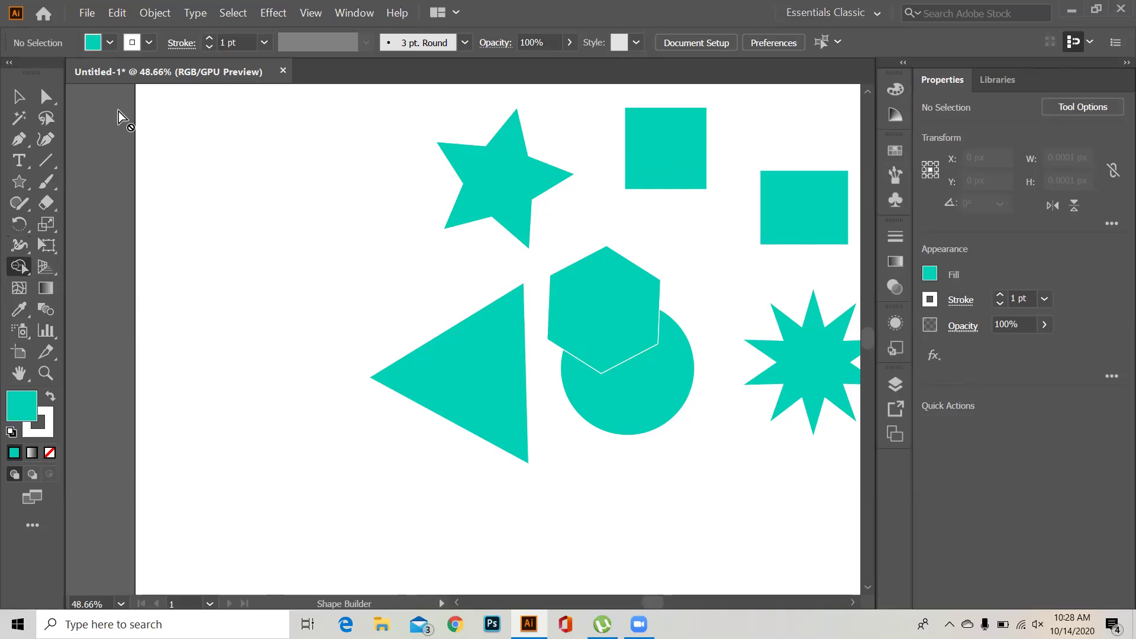
# Shift the triangle slightly left with the Selection tool, try enlarging it by its bounding box, and undo the scaling
pyautogui.click(14, 96)
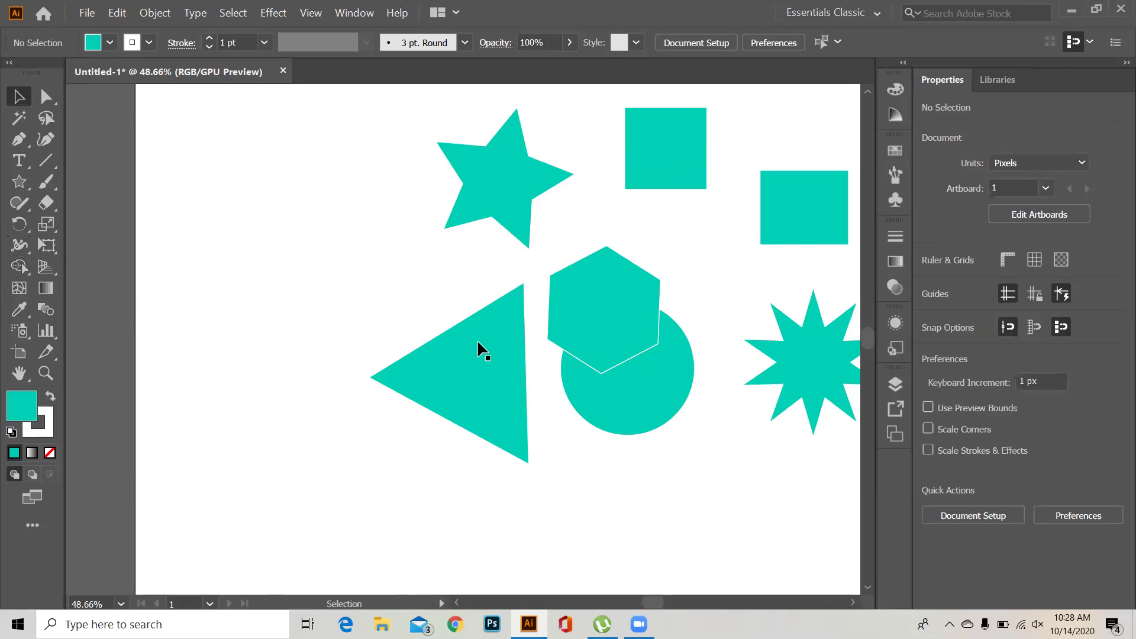
pyautogui.moveTo(565, 338); pyautogui.dragTo(769, 313)
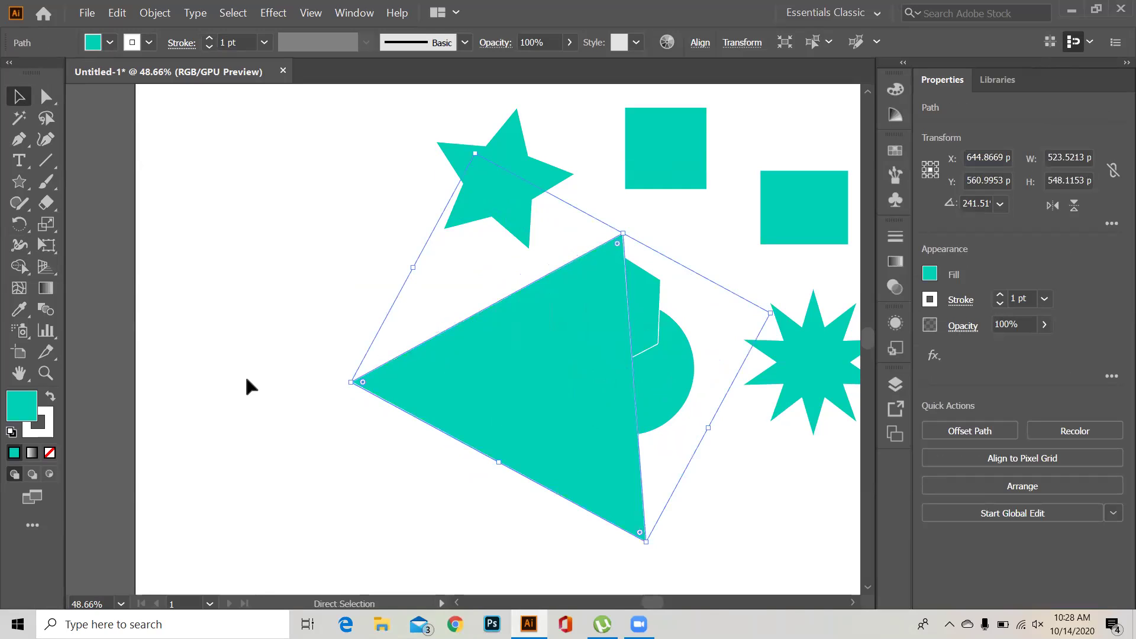
pyautogui.hotkey('ctrl', 'z')
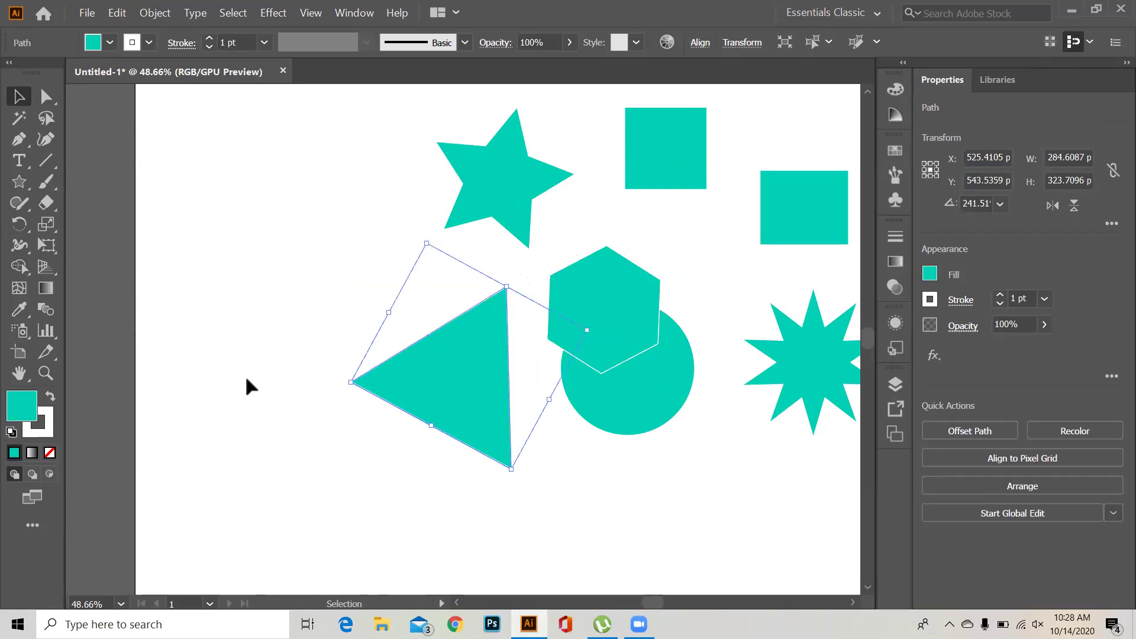
pyautogui.click(199, 342)
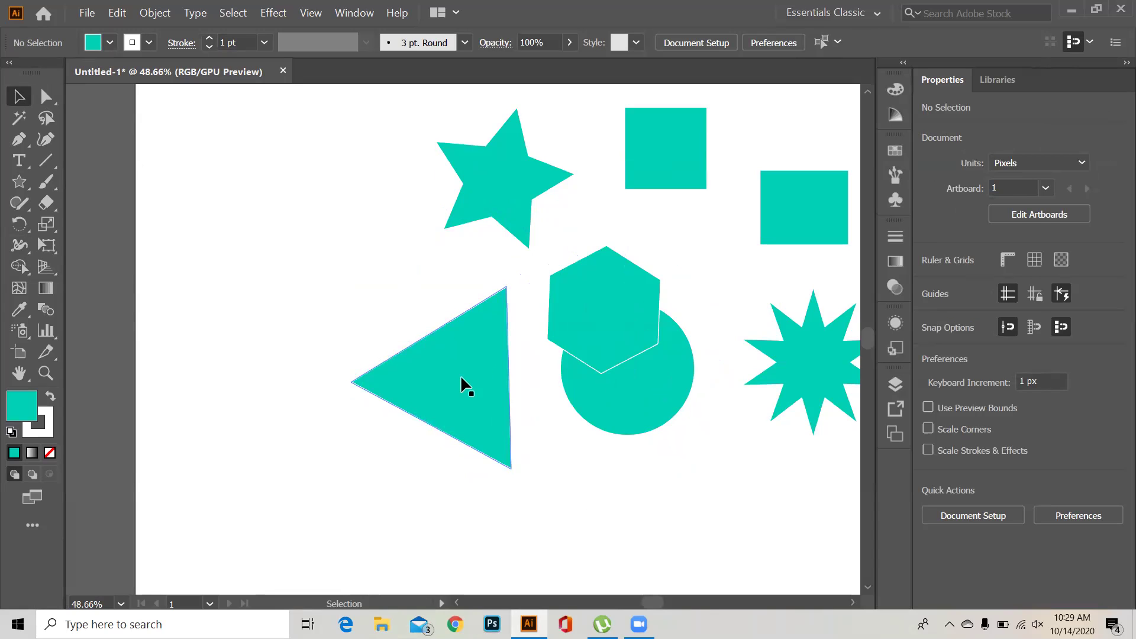
# Move the teal triangle so it overlaps the hexagon and circle
pyautogui.moveTo(464, 385); pyautogui.dragTo(560, 353)
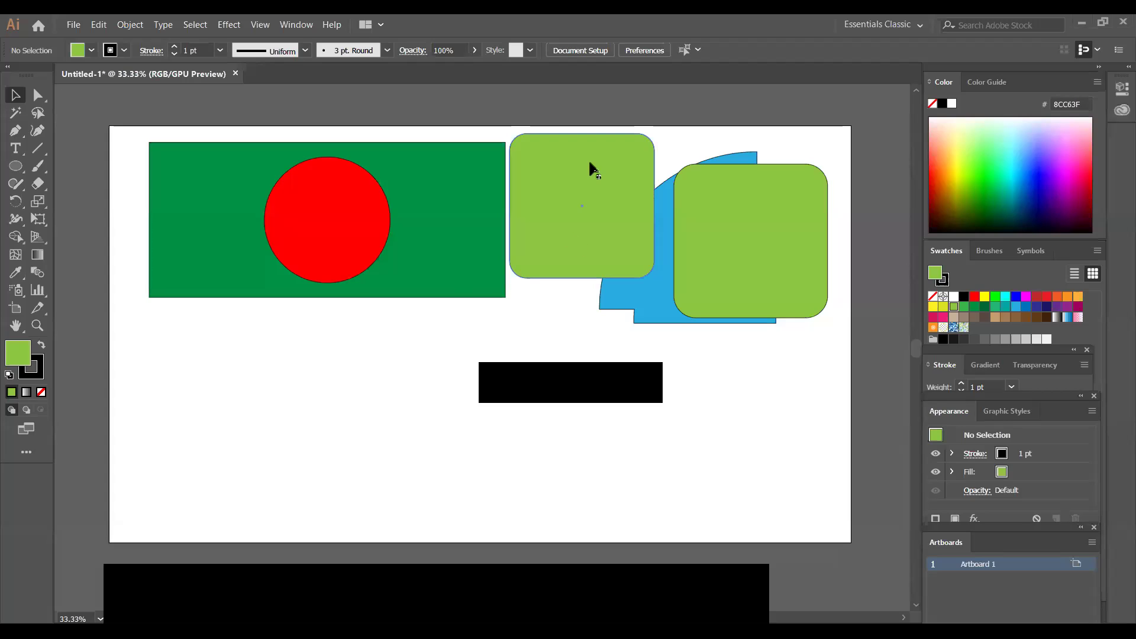
# In the document with the flag artwork, move the two green rounded squares below the flag so they overlap each other
pyautogui.click(577, 195)
pyautogui.moveTo(576, 196); pyautogui.dragTo(355, 454)
pyautogui.click(393, 388)
pyautogui.click(519, 408)
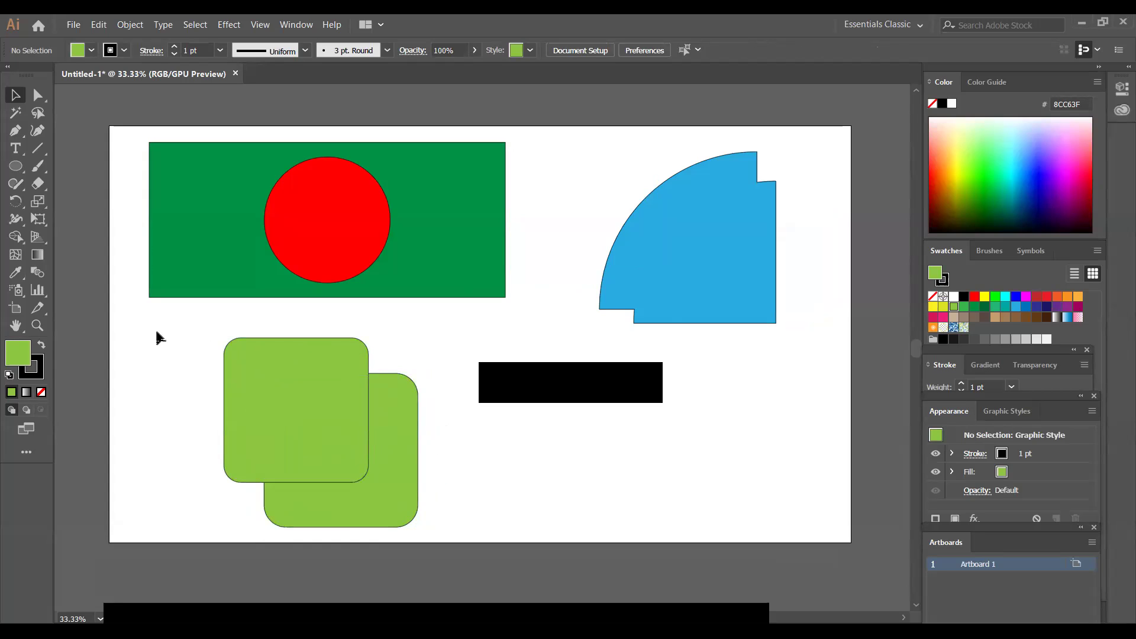
# Select both green rounded squares and cut out their overlapping area with Shape Builder
pyautogui.moveTo(196, 401); pyautogui.dragTo(480, 541)
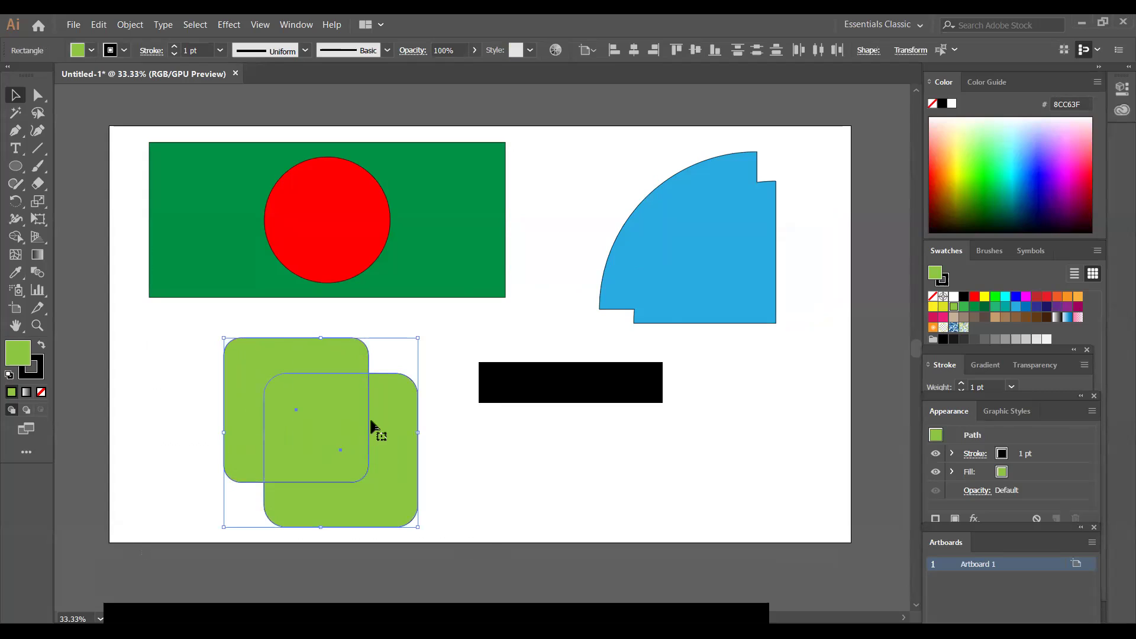
pyautogui.click(142, 373)
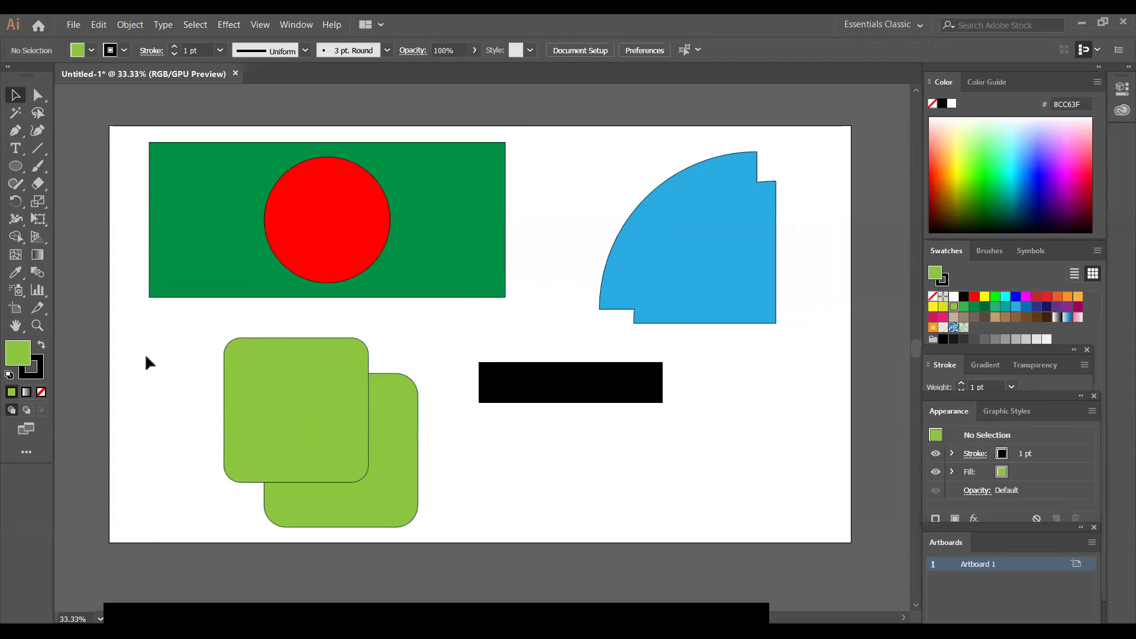
pyautogui.moveTo(200, 373); pyautogui.dragTo(465, 516)
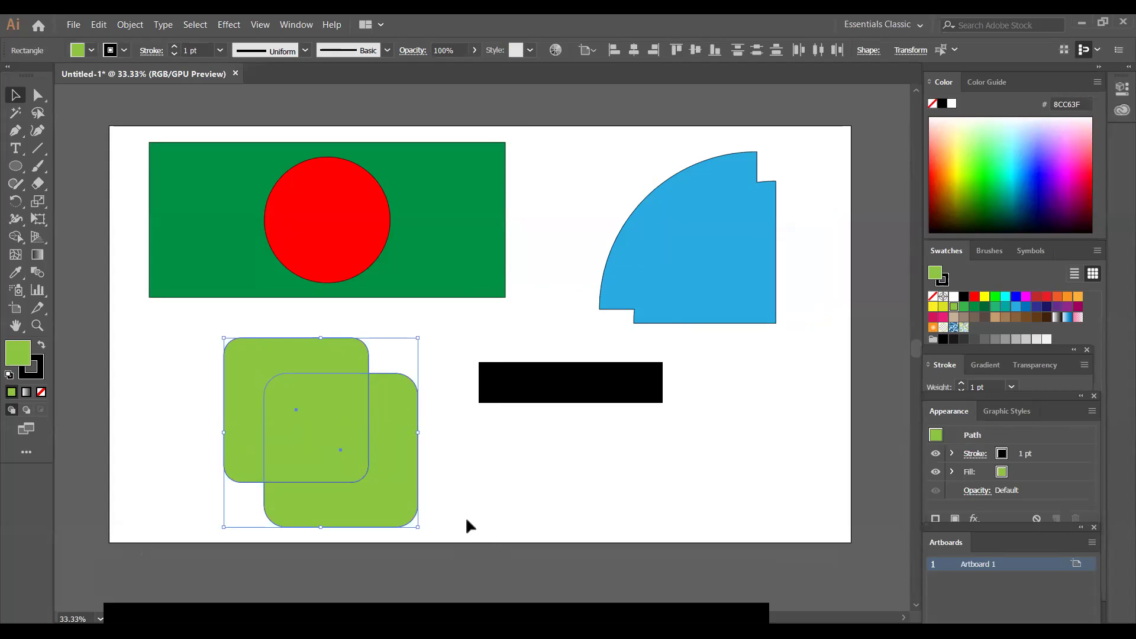
pyautogui.click(15, 237)
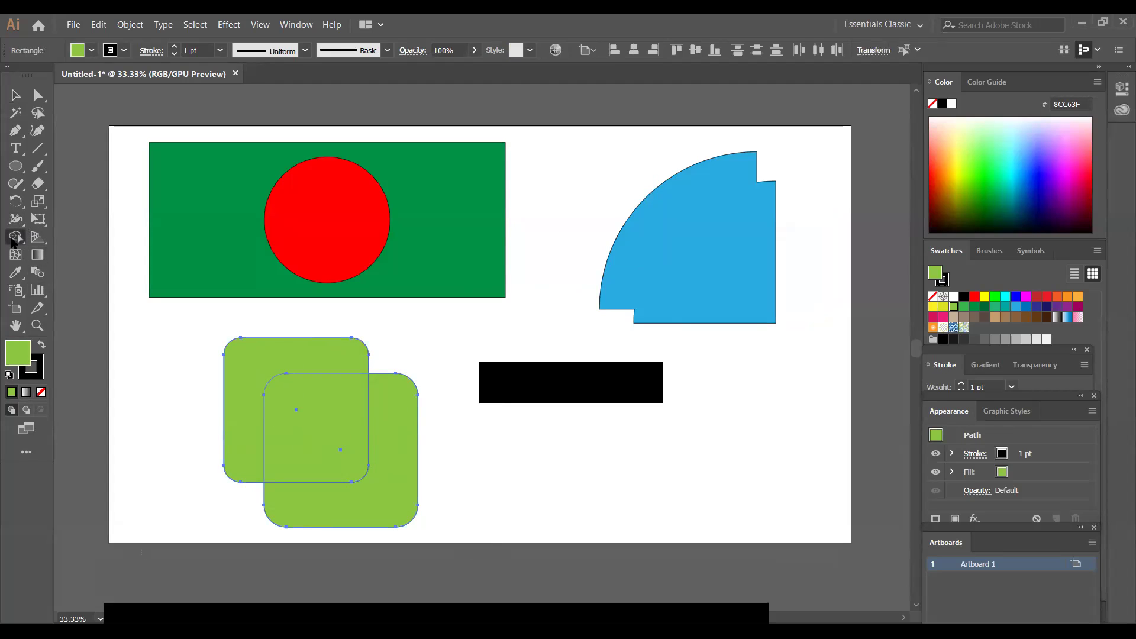
pyautogui.keyDown('alt'); pyautogui.click(314, 423); pyautogui.keyUp('alt')
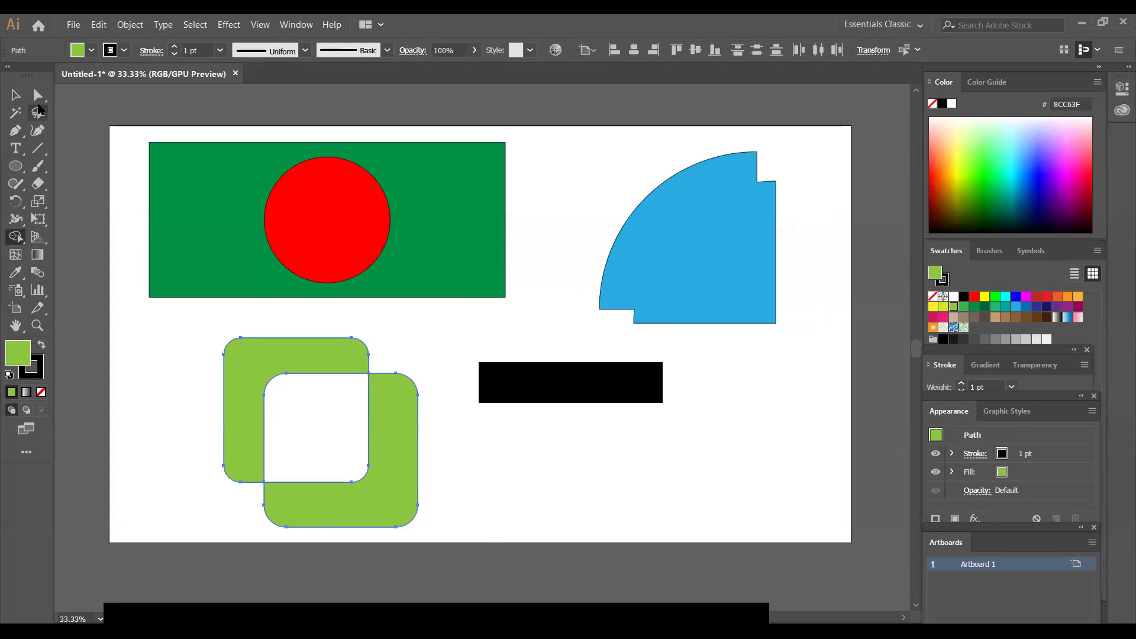
# Pull the lower green piece away from the other, and undo both that move and the overlap removal
pyautogui.click(17, 96)
pyautogui.moveTo(379, 475); pyautogui.dragTo(487, 510)
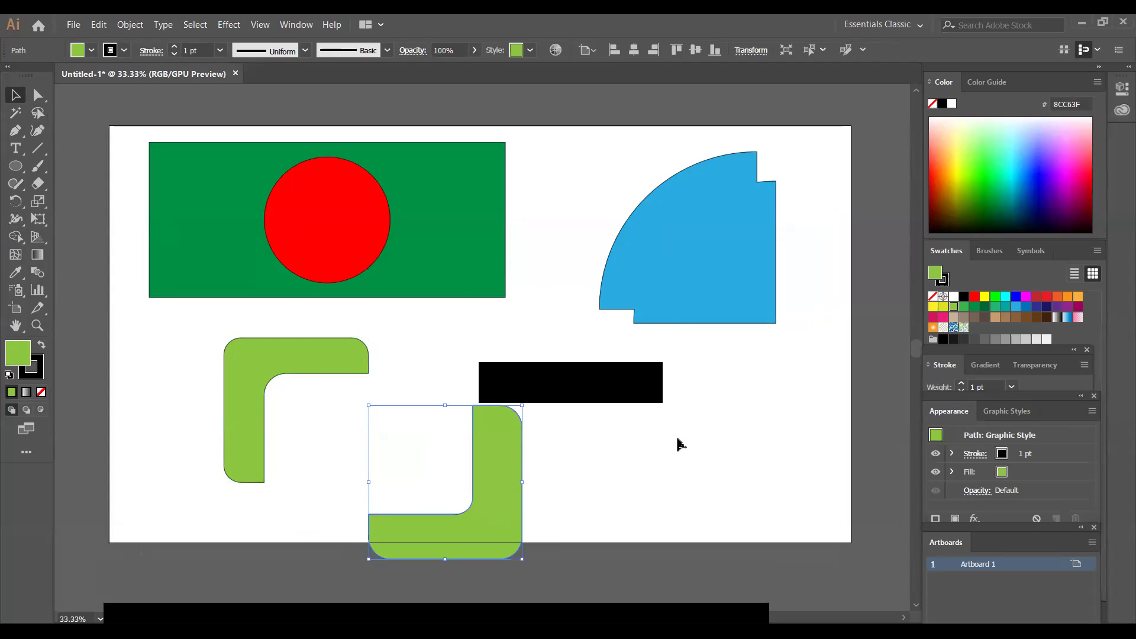
pyautogui.hotkey('ctrl', 'z')
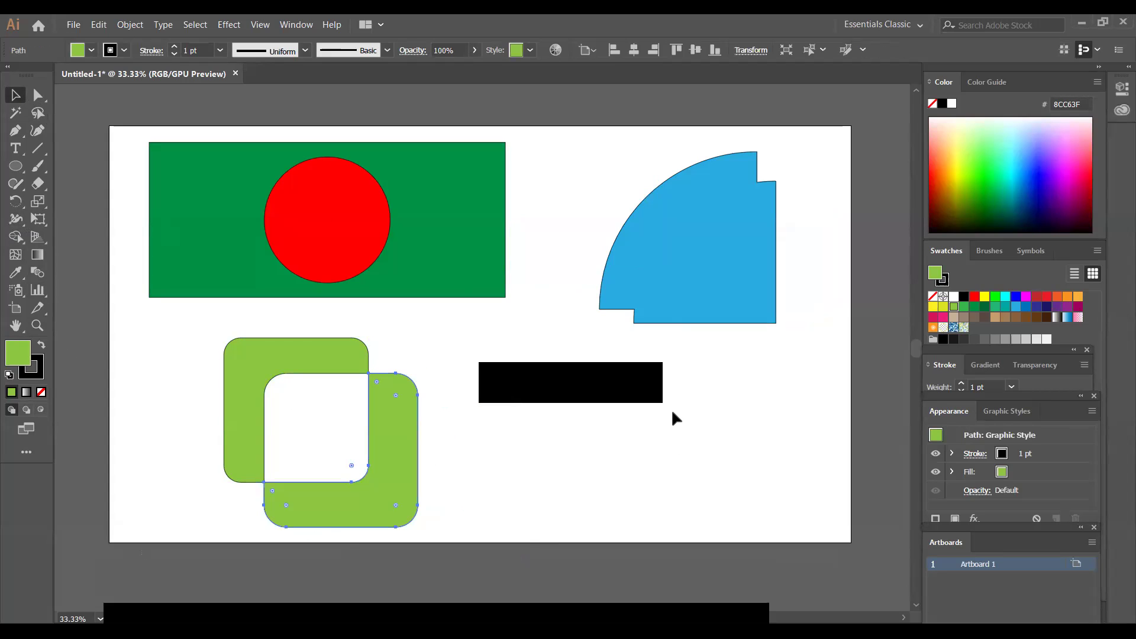
pyautogui.hotkey('ctrl', 'z')
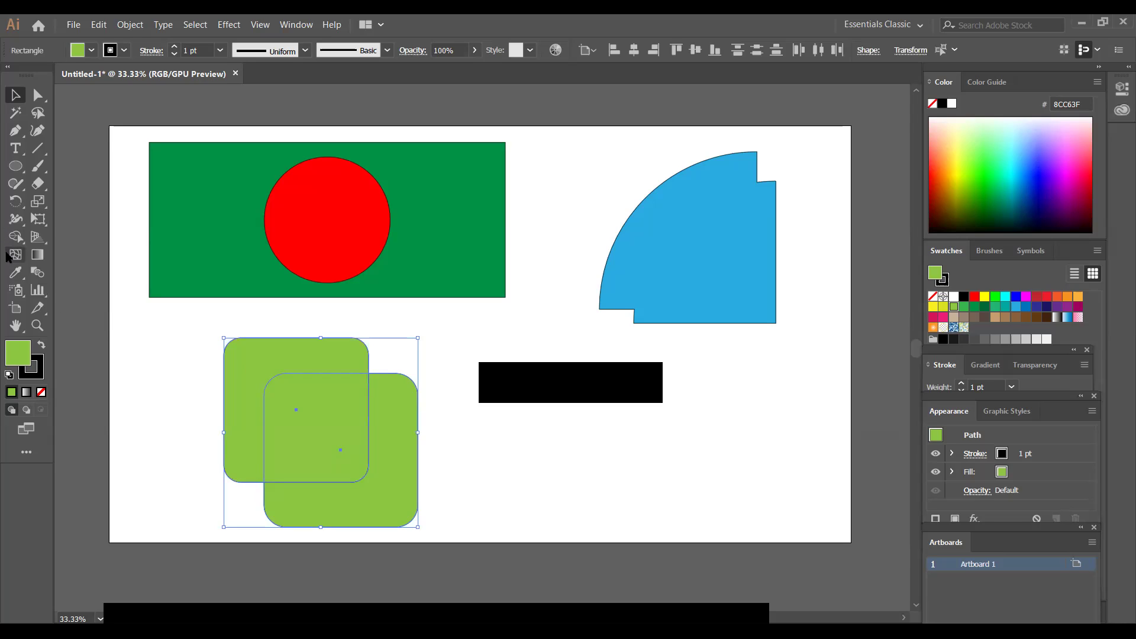
# Merge the two overlapping green rounded squares into one shape with Shape Builder
pyautogui.click(16, 237)
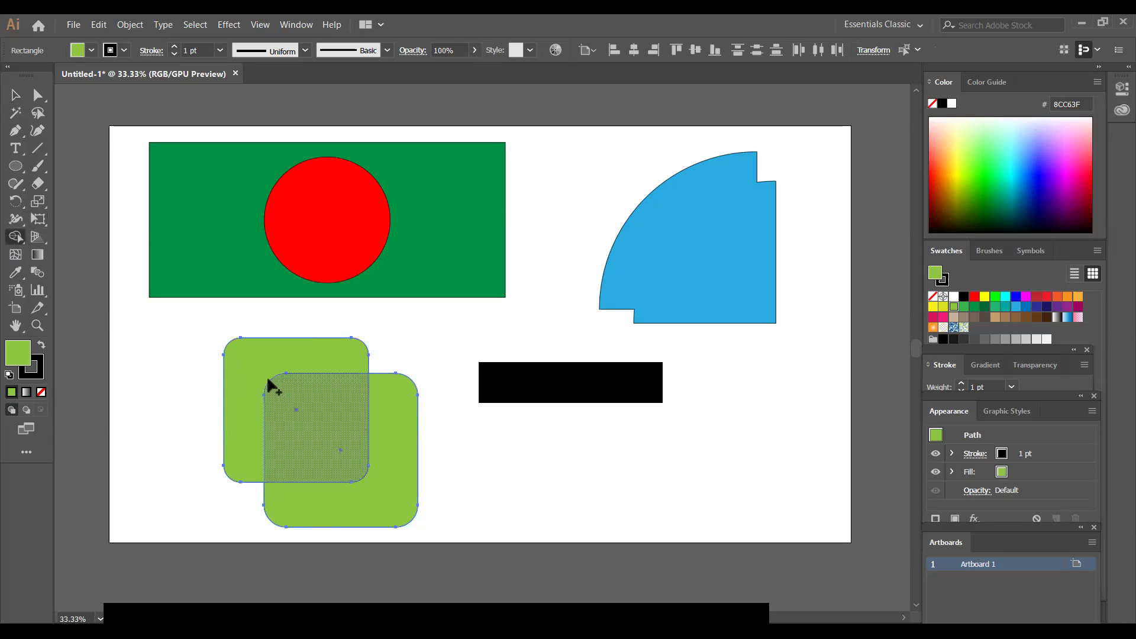
pyautogui.moveTo(325, 431); pyautogui.dragTo(387, 495)
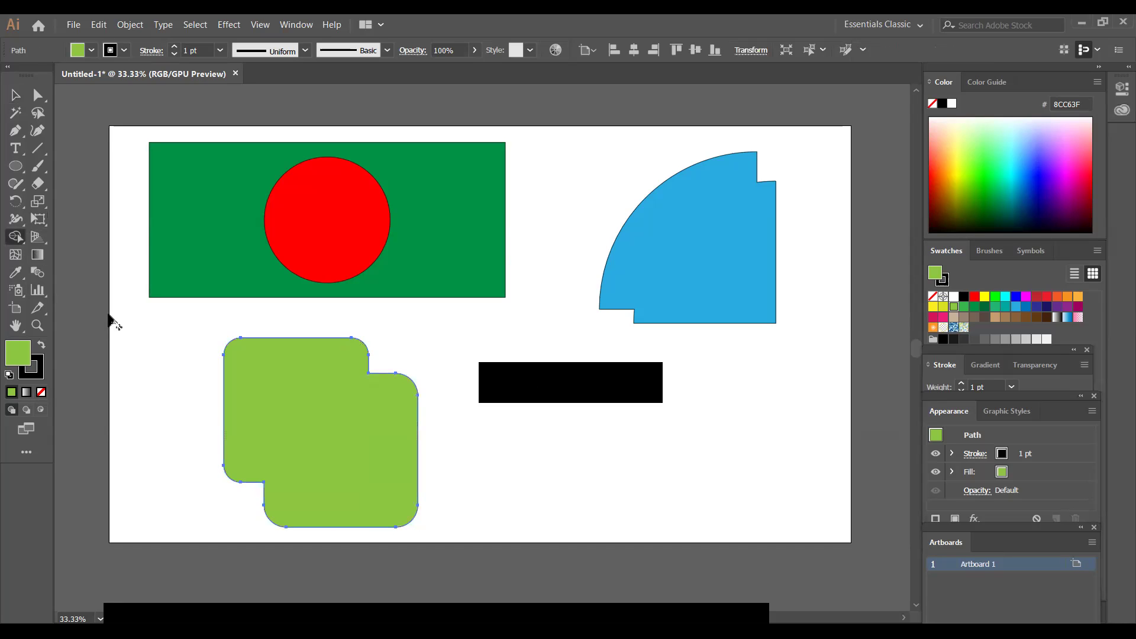
pyautogui.click(16, 95)
pyautogui.click(105, 394)
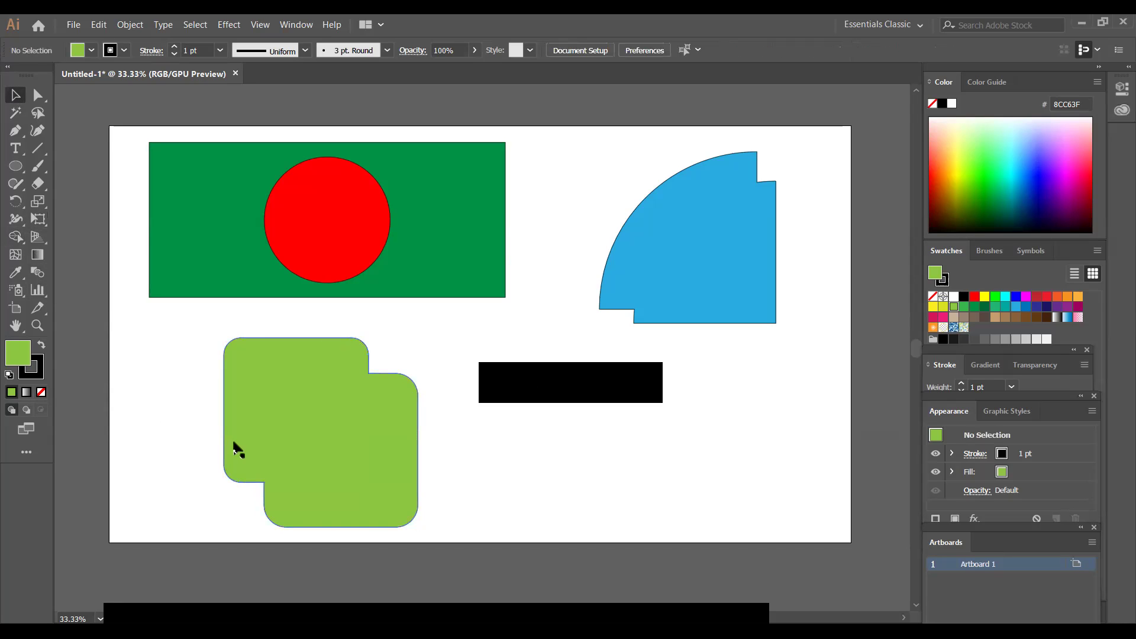
# Move the merged green shape over the blue quarter-circle shape, and shift the blue shape slightly up and to the right
pyautogui.moveTo(348, 476); pyautogui.dragTo(677, 487)
pyautogui.click(441, 470)
pyautogui.moveTo(626, 434); pyautogui.dragTo(639, 250)
pyautogui.click(722, 363)
pyautogui.moveTo(711, 324); pyautogui.dragTo(707, 353)
pyautogui.moveTo(768, 262); pyautogui.dragTo(792, 244)
pyautogui.click(703, 401)
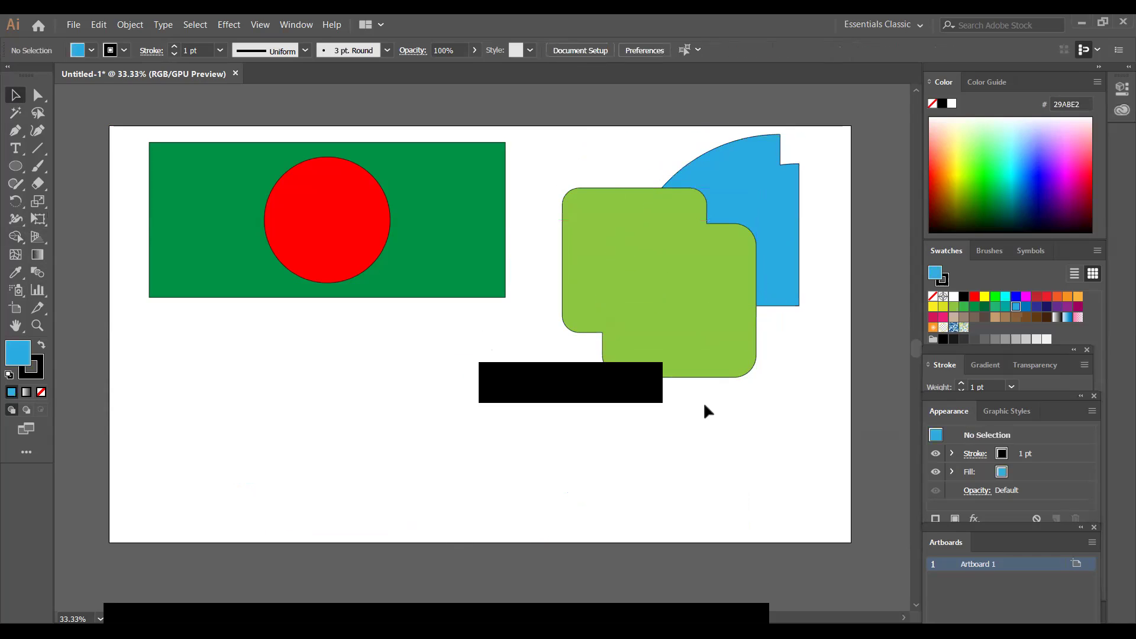
# Draw a blue square in the empty area below the flag with the Rectangle tool
pyautogui.click(19, 169)
pyautogui.press('m')
pyautogui.moveTo(237, 388); pyautogui.dragTo(318, 469)
pyautogui.click(15, 95)
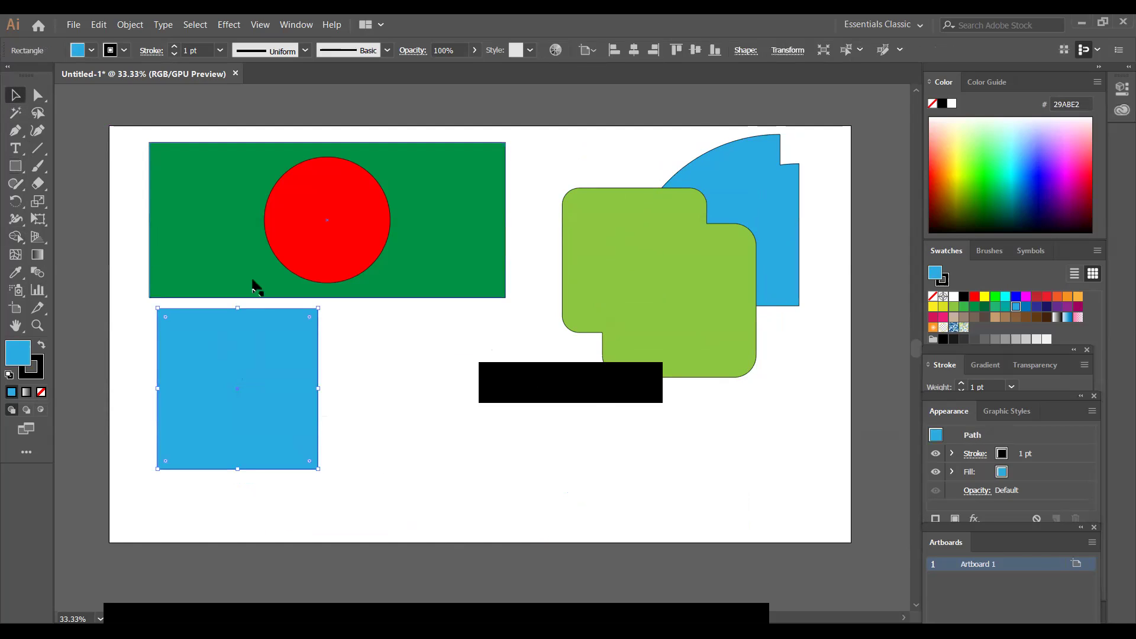
# Duplicate the blue square and position the copy so it overlaps the lower-right part of the original
pyautogui.moveTo(272, 394); pyautogui.dragTo(526, 441)
pyautogui.click(558, 411)
pyautogui.moveTo(213, 357); pyautogui.dragTo(243, 363)
pyautogui.click(518, 465)
pyautogui.click(254, 381)
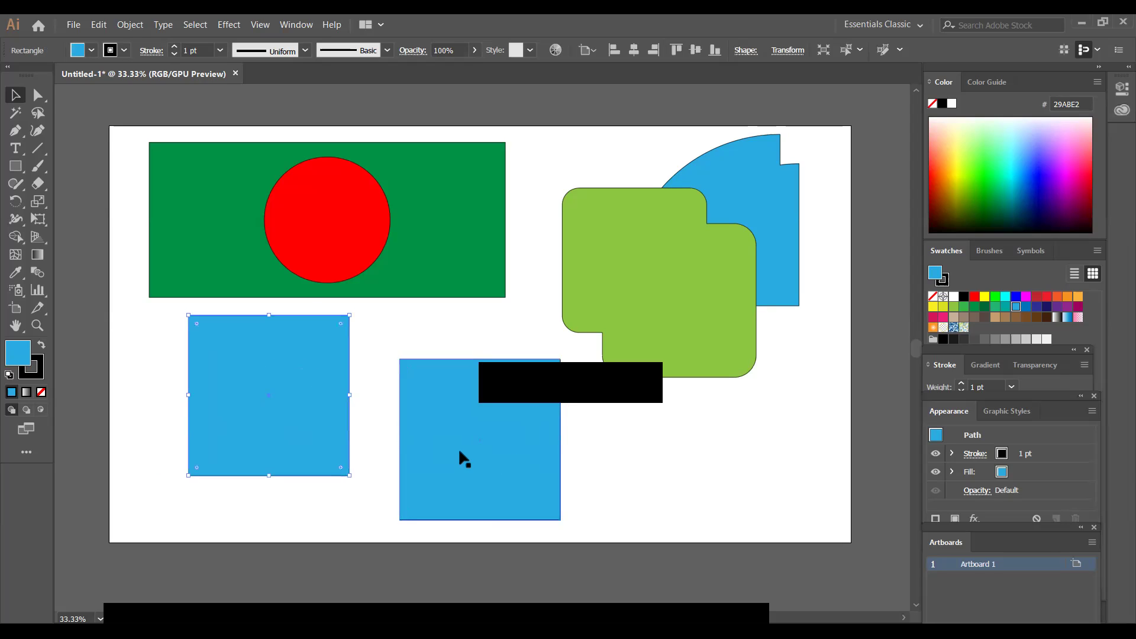
pyautogui.moveTo(513, 441); pyautogui.dragTo(519, 437)
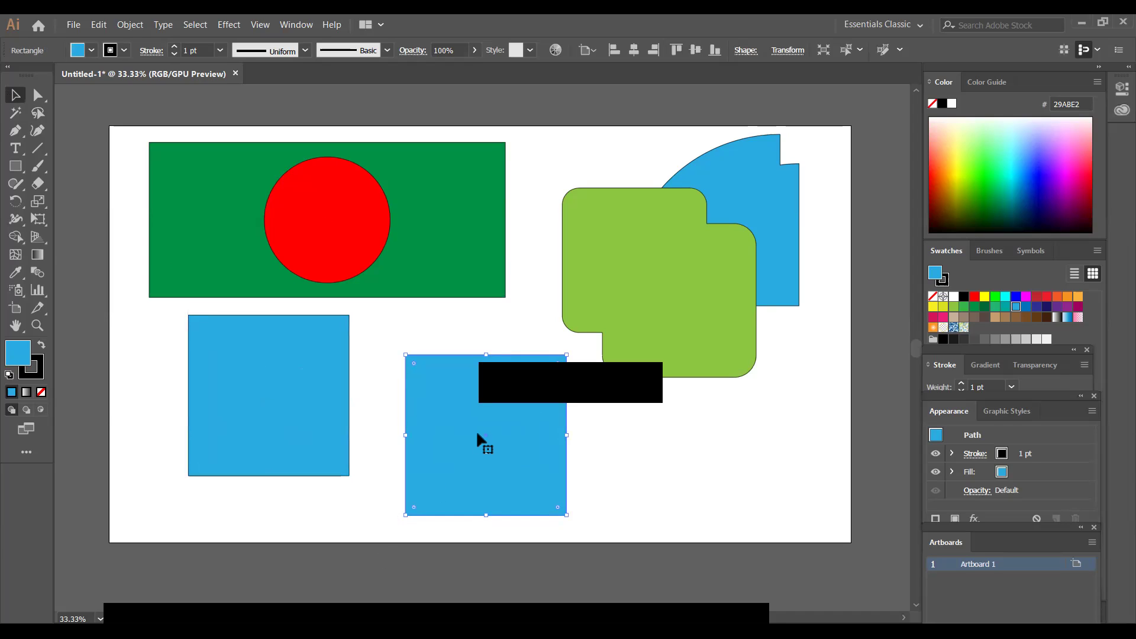
pyautogui.moveTo(510, 436); pyautogui.dragTo(338, 435)
pyautogui.click(490, 426)
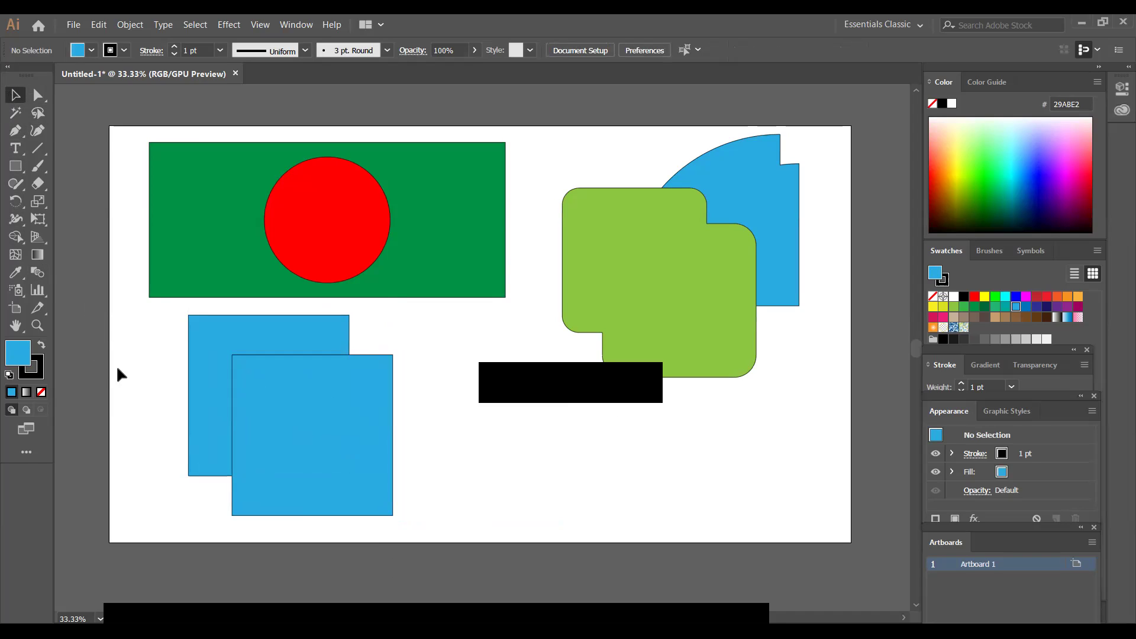
# Select both blue squares, try removing their overlapping area with Shape Builder, and undo the removal
pyautogui.moveTo(201, 400); pyautogui.dragTo(563, 520)
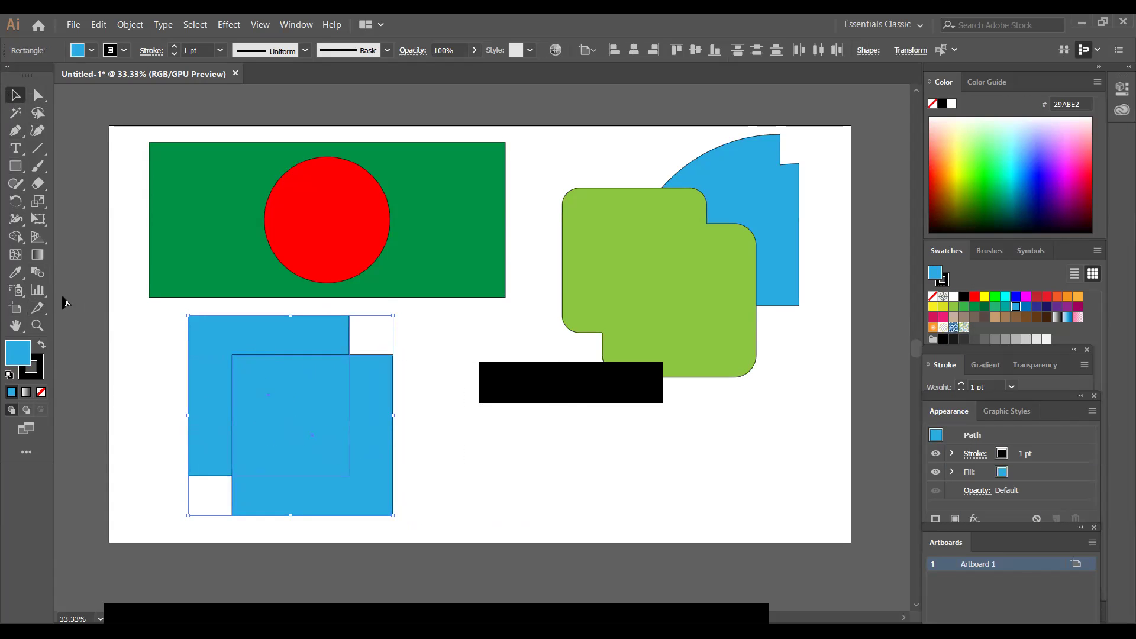
pyautogui.click(9, 237)
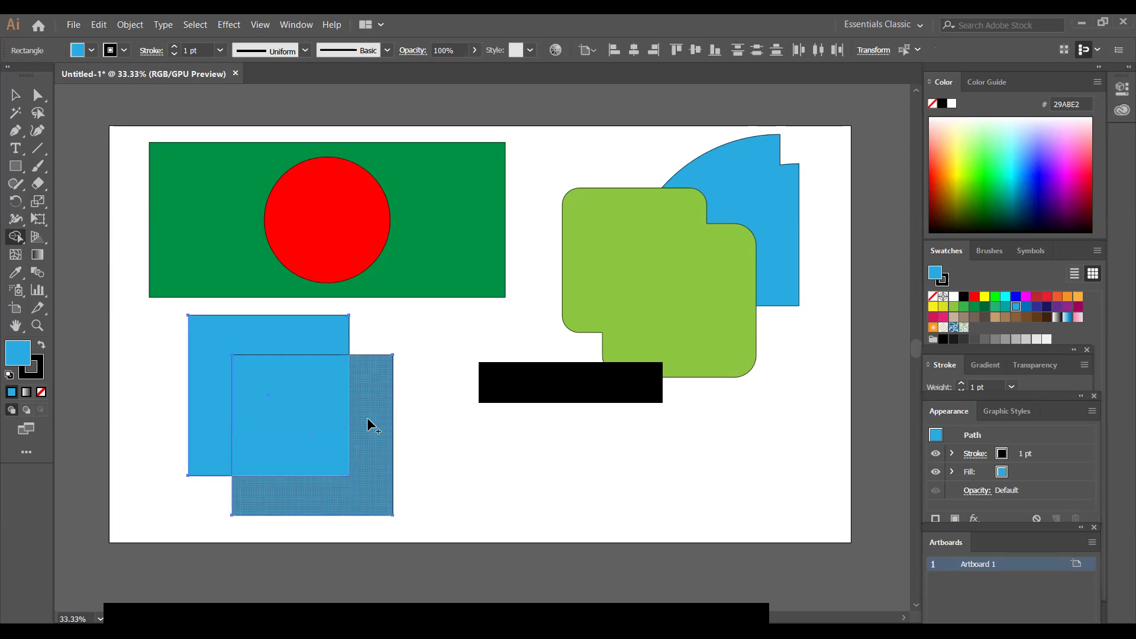
pyautogui.hotkey('ctrl', '=')
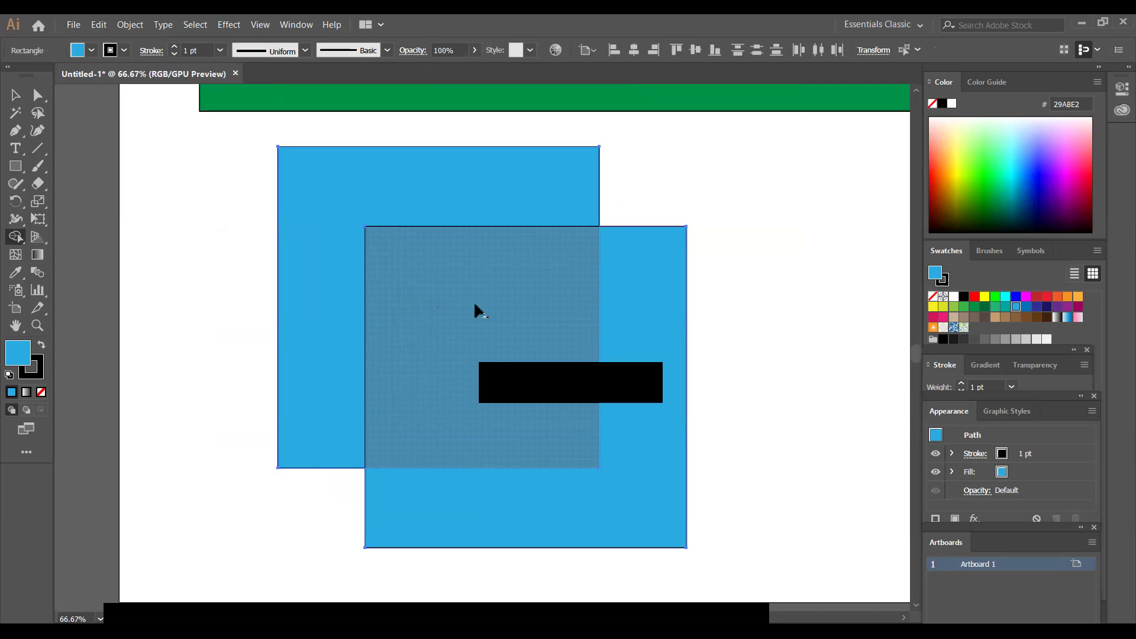
pyautogui.click(476, 311)
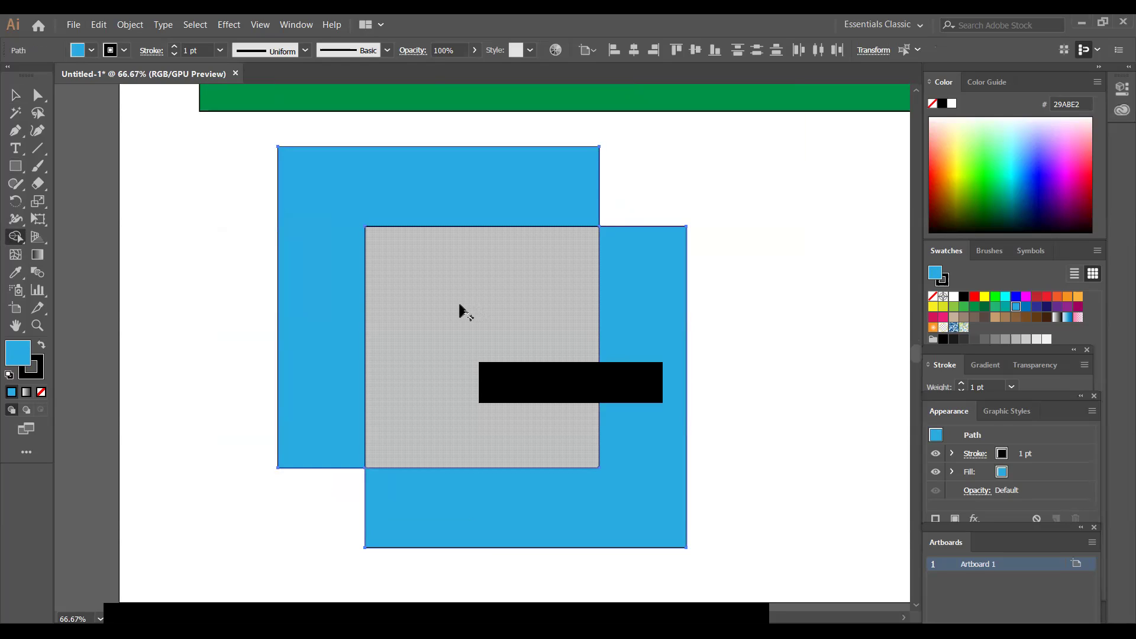
pyautogui.hotkey('ctrl', 'z')
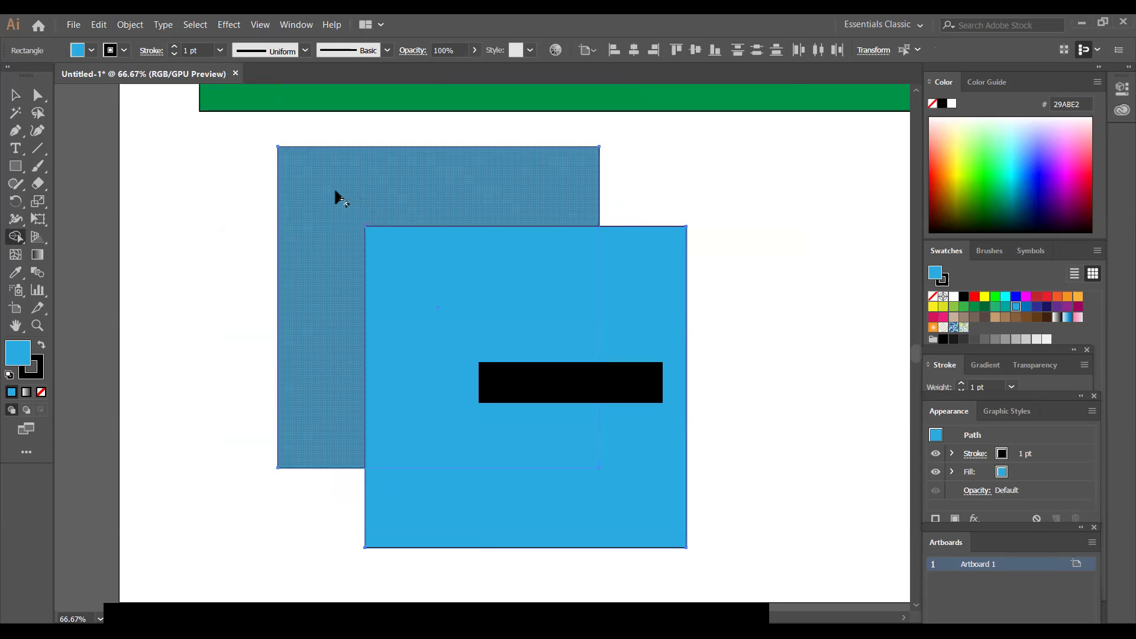
# Merge all regions of the two blue squares into a single shape with Shape Builder
pyautogui.moveTo(327, 197); pyautogui.dragTo(416, 290)
pyautogui.moveTo(570, 405); pyautogui.dragTo(626, 504)
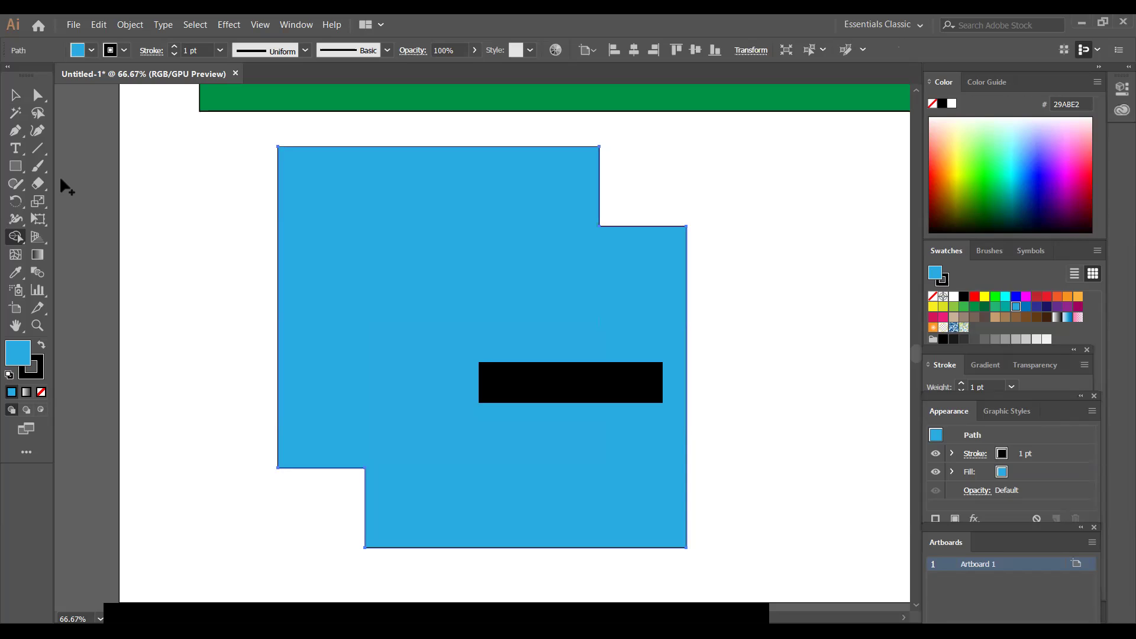
pyautogui.press('v')
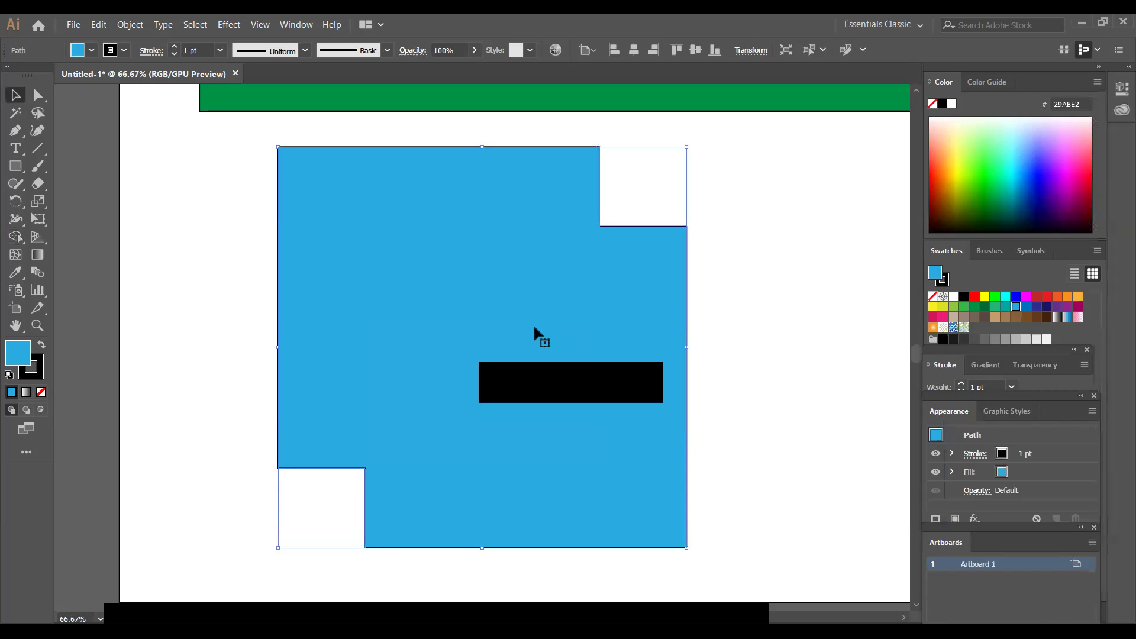
pyautogui.moveTo(526, 329)
pyautogui.mouseDown()
pyautogui.moveTo(447, 356)
pyautogui.moveTo(530, 330)
pyautogui.mouseUp()
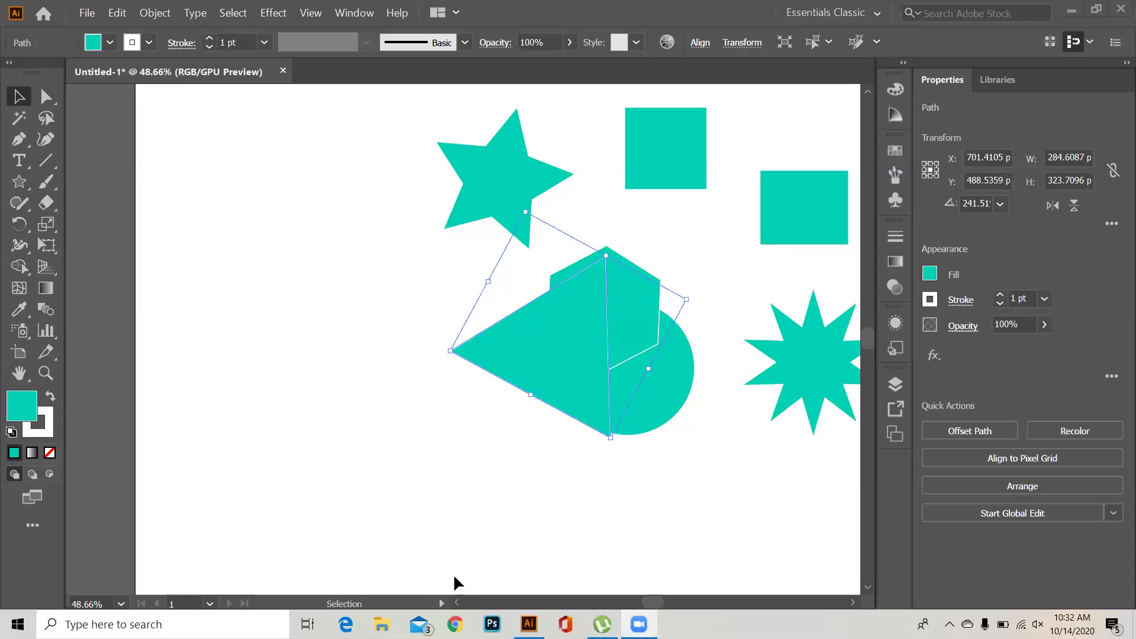
# In the teal shapes document, select the triangle, hexagon and circle, merge their adjoining regions with Shape Builder, and delete the merged piece
pyautogui.scroll(-1, 453, 582)
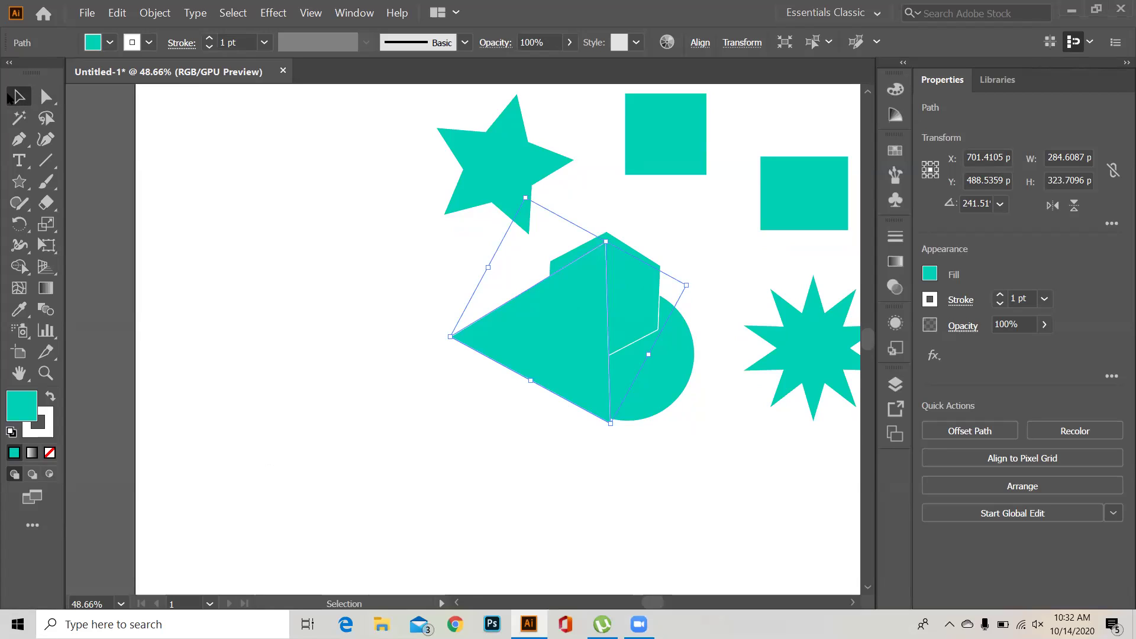
pyautogui.moveTo(396, 276); pyautogui.dragTo(720, 463)
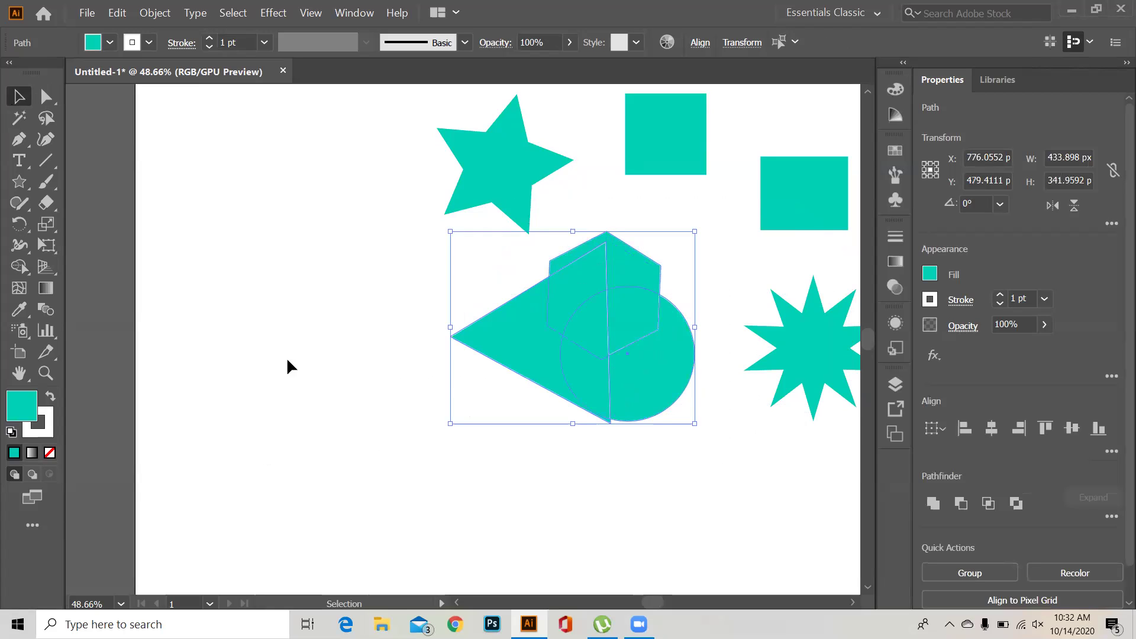
pyautogui.click(16, 269)
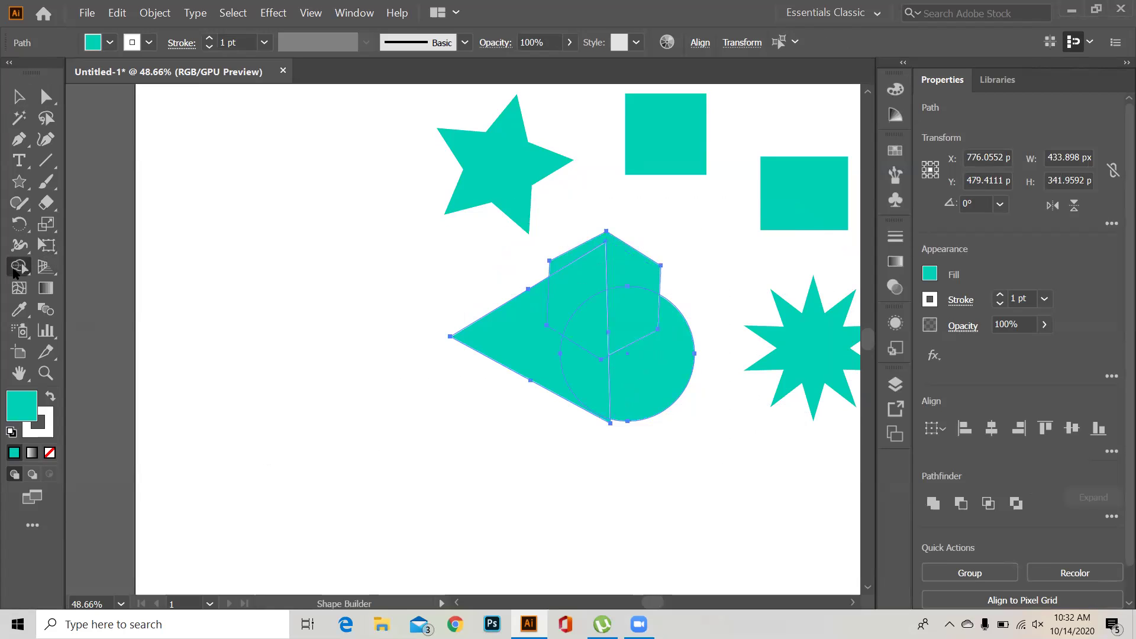
pyautogui.click(14, 268)
pyautogui.moveTo(541, 319)
pyautogui.mouseDown()
pyautogui.moveTo(640, 361)
pyautogui.moveTo(639, 350)
pyautogui.mouseUp()
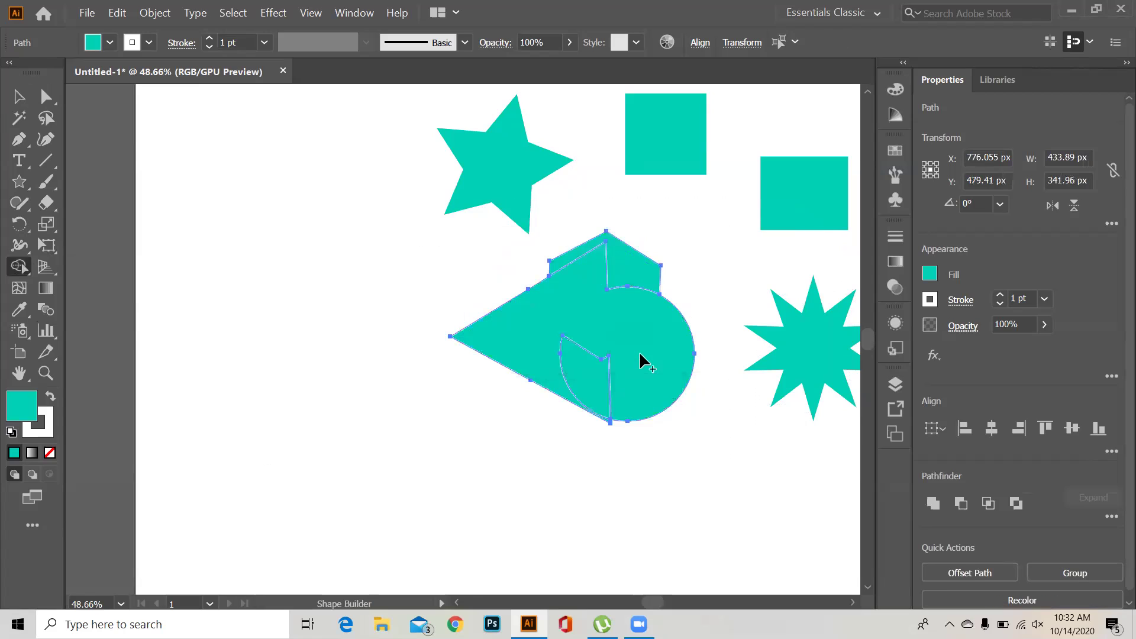
pyautogui.keyDown('alt'); pyautogui.click(596, 324); pyautogui.keyUp('alt')
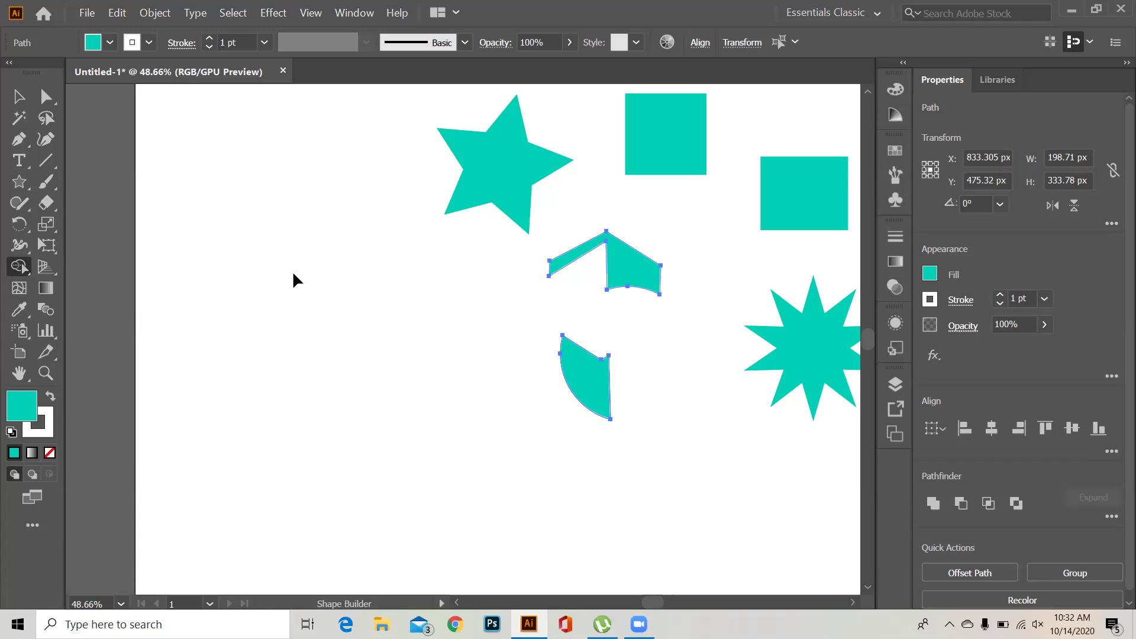
# Undo the Shape Builder edits and the triangle's move onto the hexagon and circle
pyautogui.hotkey('ctrl', 'z')
pyautogui.hotkey('ctrl', 'z')
pyautogui.hotkey('ctrl', 'z')
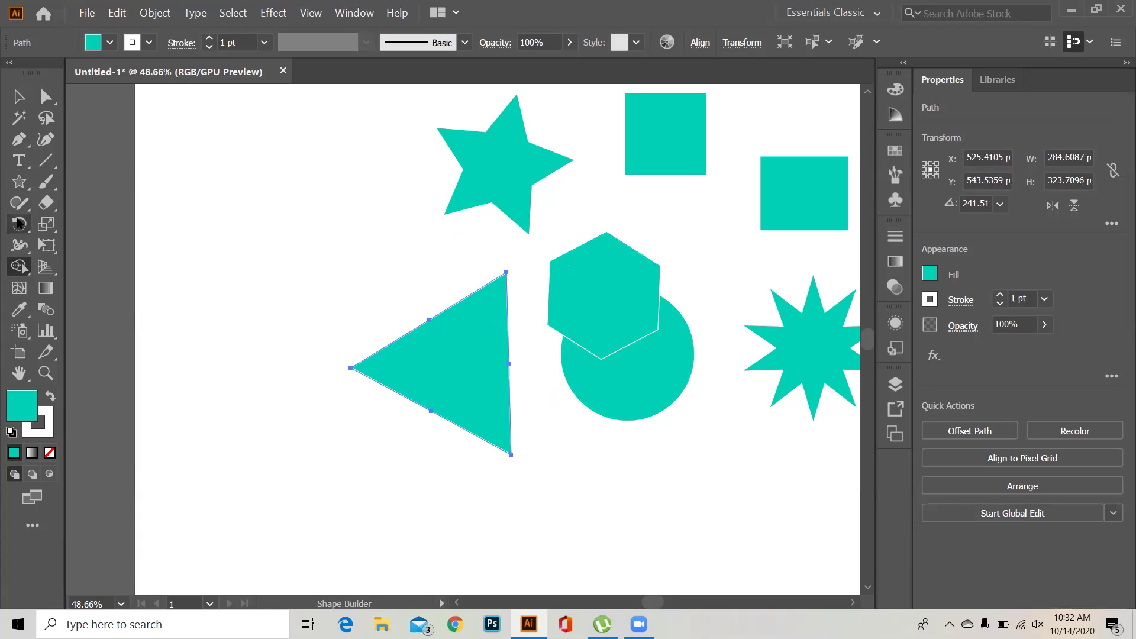
# Draw a teal rectangle about 382 x 217 px in the empty area beside the five-pointed star
pyautogui.click(11, 184)
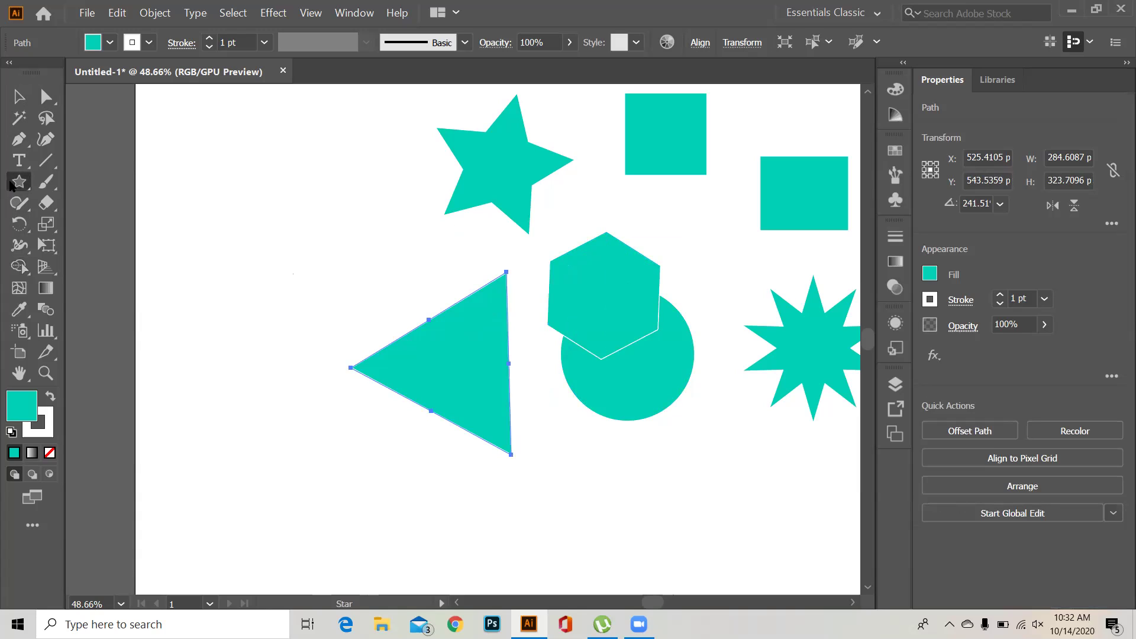
pyautogui.click(81, 182)
pyautogui.moveTo(205, 169); pyautogui.dragTo(388, 283)
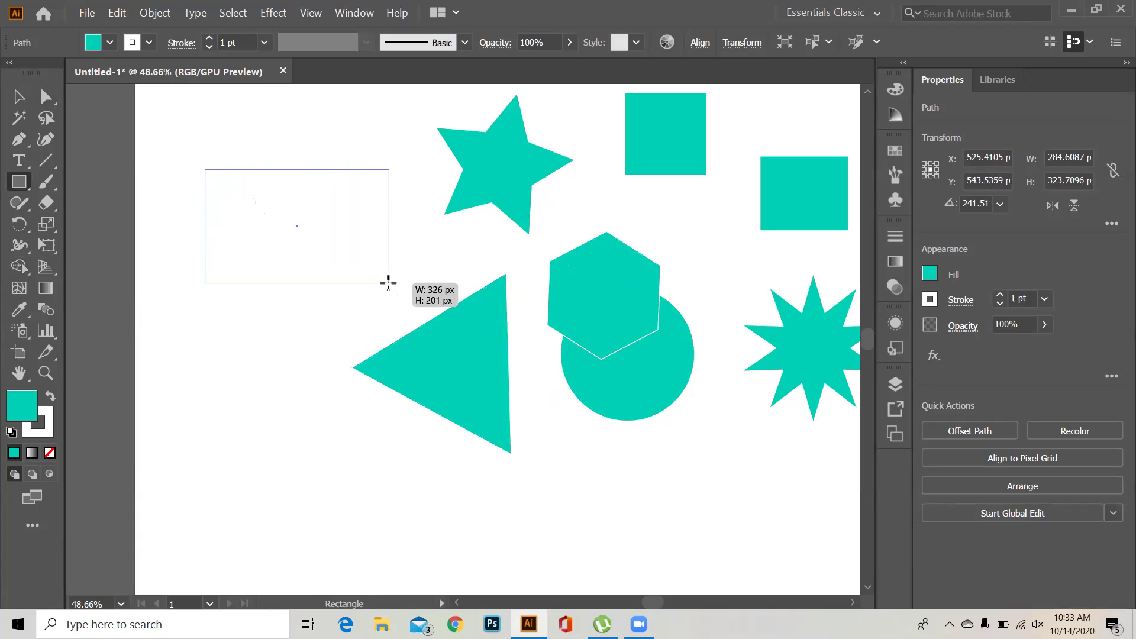
pyautogui.moveTo(388, 282); pyautogui.dragTo(420, 291)
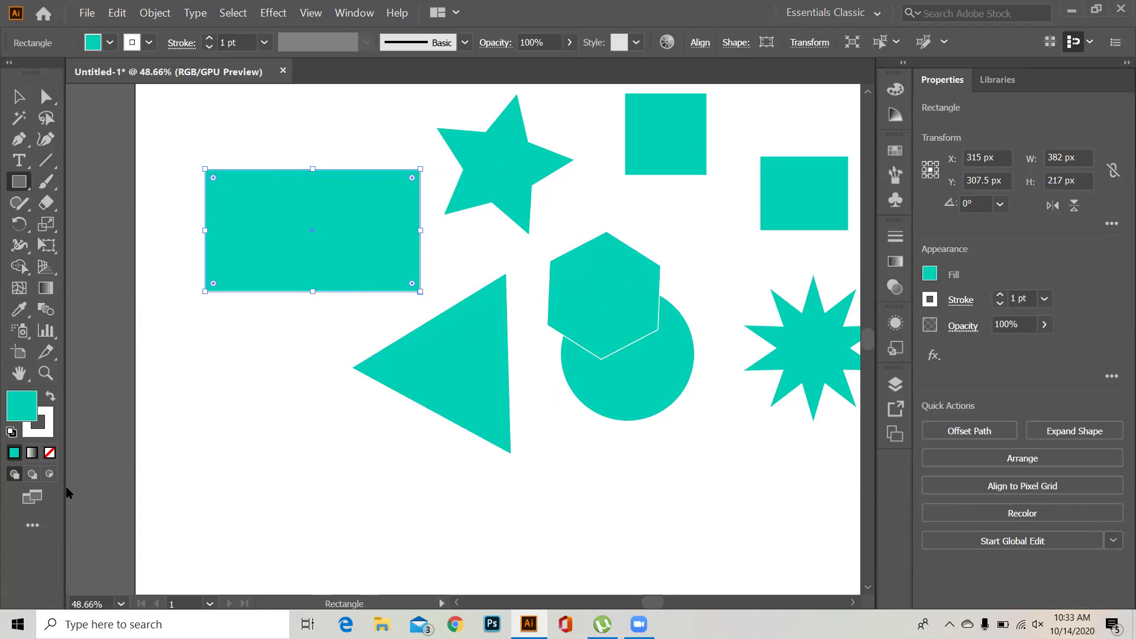
# Give the selected rectangle a dark green 00550B fill and a white stroke
pyautogui.click(11, 432)
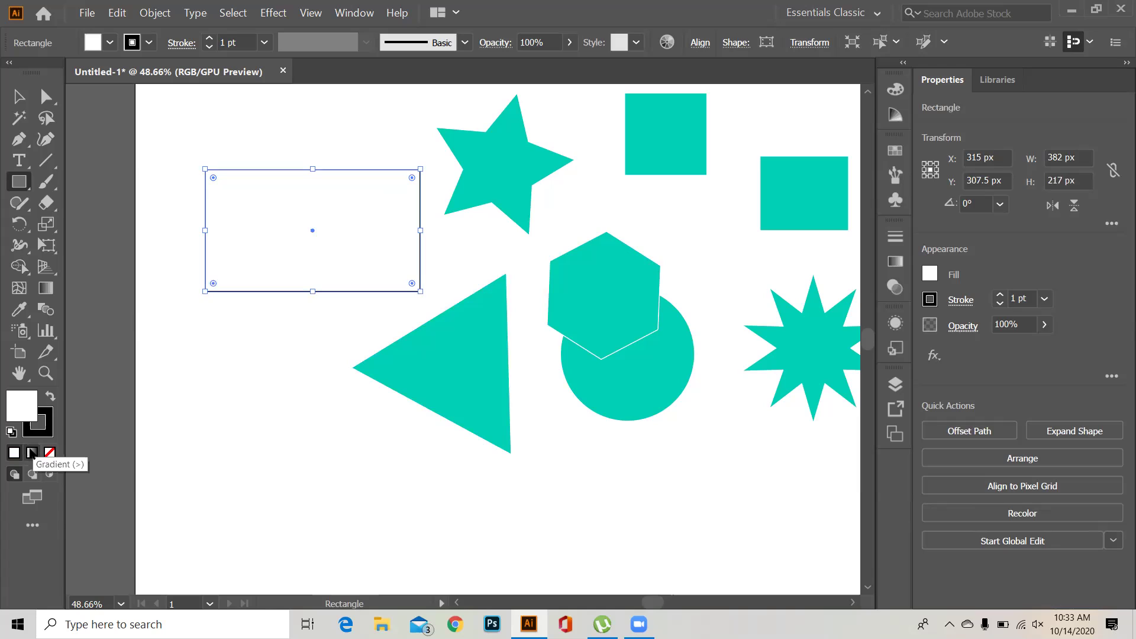
pyautogui.click(35, 436)
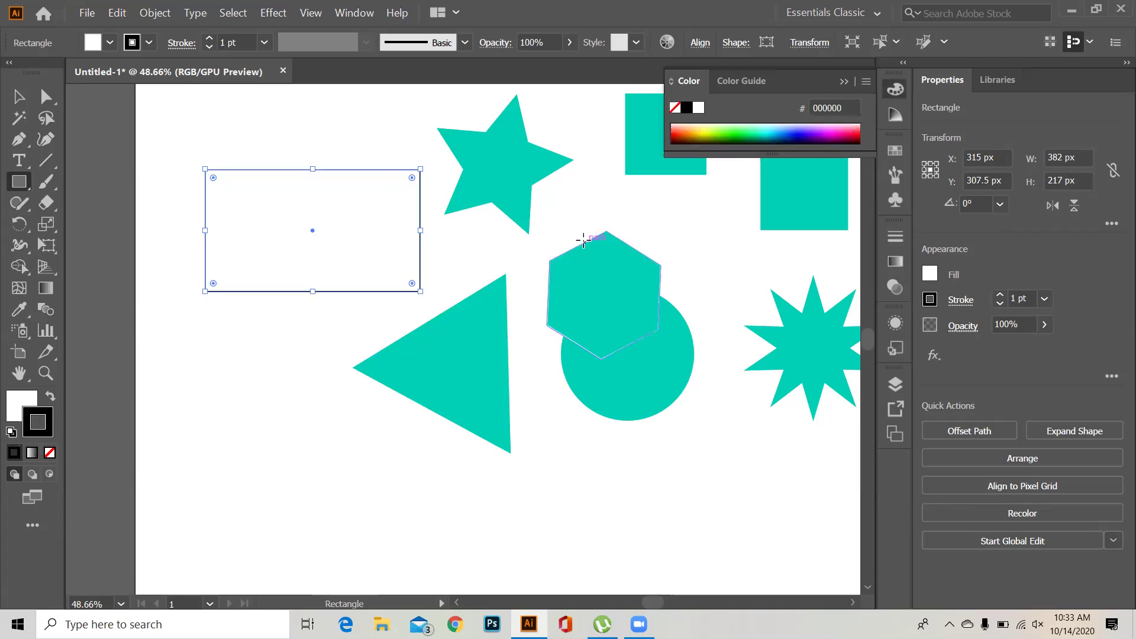
pyautogui.click(738, 132)
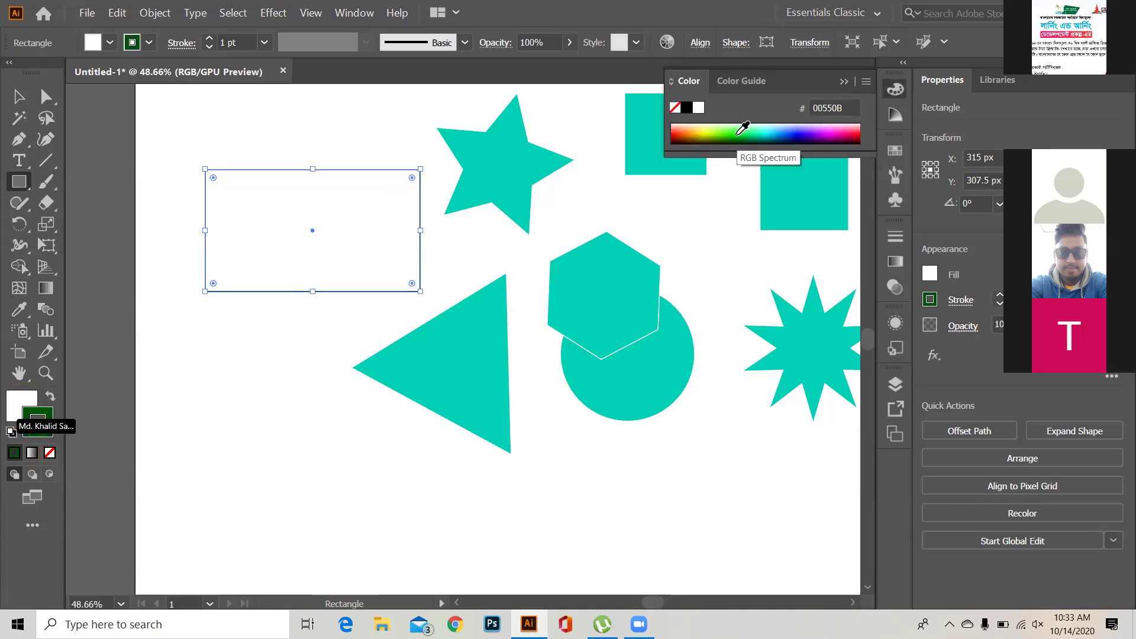
pyautogui.click(51, 397)
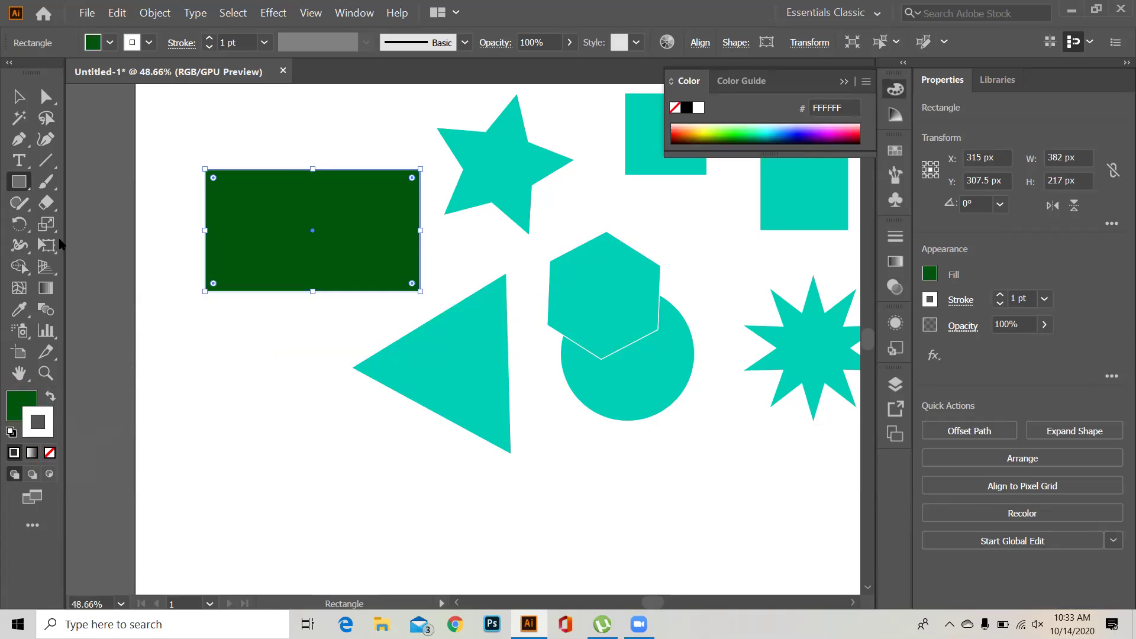
# Draw a circle about 182 px in diameter on the green rectangle and fill it with red AA2600
pyautogui.rightClick(19, 181)
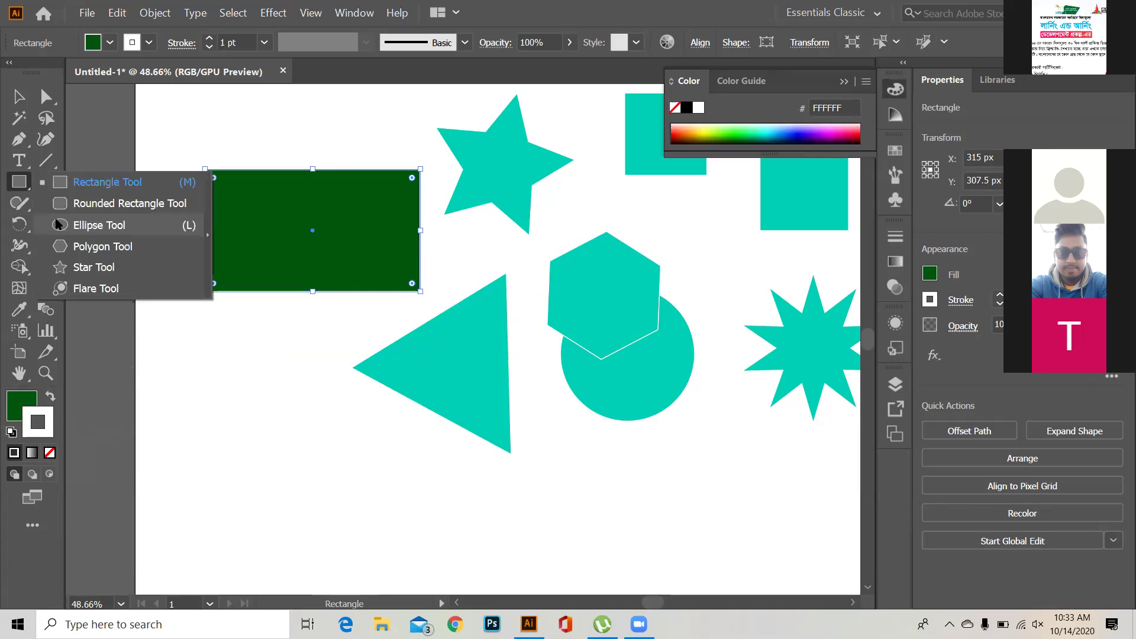
pyautogui.click(58, 225)
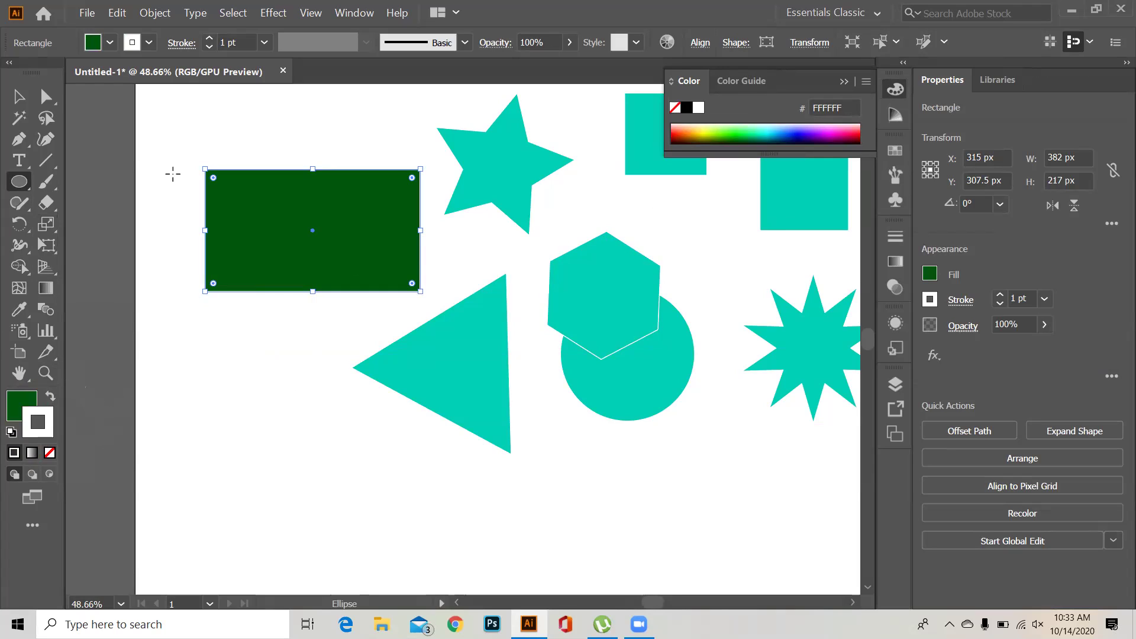
pyautogui.moveTo(328, 227); pyautogui.dragTo(364, 278)
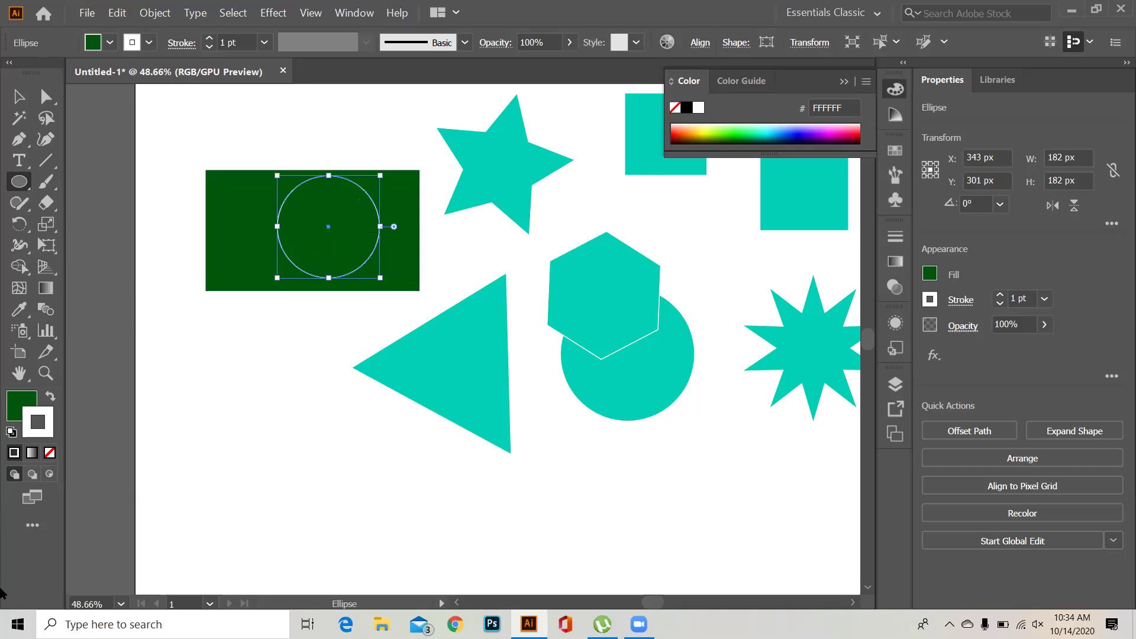
pyautogui.click(15, 407)
pyautogui.click(679, 134)
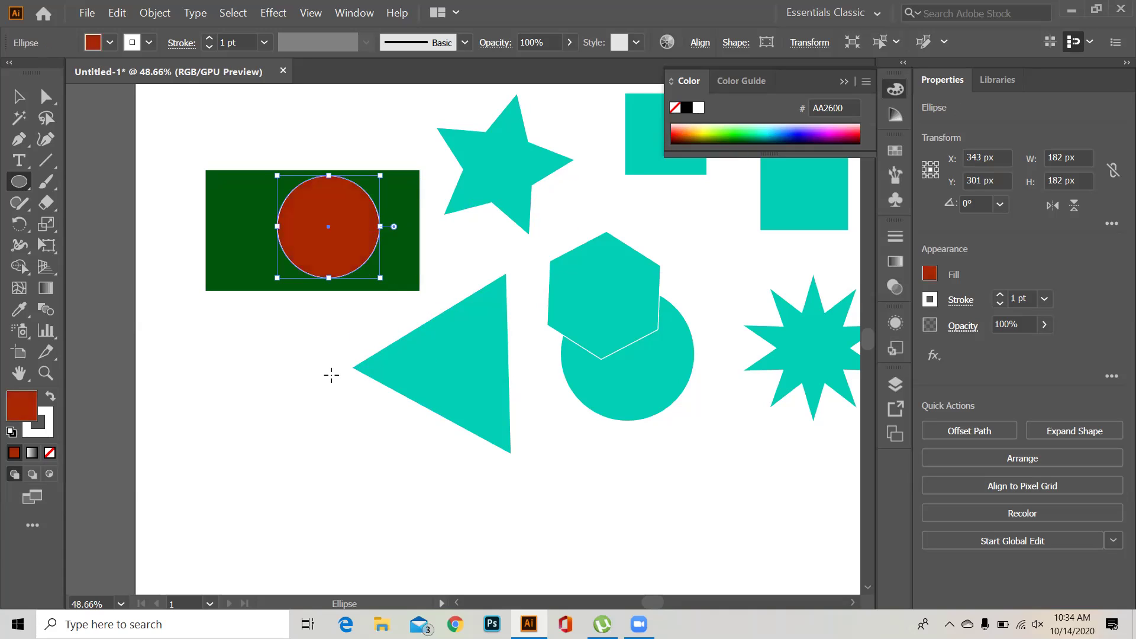
pyautogui.moveTo(313, 250); pyautogui.dragTo(269, 240)
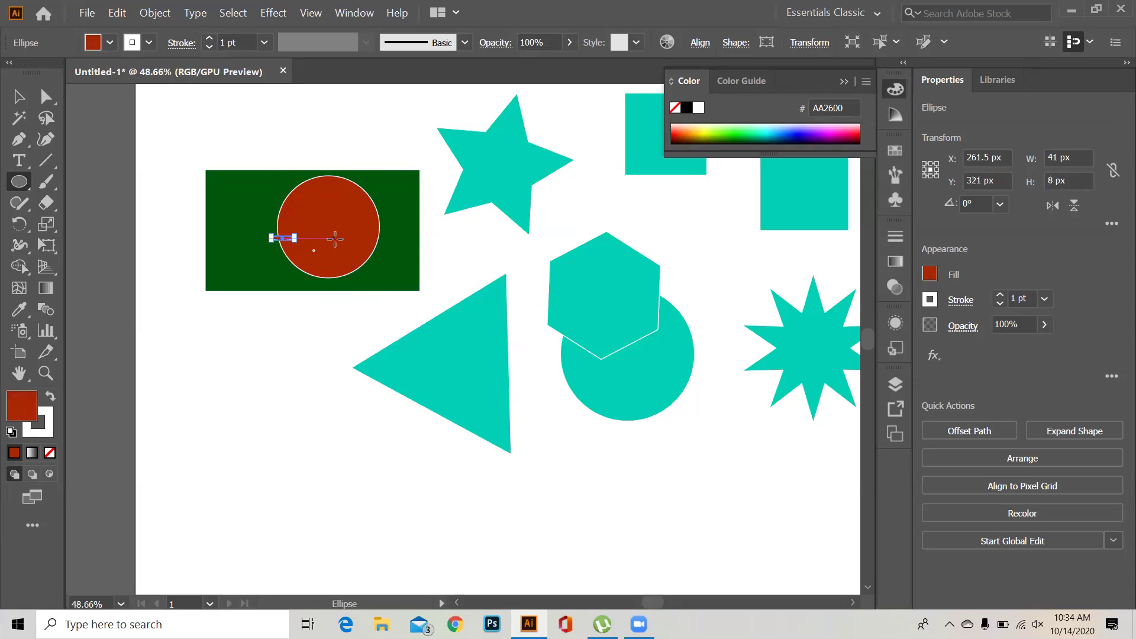
pyautogui.hotkey('ctrl', 'z')
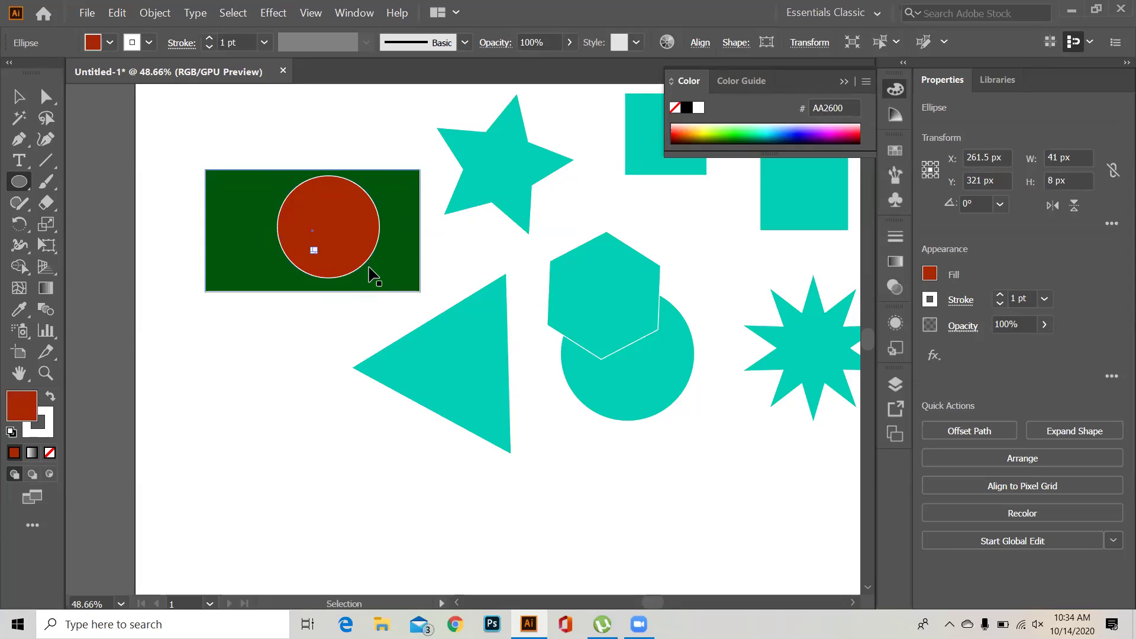
pyautogui.hotkey('ctrl', 'z')
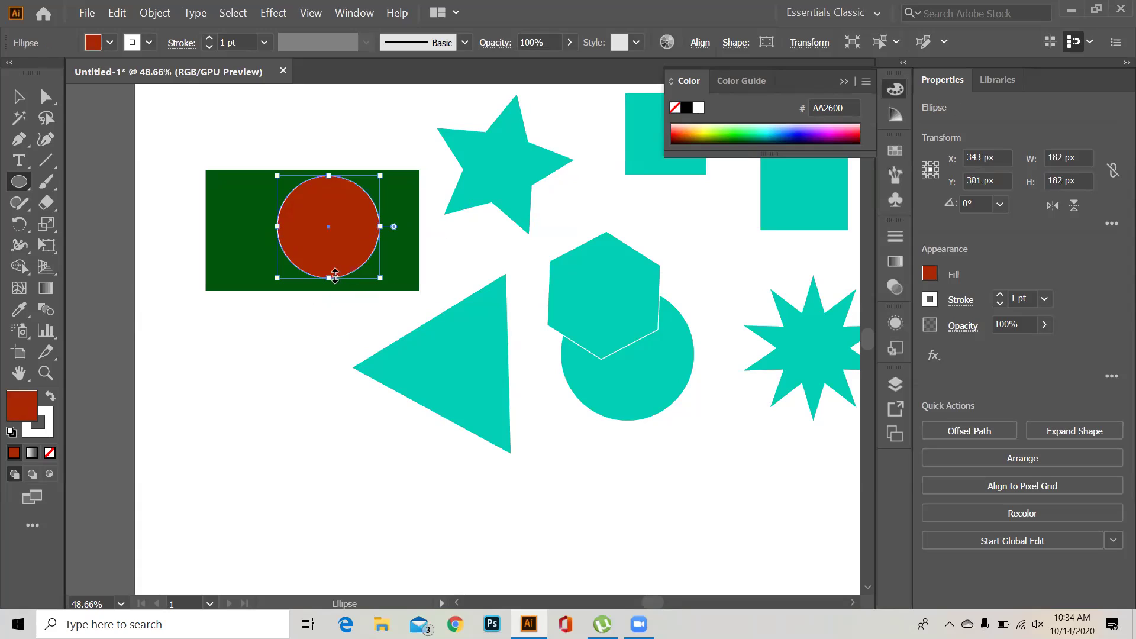
# Try to centre the red circle on the green rectangle by hand
pyautogui.click(19, 96)
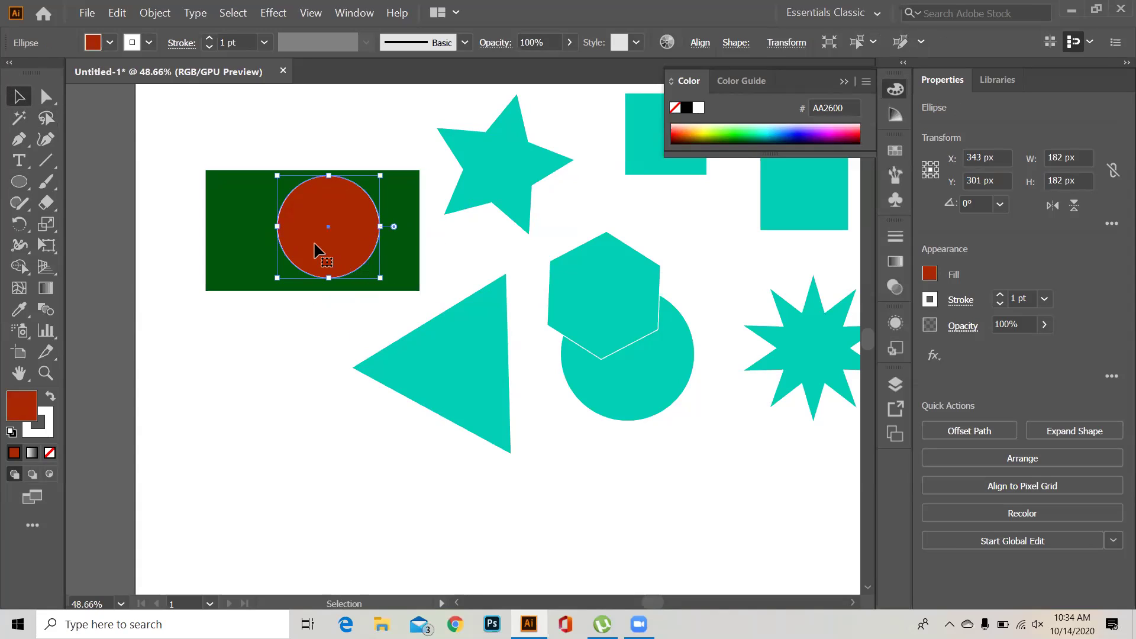
pyautogui.moveTo(302, 252)
pyautogui.mouseDown()
pyautogui.moveTo(283, 253)
pyautogui.moveTo(286, 244)
pyautogui.mouseUp()
pyautogui.moveTo(176, 169); pyautogui.dragTo(504, 276)
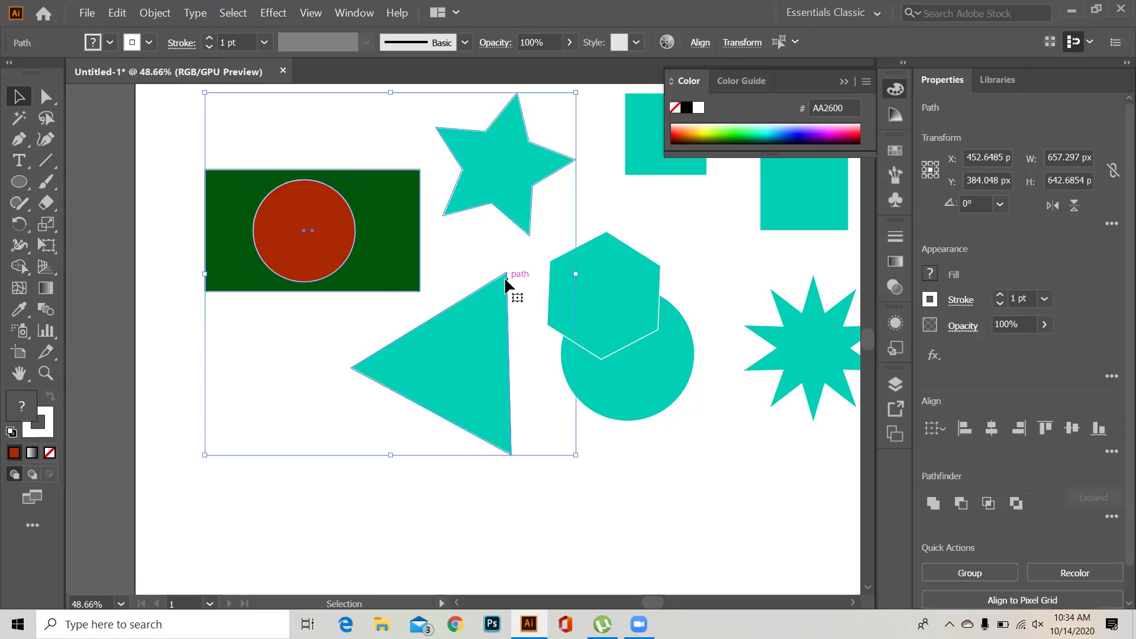
pyautogui.click(406, 278)
pyautogui.click(393, 261)
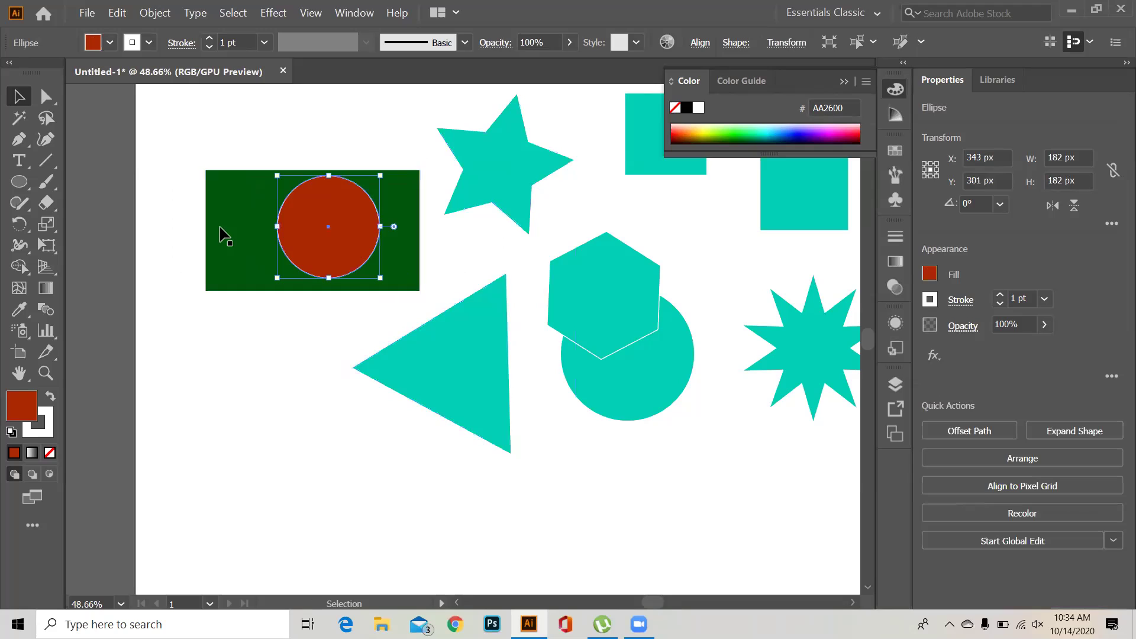
# Select the green rectangle and red circle, try right alignment, and align them on their horizontal and vertical centres
pyautogui.moveTo(186, 227); pyautogui.dragTo(471, 294)
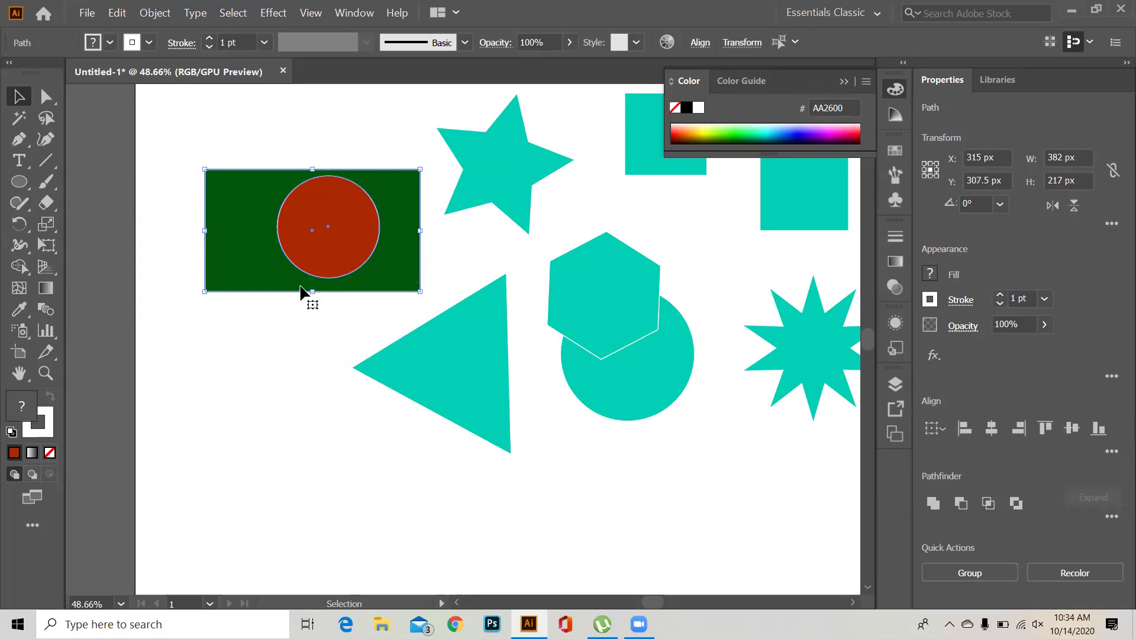
pyautogui.click(698, 43)
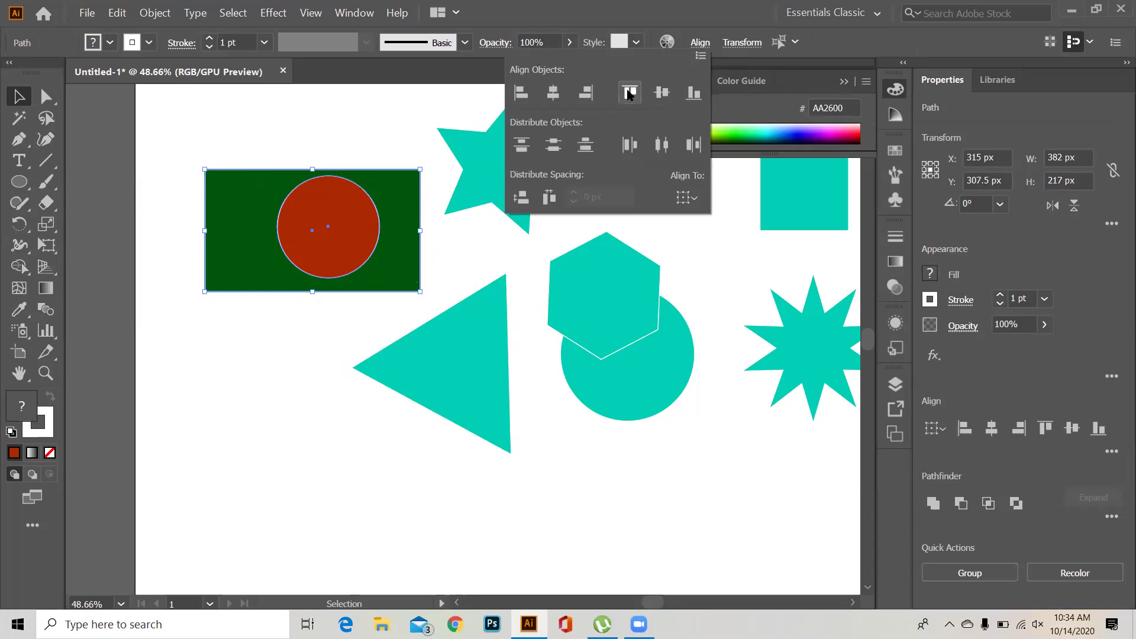
pyautogui.click(586, 94)
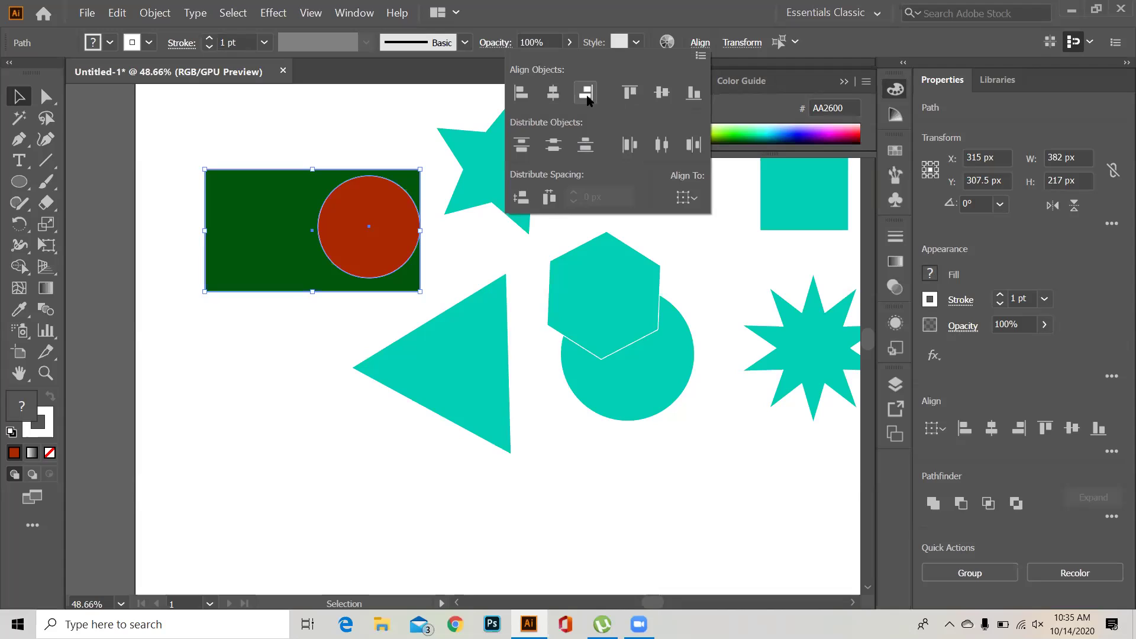
pyautogui.click(554, 99)
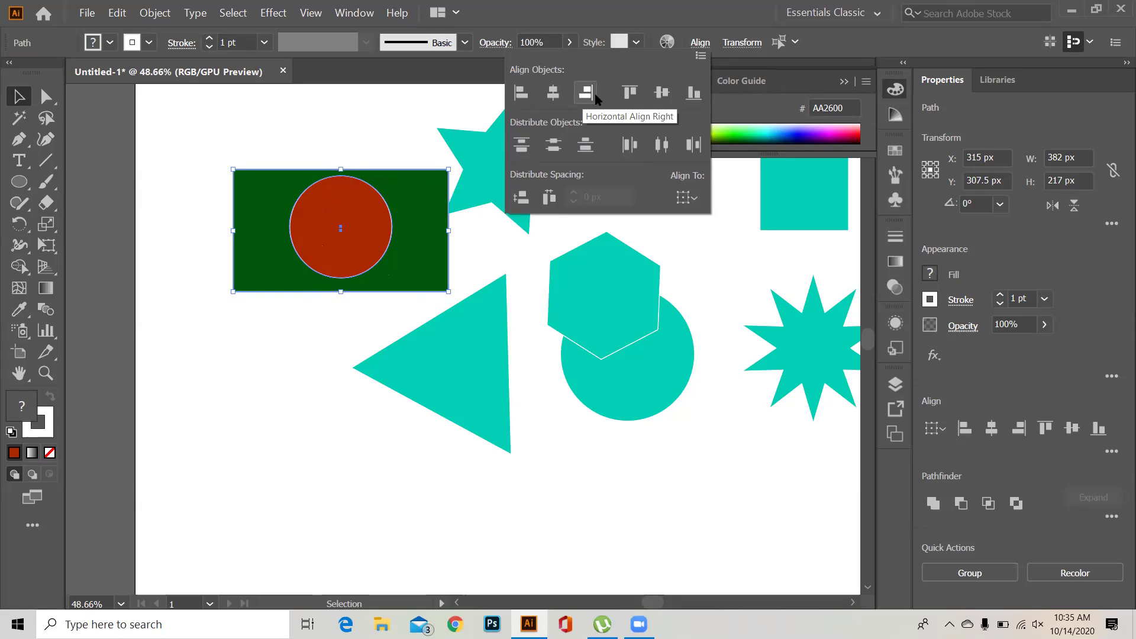
pyautogui.click(662, 92)
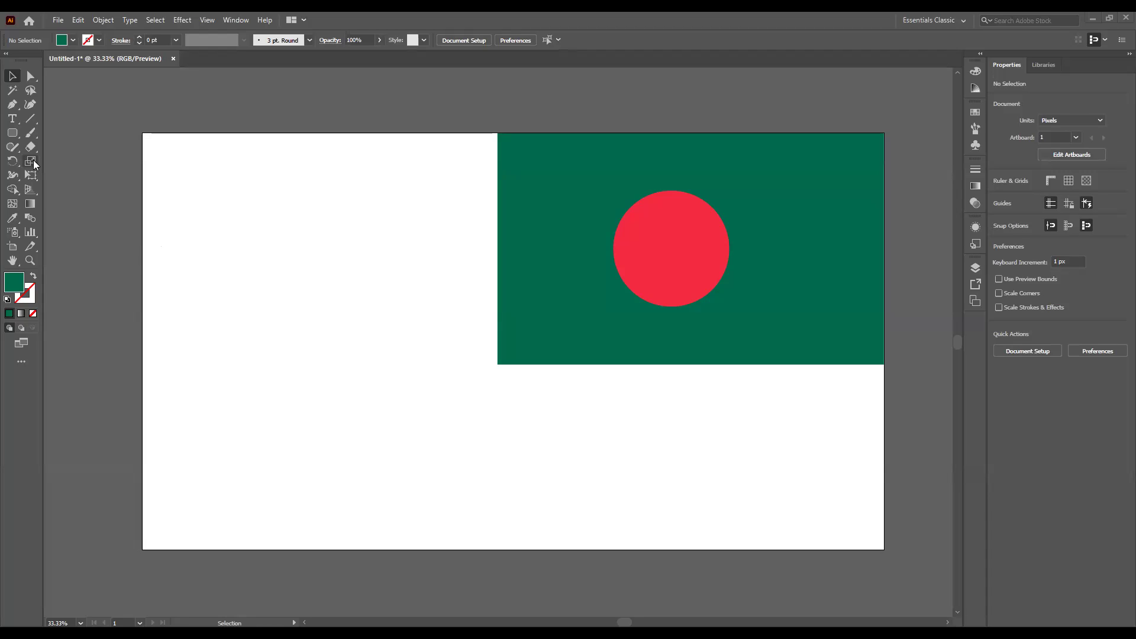
# In the flag document's blank area, draw a 310 x 310 px green square and a same-size rounded rectangle with 12 px corners below it
pyautogui.click(13, 133)
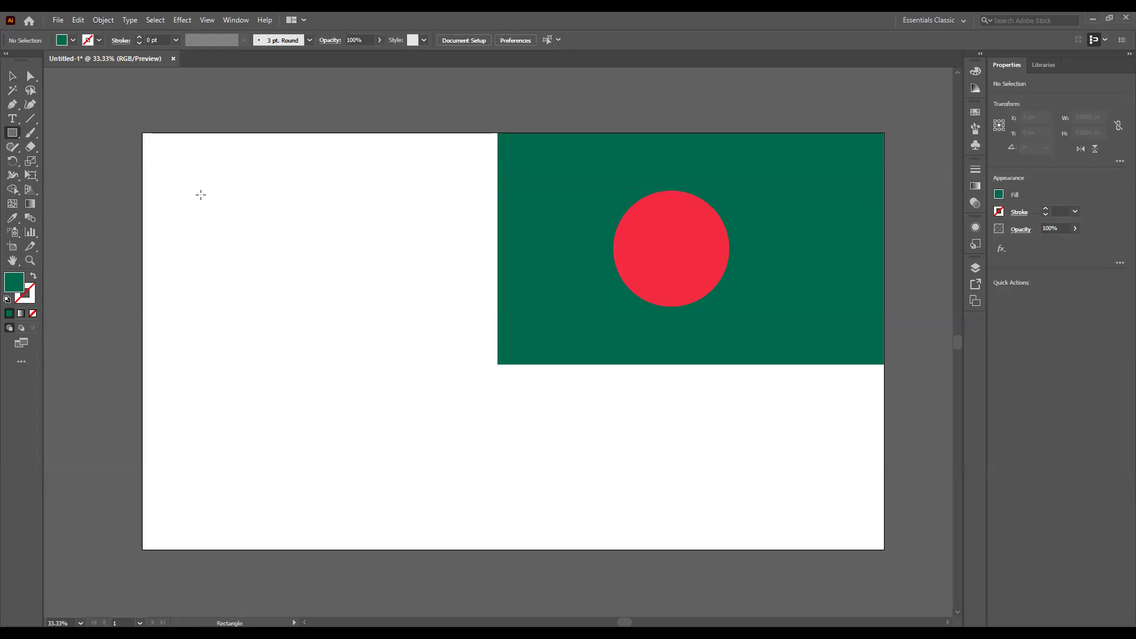
pyautogui.moveTo(209, 195); pyautogui.dragTo(329, 296)
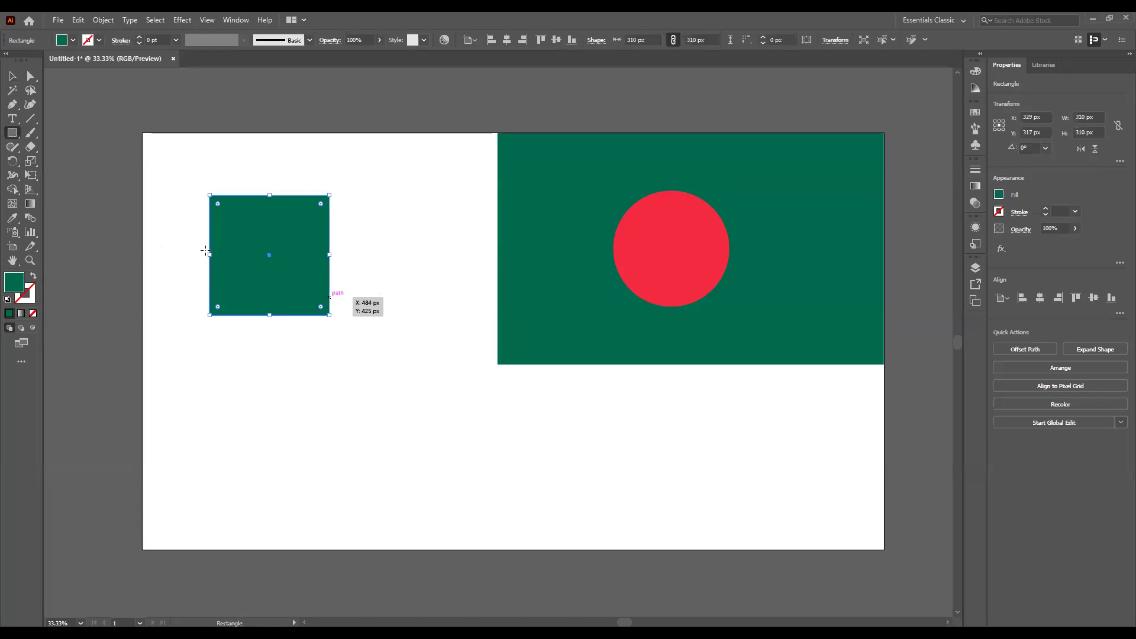
pyautogui.moveTo(12, 133); pyautogui.dragTo(62, 157)
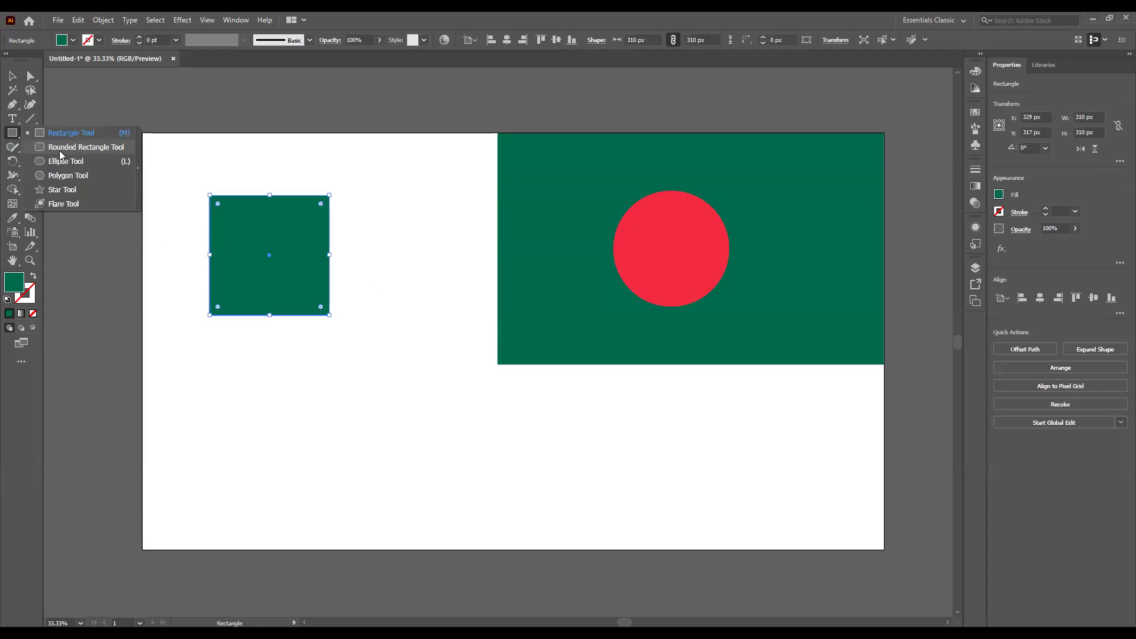
pyautogui.click(61, 155)
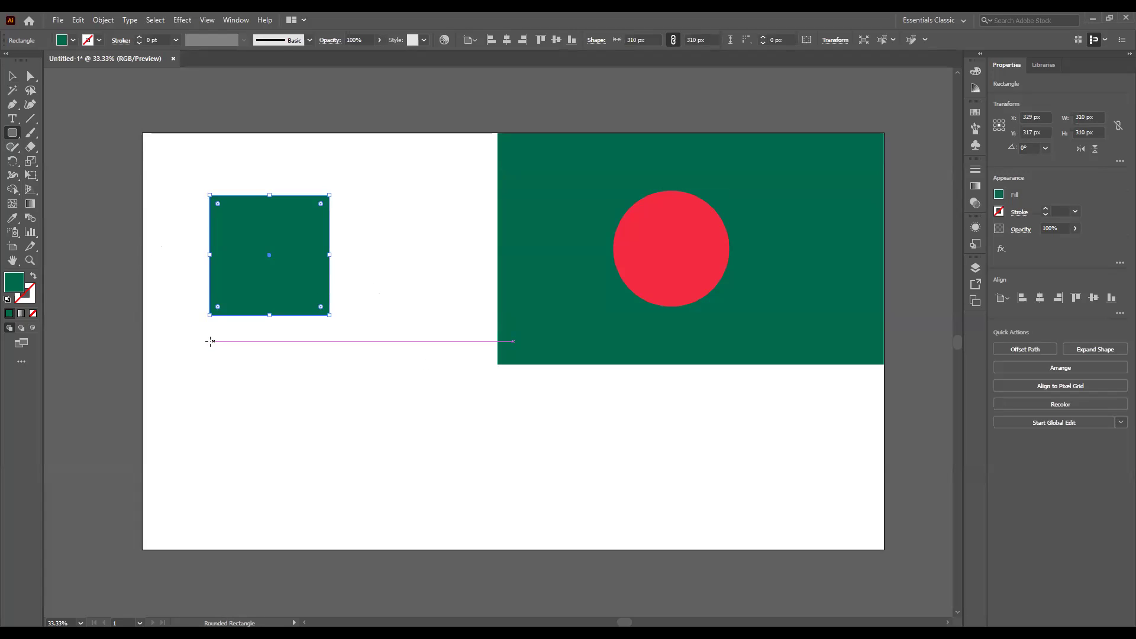
pyautogui.moveTo(210, 341); pyautogui.dragTo(331, 433)
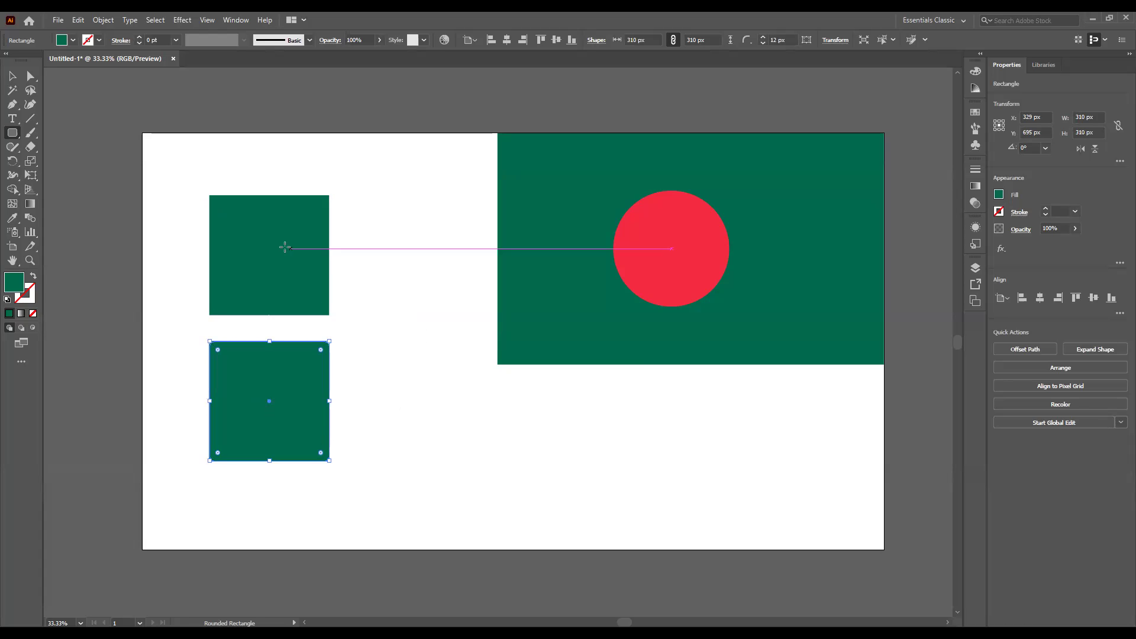
pyautogui.click(243, 274)
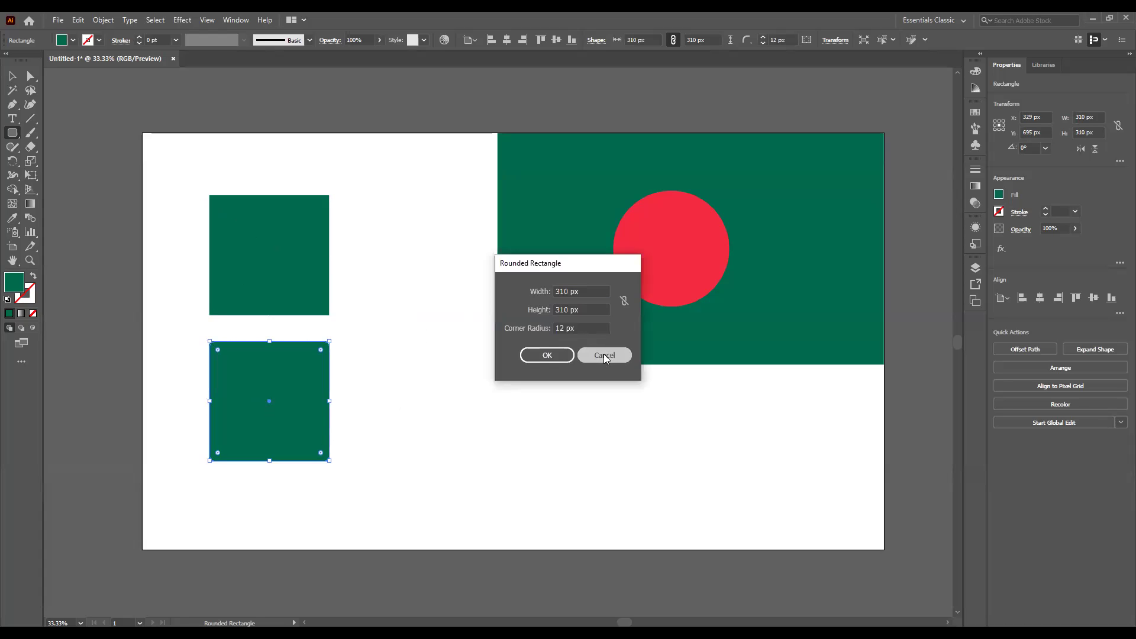
pyautogui.click(605, 354)
# Round the upper square's corners fully to form a circle, and undo the rounding
pyautogui.press('v')
pyautogui.click(223, 203)
pyautogui.moveTo(223, 205); pyautogui.dragTo(266, 256)
pyautogui.click(329, 304)
pyautogui.click(271, 253)
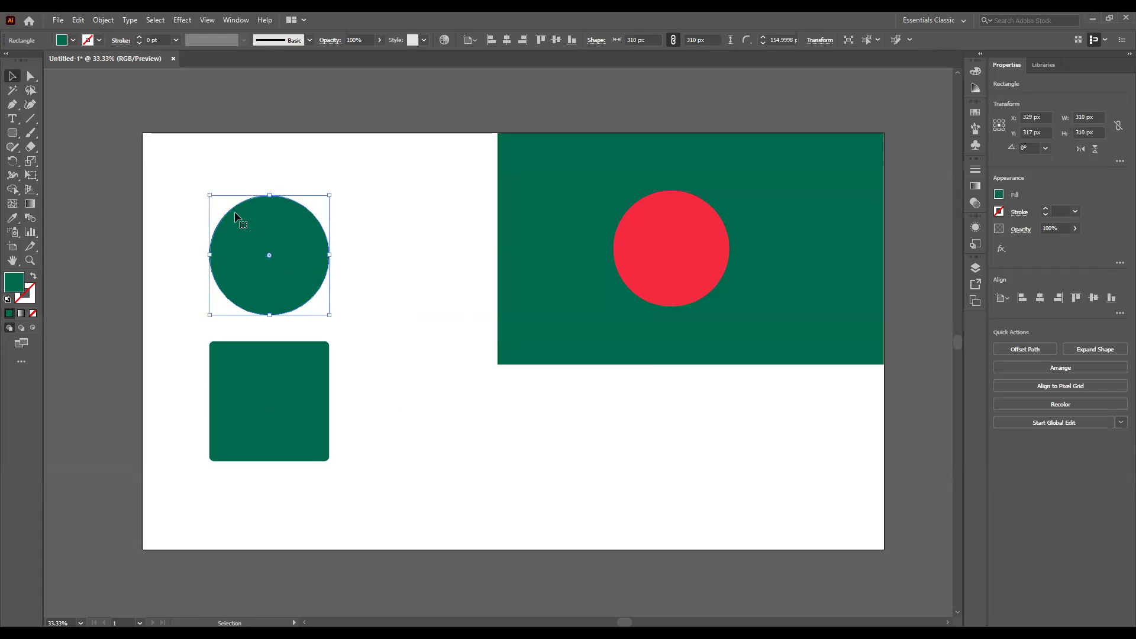
pyautogui.press('a')
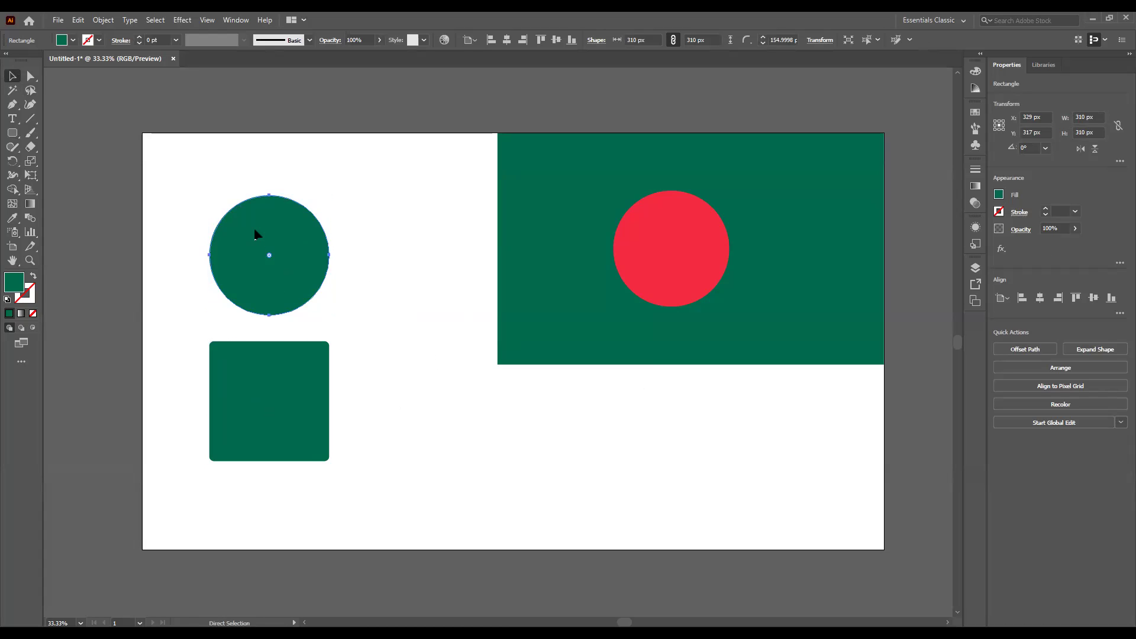
pyautogui.hotkey('ctrl', 'z')
# Round the upper square's corners freehand to about 51 px and the lower square's corners to about 106 px
pyautogui.press('v')
pyautogui.moveTo(223, 208); pyautogui.dragTo(228, 219)
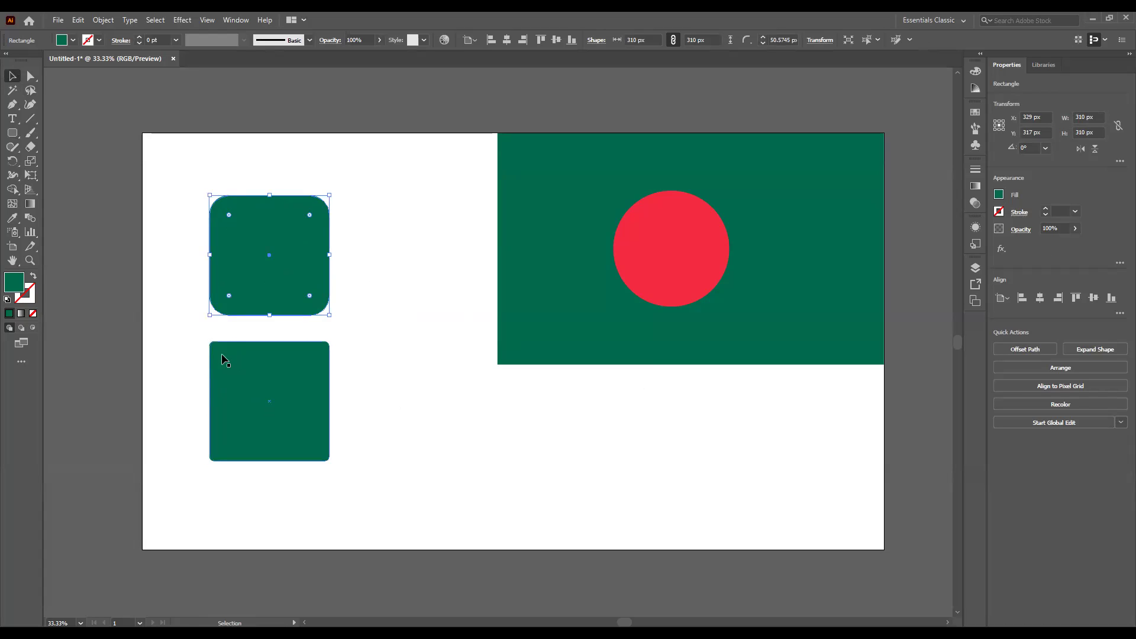
pyautogui.click(233, 372)
pyautogui.moveTo(220, 352); pyautogui.dragTo(250, 382)
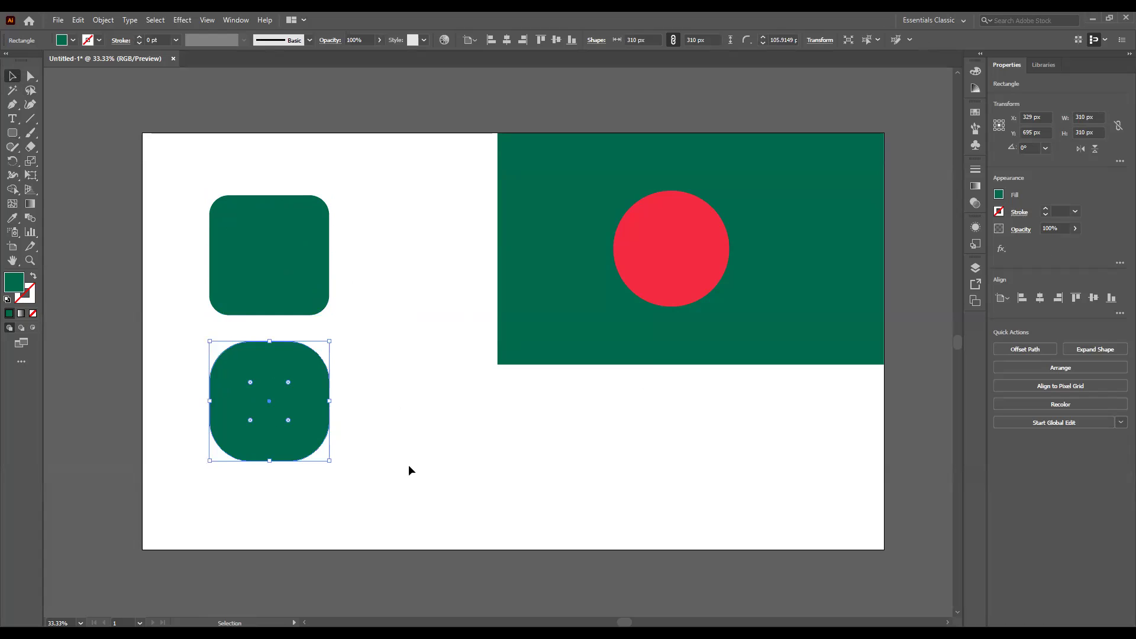
# Set the upper green square's corner radius to exactly 100 px
pyautogui.click(251, 251)
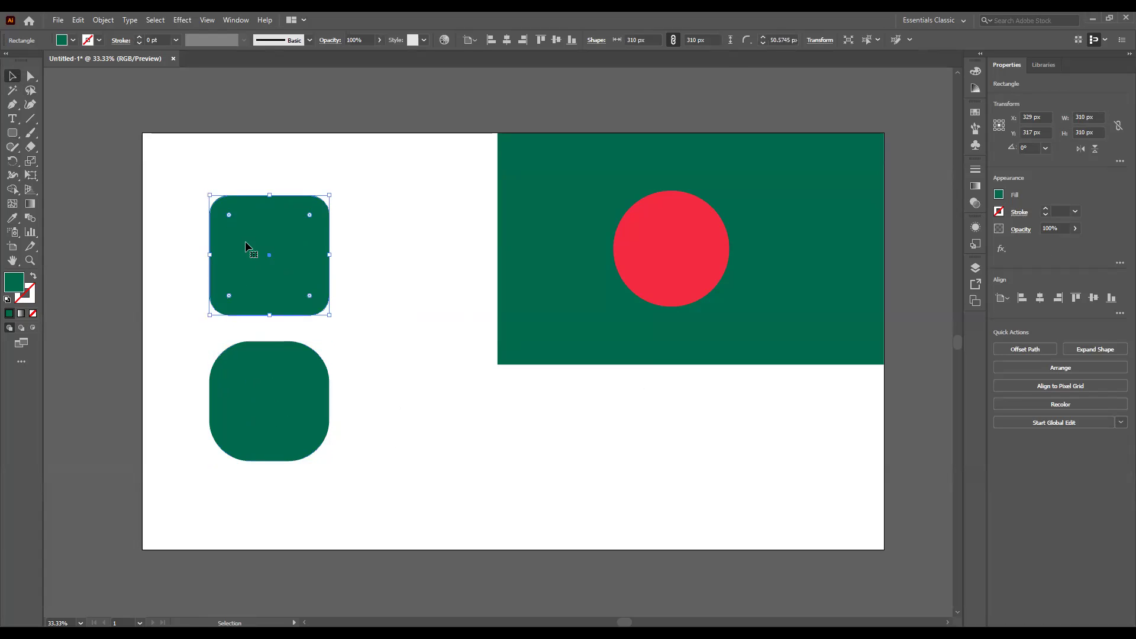
pyautogui.doubleClick(794, 39)
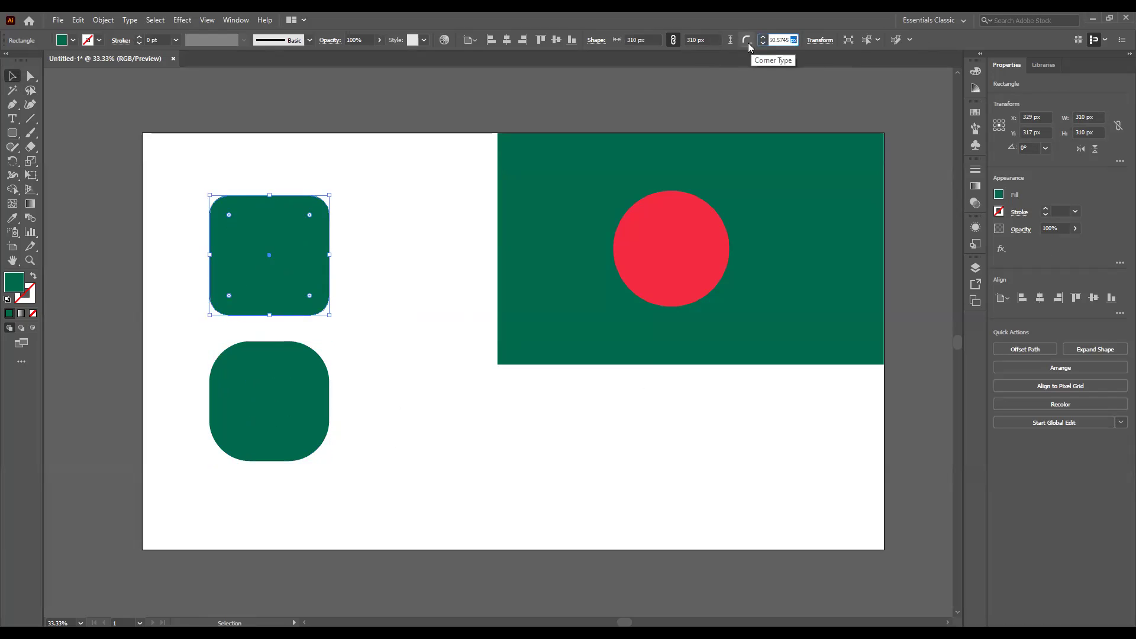
pyautogui.moveTo(796, 39); pyautogui.dragTo(764, 40)
pyautogui.write('100')
pyautogui.press('Return')
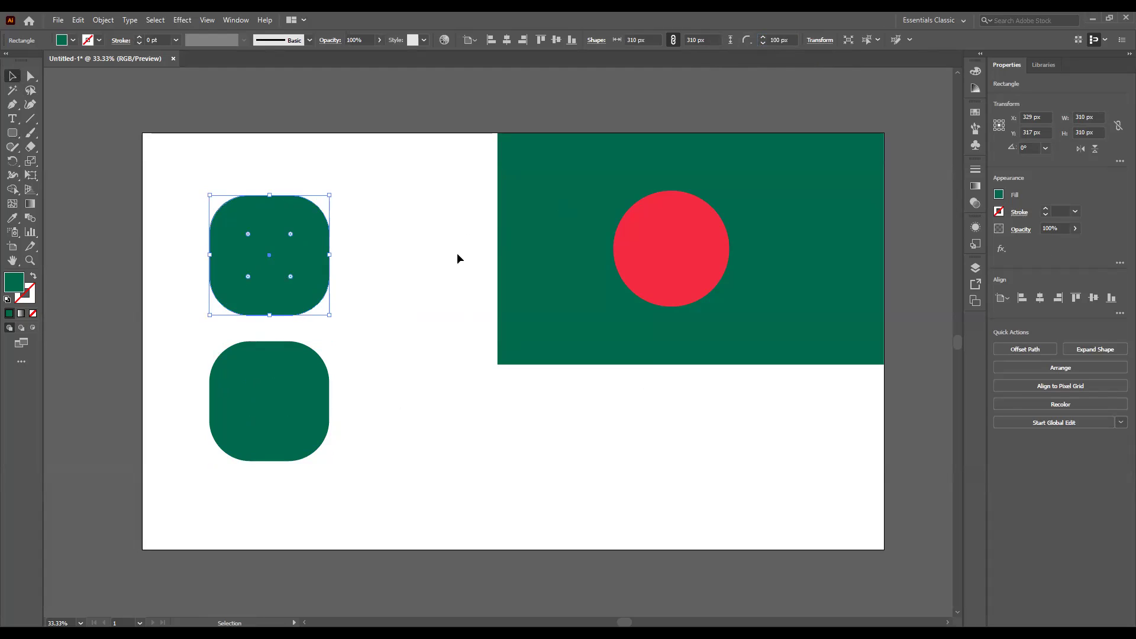
# Set the lower green square's corner radius to 100 px and deselect it
pyautogui.click(264, 390)
pyautogui.doubleClick(780, 40)
pyautogui.write('100')
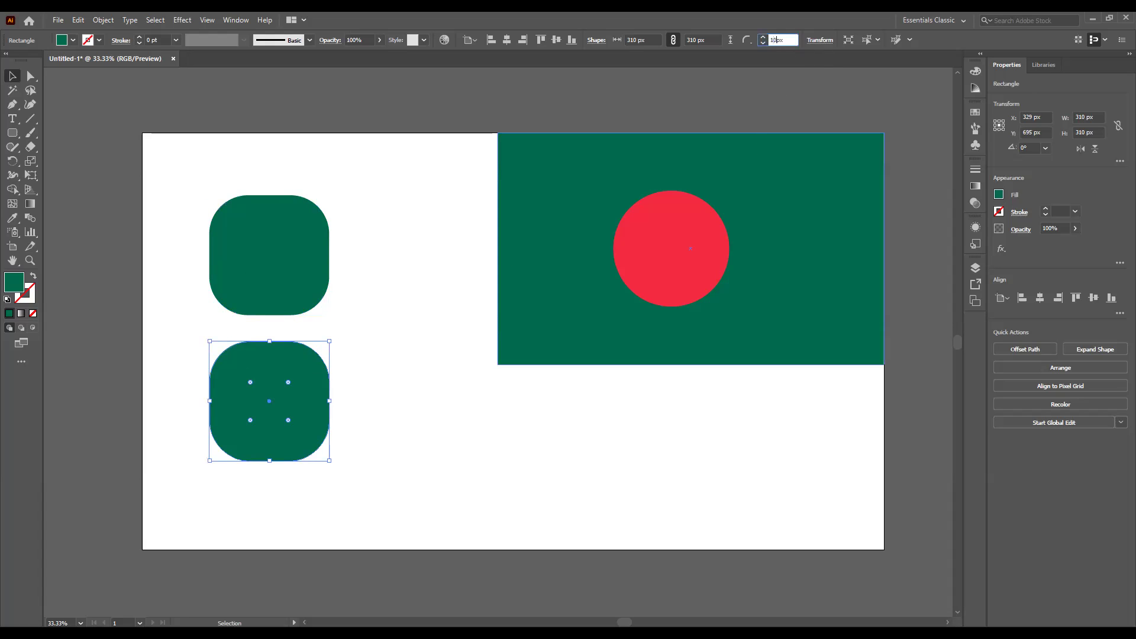
pyautogui.press('Return')
pyautogui.click(412, 385)
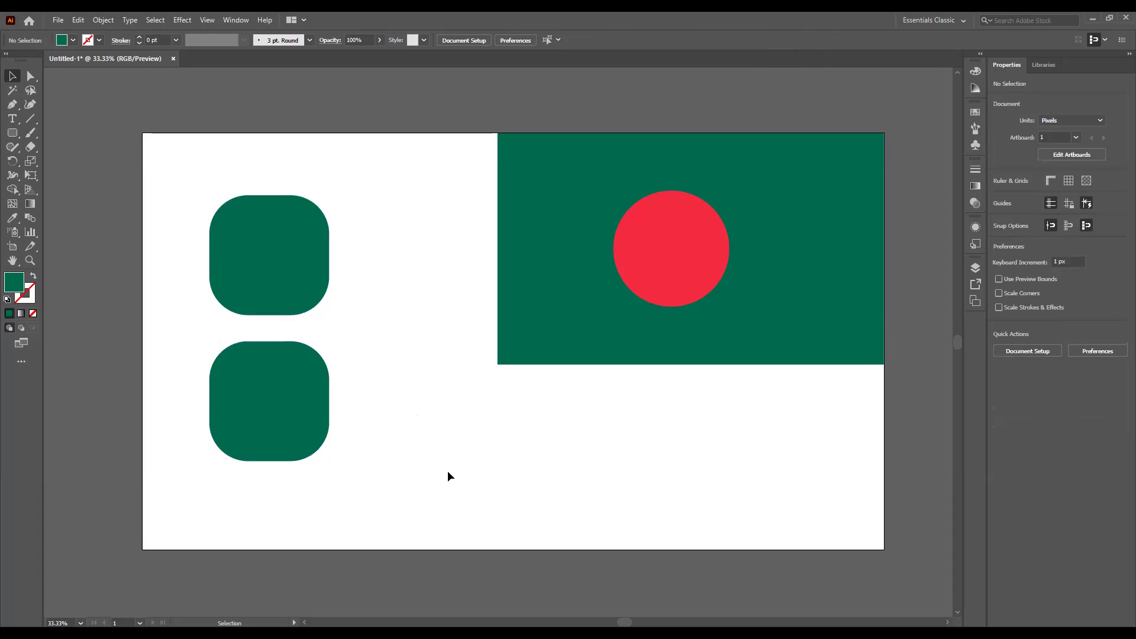
pyautogui.press('ctrl')
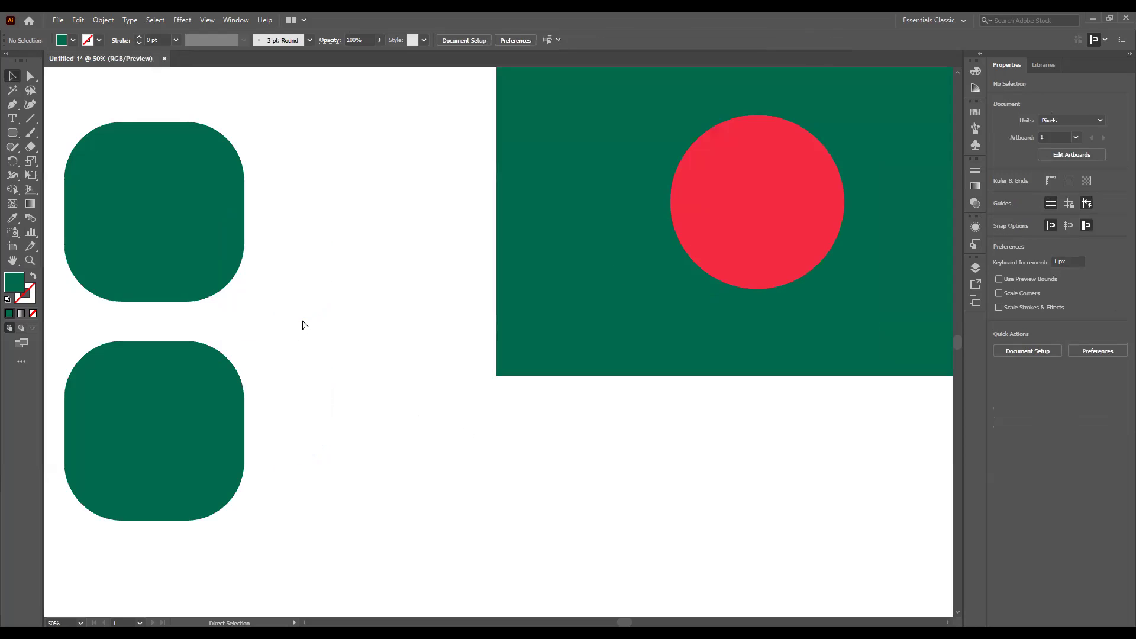
pyautogui.keyDown('ctrl'); pyautogui.click(301, 319); pyautogui.keyUp('ctrl')
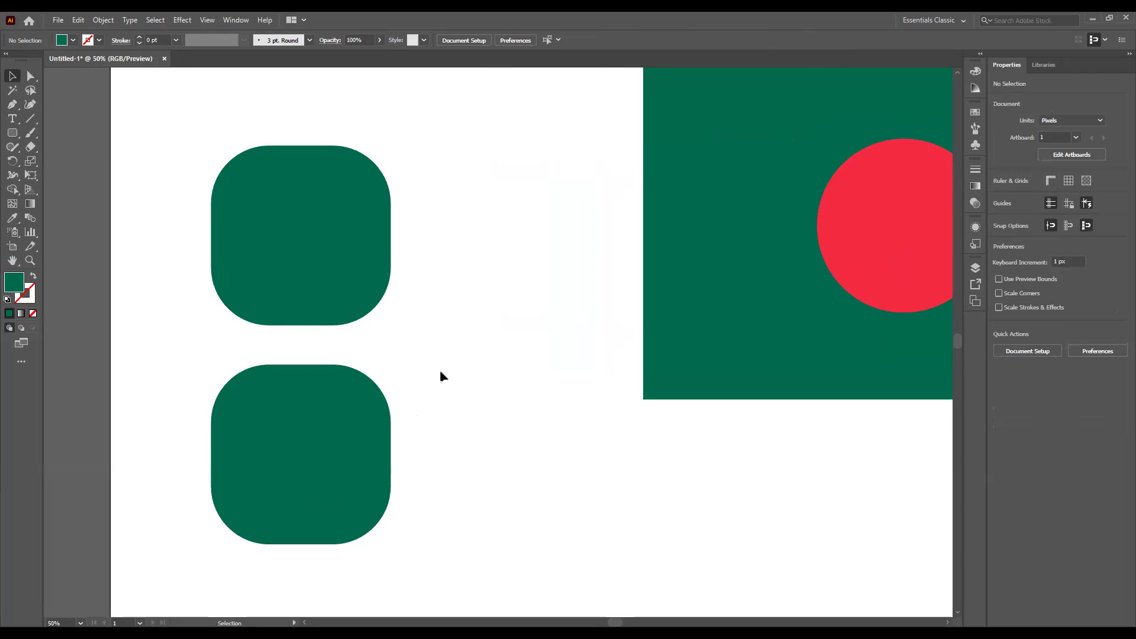
pyautogui.hotkey('ctrl', '=')
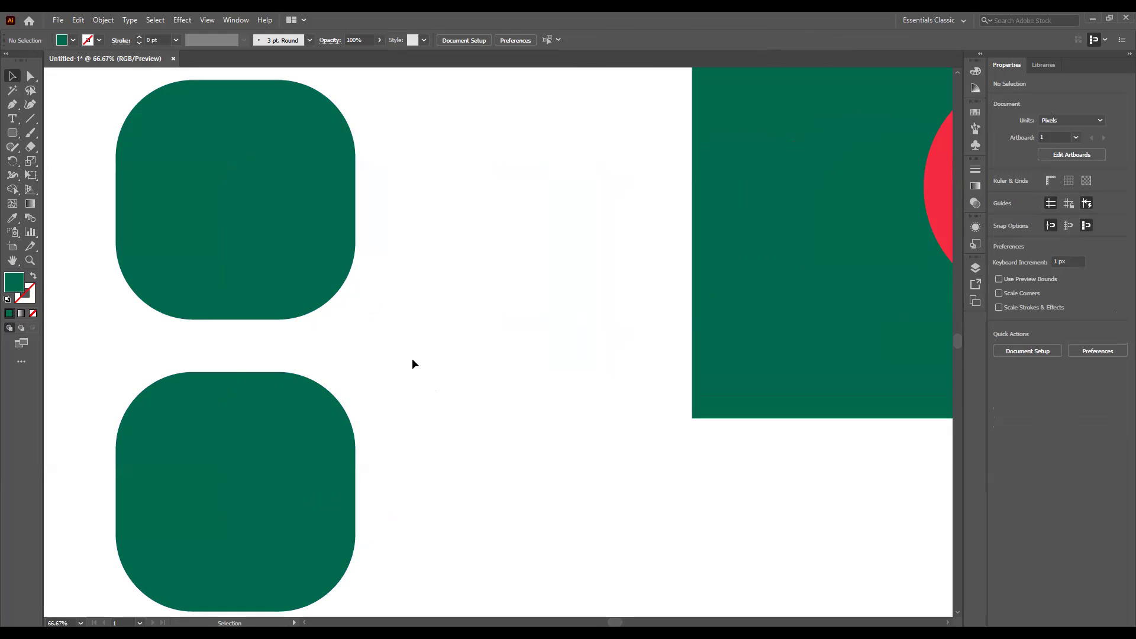
pyautogui.hotkey('ctrl', '-')
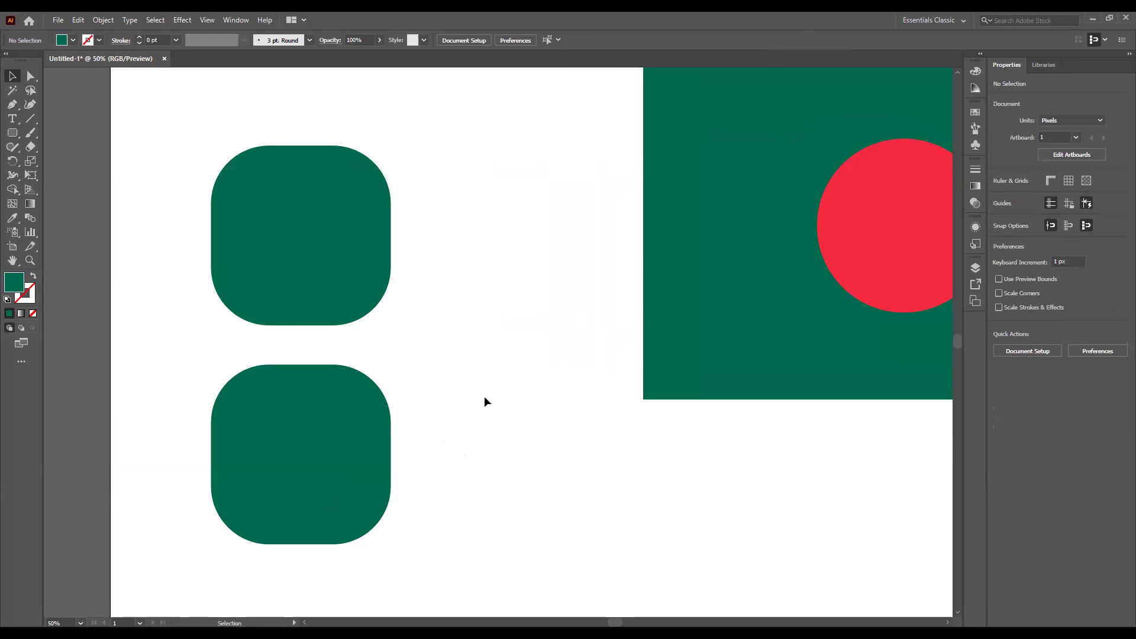
# Select the upper and lower rounded green squares in turn to compare their corner radii
pyautogui.moveTo(278, 419)
pyautogui.mouseDown()
pyautogui.moveTo(289, 416)
pyautogui.moveTo(279, 416)
pyautogui.mouseUp()
pyautogui.click(296, 247)
pyautogui.click(327, 515)
pyautogui.click(355, 269)
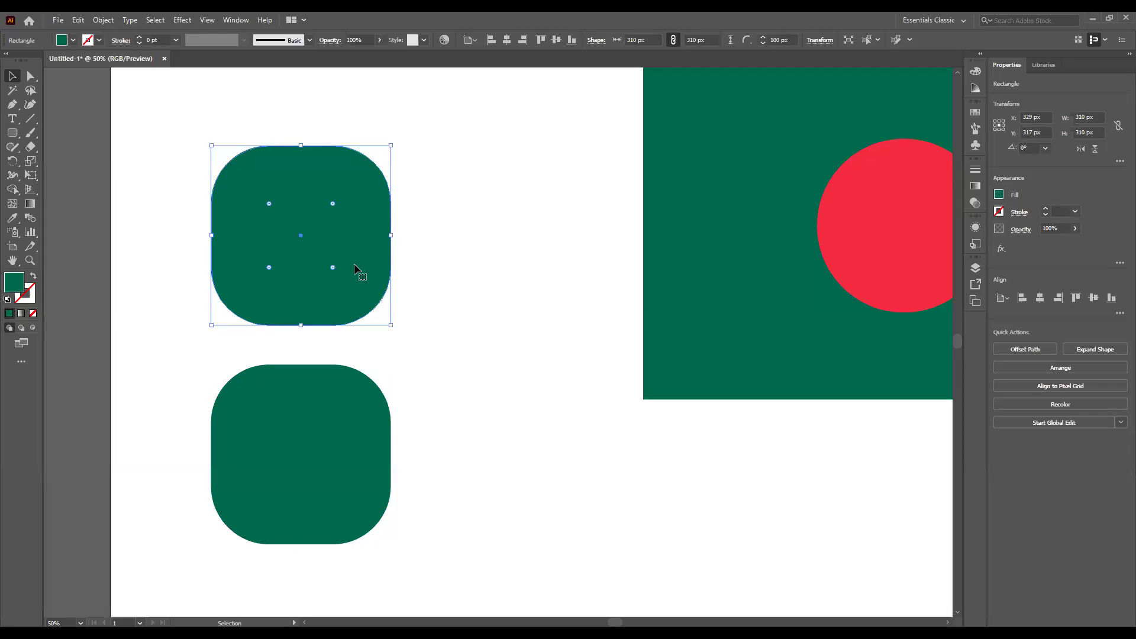
pyautogui.rightClick(351, 263)
pyautogui.click(352, 238)
pyautogui.doubleClick(352, 236)
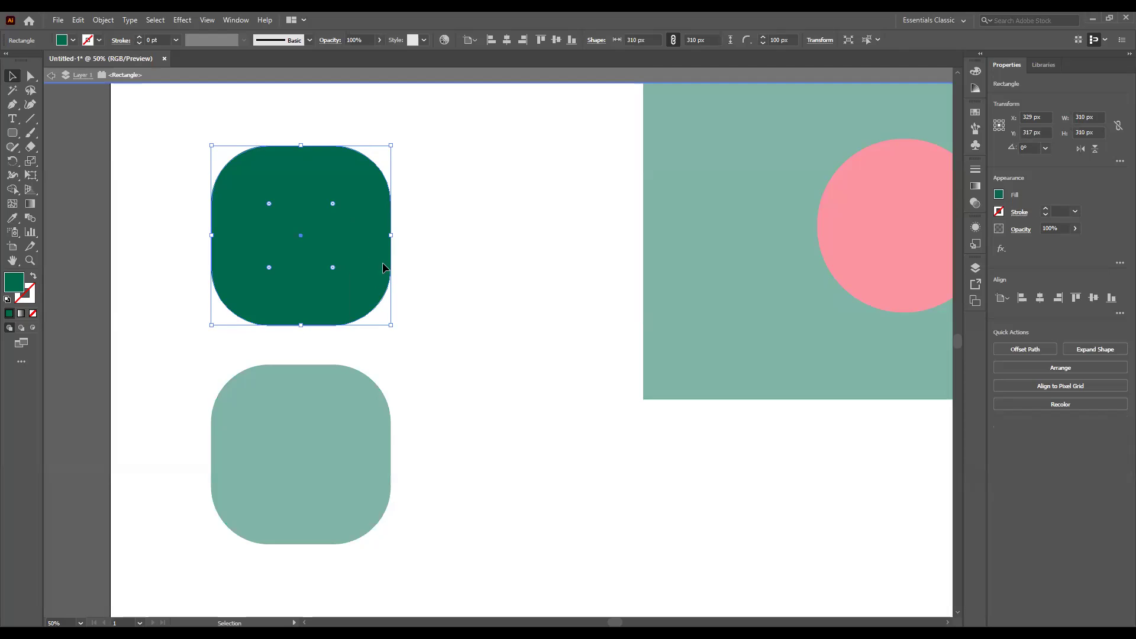
pyautogui.click(485, 285)
pyautogui.doubleClick(476, 292)
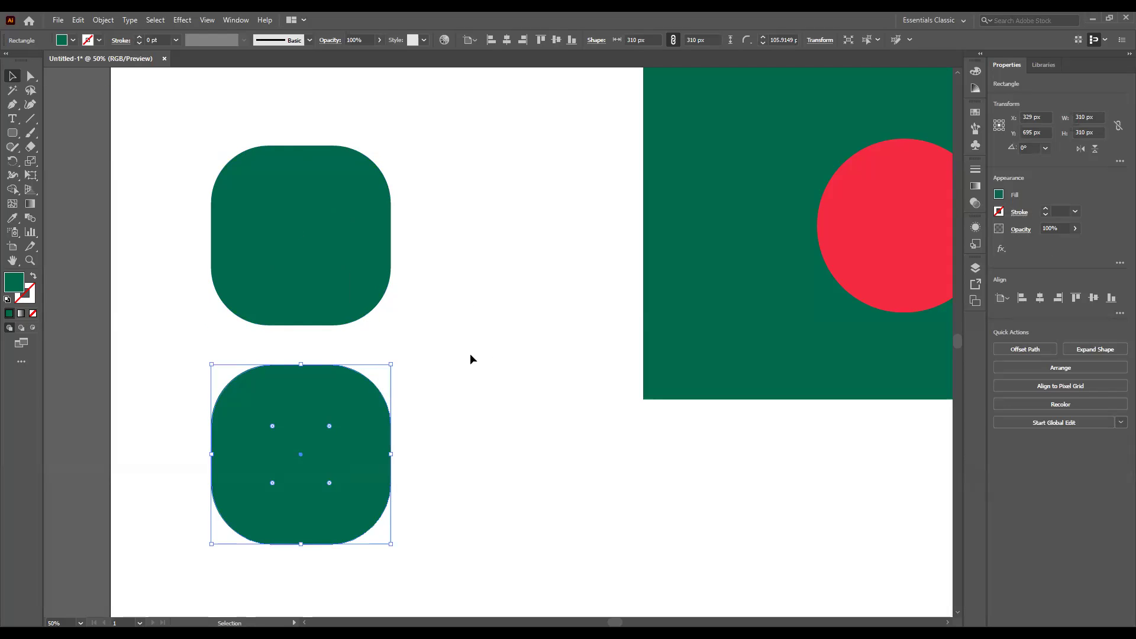
# Check the lower rounded green square's corner radius against the upper one's again and leave both deselected
pyautogui.click(452, 363)
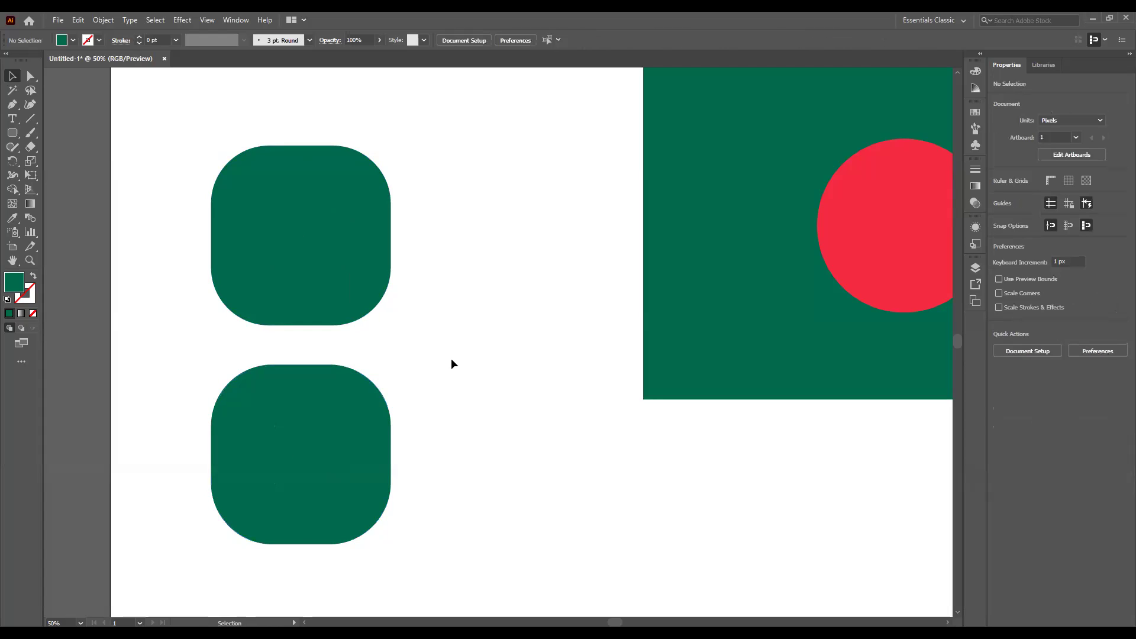
pyautogui.click(337, 236)
pyautogui.click(315, 436)
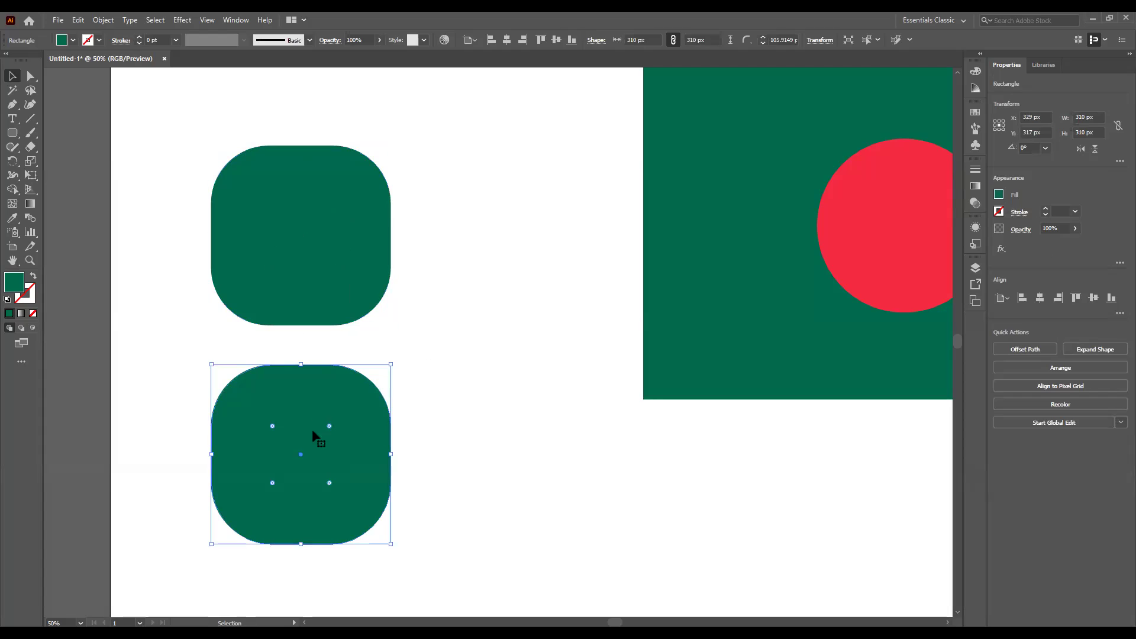
pyautogui.click(499, 310)
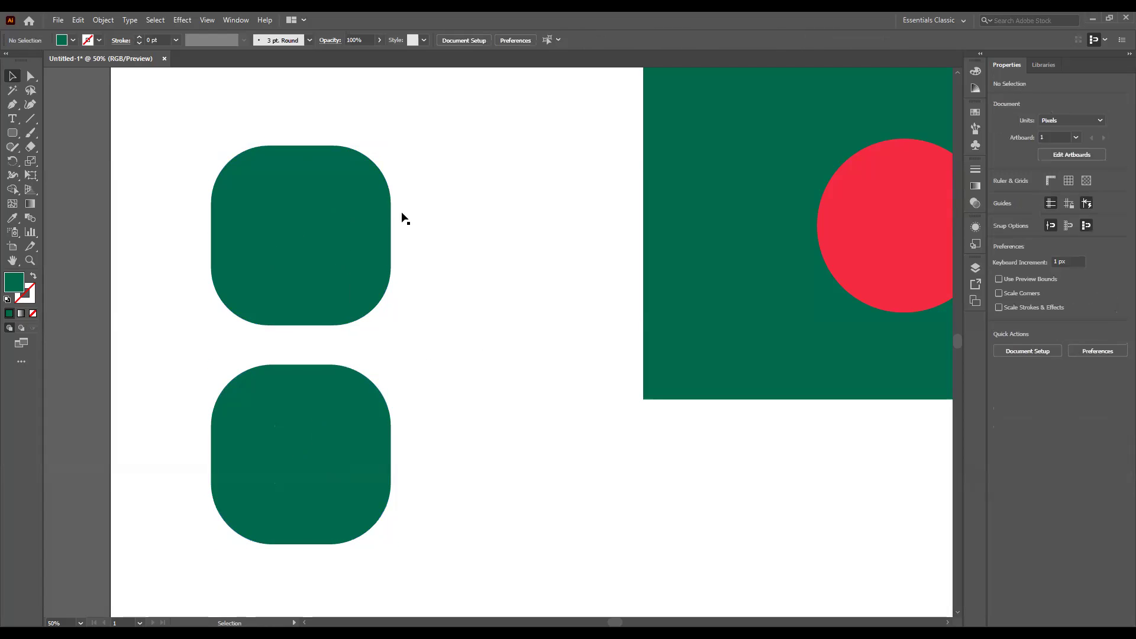
pyautogui.click(308, 41)
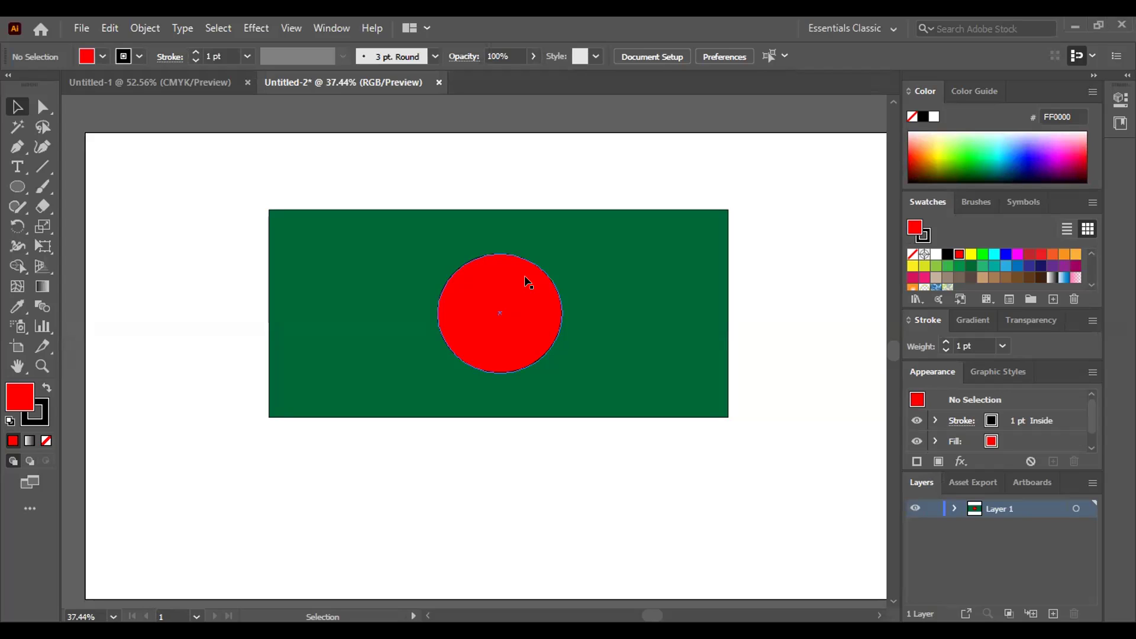
# Remove the black stroke from the red circle at the centre of the green flag rectangle
pyautogui.click(526, 280)
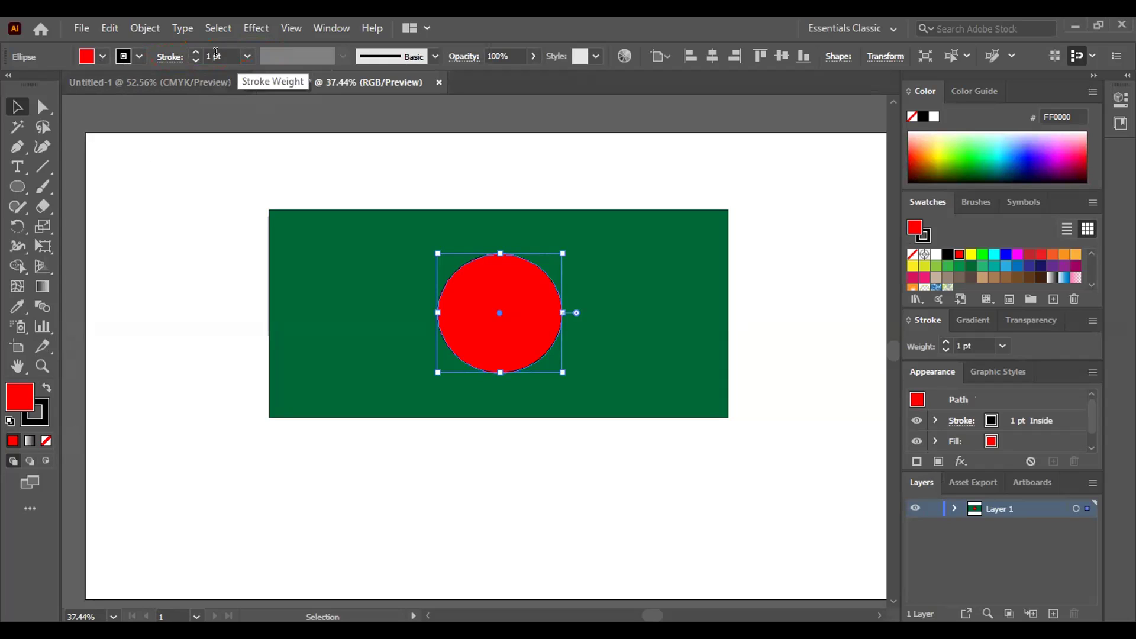
pyautogui.click(138, 55)
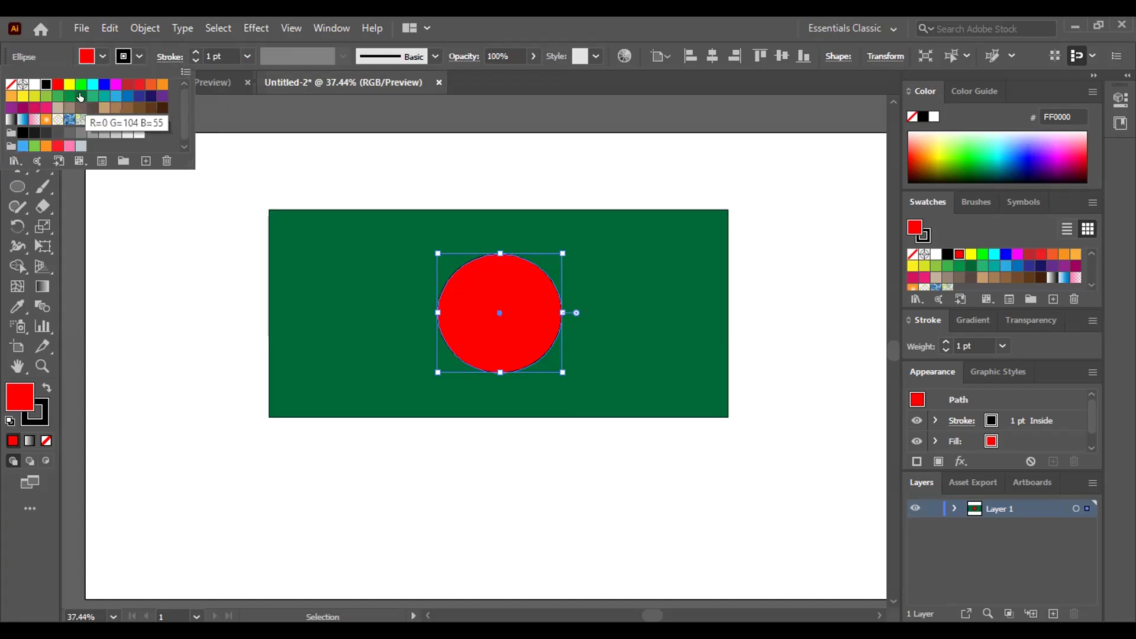
pyautogui.click(10, 84)
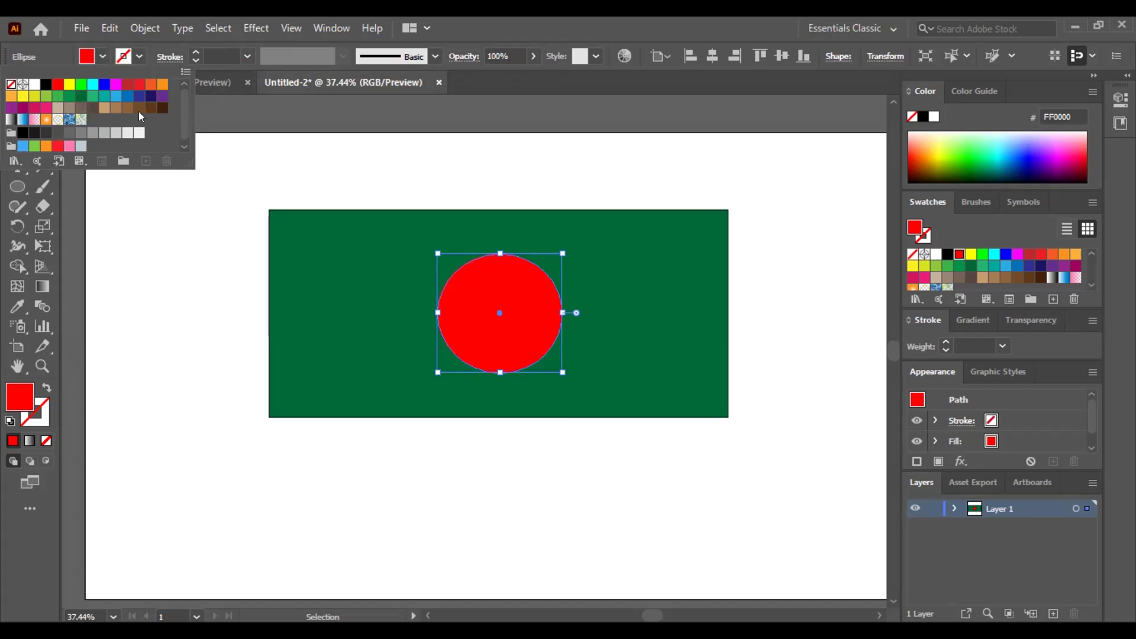
pyautogui.click(191, 210)
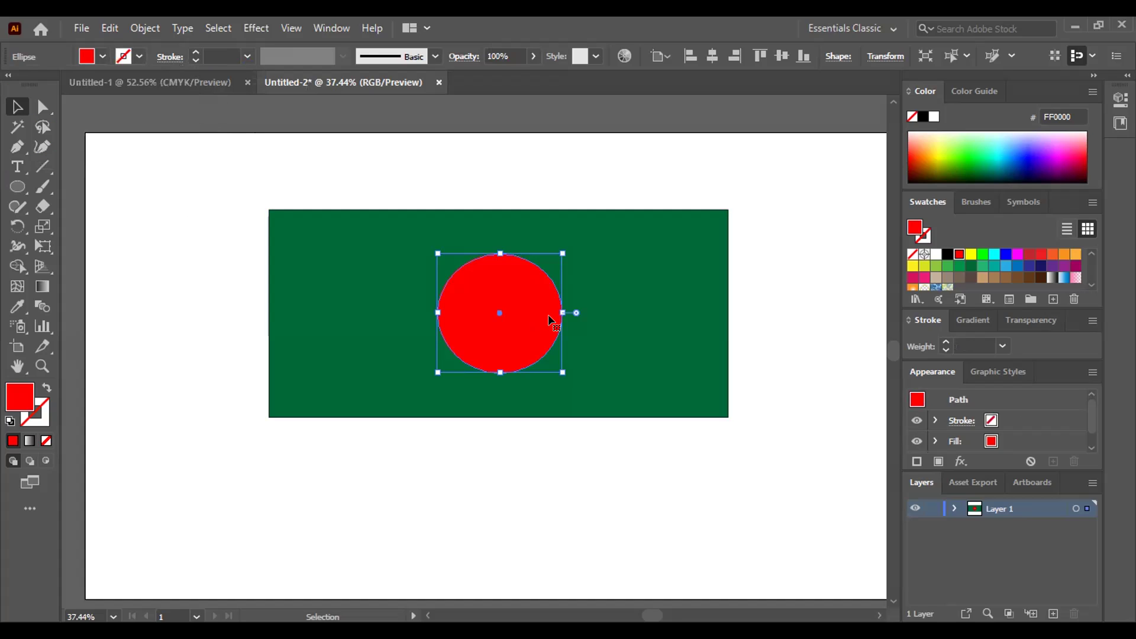
pyautogui.click(617, 305)
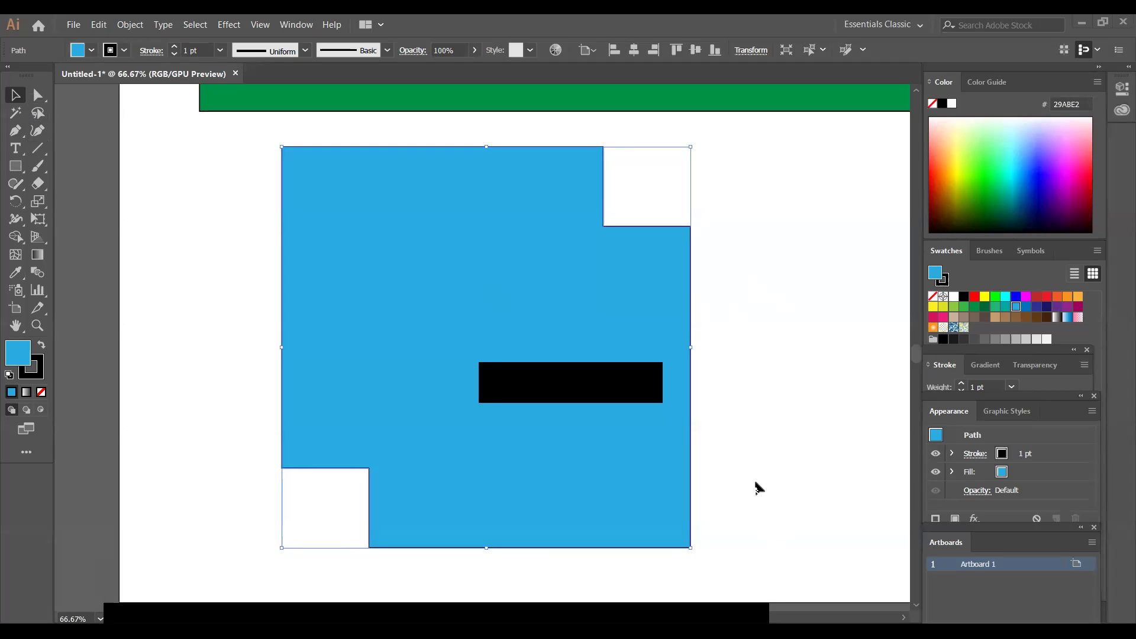
# Deselect the blue notched shape and bring the whole artboard into view at 33.33% zoom
pyautogui.hotkey('ctrl', 'shift', 'b')
pyautogui.hotkey('ctrl', 'z')
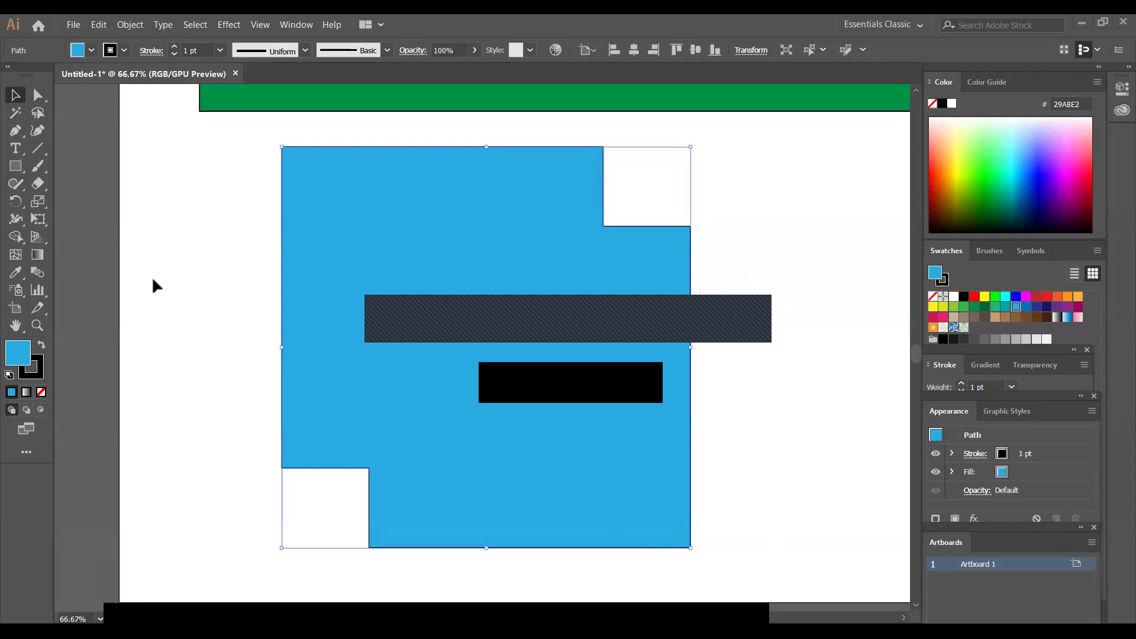
pyautogui.click(223, 305)
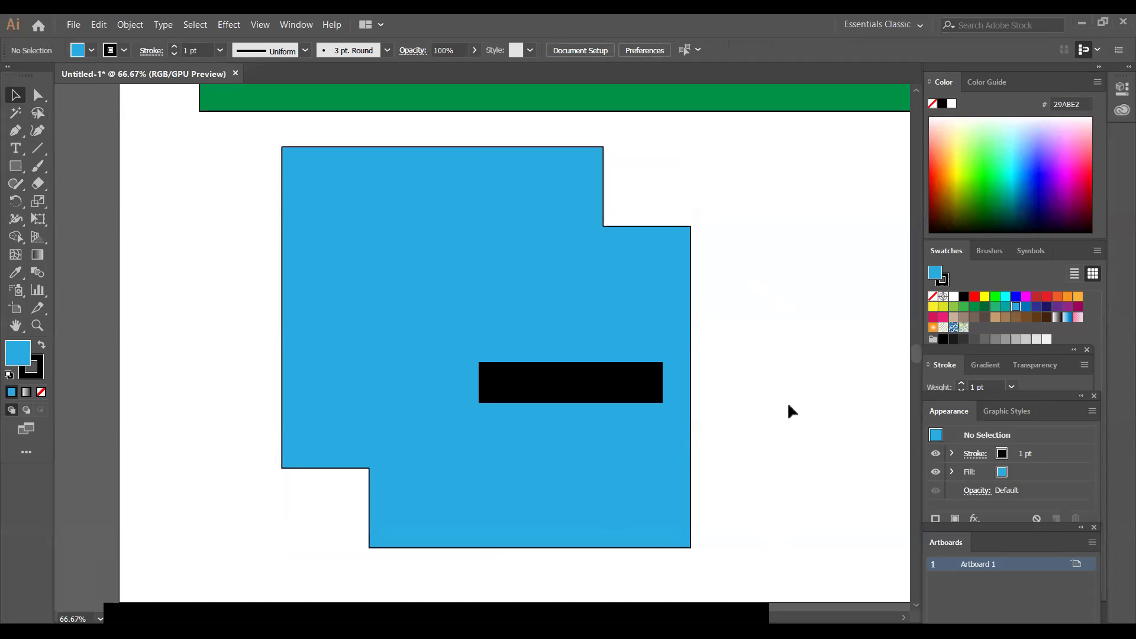
pyautogui.hotkey('ctrl', '-')
pyautogui.hotkey('ctrl', '-')
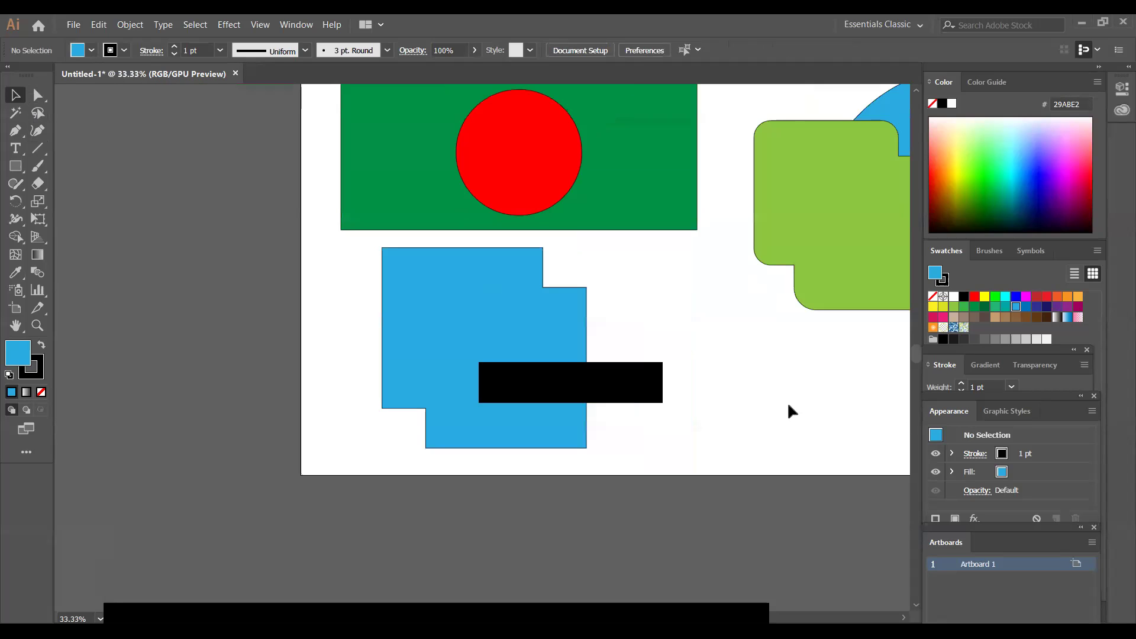
pyautogui.hotkey('ctrl', '-')
pyautogui.hotkey('ctrl', '-')
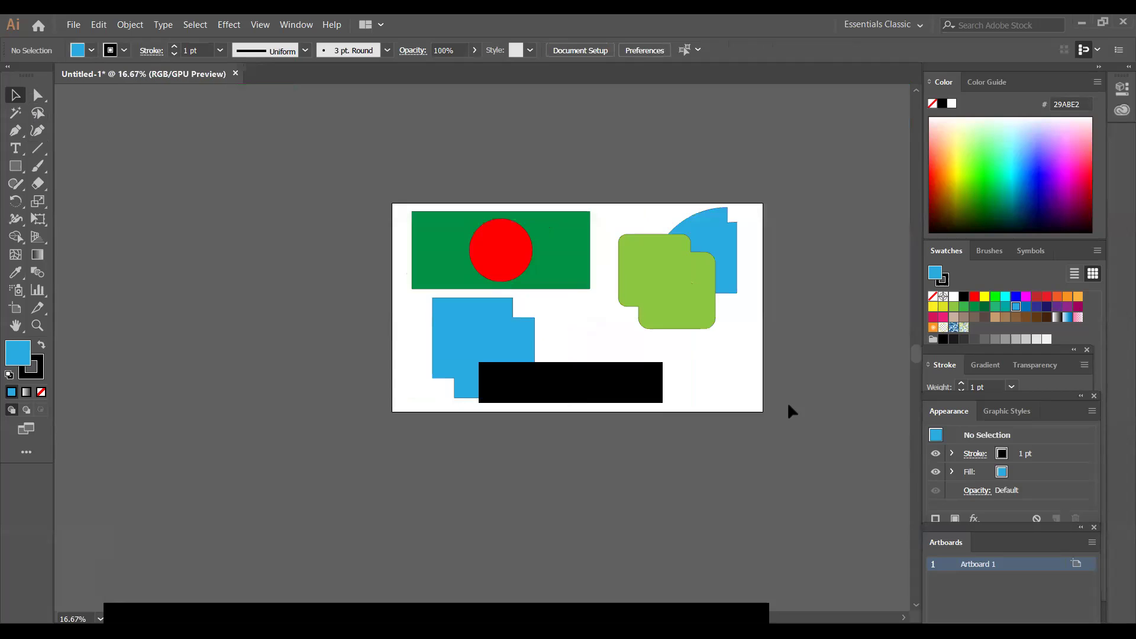
pyautogui.hotkey('ctrl', '=')
pyautogui.hotkey('ctrl', '=')
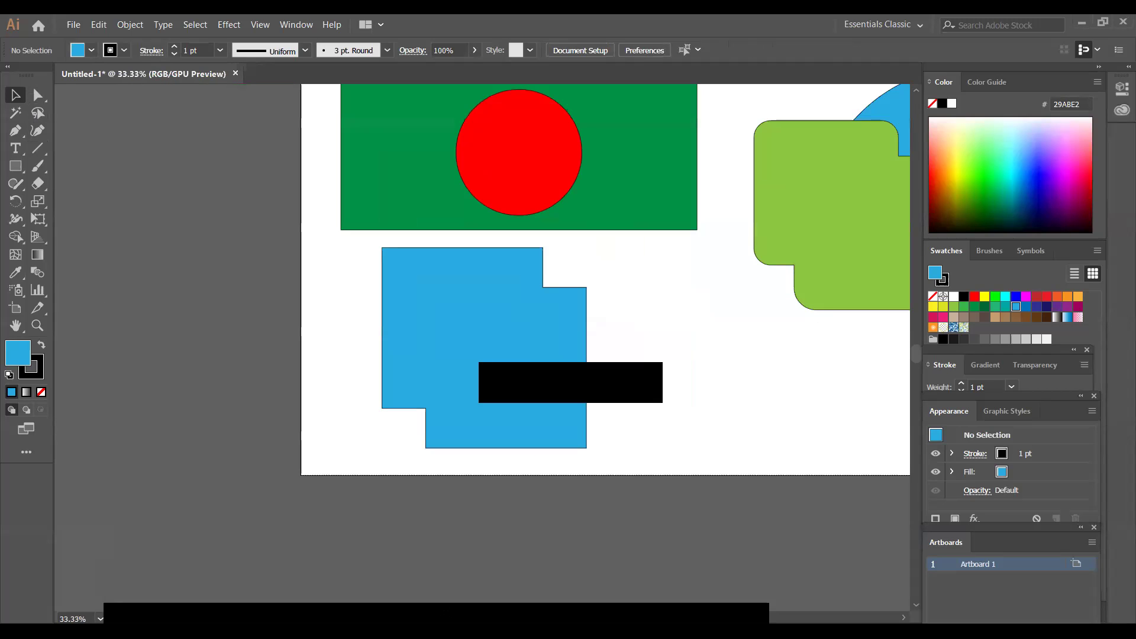
pyautogui.press('h')
pyautogui.moveTo(616, 304); pyautogui.dragTo(439, 336)
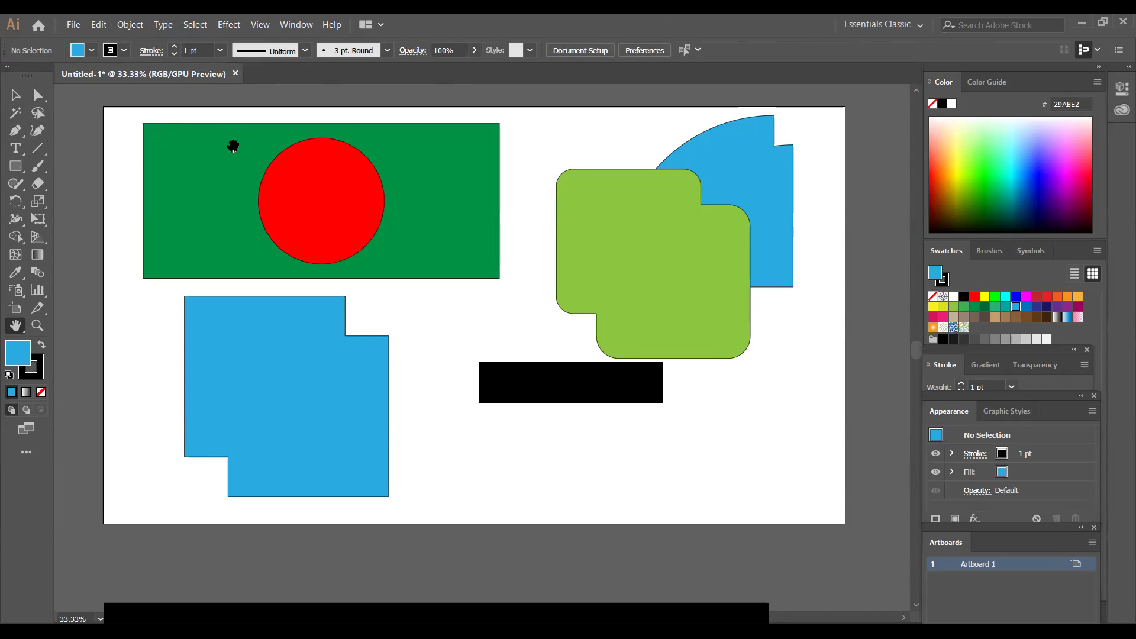
# Round all corners of the flag's green rectangle freehand to about 77 px with the Direct Selection tool, and deselect it
pyautogui.click(16, 96)
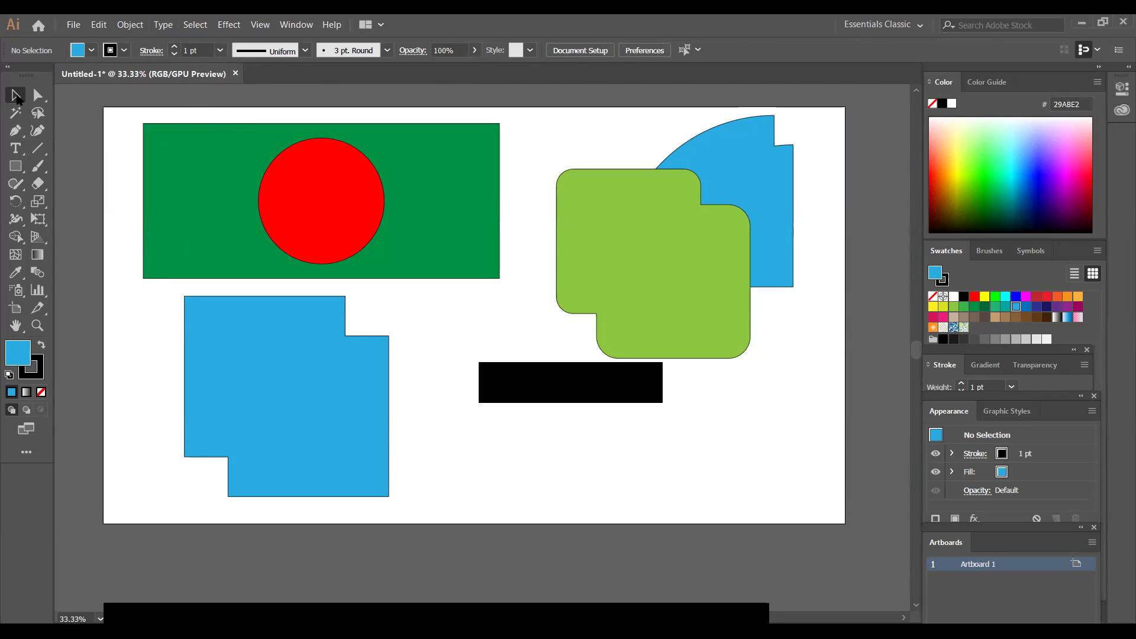
pyautogui.click(37, 95)
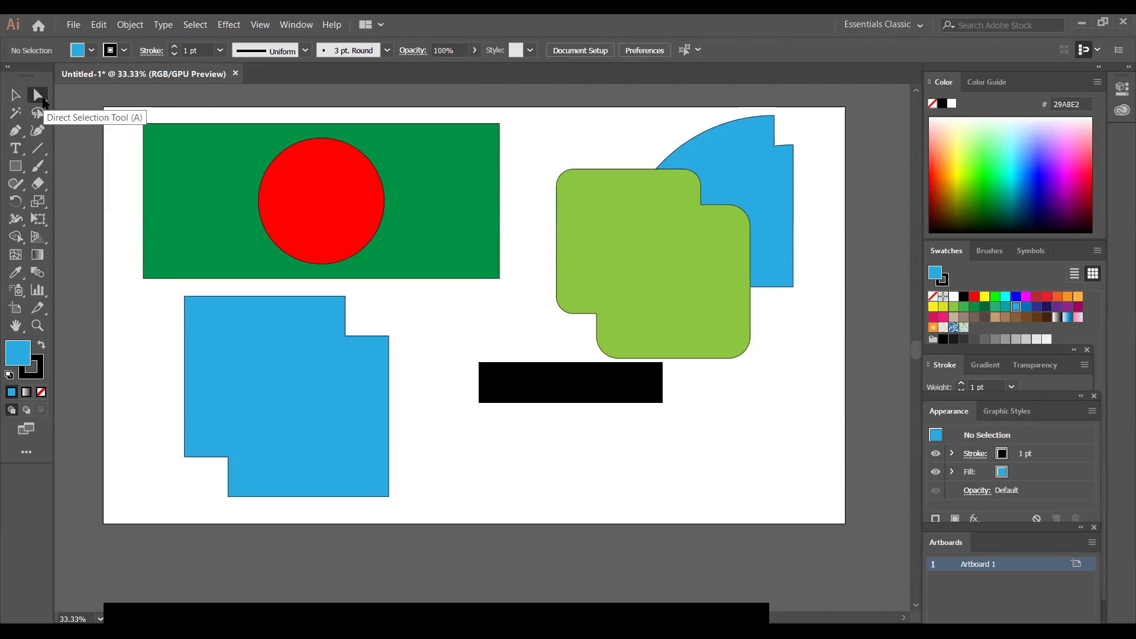
pyautogui.click(42, 102)
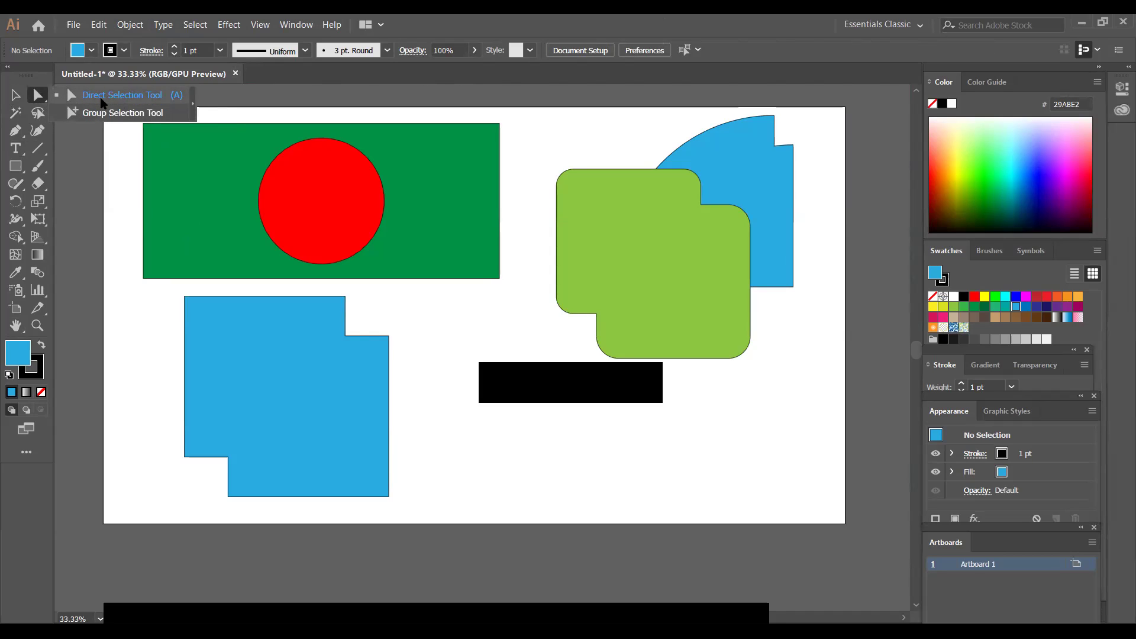
pyautogui.click(135, 101)
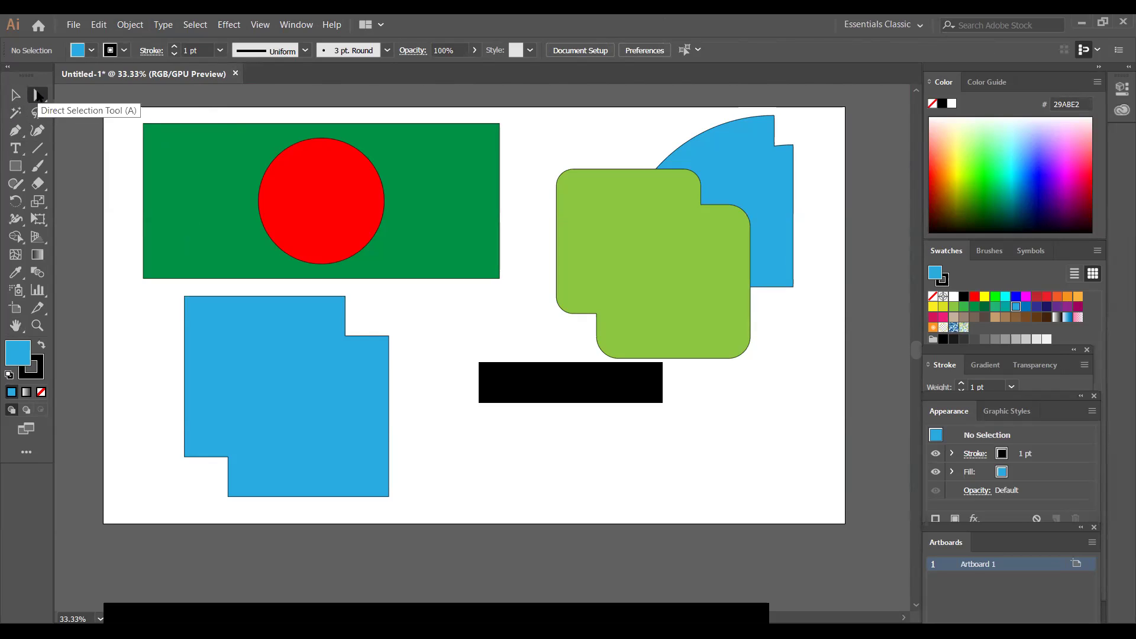
pyautogui.click(182, 208)
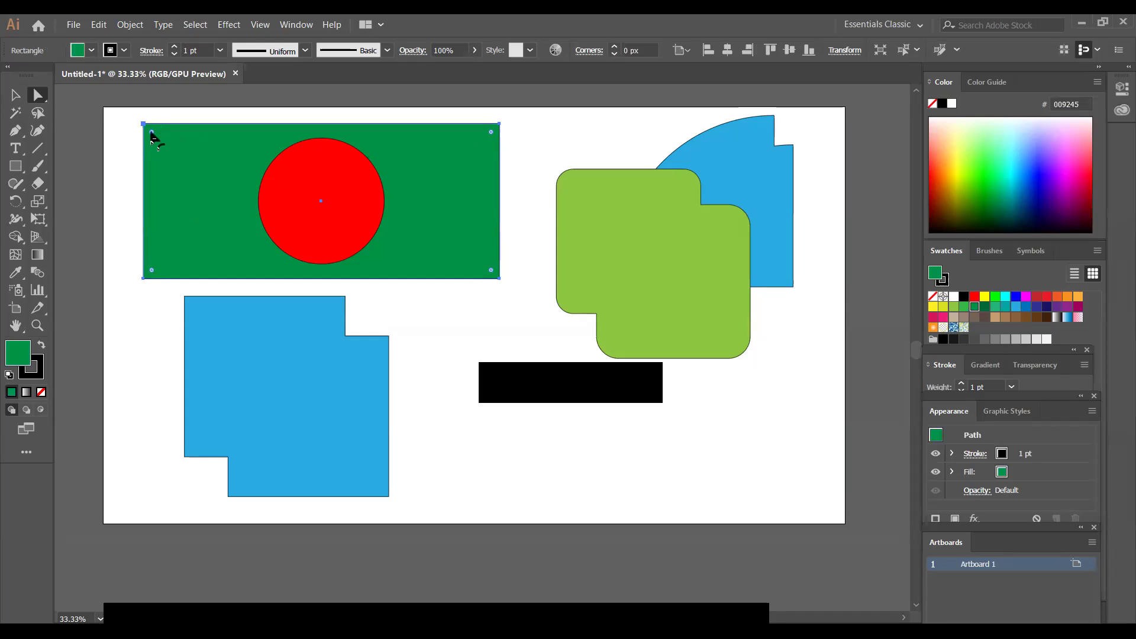
pyautogui.moveTo(151, 134); pyautogui.dragTo(171, 149)
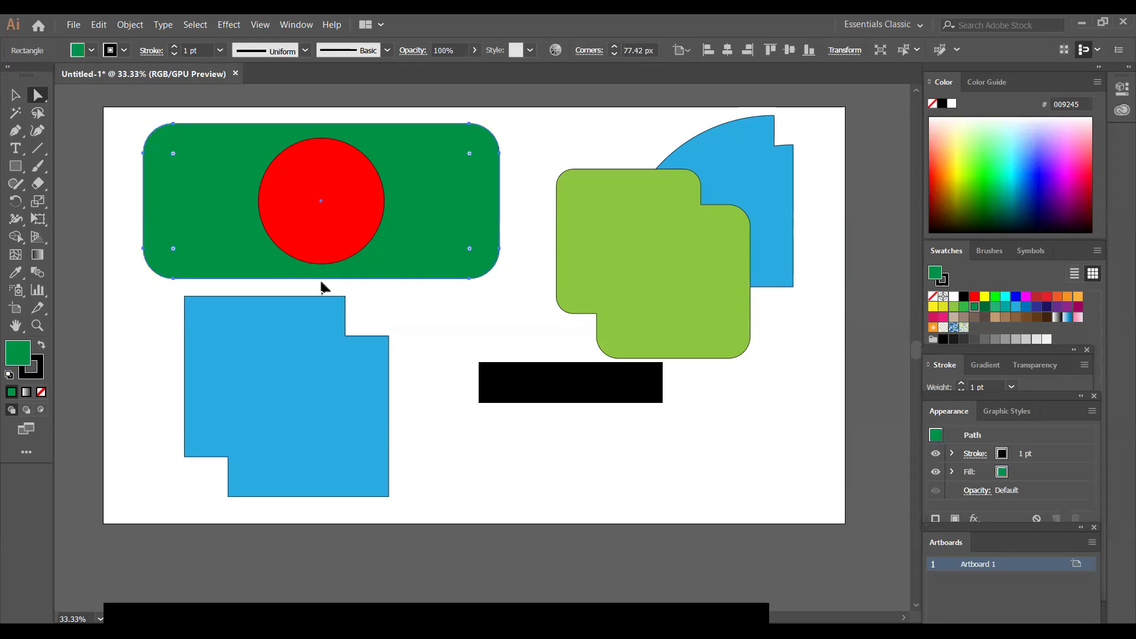
pyautogui.click(475, 355)
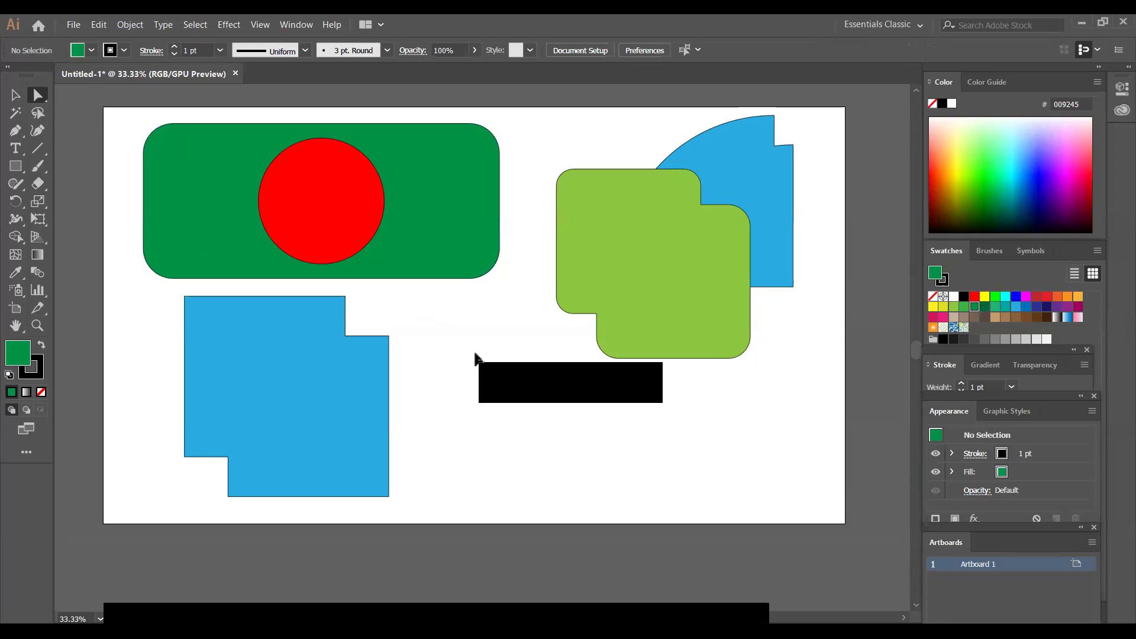
# Select the dark green rectangle, the light green shape and the red circle by colour in turn with the Magic Wand tool
pyautogui.click(15, 113)
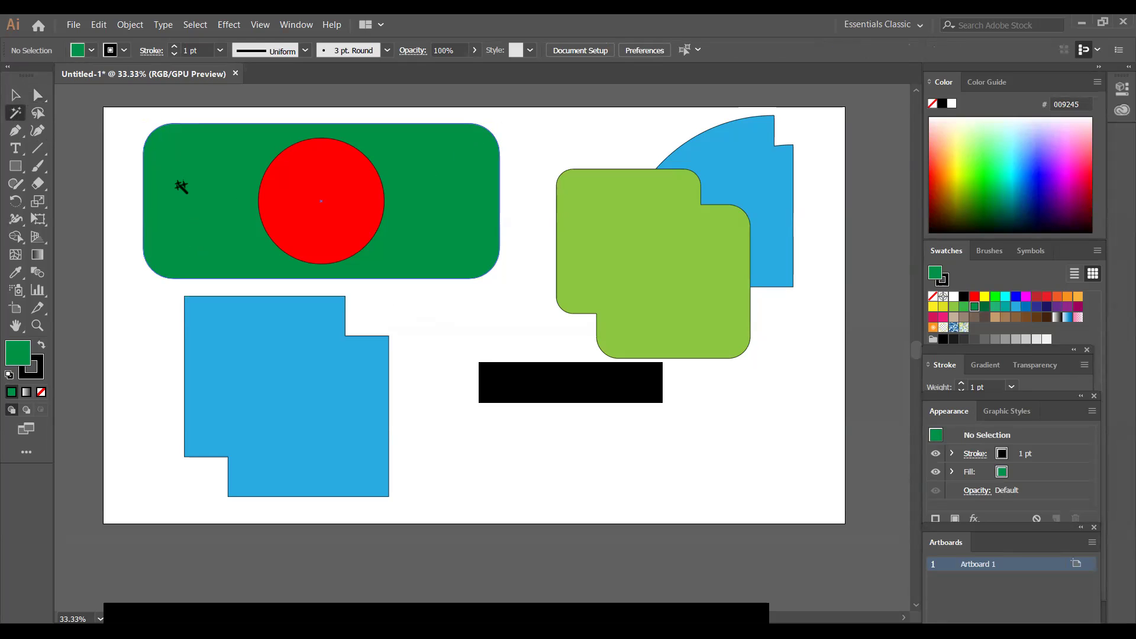
pyautogui.click(181, 185)
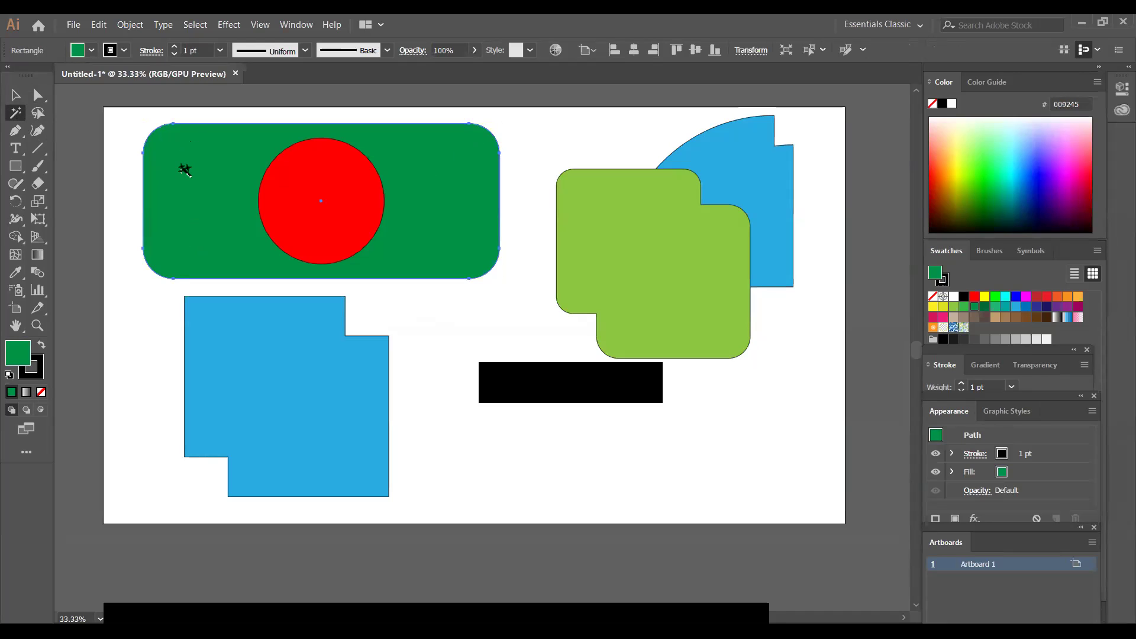
pyautogui.click(654, 219)
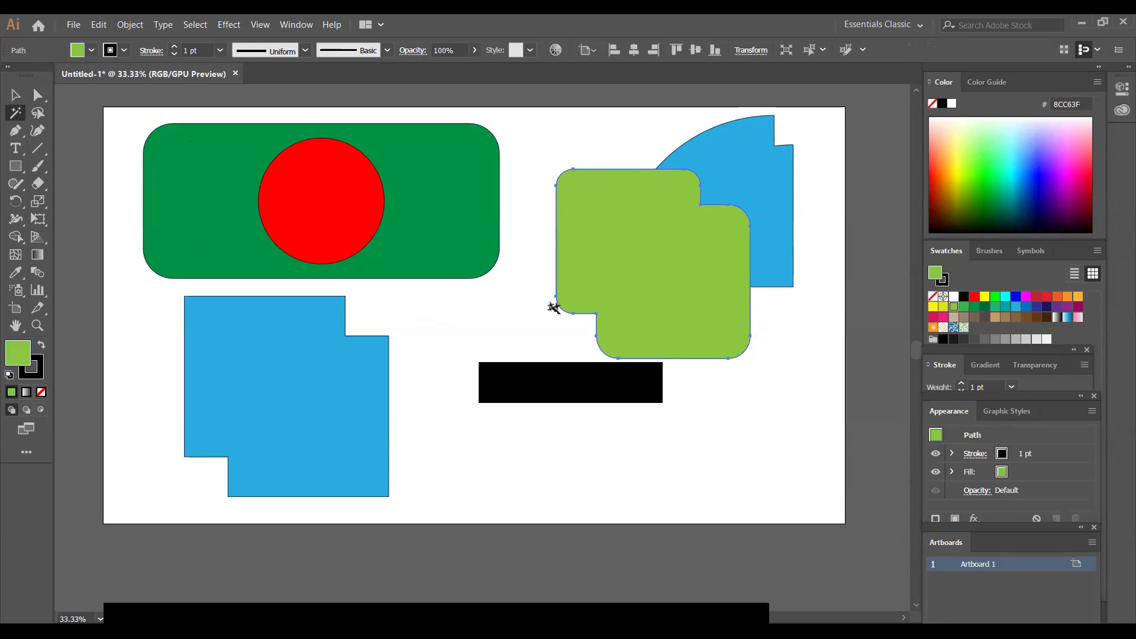
pyautogui.click(401, 220)
pyautogui.click(348, 223)
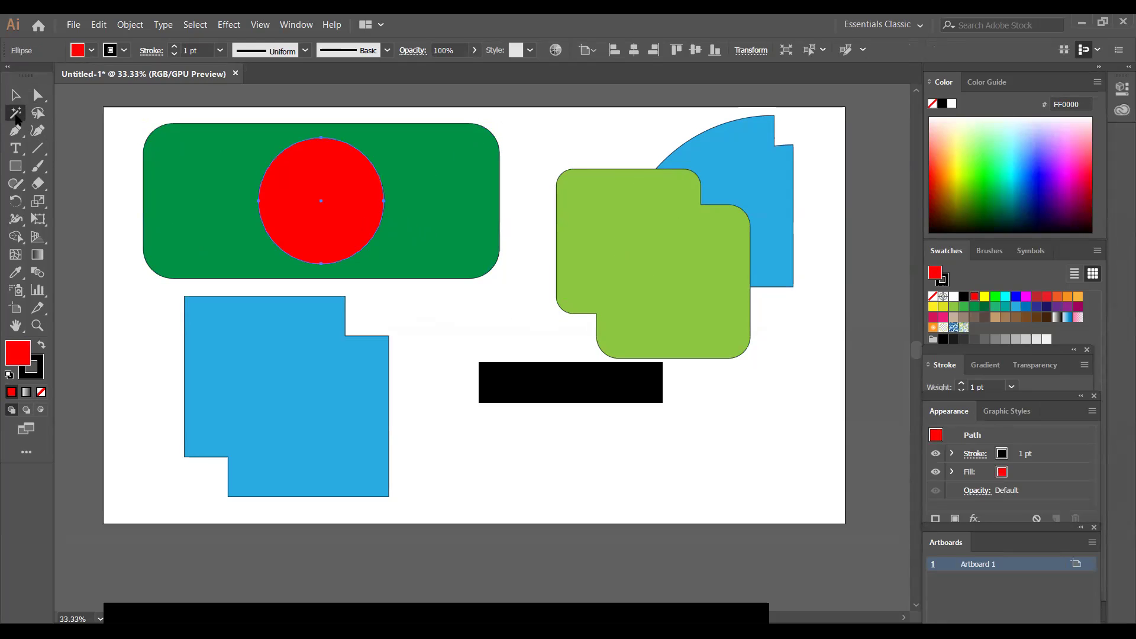
# Select the anchor points of the flag's green rectangle, and those of the red circle, with the Lasso tool
pyautogui.click(38, 116)
pyautogui.moveTo(129, 133)
pyautogui.mouseDown()
pyautogui.moveTo(143, 167)
pyautogui.moveTo(191, 169)
pyautogui.moveTo(183, 117)
pyautogui.moveTo(120, 120)
pyautogui.moveTo(136, 141)
pyautogui.mouseUp()
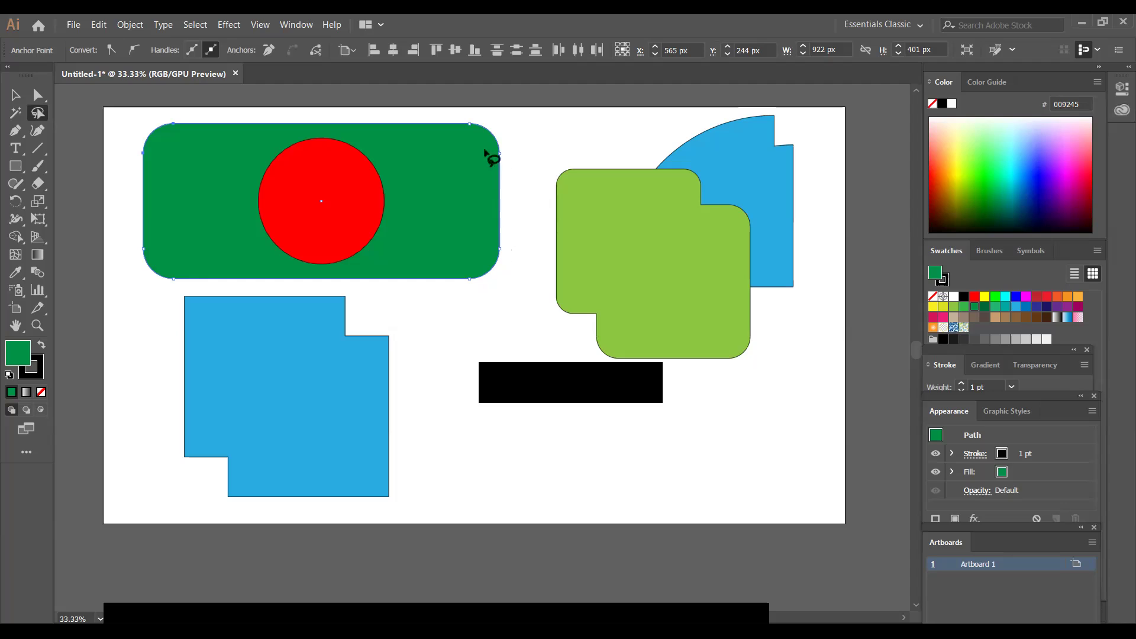
pyautogui.moveTo(138, 216); pyautogui.dragTo(512, 203)
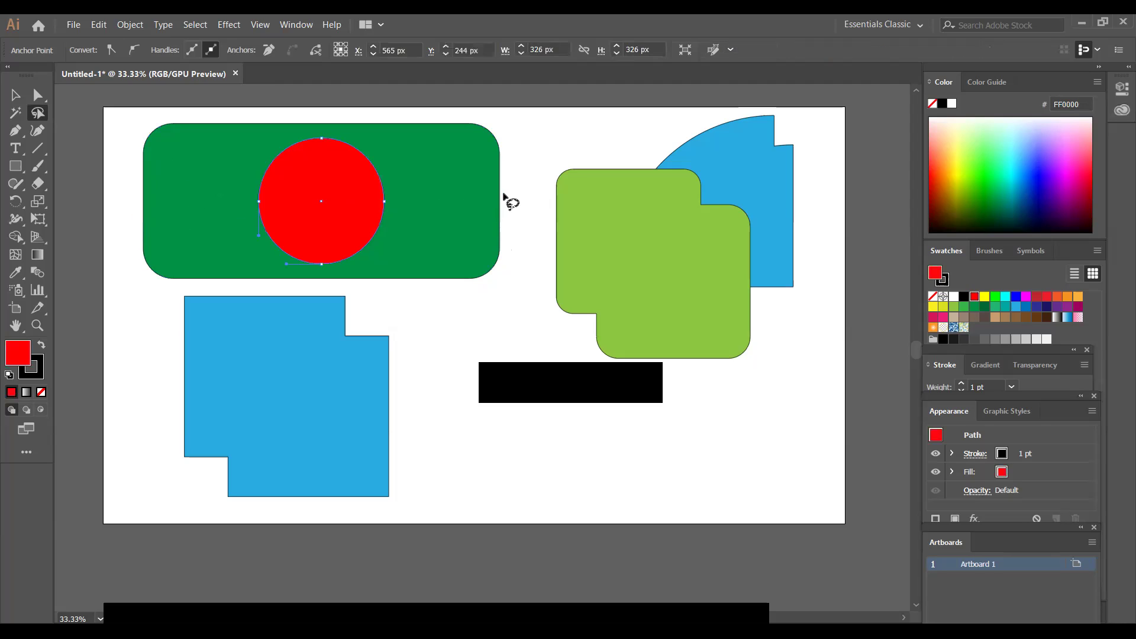